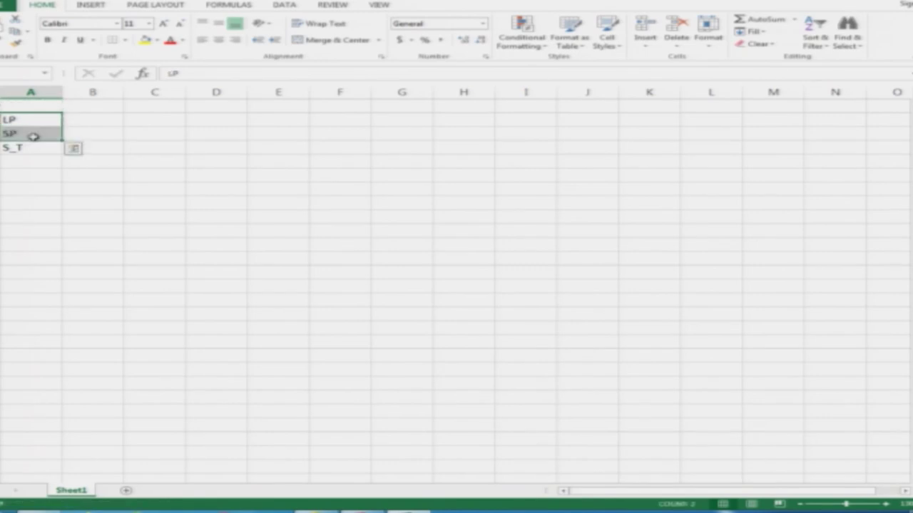
Enter the column headers K in cell B1 and p in cell C1.
key(Right)
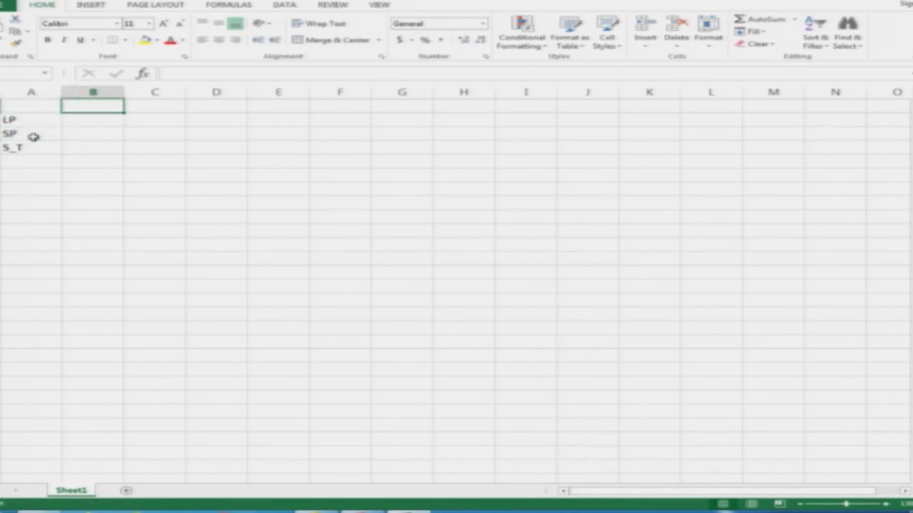
text(K)
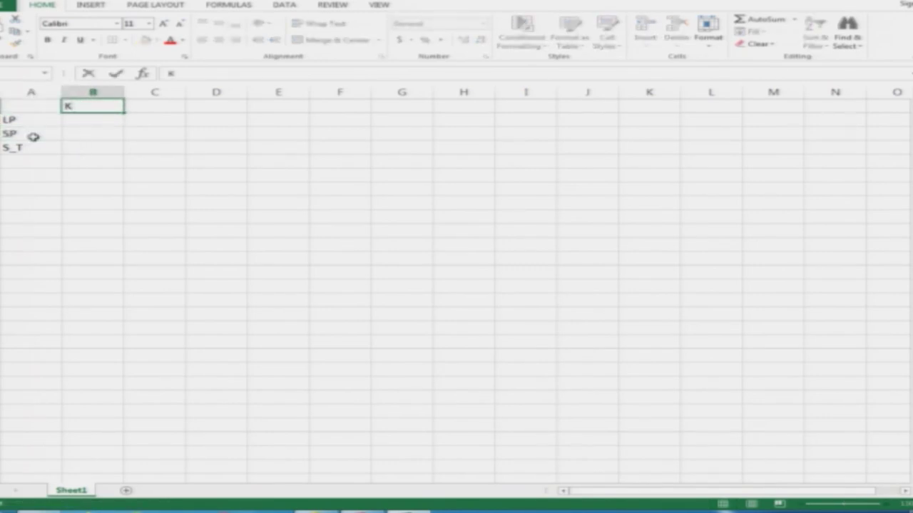
key(Tab)
text(p)
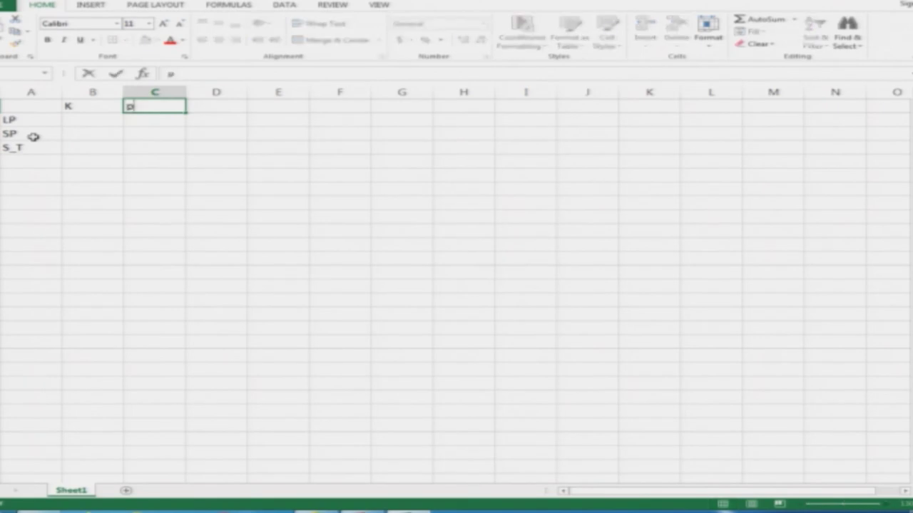
key(Down)
Start the S_T series with 0 in cell A5 and the formula =A5+10 in cell A6.
key(Down)
key(Down)
key(Left)
key(Left)
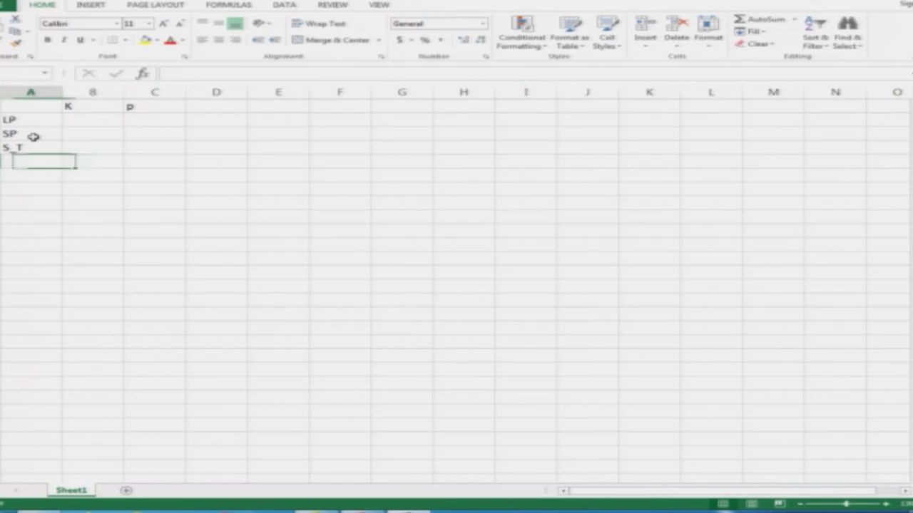
text(0)
key(Return)
text(=)
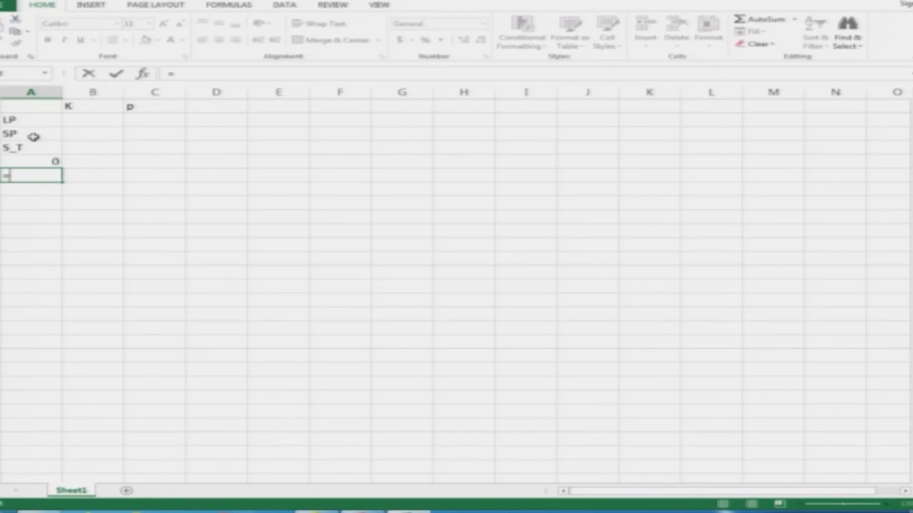
text(=)
key(Up)
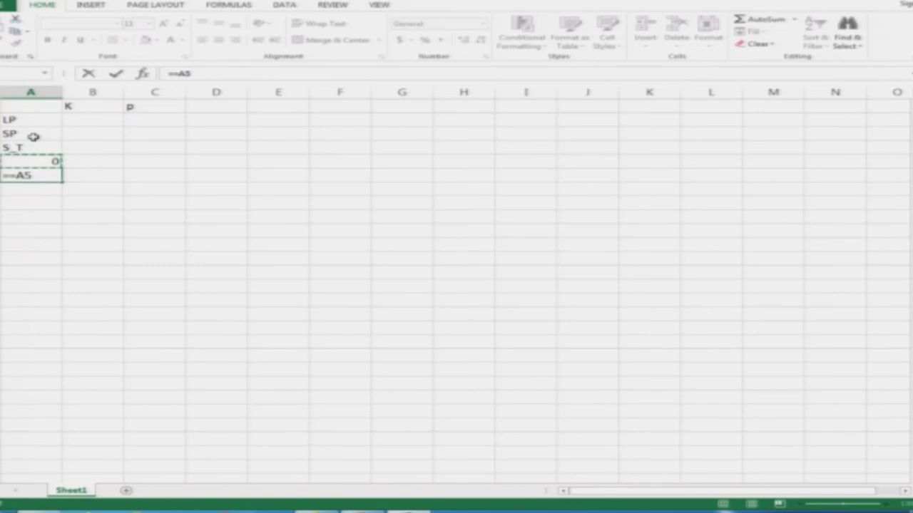
key(BackSpace)
key(BackSpace)
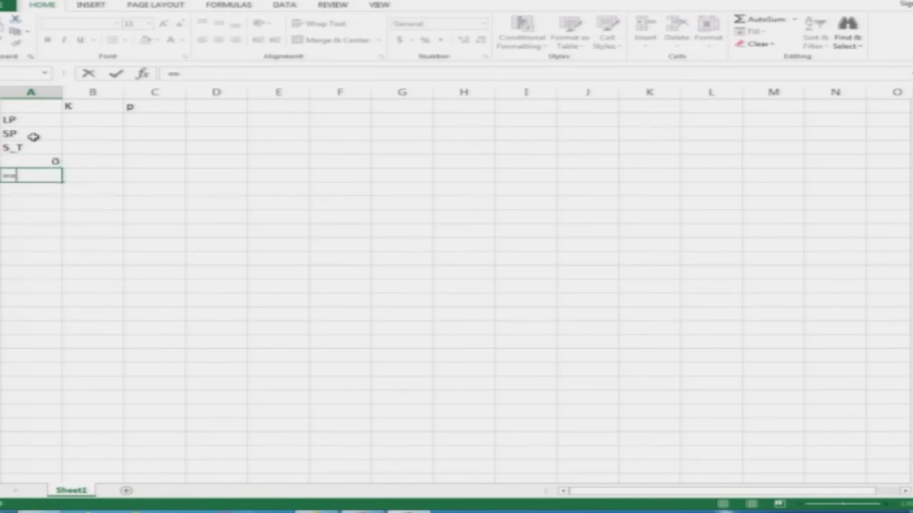
key(BackSpace)
key(Up)
text(+10)
key(Return)
Copy the S_T increment formula from A6 down through cell A25.
key(Up)
key(ctrl+c)
key(Down)
key(shift+Down)
key(shift+Down)
key(shift+Down)
key(shift+Down)
key(shift+Down)
key(shift+Down)
key(shift+Down)
key(shift+Down)
key(shift+Down)
key(shift+Down)
key(shift+Down)
key(shift+Down)
key(shift+Down)
key(shift+Down)
key(shift+Down)
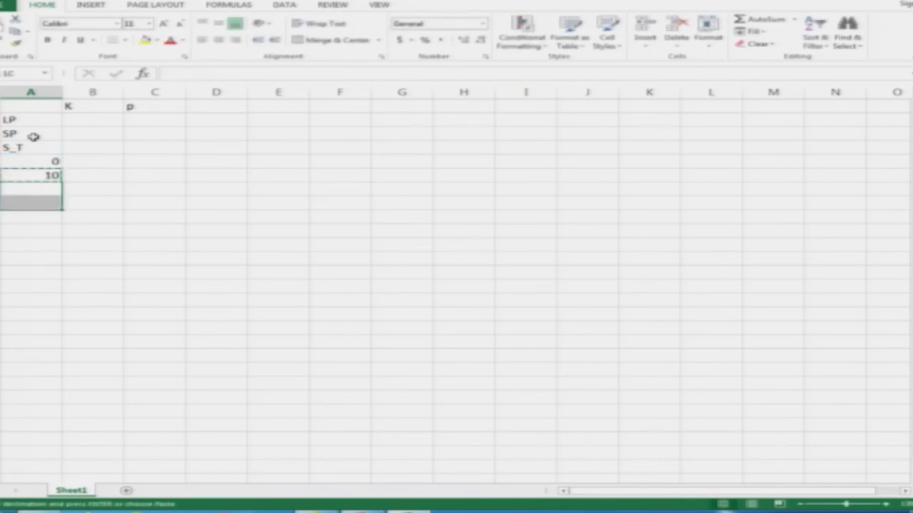
key(shift+Down)
key(shift+Down)
key(shift+Down)
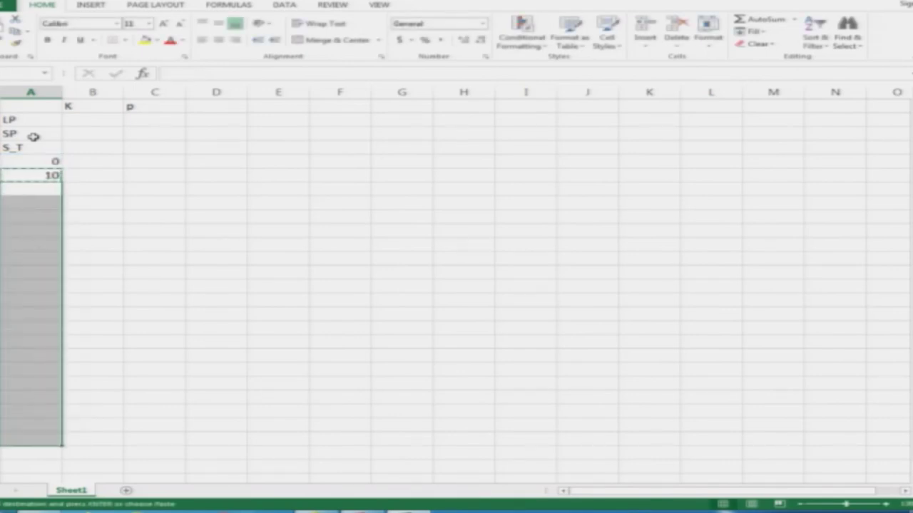
key(ctrl+v)
key(Escape)
Enter the strike prices in column K: 50 for LP and 100 for SP.
key(Up)
key(Up)
key(Up)
key(Up)
key(Up)
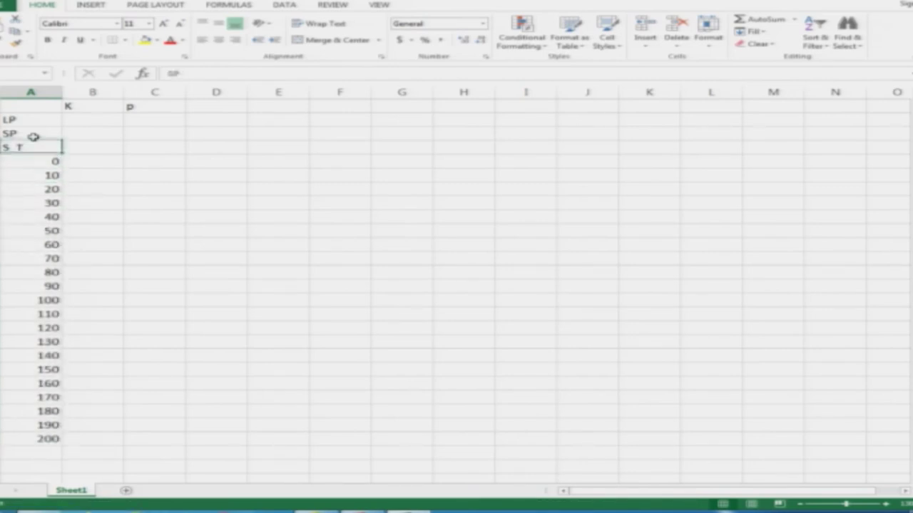
key(Right)
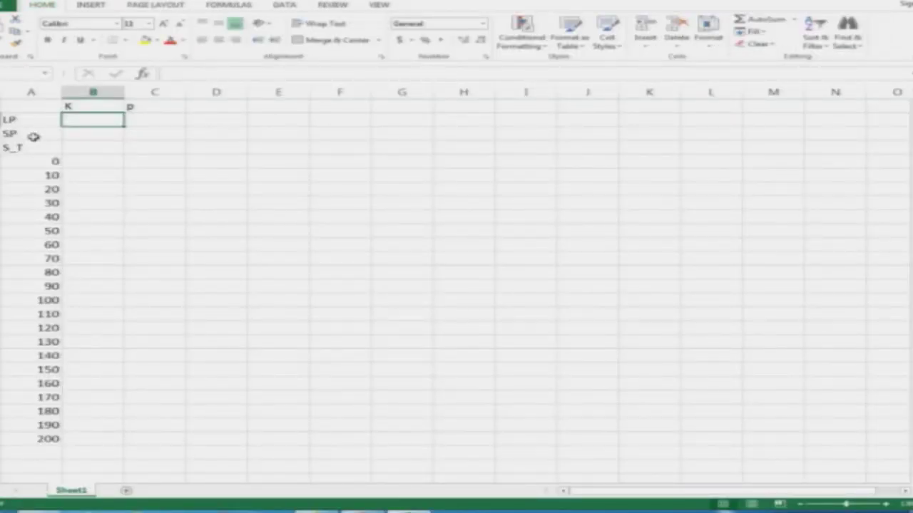
text(50)
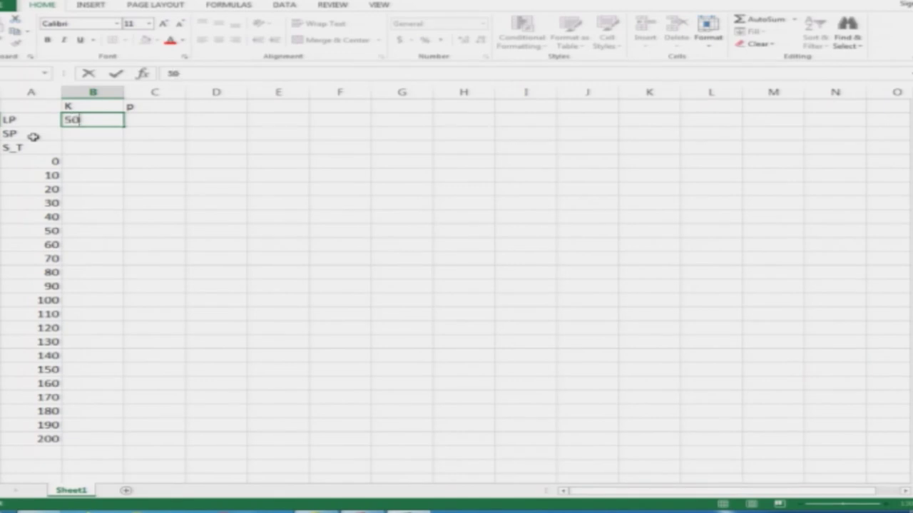
key(Return)
text(100)
key(Up)
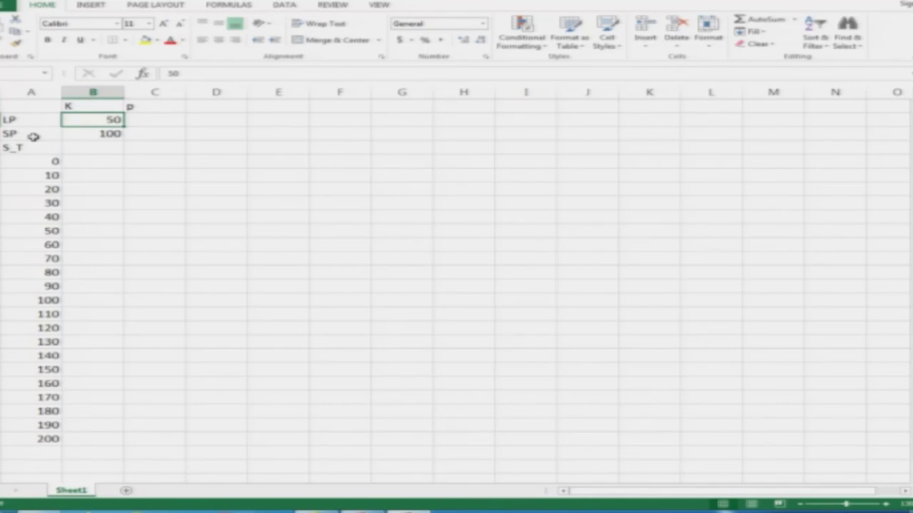
Enter the premiums in column p: -10 for LP and 20 for SP.
key(Right)
key(alt+Tab)
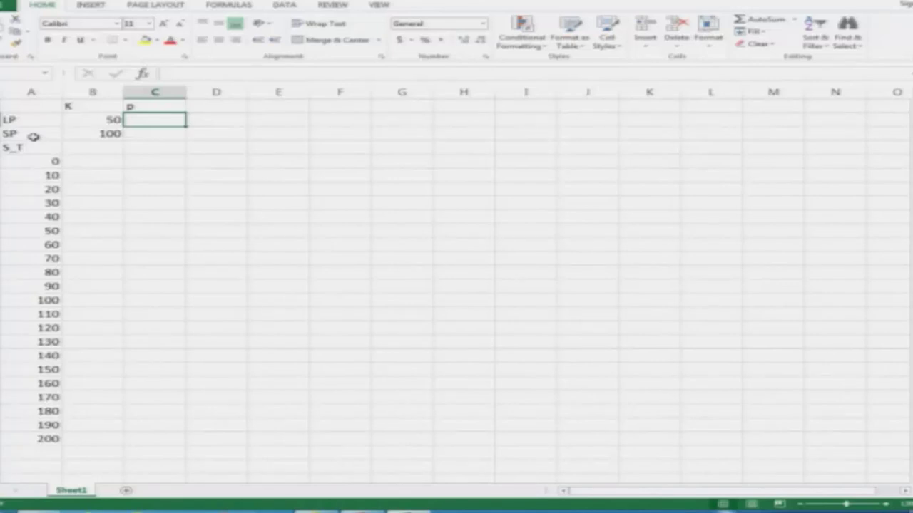
text(-10)
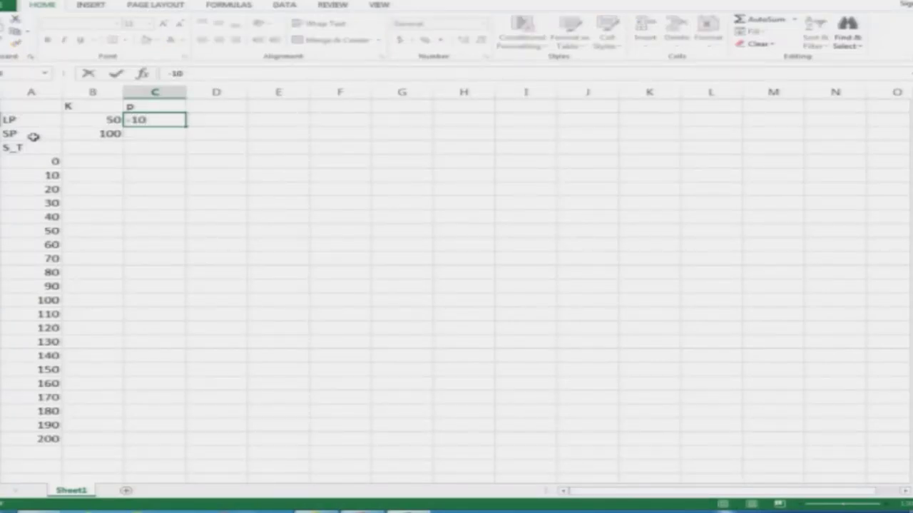
key(Return)
key(F2)
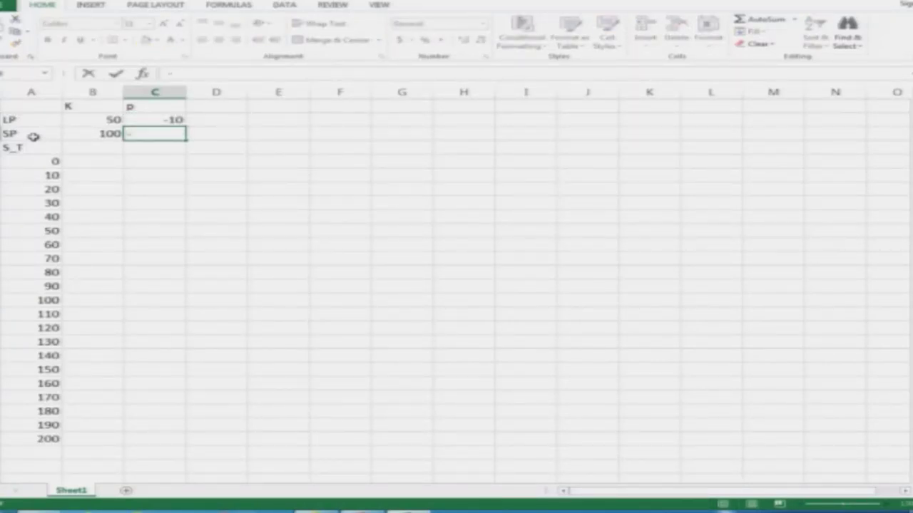
text(=20)
key(Return)
Add the payoff column headers LP in B4 and SP in C4, beside S_T.
key(Left)
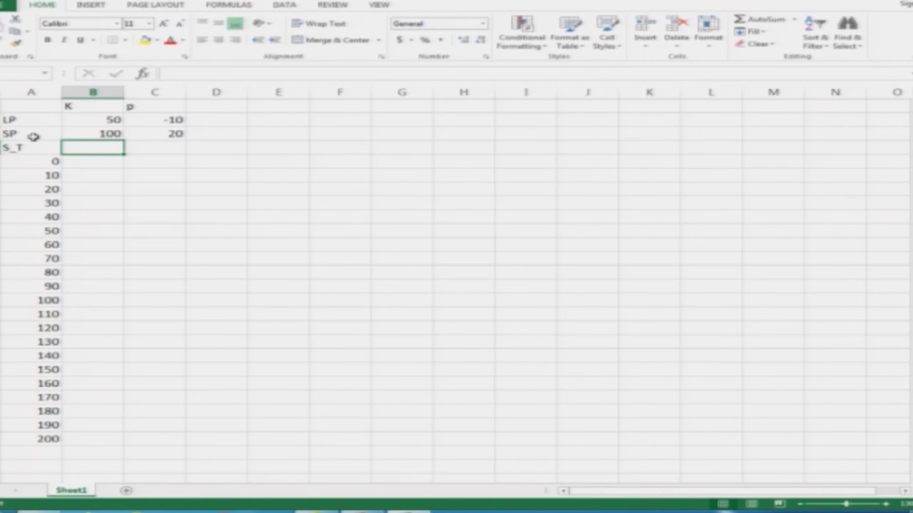
text(LP)
key(Tab)
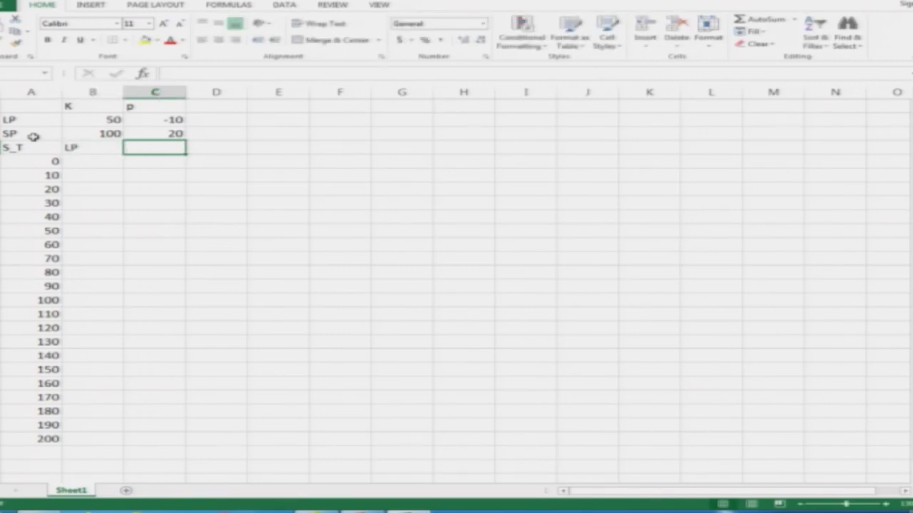
text(SP)
key(Return)
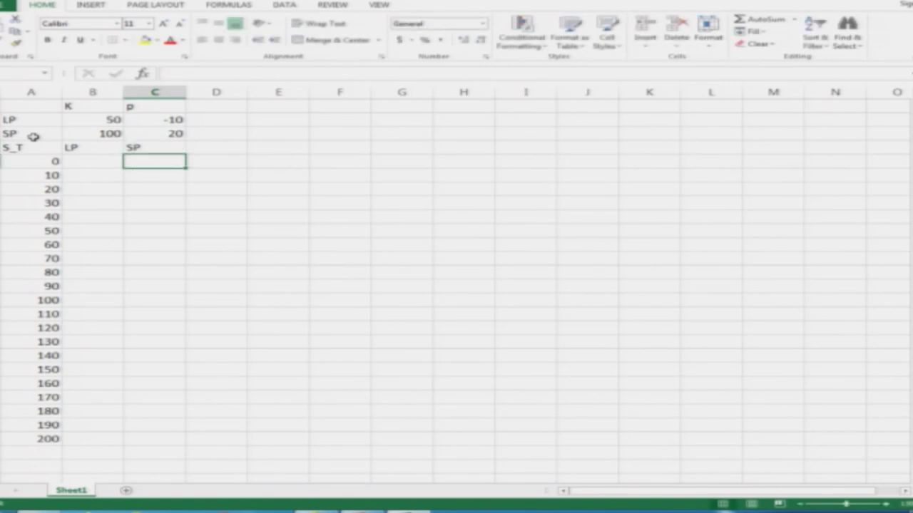
Enter the long put payoff formula =B2-A5+C2 in cell B5, following the Bull Spread Using Puts slide.
key(Left)
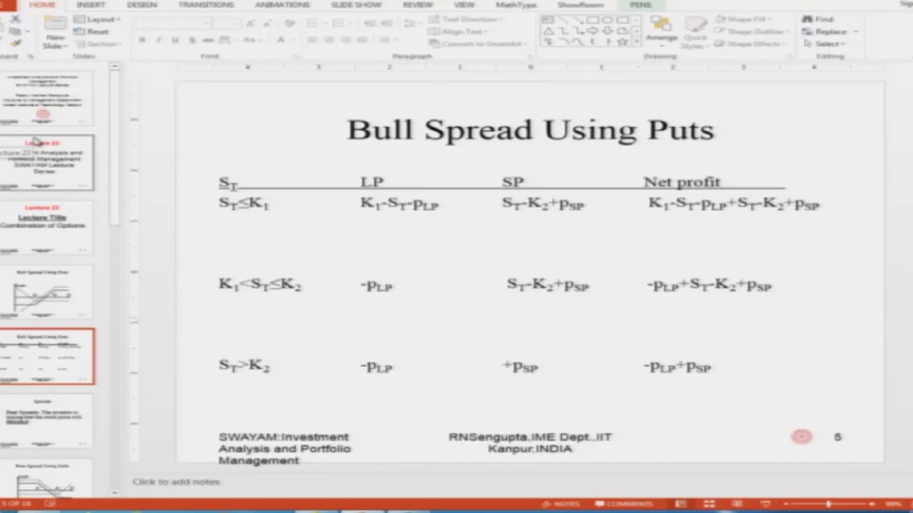
key(alt+Tab)
text(=)
key(Up)
key(Up)
key(Up)
text(-)
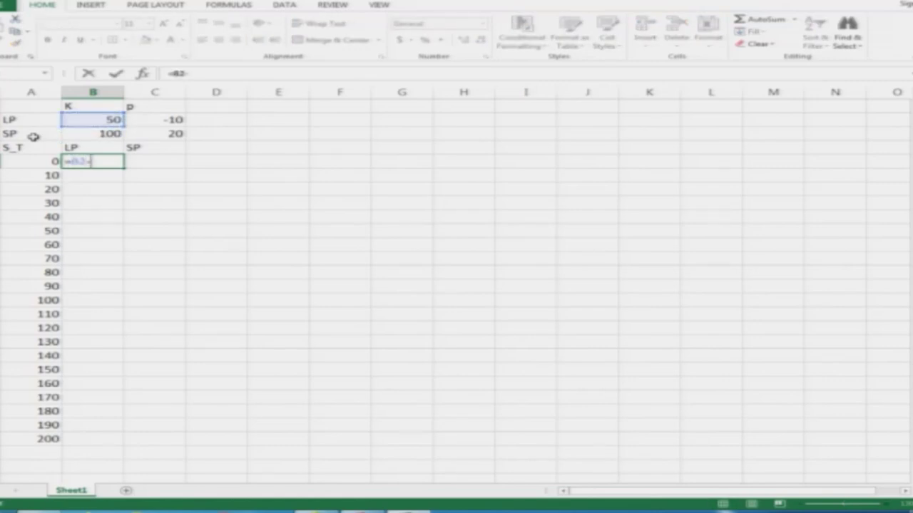
key(alt+Tab)
key(alt+Tab)
key(Left)
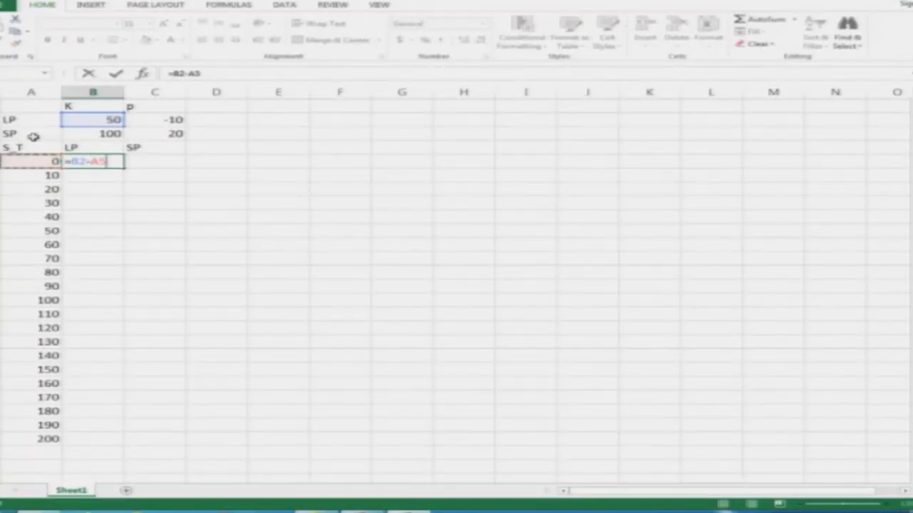
text(+)
key(Up)
key(Up)
key(Up)
key(Right)
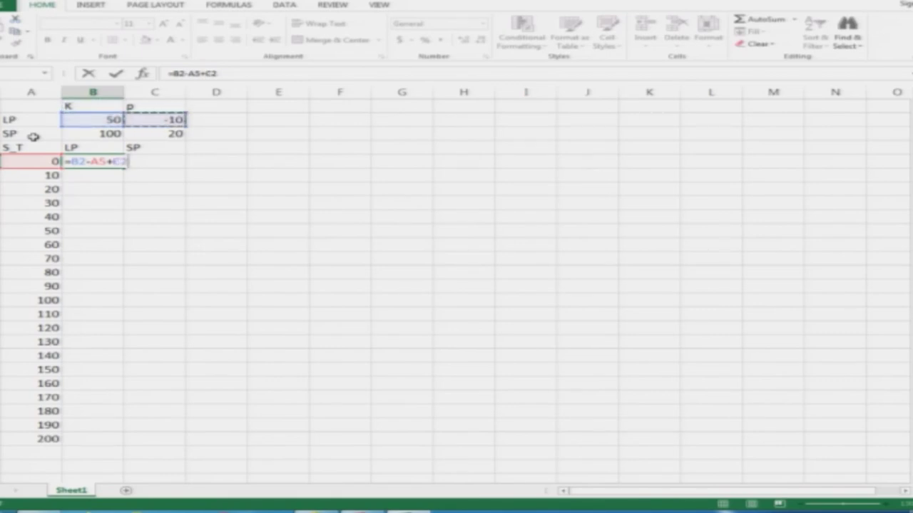
key(Return)
Make the strike and premium references in B5 absolute, giving =$B$2-A5+$C$2.
key(Up)
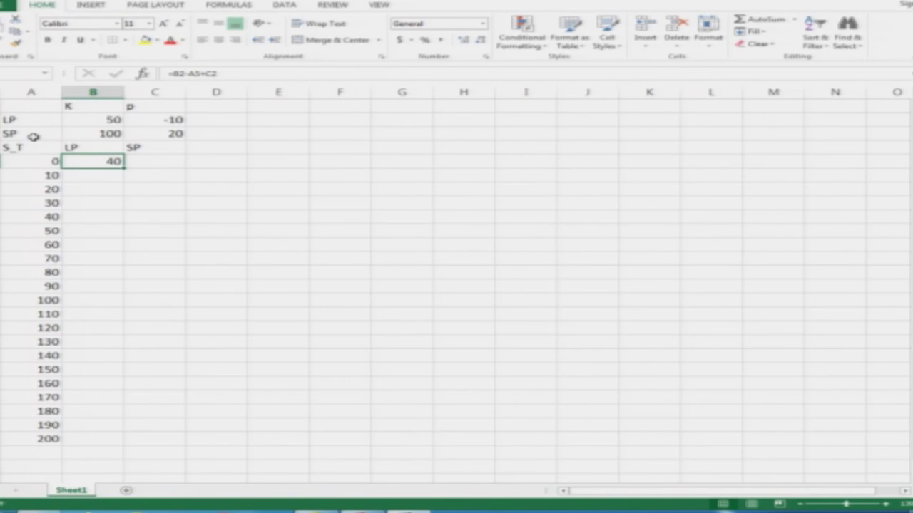
key(F2)
key(Left)
key(Left)
key(Left)
key(Left)
key(Left)
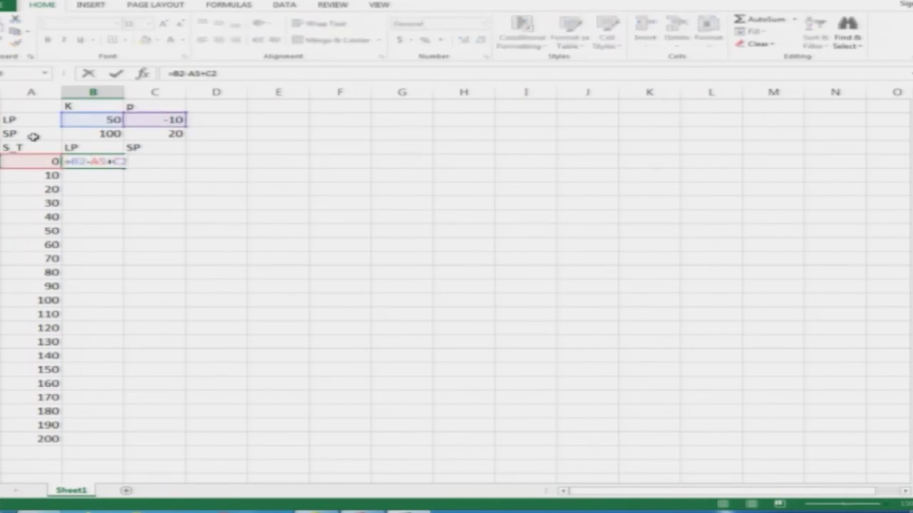
text($)
key(BackSpace)
key(Left)
key(Left)
key(Left)
text($B$)
key(Right)
key(Right)
key(Right)
key(Right)
key(Right)
key(Right)
text($)
key(Left)
key(Left)
text($)
key(Return)
Copy the long put payoff formula from B5 down through cell B25.
key(Up)
key(ctrl+c)
key(Down)
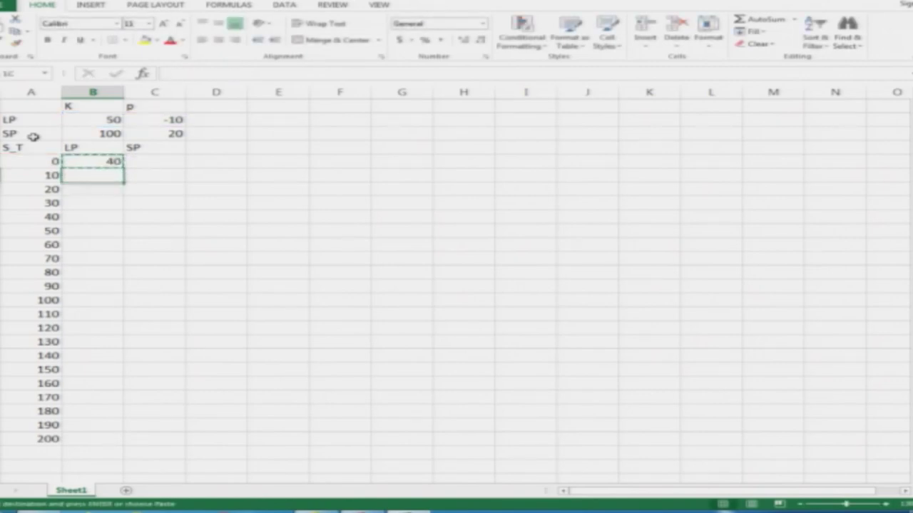
key(shift+Down)
key(shift+Down)
key(shift+Down)
key(shift+Down)
key(shift+Down)
key(shift+Down)
key(shift+Down)
key(shift+Down)
key(shift+Down)
key(shift+Down)
key(shift+Down)
key(shift+Down)
key(shift+Down)
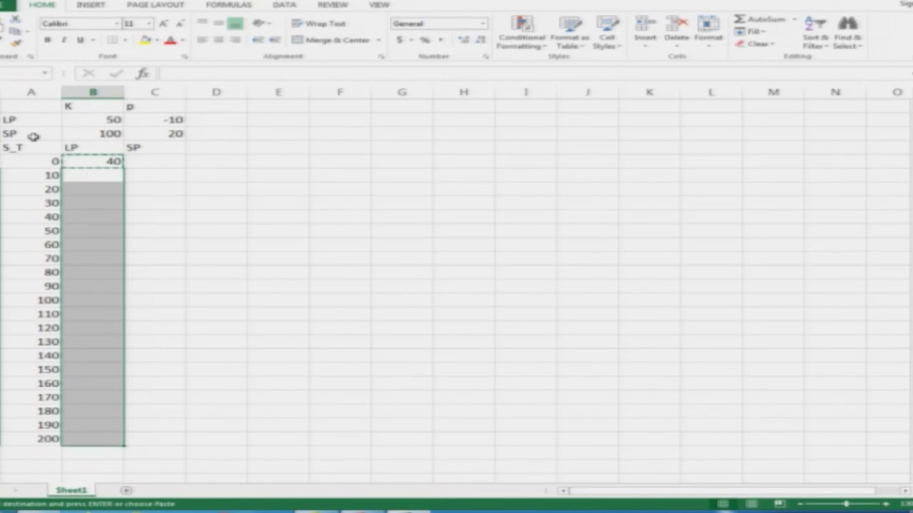
key(ctrl+v)
key(Escape)
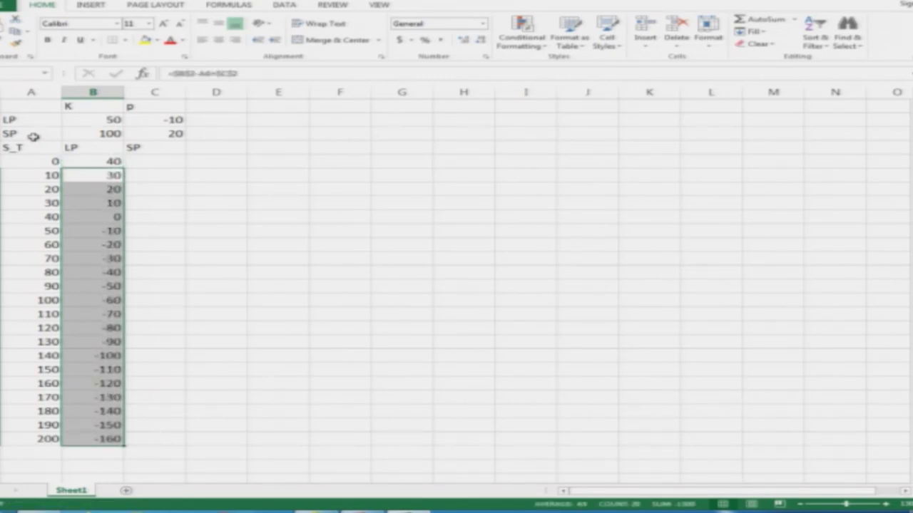
Highlight the S_T values 100 and 50 in column A with yellow fill.
key(Up)
key(Up)
key(Down)
key(Right)
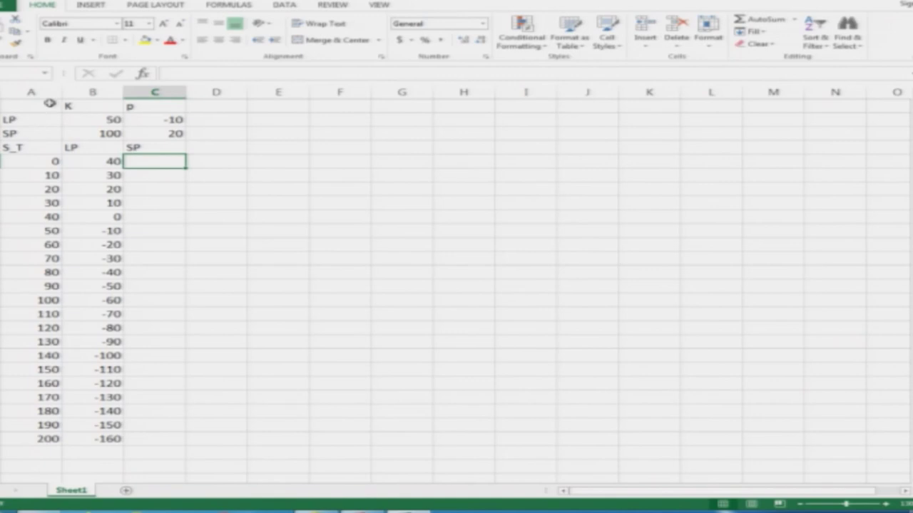
click(40, 302)
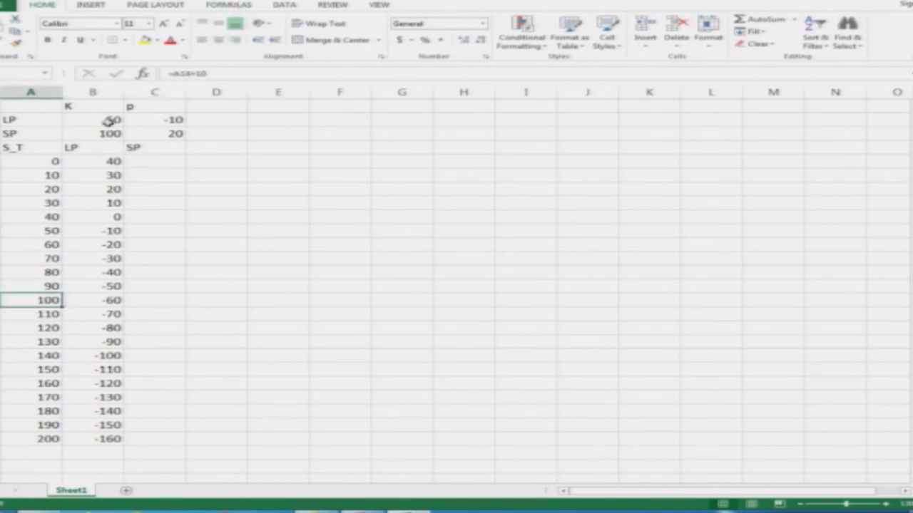
click(146, 40)
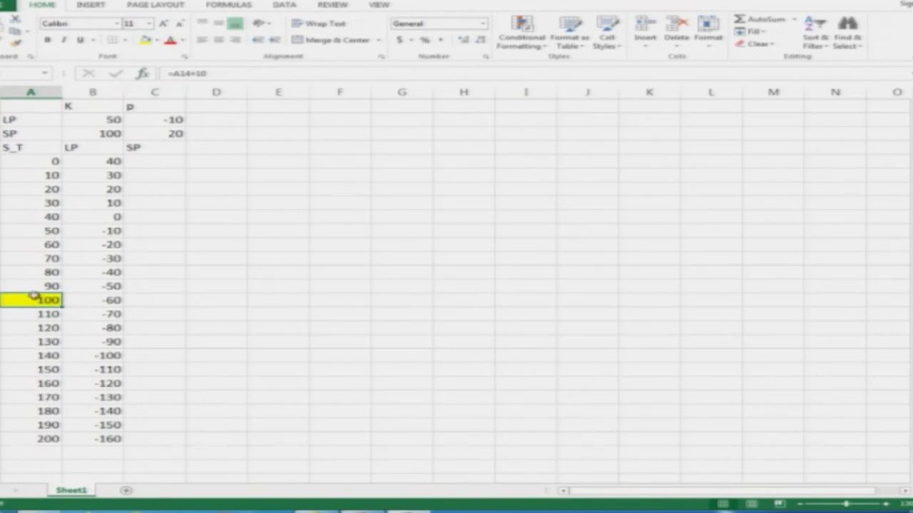
click(43, 232)
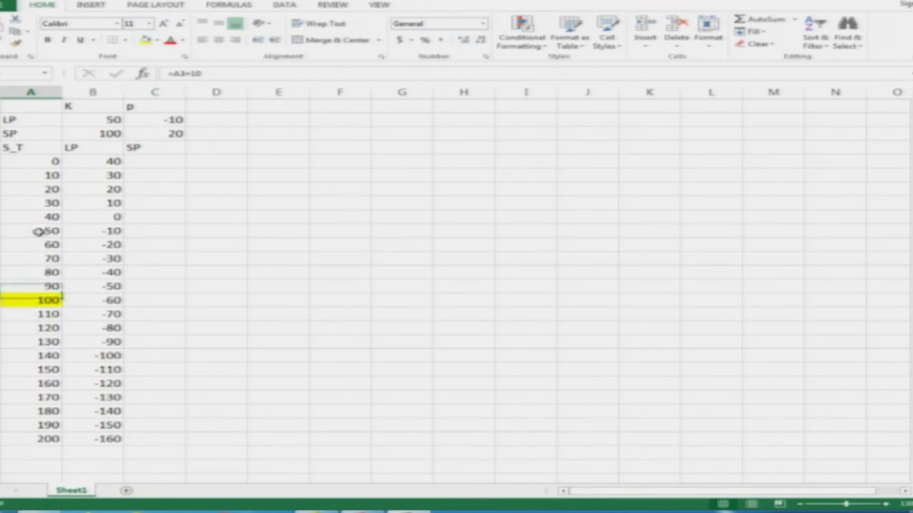
click(145, 40)
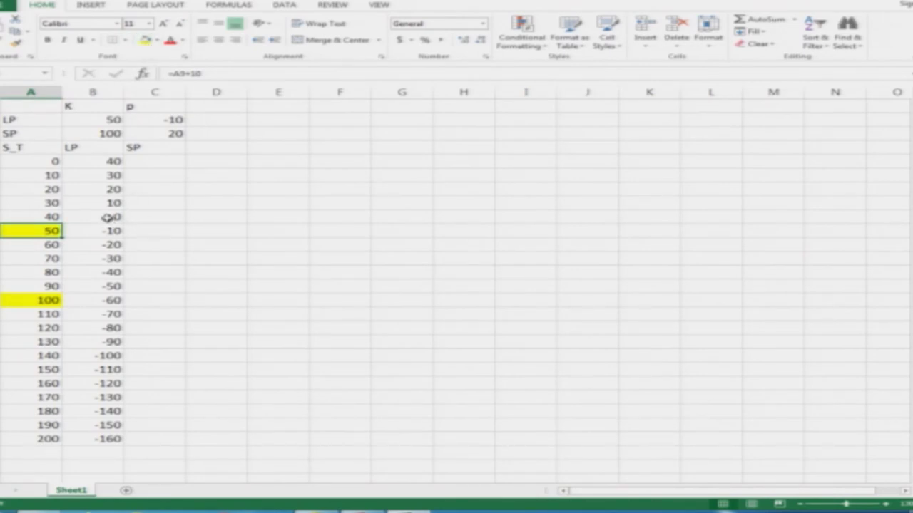
Enter the short put payoff formula =A5-B3+C3 in cell C5, following the SP column of the Bull Spread Using Puts slide.
click(164, 161)
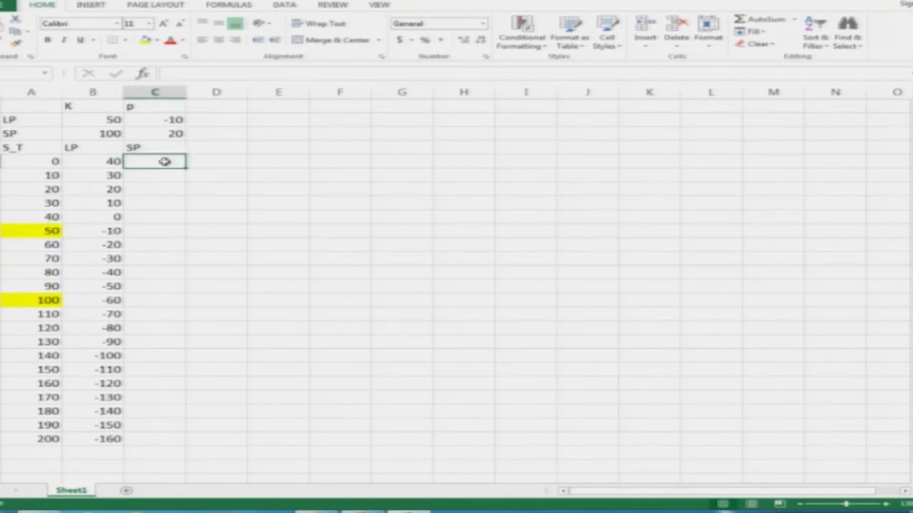
key(alt+Tab)
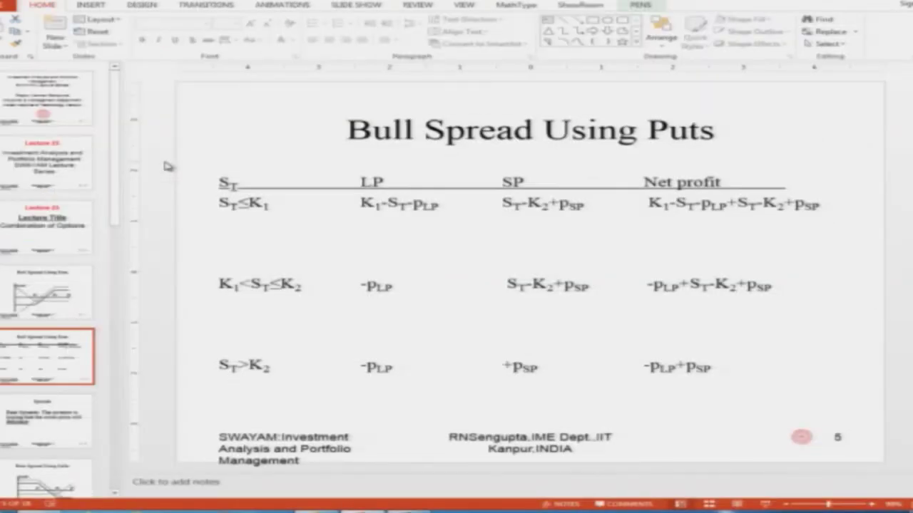
key(alt+Tab)
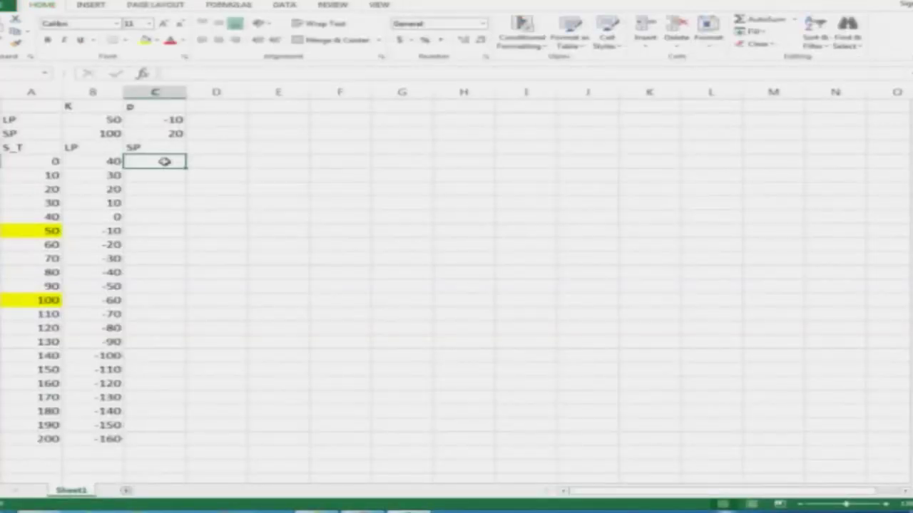
text(=)
key(Left)
key(Left)
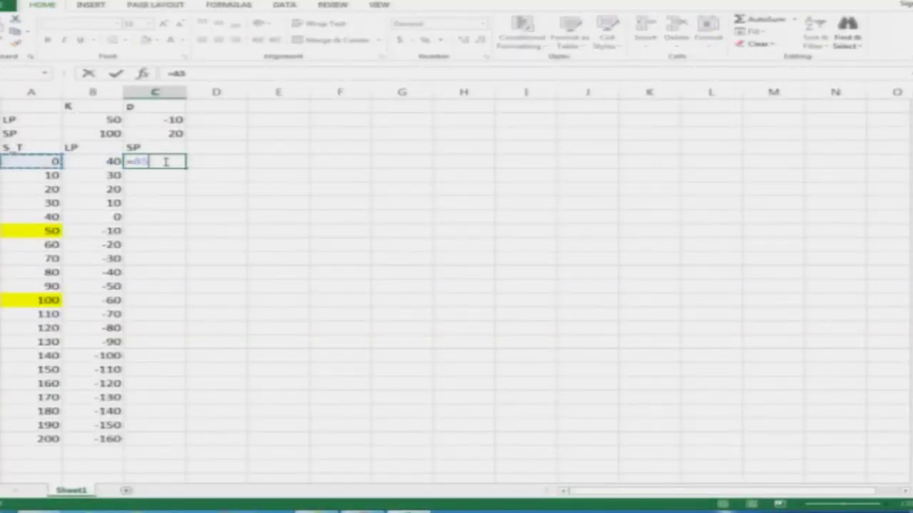
text(-)
key(alt+Tab)
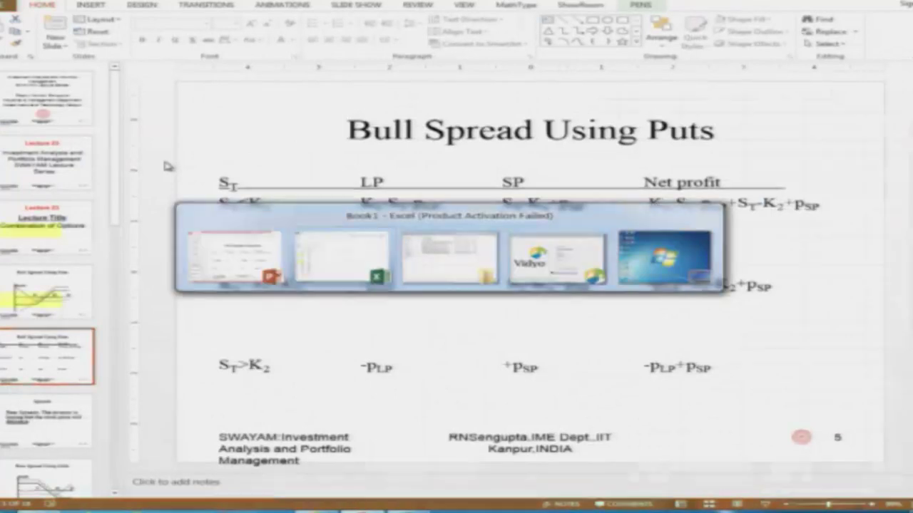
key(Left)
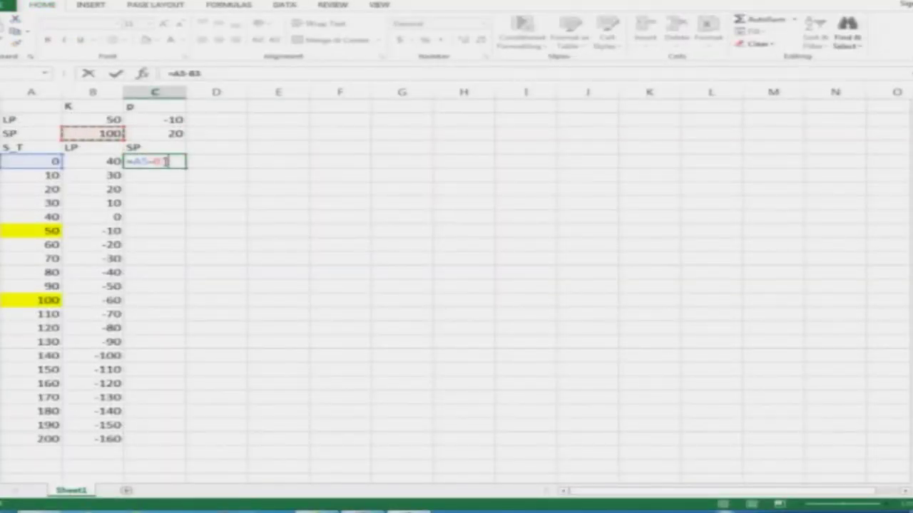
text(+)
key(Up)
key(Up)
key(alt+Tab)
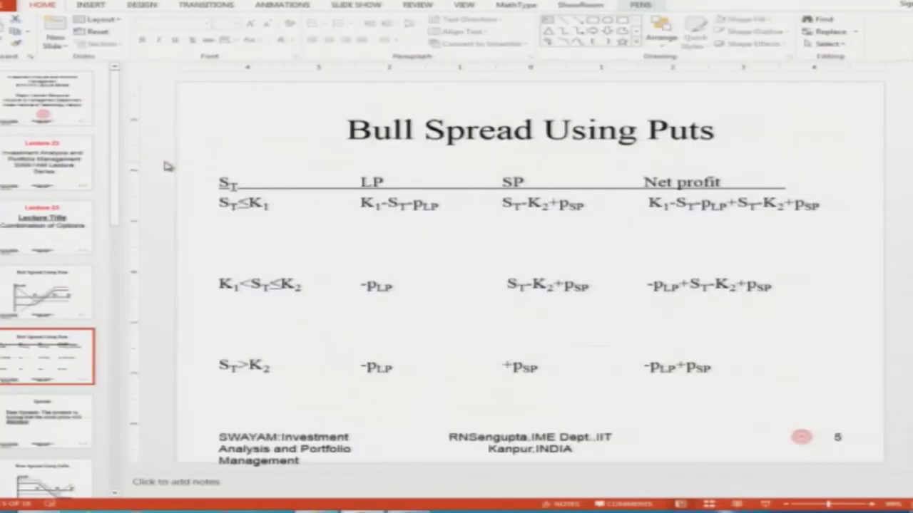
key(alt+Tab)
key(ctrl+Return)
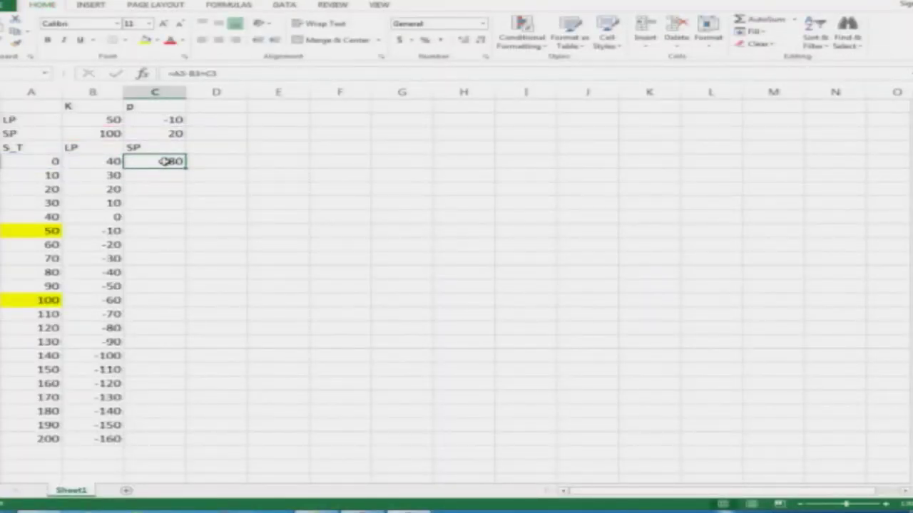
Make the strike and premium references in C5 absolute, giving =A5-$B$3+$C$3.
double_click(164, 161)
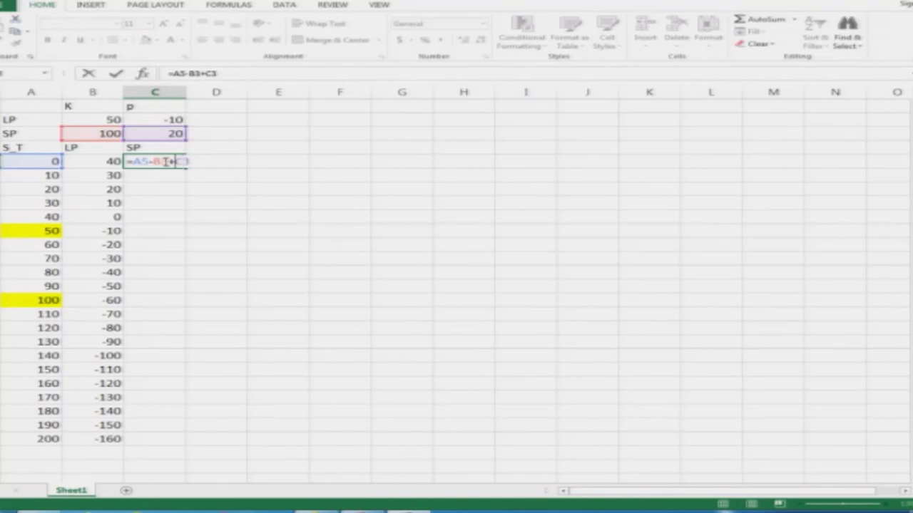
key(Left)
key(Left)
key(Left)
text($)
key(Right)
text($)
key(Right)
key(Right)
text($)
key(Right)
text($)
key(Return)
Copy the short put payoff formula from C5 down through cell C25.
click(164, 161)
key(ctrl+c)
key(Down)
key(shift+Down)
key(shift+Down)
key(shift+Down)
key(shift+Down)
key(shift+Down)
key(shift+Down)
key(shift+Down)
key(shift+Down)
key(shift+Down)
key(shift+Down)
key(shift+Down)
key(shift+Down)
key(shift+Down)
key(shift+Down)
key(shift+Down)
key(shift+Down)
key(shift+Down)
key(shift+Down)
key(shift+Down)
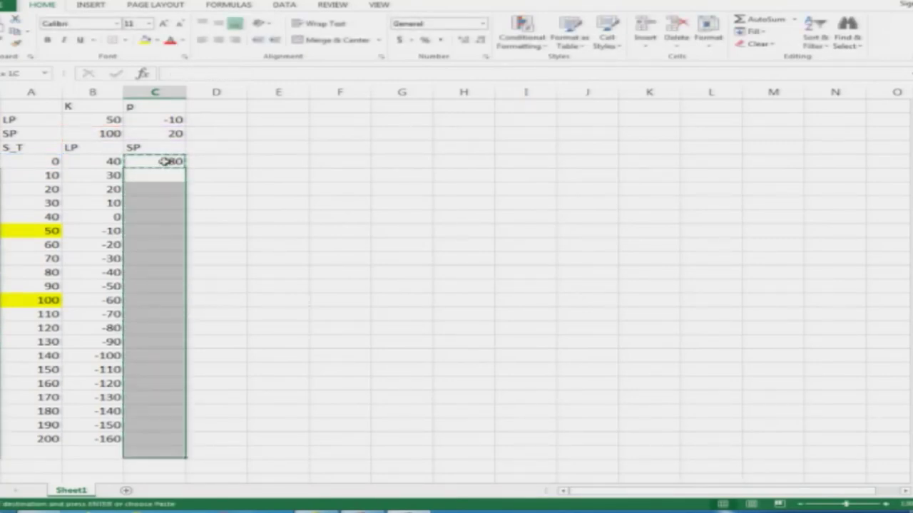
key(ctrl+v)
key(Escape)
Enter the column heading LP+SP in cell D4, next to the SP heading.
key(Up)
key(Up)
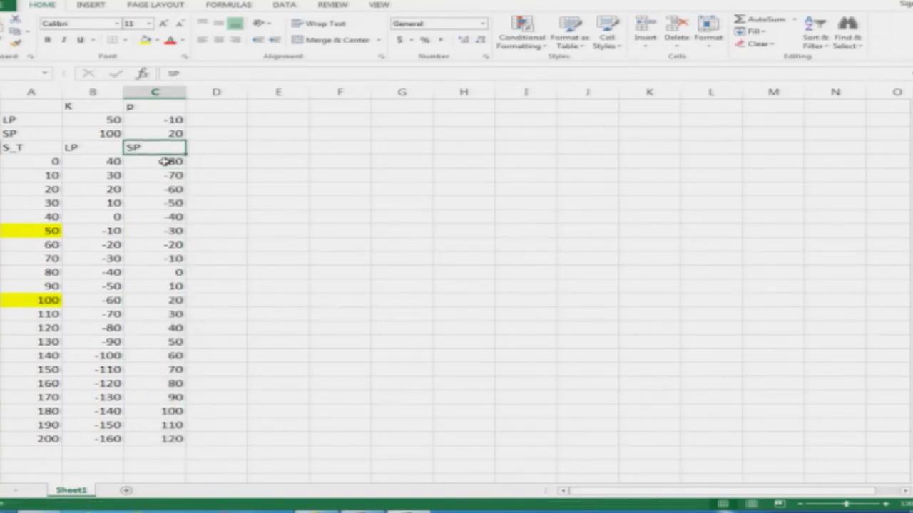
key(Right)
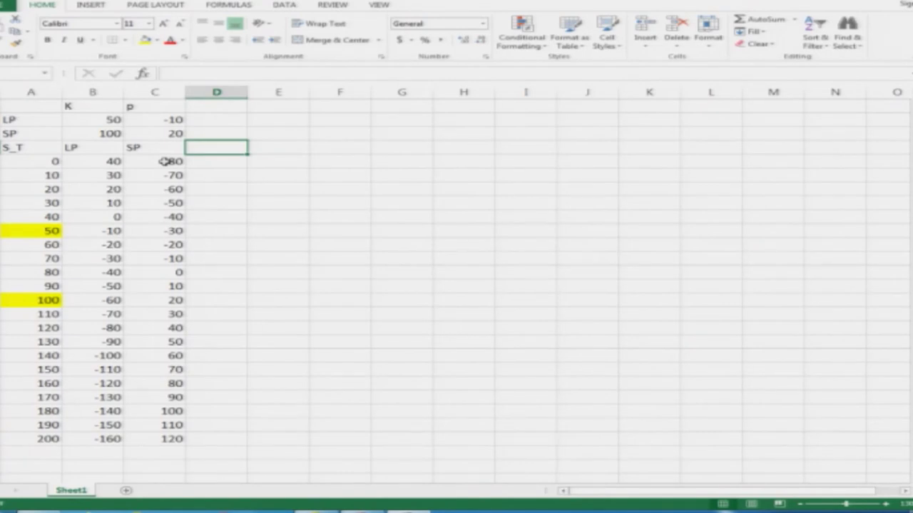
text(LP+SP)
key(Return)
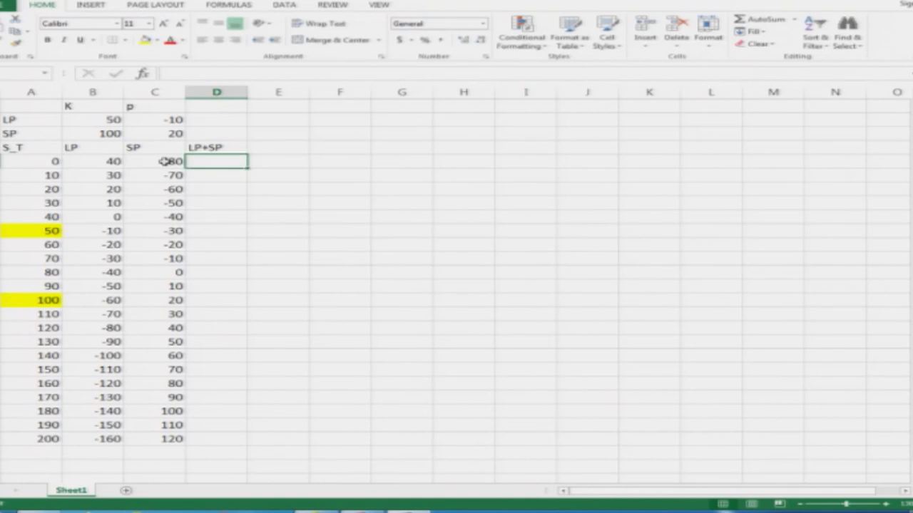
Enter the net profit formula =B5+C5 in cell D5 to add the long put and short put profits.
text(=)
key(Left)
key(Left)
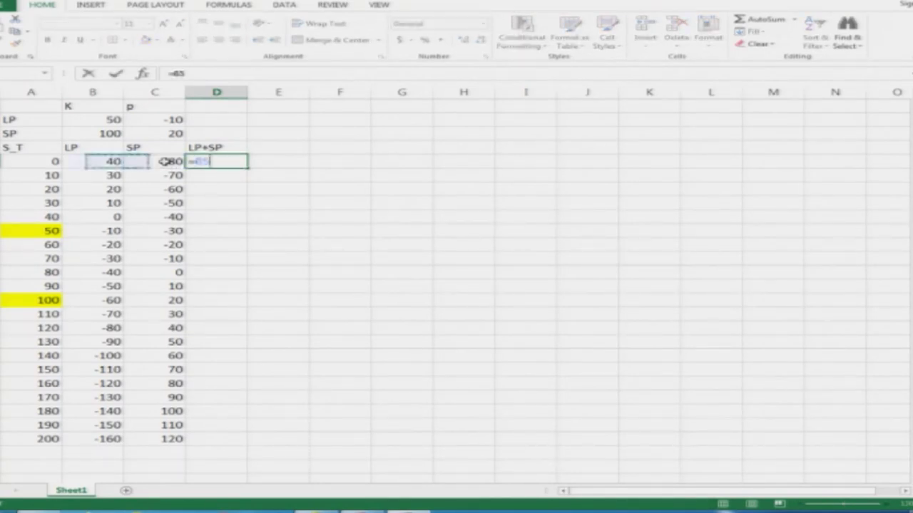
text(+)
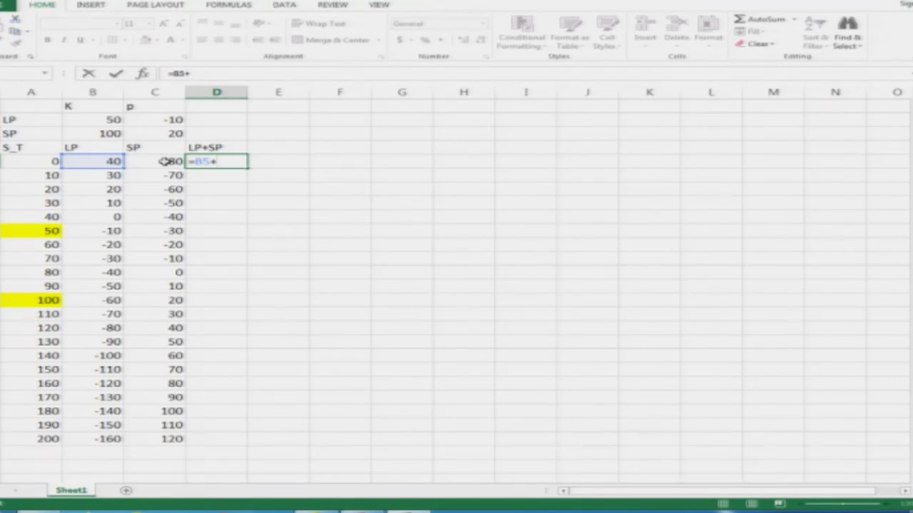
click(164, 161)
key(ctrl+Return)
Copy the net profit formula from D5 down through cell D25.
key(ctrl+c)
key(shift+Down)
key(shift+Down)
key(shift+Down)
key(shift+Down)
key(shift+Down)
key(shift+Down)
key(shift+Down)
key(shift+Down)
key(shift+Down)
key(shift+Down)
key(shift+Down)
key(shift+Down)
key(shift+Down)
key(shift+Down)
key(shift+Down)
key(shift+Down)
key(shift+Down)
key(shift+Down)
key(shift+Down)
key(shift+Down)
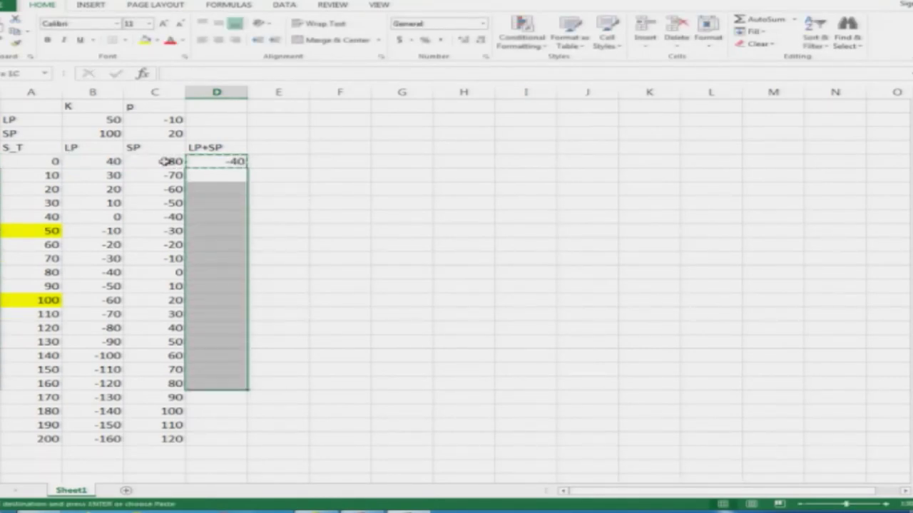
key(ctrl+v)
key(Escape)
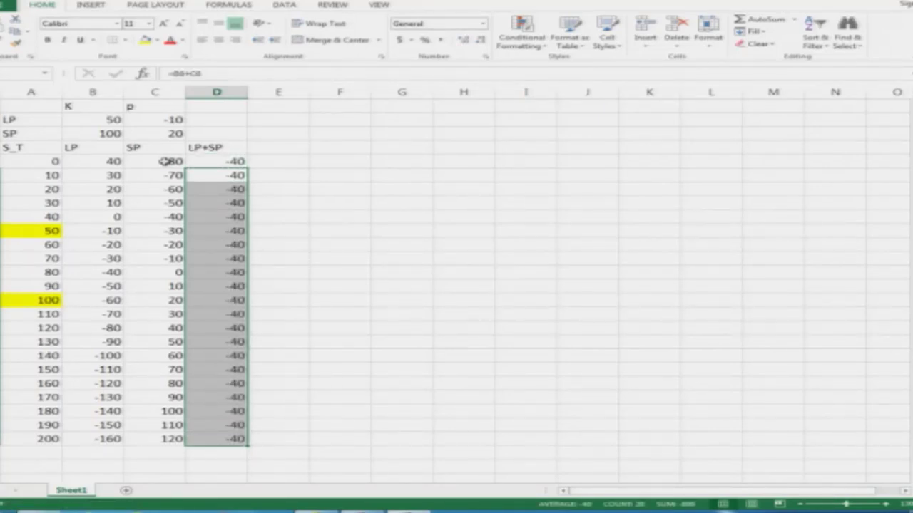
Compare the row 5 formulas for S_T, LP, SP and LP+SP with the payoff table on the Bull Spread Using Puts slide.
key(alt+Tab)
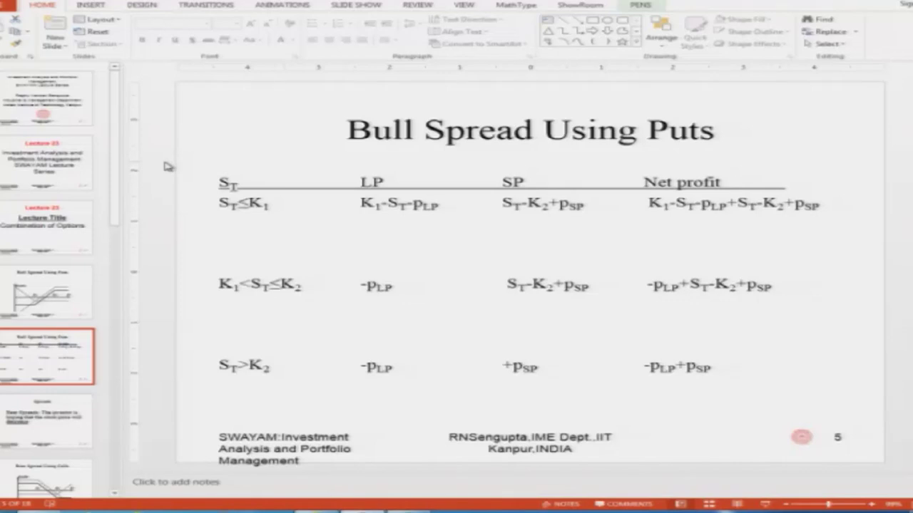
key(alt+Tab)
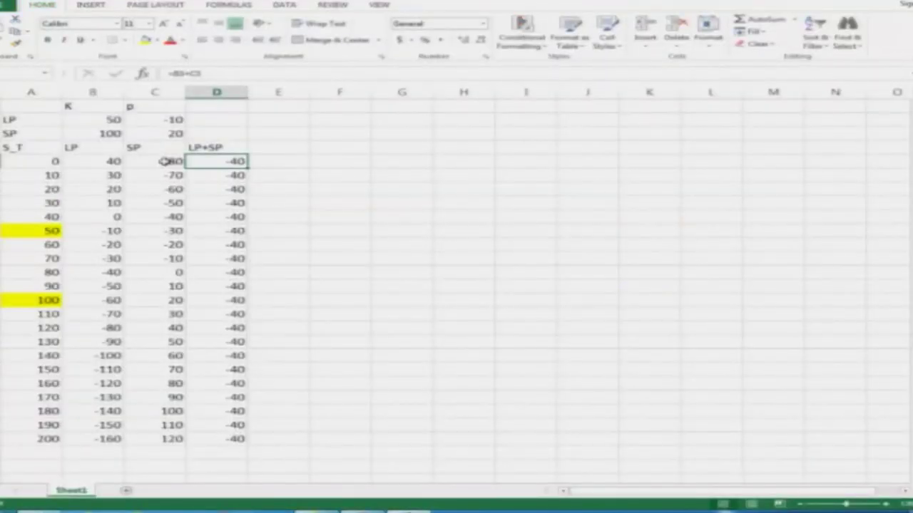
click(165, 161)
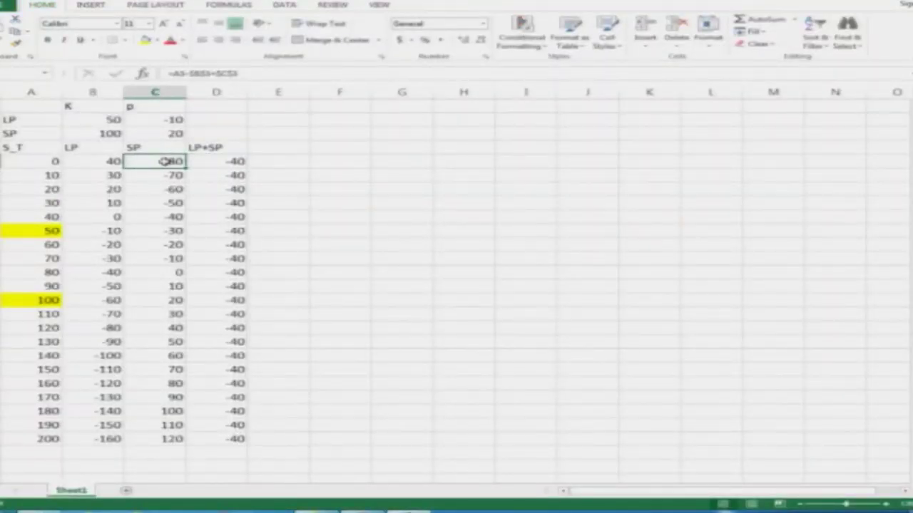
key(Right)
key(Left)
key(Left)
key(Left)
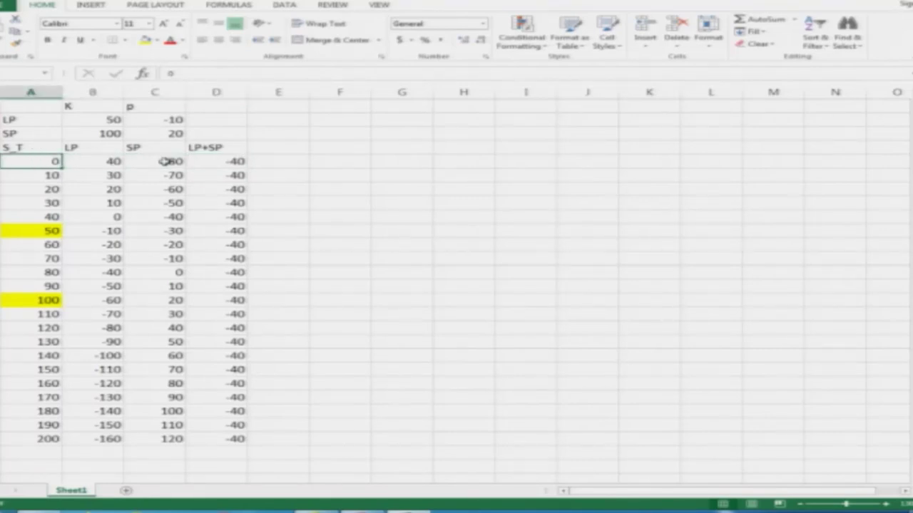
key(Right)
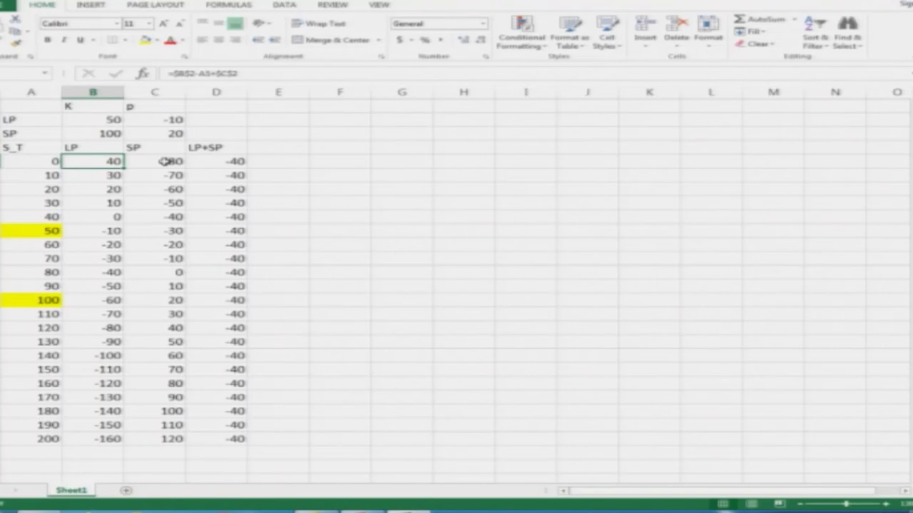
key(alt+Tab)
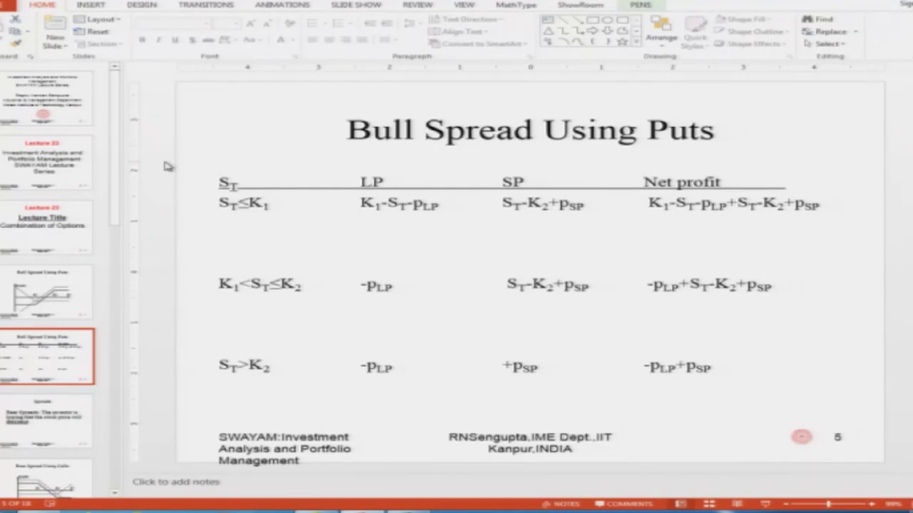
key(alt+Tab)
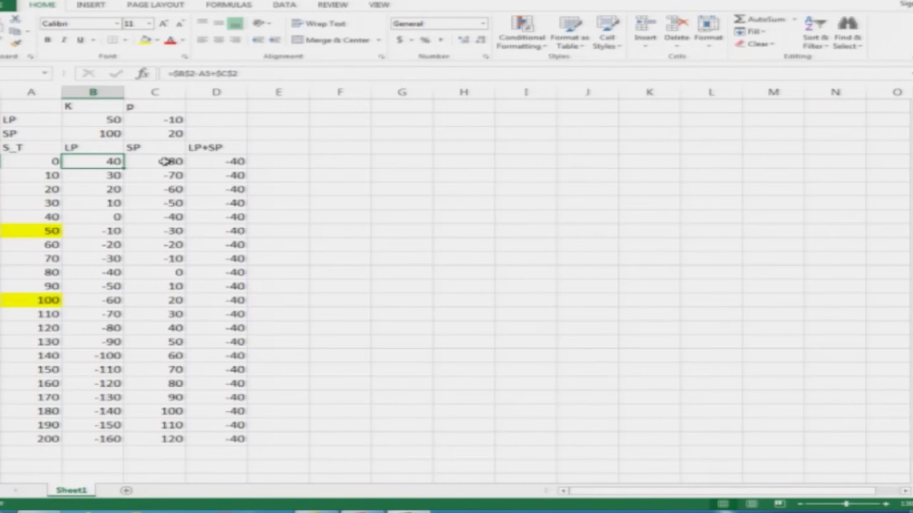
Check the long put profits in B5:B9 against the payoff table and profit diagram on the Bull Spread Using Puts slides.
key(shift+Down)
key(shift+Down)
key(shift+Down)
key(shift+Down)
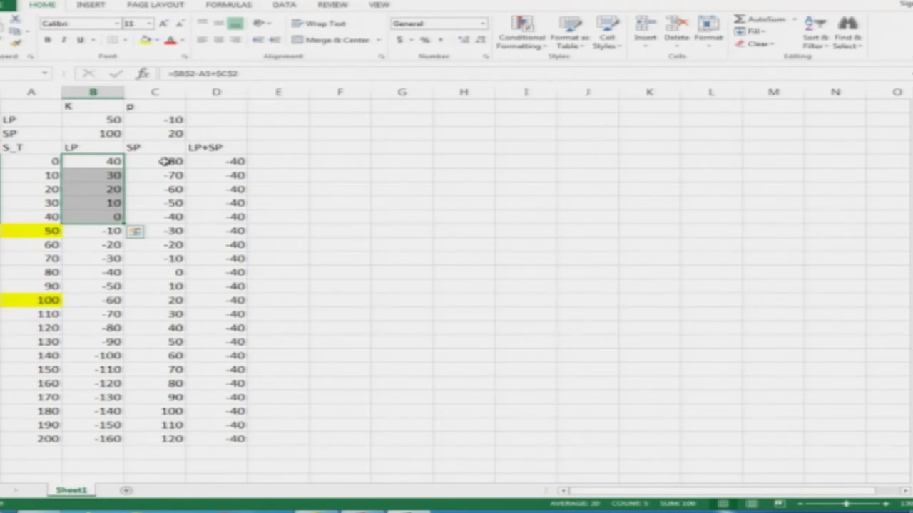
key(alt+Tab)
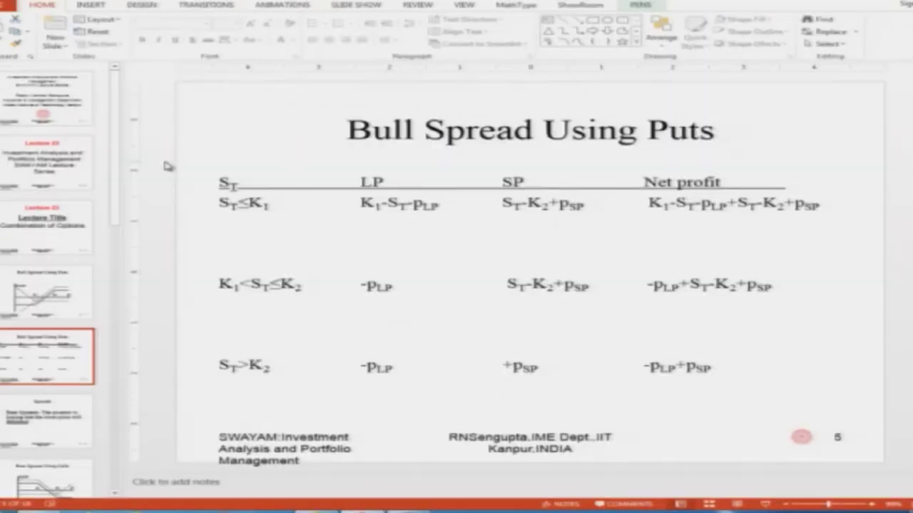
key(Page_Up)
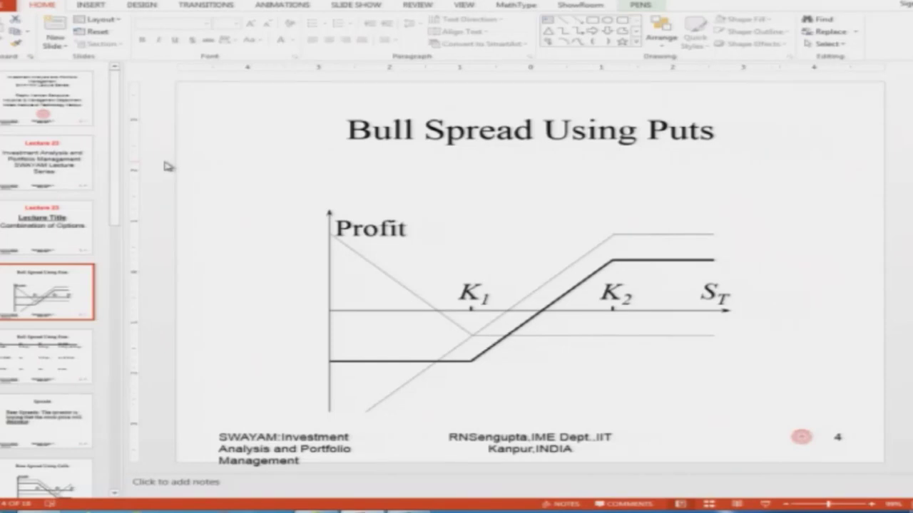
key(alt+Tab)
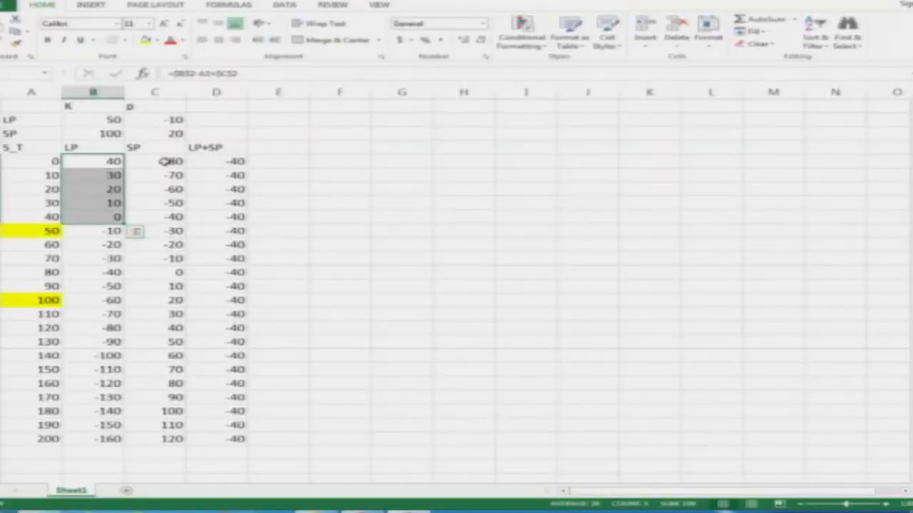
Examine the short put profits in column C from S_T 0 to 100 together with the short put premium in C3.
click(165, 161)
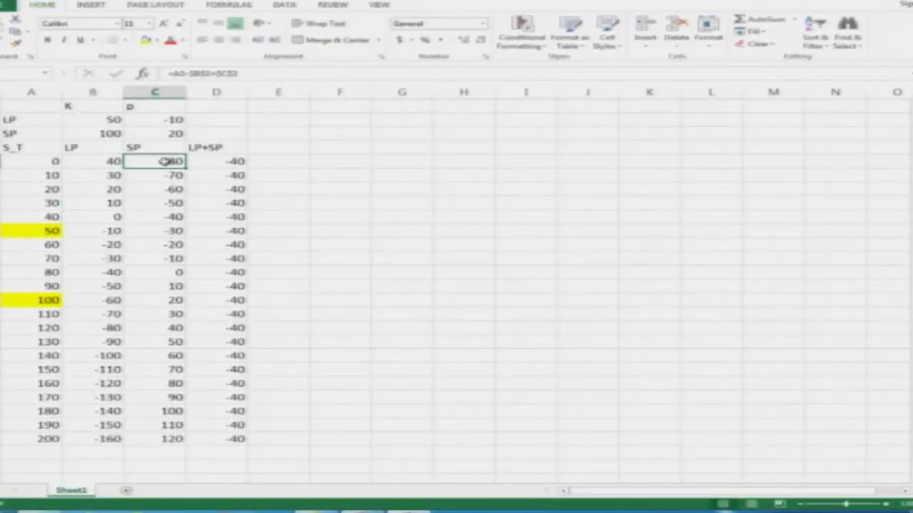
key(Down)
key(Down)
key(Down)
key(Down)
key(Down)
key(Down)
key(Down)
key(Down)
key(Down)
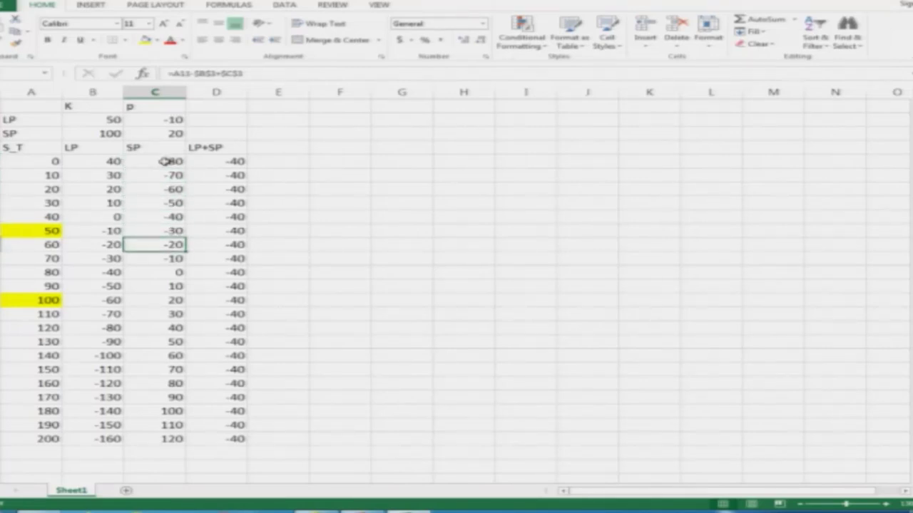
key(Down)
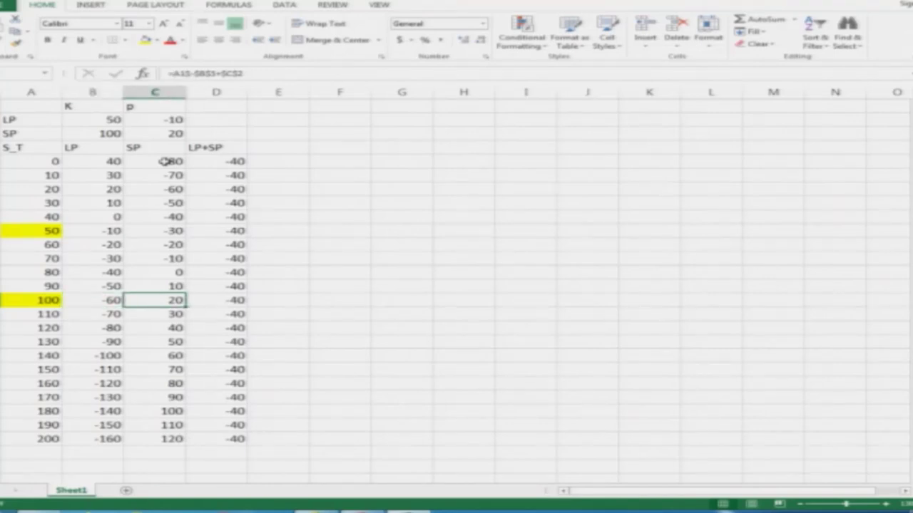
key(Up)
key(Up)
key(Up)
key(Up)
key(Up)
key(Up)
key(Up)
key(Up)
key(Up)
key(Up)
key(Up)
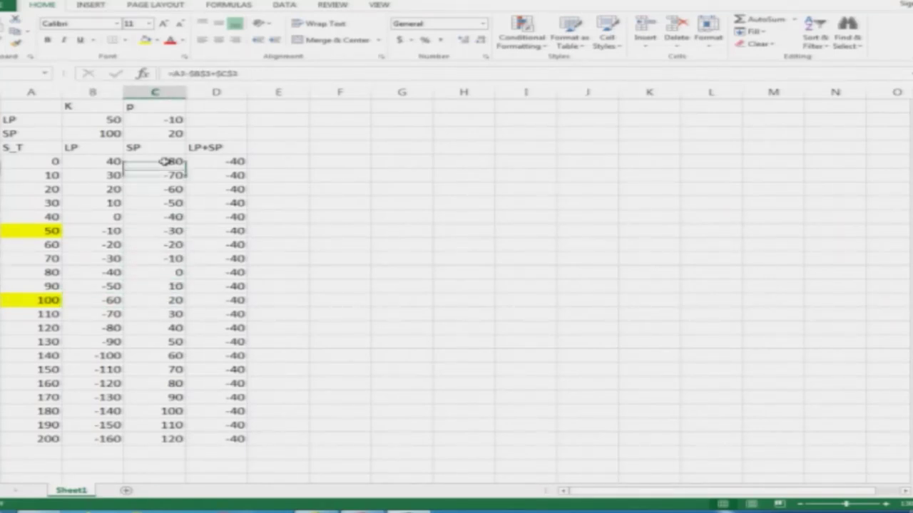
key(Down)
key(Up)
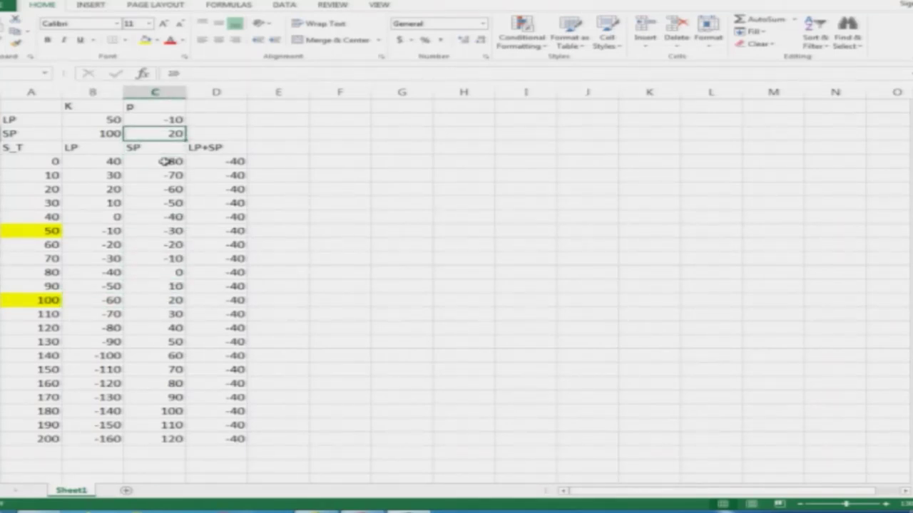
key(Down)
key(Down)
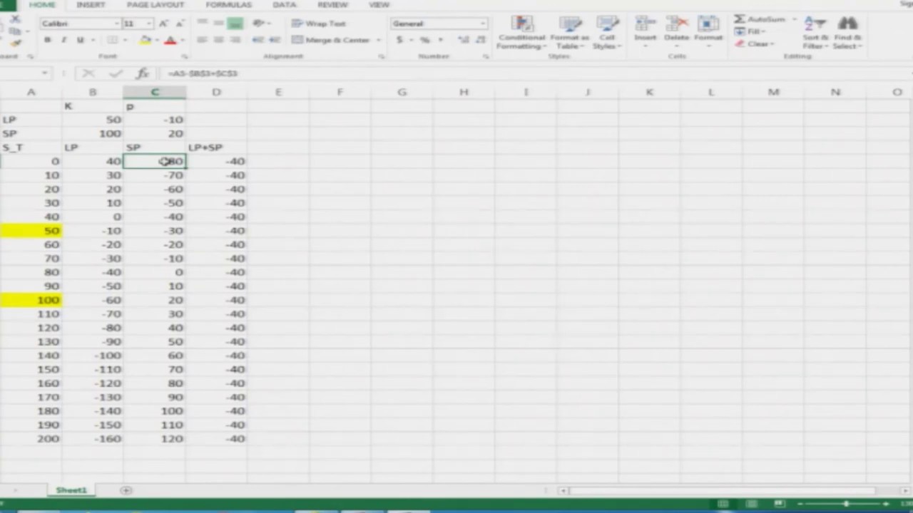
Review the short put profits down the whole SP column, from C5 to C25.
key(Down)
key(Up)
key(Up)
key(Up)
key(Down)
key(Down)
key(shift+Down)
key(shift+Down)
key(shift+Down)
key(shift+Down)
key(shift+Down)
key(shift+Down)
key(shift+Down)
key(shift+Down)
key(shift+Down)
key(shift+Down)
key(shift+Down)
key(shift+Down)
key(shift+Down)
key(shift+Down)
key(shift+Down)
key(shift+Down)
key(shift+Down)
key(shift+Down)
key(shift+Down)
key(shift+Down)
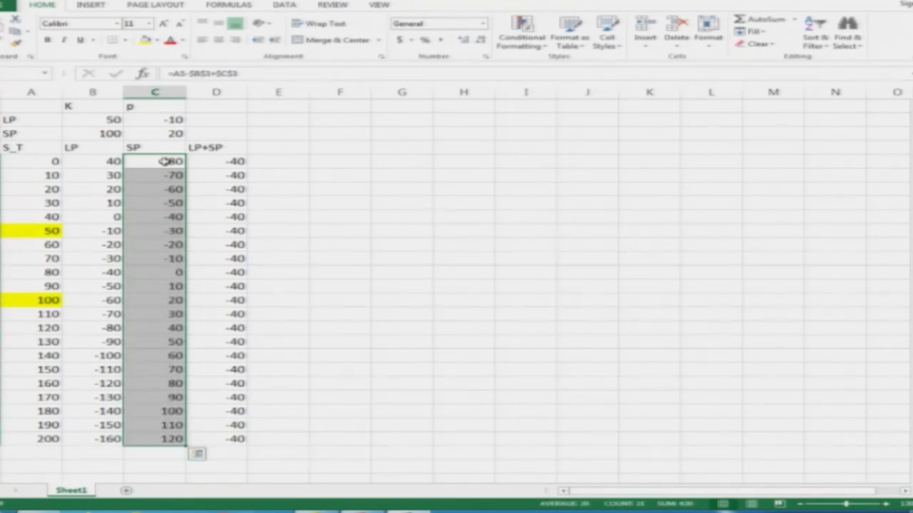
Check the LP+SP formulas in column D down to row 25 against the Bull Spread Using Puts profit diagram slide.
click(220, 163)
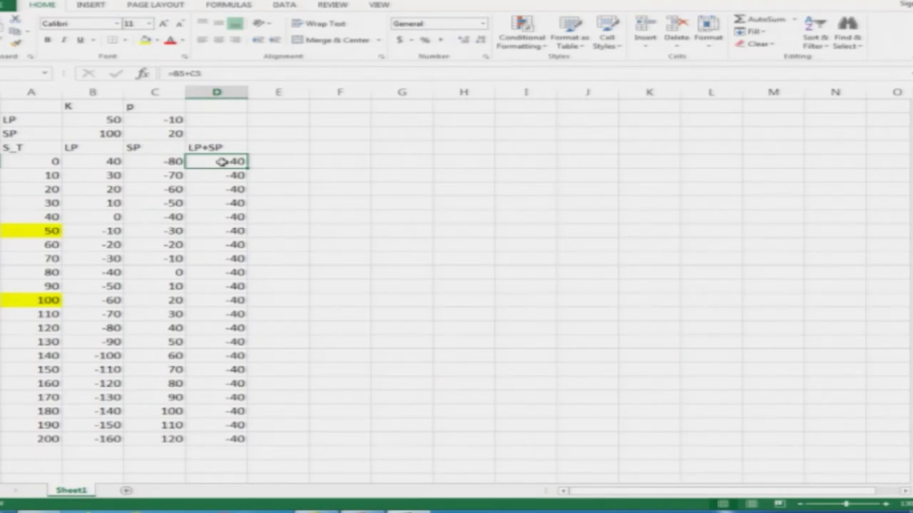
double_click(221, 162)
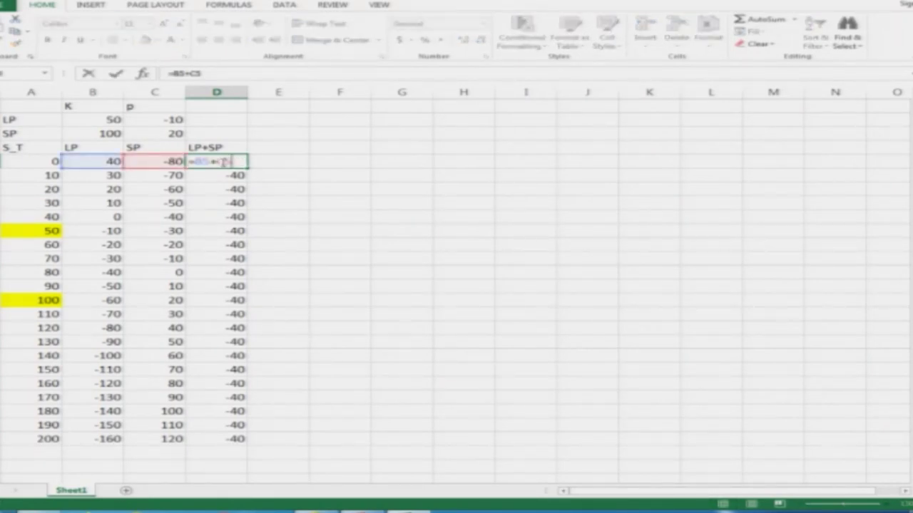
key(Escape)
key(Down)
key(Down)
key(Down)
key(Down)
key(F2)
key(Escape)
key(Down)
key(Down)
key(Down)
key(Down)
key(Down)
key(Down)
key(Down)
key(Down)
key(Down)
key(Down)
key(Down)
key(Down)
key(Down)
key(Down)
key(Down)
key(Down)
key(Down)
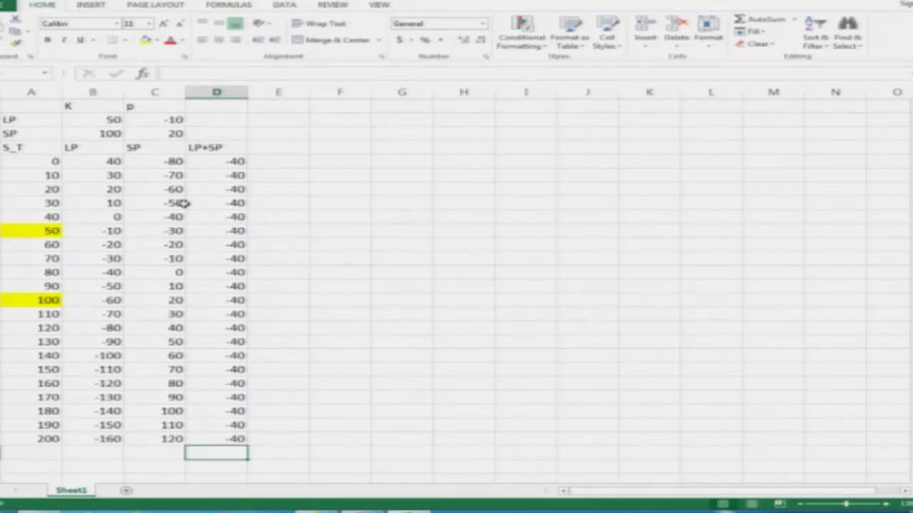
key(alt+Tab)
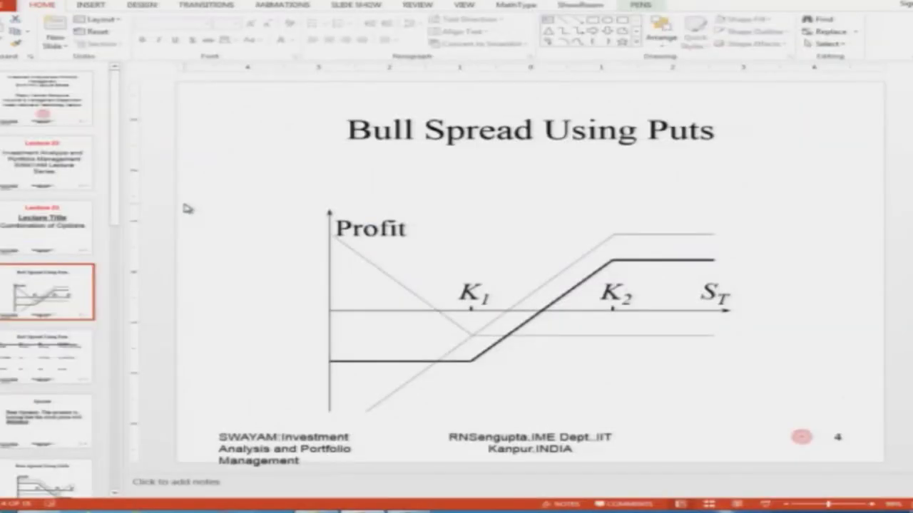
key(alt+Tab)
Insert a line chart from the payoff table in A4:D25, including its header row.
key(Up)
key(Up)
key(Up)
key(Up)
key(Up)
key(Up)
key(Up)
key(Up)
key(Up)
key(Up)
key(Up)
key(Up)
key(Up)
key(Up)
key(Up)
key(Up)
key(Up)
key(Up)
key(Up)
key(Up)
key(Up)
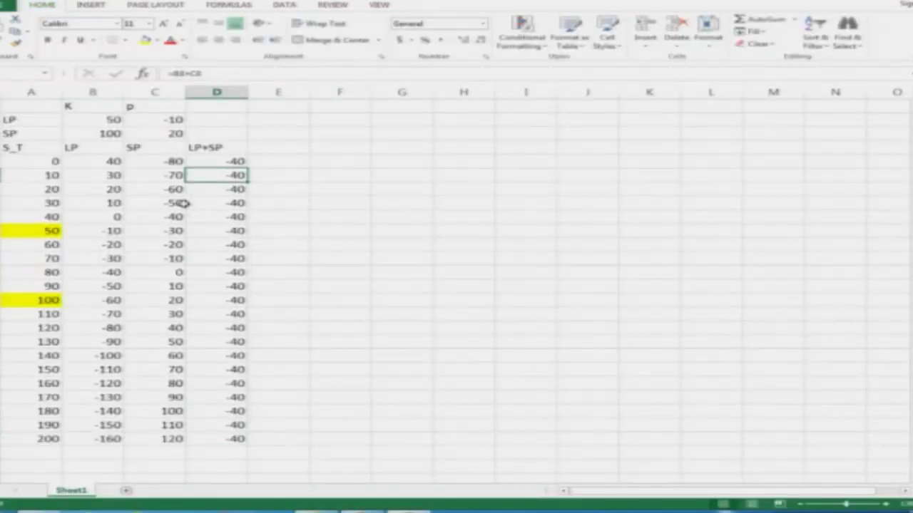
key(Left)
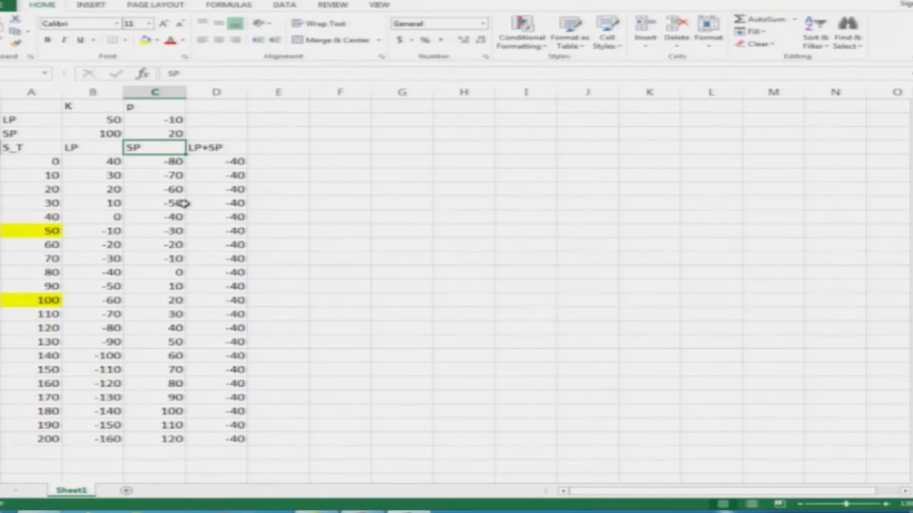
key(Left)
key(Left)
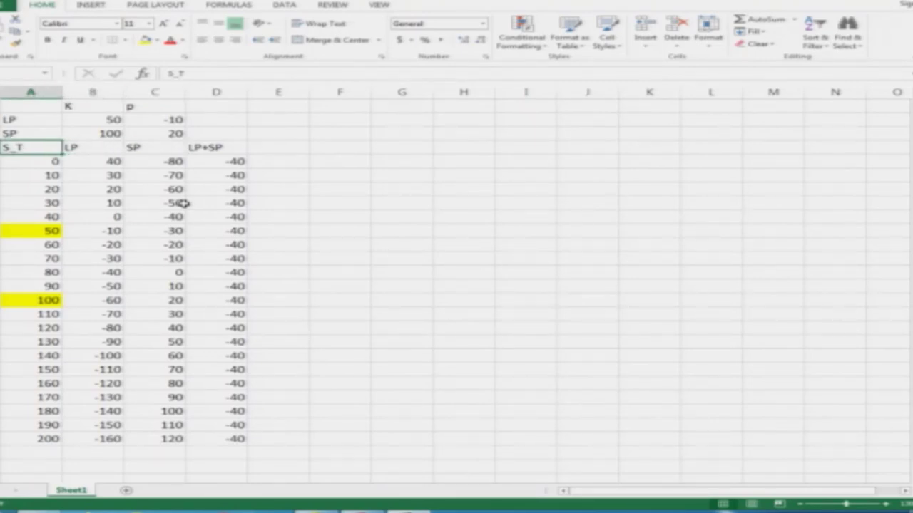
key(shift+Right)
key(shift+Right)
key(shift+Right)
key(shift+Down)
key(shift+Down)
key(shift+Down)
key(shift+Down)
key(shift+Down)
key(shift+Down)
key(shift+Down)
key(shift+Down)
key(shift+Down)
key(shift+Down)
key(shift+Down)
key(shift+Down)
key(shift+Down)
key(shift+Down)
key(shift+Down)
key(shift+Down)
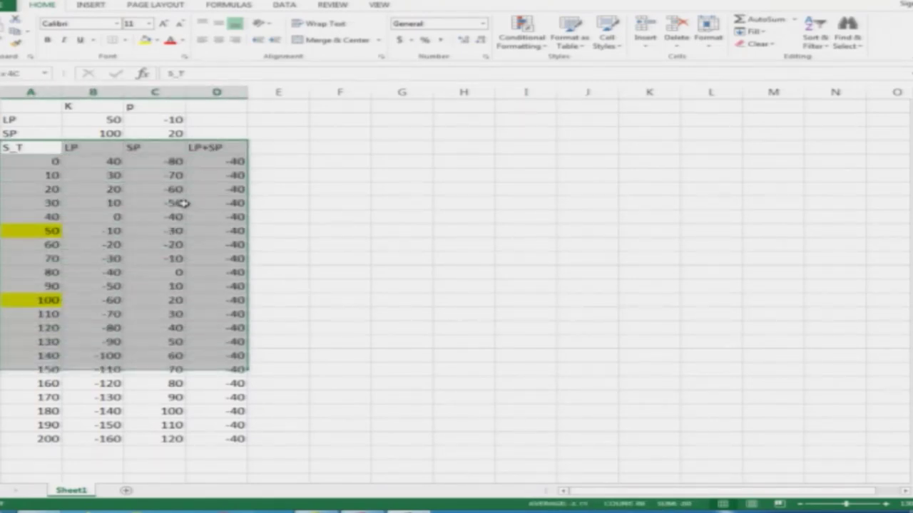
key(shift+Down)
key(shift+Down)
key(shift+Down)
key(shift+Down)
key(shift+Down)
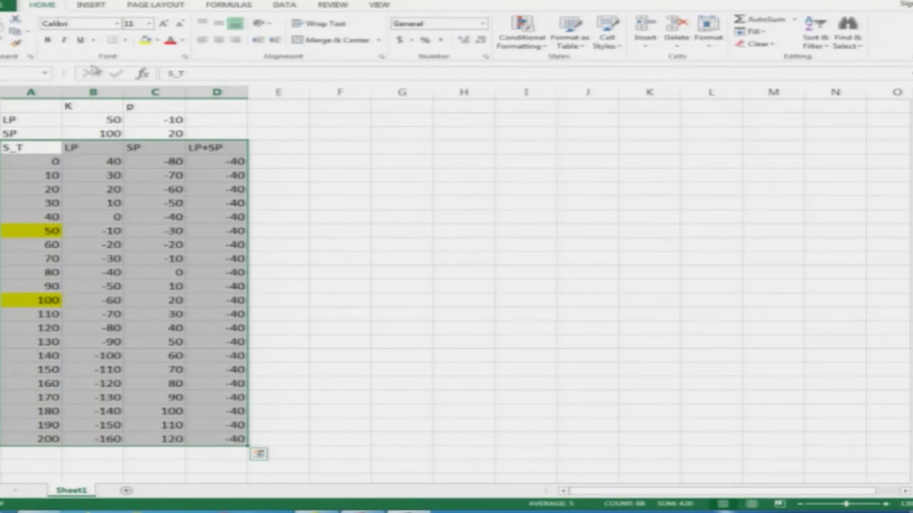
click(91, 5)
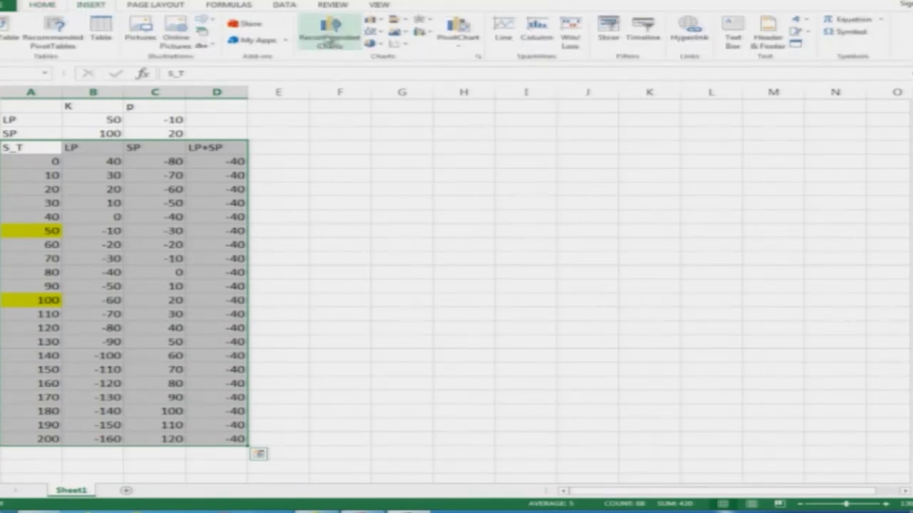
click(375, 37)
click(388, 66)
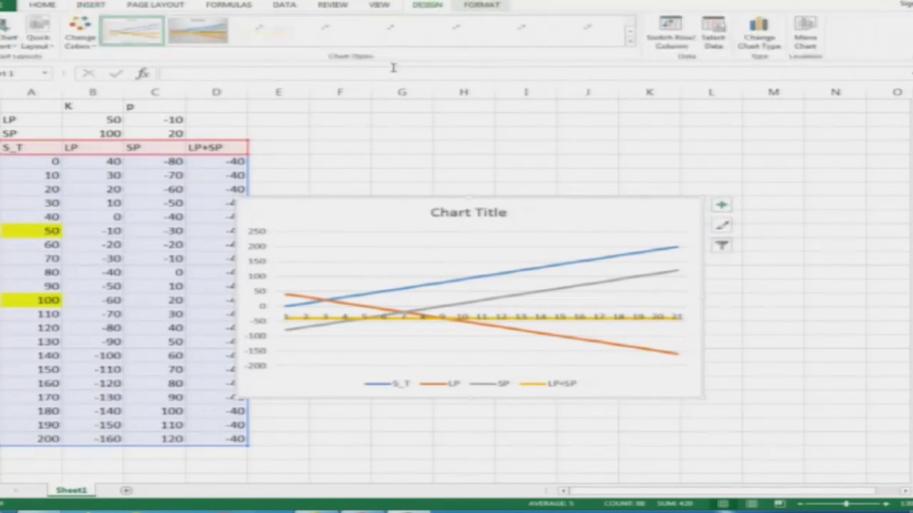
Delete the S_T series from the line chart, leaving LP, SP and LP+SP.
click(465, 278)
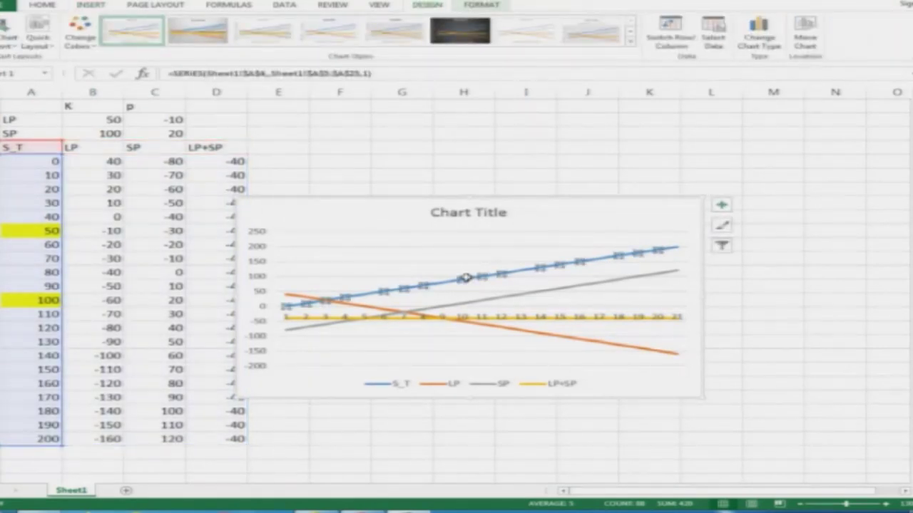
right_click(465, 278)
click(489, 289)
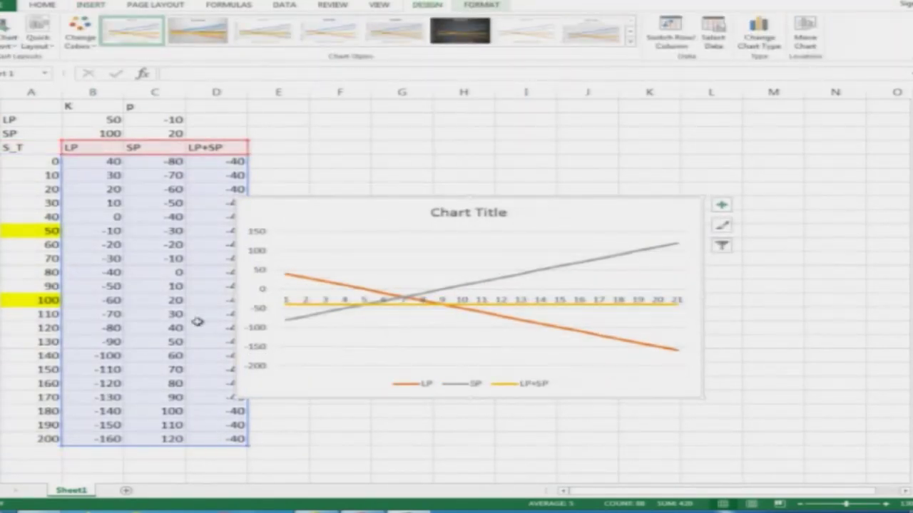
Move the chart beside the payoff table and enlarge it to span about columns E to N and rows 3 to 23.
drag(549, 213, 609, 189)
drag(366, 232, 246, 240)
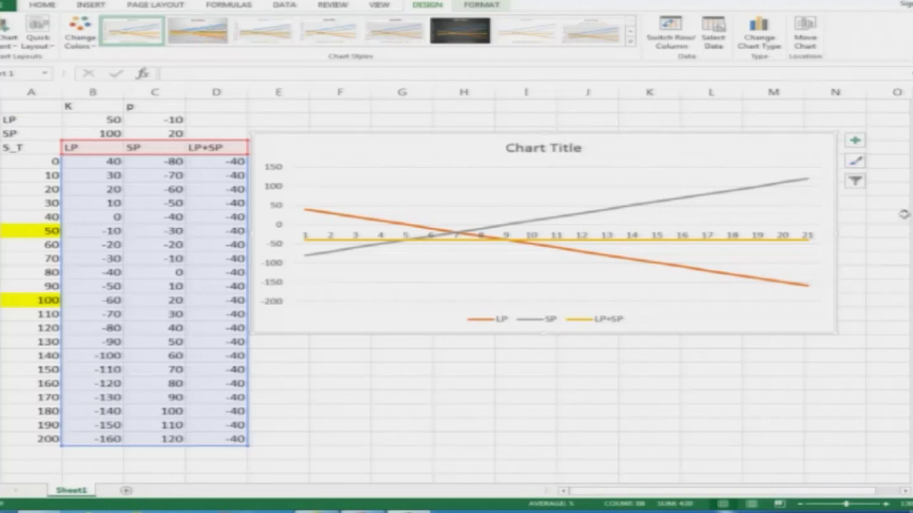
drag(837, 232, 882, 226)
drag(569, 332, 575, 416)
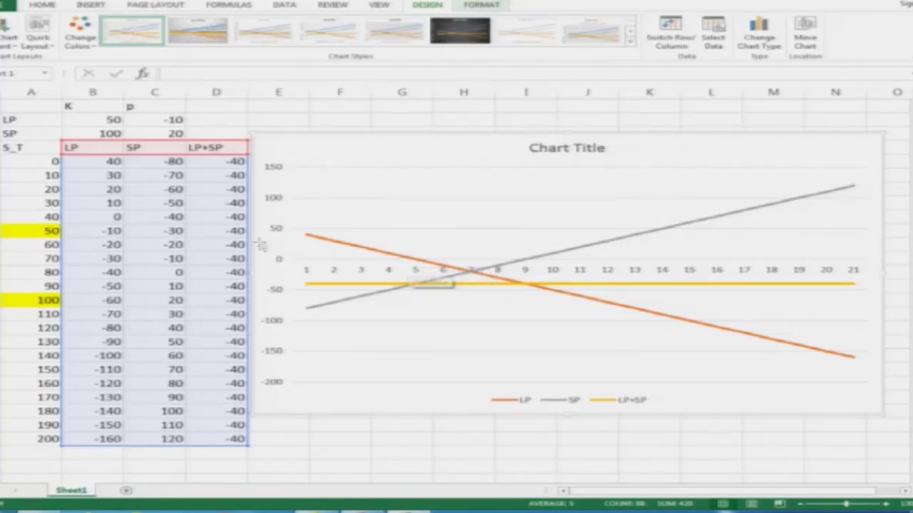
Compare the LP chart line and the long put formula in B5 with the payoff table on the Bull Spread Using Puts slide.
click(147, 230)
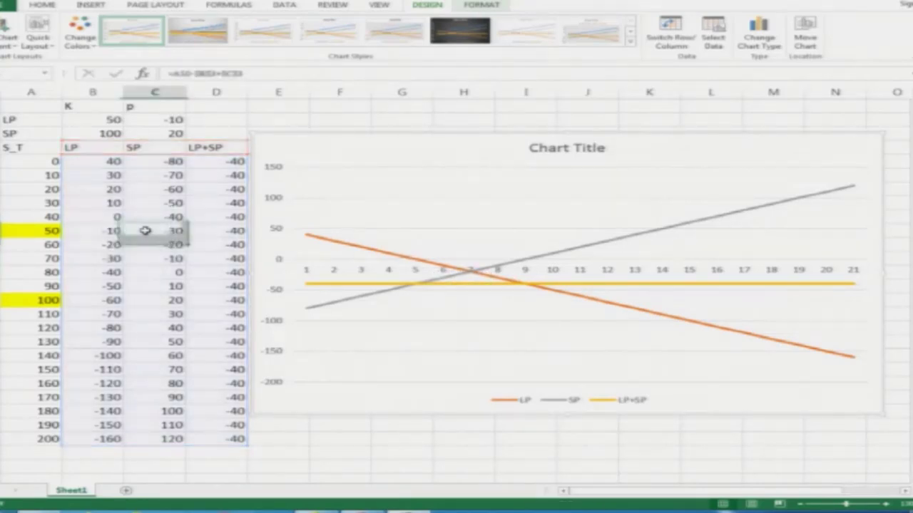
click(410, 258)
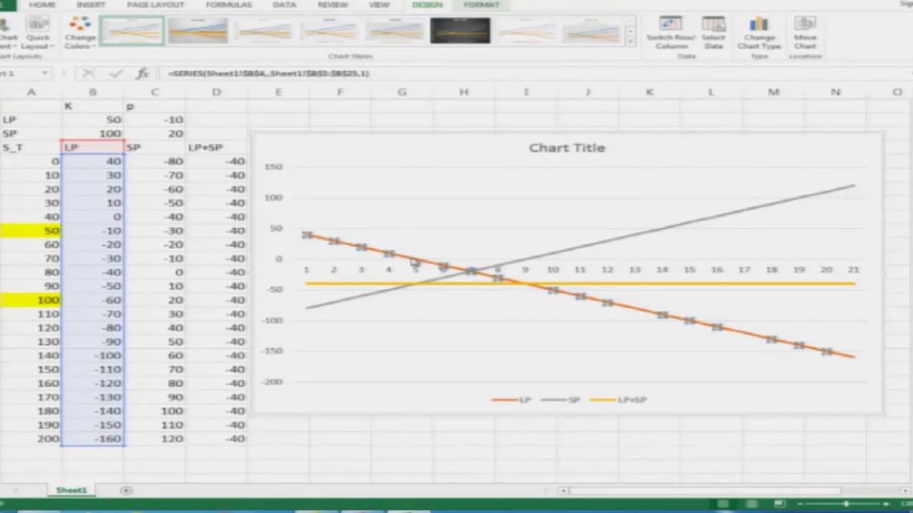
click(409, 261)
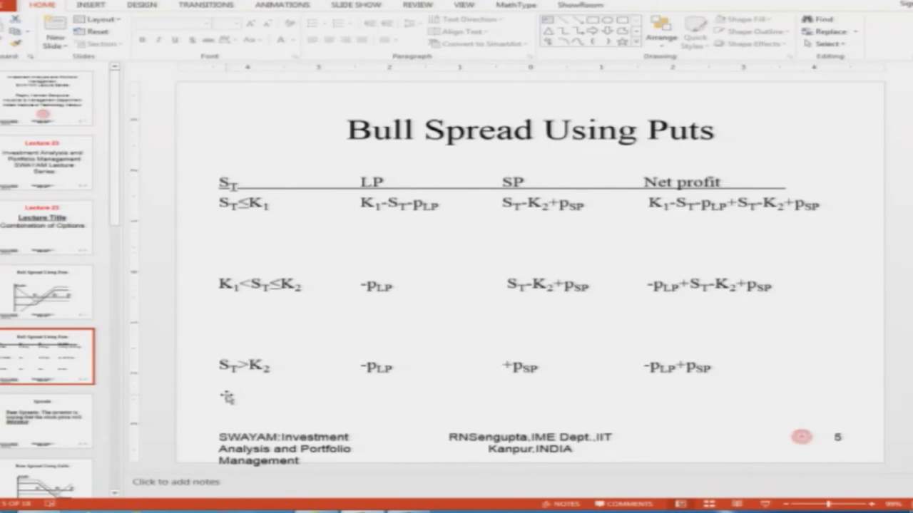
key(alt+Tab)
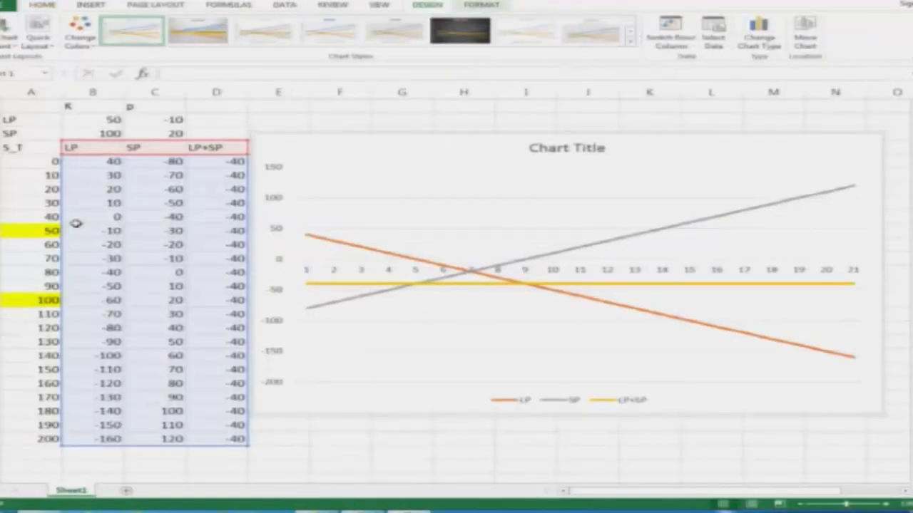
click(108, 161)
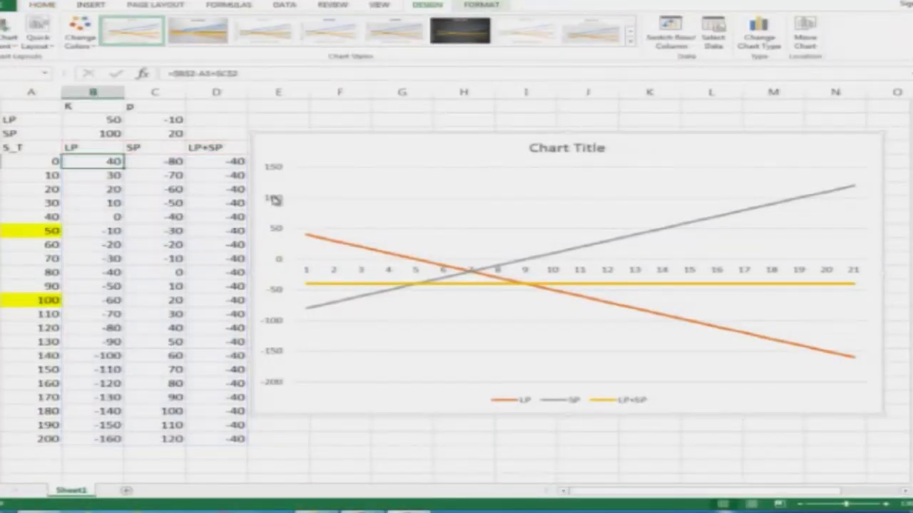
key(alt+Tab)
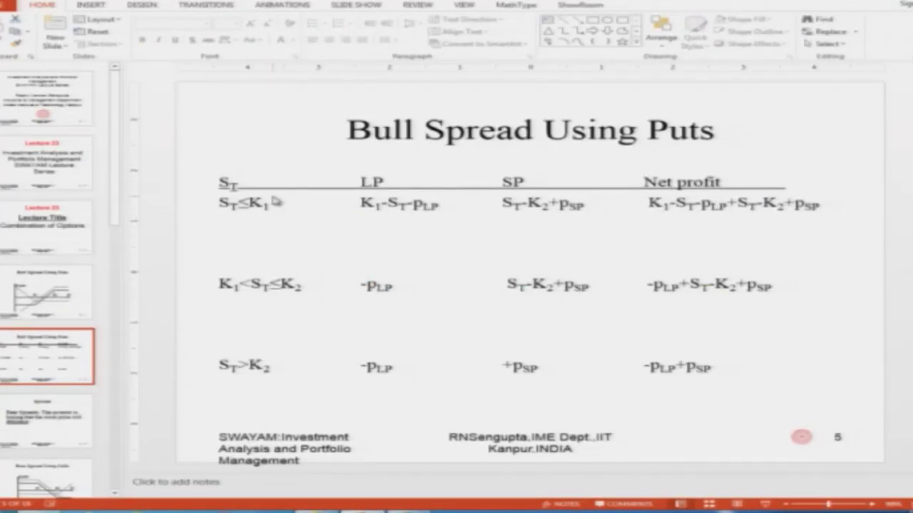
key(alt+Tab)
Replace the long put profit in B11, for S_T 60, with the formula =C2.
key(Down)
key(Down)
key(Down)
key(Down)
key(Down)
key(Down)
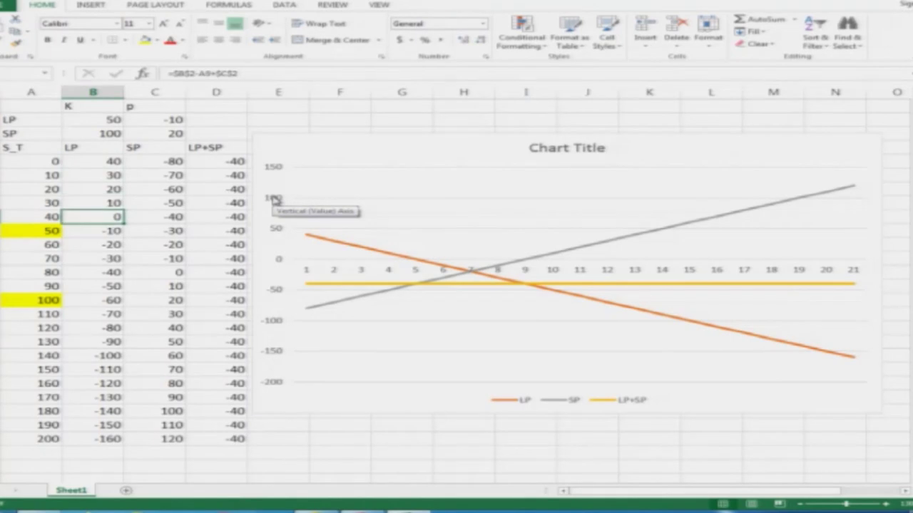
text(=)
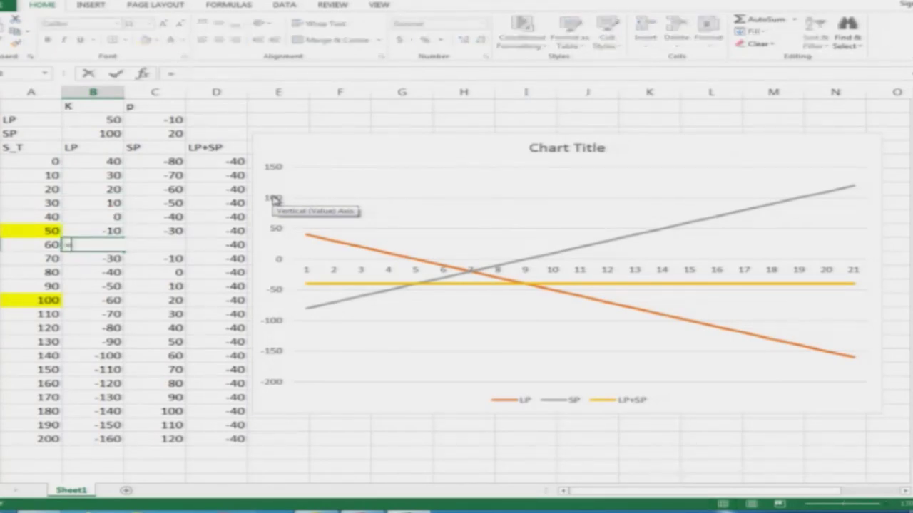
key(Escape)
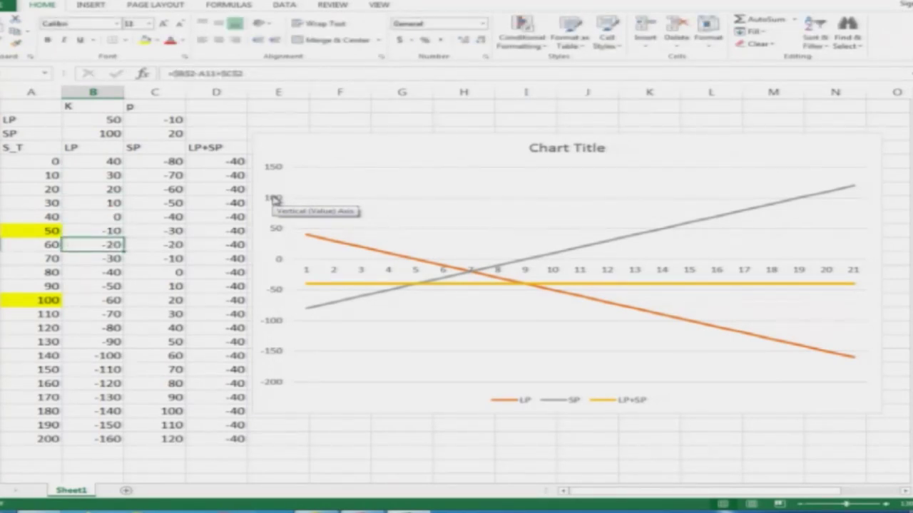
key(alt+Tab)
key(alt+Tab)
text(=)
key(Up)
key(Up)
key(Up)
key(Up)
key(Up)
key(Up)
key(Up)
key(Up)
key(Up)
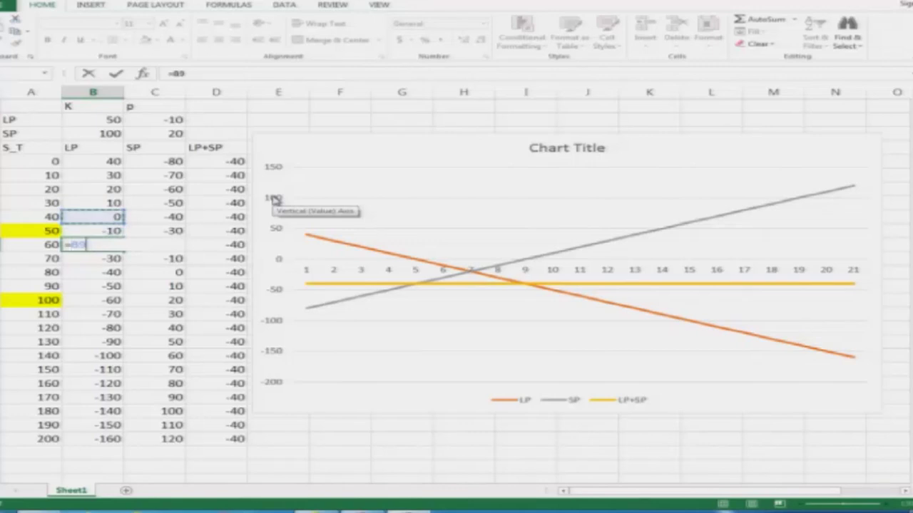
key(Right)
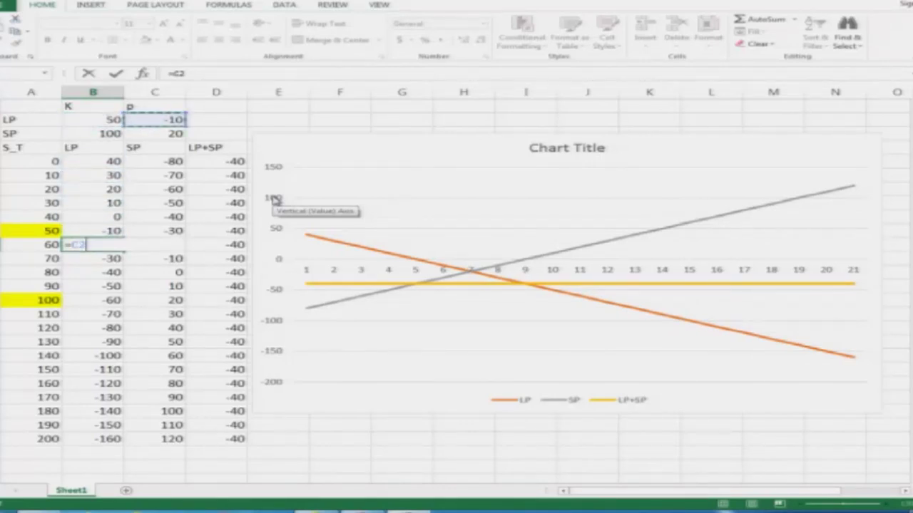
key(Return)
Copy the long put formula from B11 down through B12:B25.
key(Up)
key(ctrl+c)
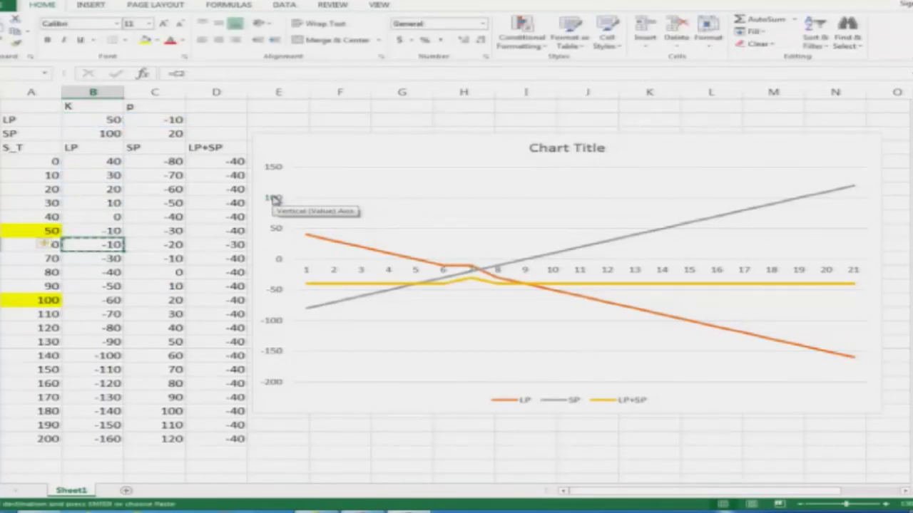
key(Down)
key(shift+Down)
key(shift+Down)
key(shift+Down)
key(shift+Down)
key(shift+Down)
key(shift+Down)
key(shift+Down)
key(shift+Down)
key(shift+Down)
key(shift+Down)
key(shift+Down)
key(shift+Down)
key(shift+Down)
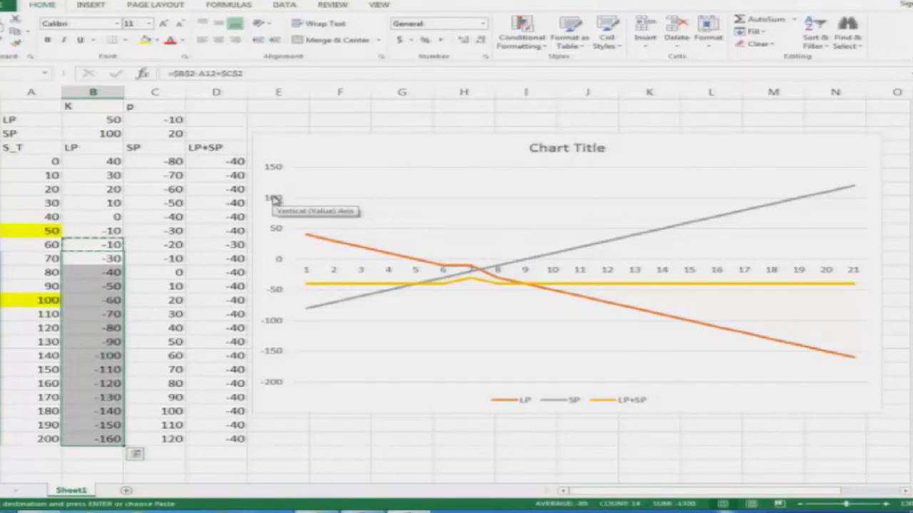
key(ctrl+v)
key(Escape)
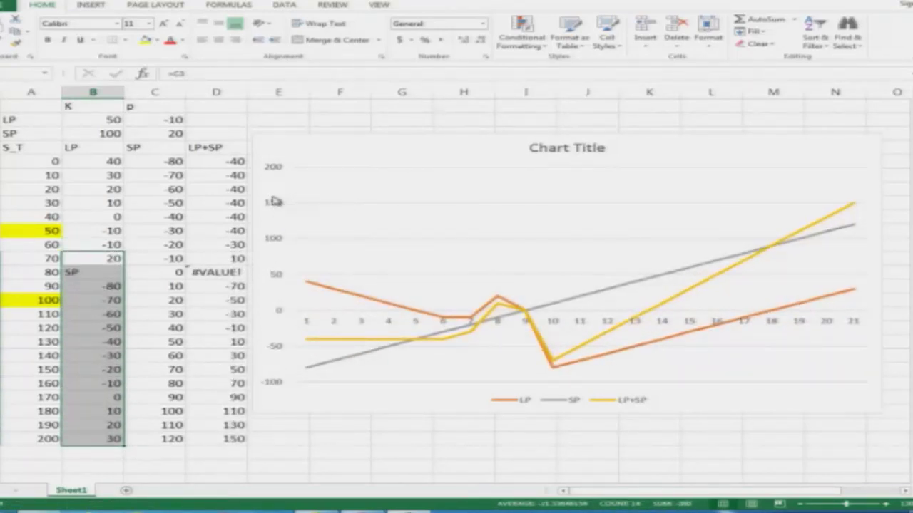
Make the long put premium reference in B11 absolute, so its formula reads =$C$2.
key(Down)
key(Down)
key(Up)
key(Up)
key(Up)
key(Down)
key(Up)
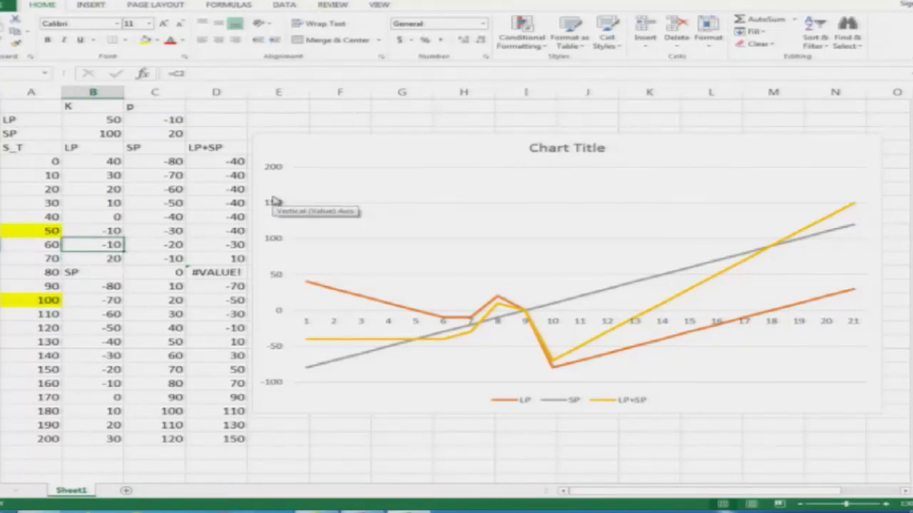
key(F2)
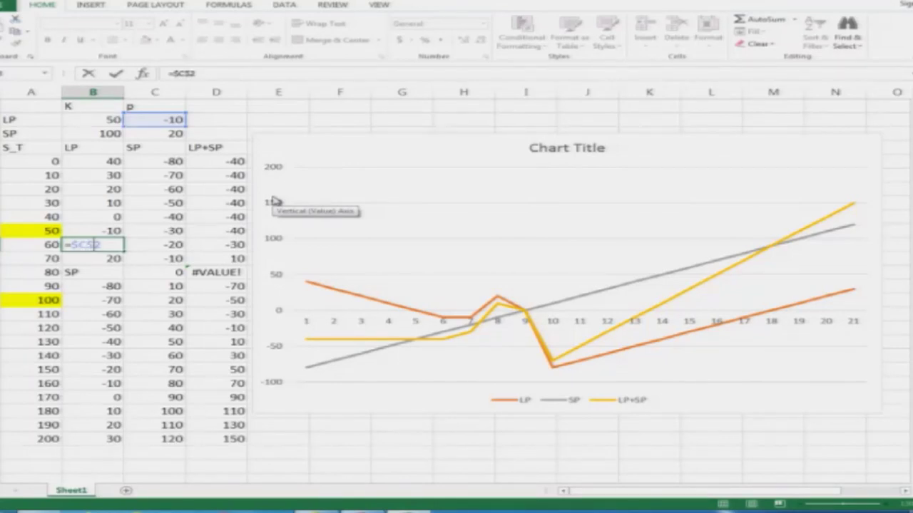
key(Return)
Copy the absolute long put formula from B11 into B12:B25, replacing the relative copies for S_T 70 to 200.
key(shift+Up)
key(ctrl+c)
key(shift+Down)
key(shift+Down)
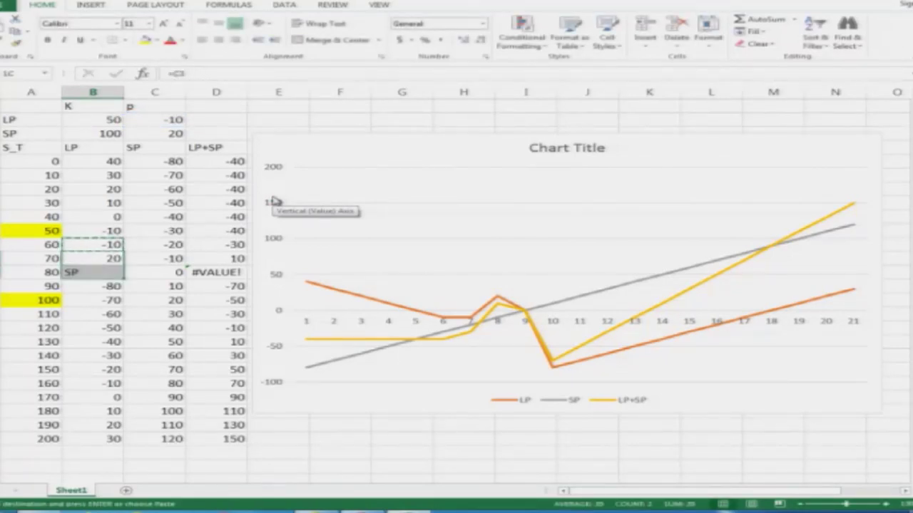
key(shift+Down)
key(shift+Down)
key(shift+Down)
key(shift+Down)
key(shift+Down)
key(shift+Down)
key(shift+Down)
key(shift+Down)
key(shift+Down)
key(shift+Down)
key(shift+Down)
key(shift+Down)
key(shift+Down)
key(shift+Down)
key(shift+Down)
key(shift+Down)
key(shift+Up)
key(shift+Up)
key(shift+Up)
key(shift+Up)
key(shift+Up)
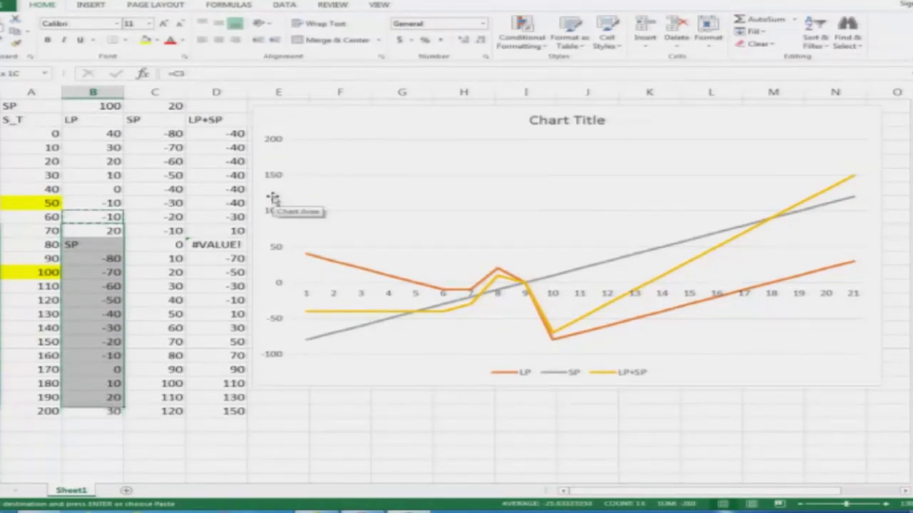
key(ctrl+v)
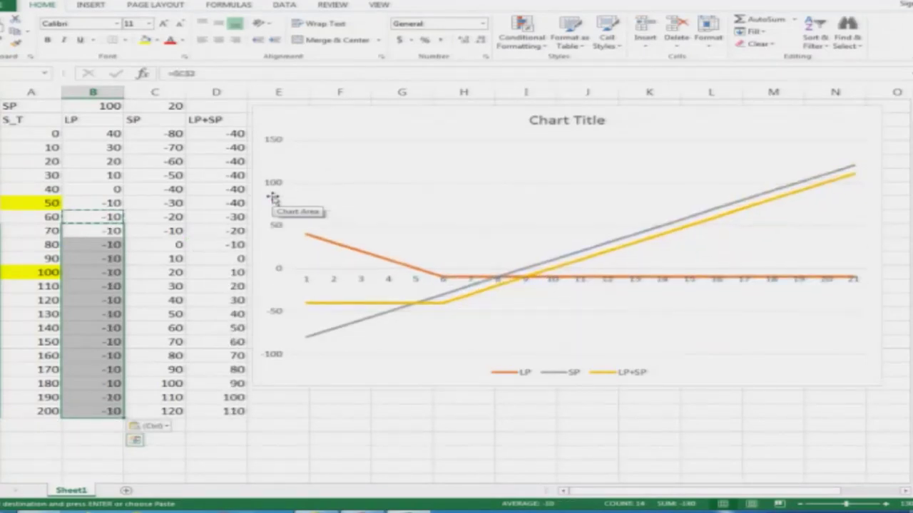
key(Escape)
Check the short put profit for each S_T range on the Bull Spread Using Puts slide, and return to the workbook.
key(Up)
key(Up)
key(Up)
key(Up)
key(Up)
key(Up)
key(alt+Tab)
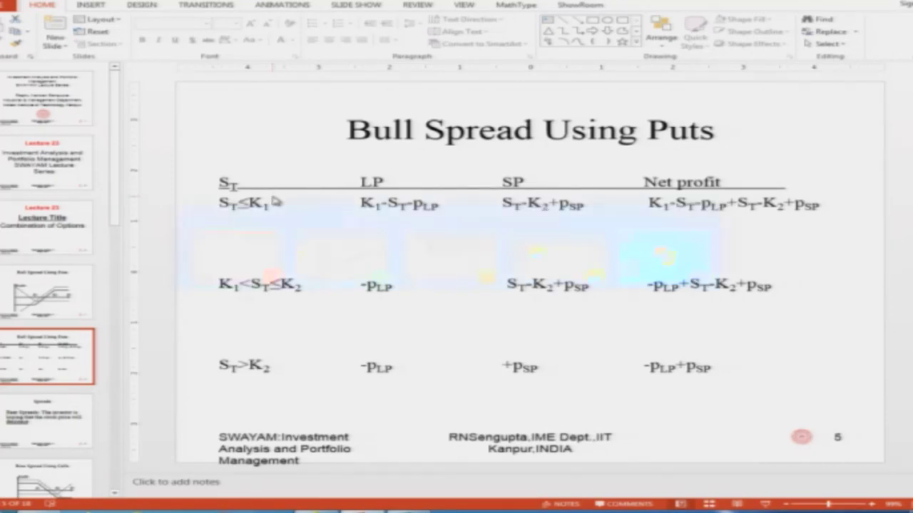
key(alt+Tab)
Replace the short put profit in C15, for S_T 100, with the absolute premium reference =$C$3.
key(Down)
key(Down)
key(Down)
key(Down)
key(Down)
key(Down)
key(Down)
key(Down)
key(Down)
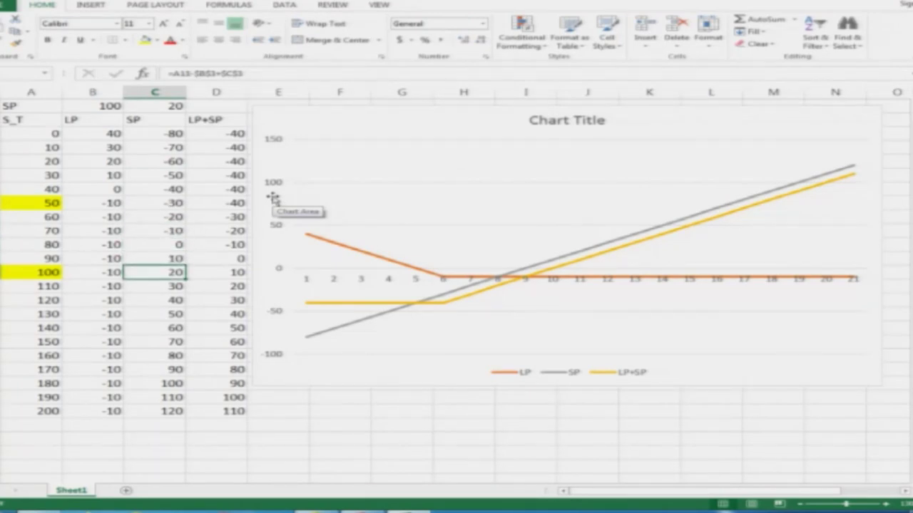
text(=)
key(Up)
key(Up)
key(Up)
key(Up)
key(Up)
key(Up)
key(Up)
key(Up)
key(Up)
key(Up)
key(Up)
key(Up)
key(Up)
key(Up)
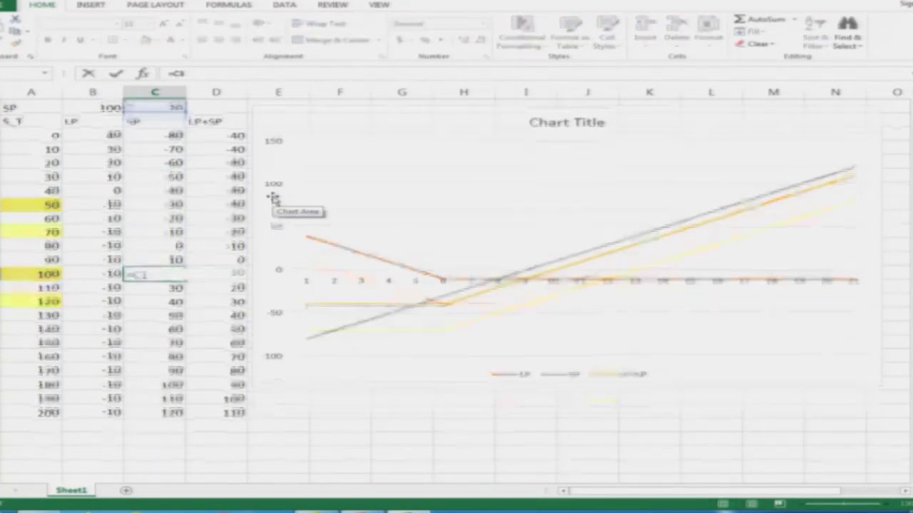
key(Down)
key(Down)
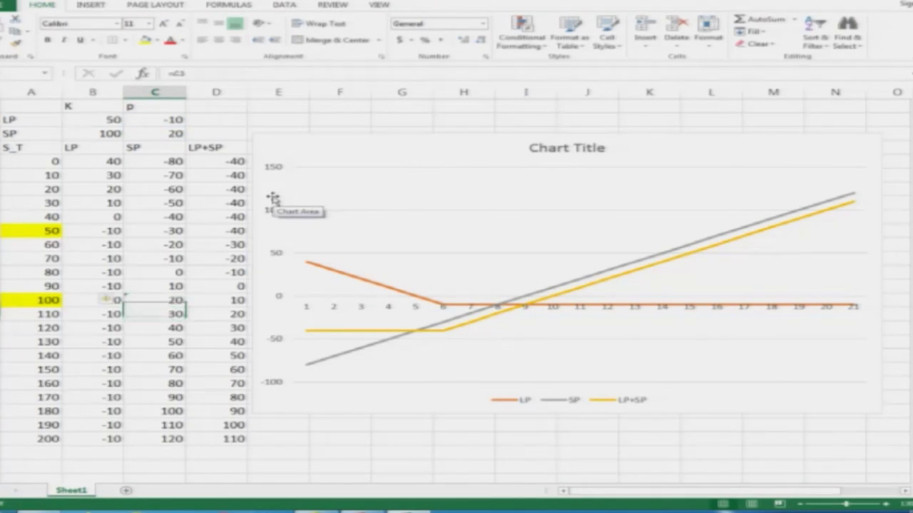
key(F4)
key(ctrl+Return)
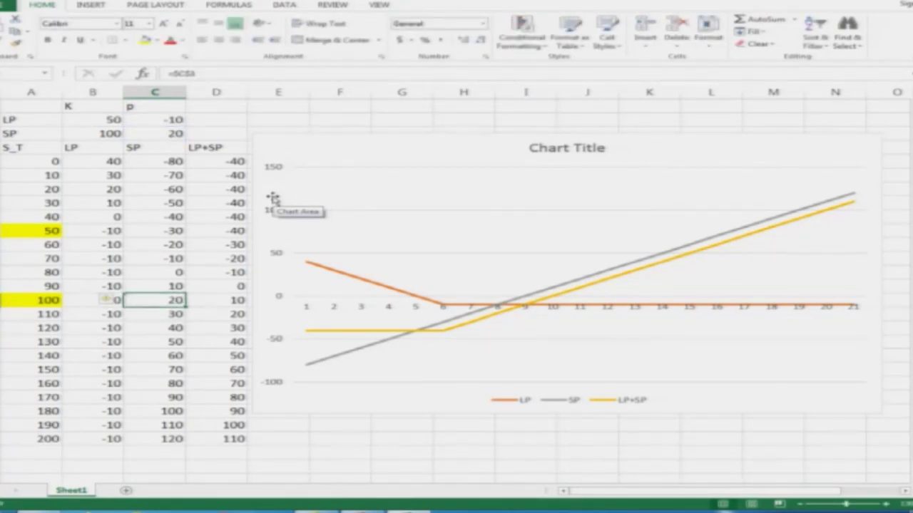
Copy the short put formula from C15 down through C16:C25.
key(ctrl+c)
key(Down)
key(shift+Down)
key(shift+Down)
key(ctrl+shift+Down)
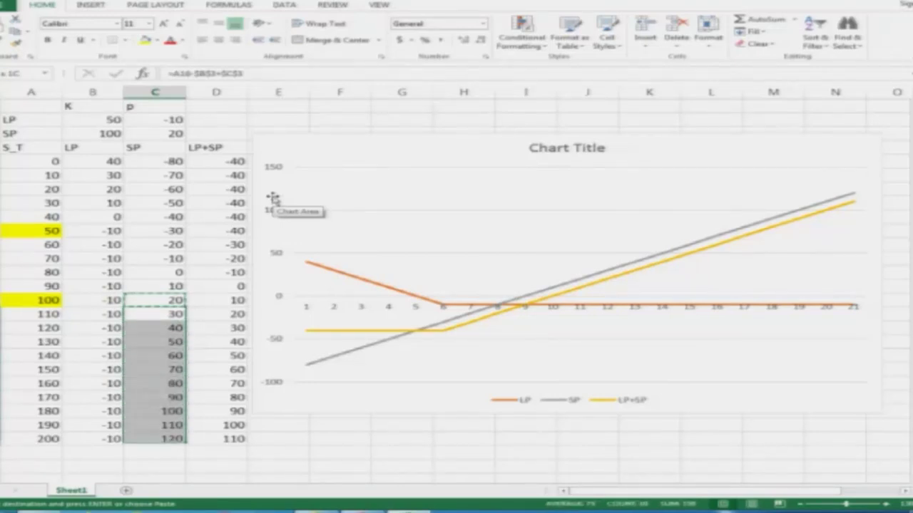
key(Return)
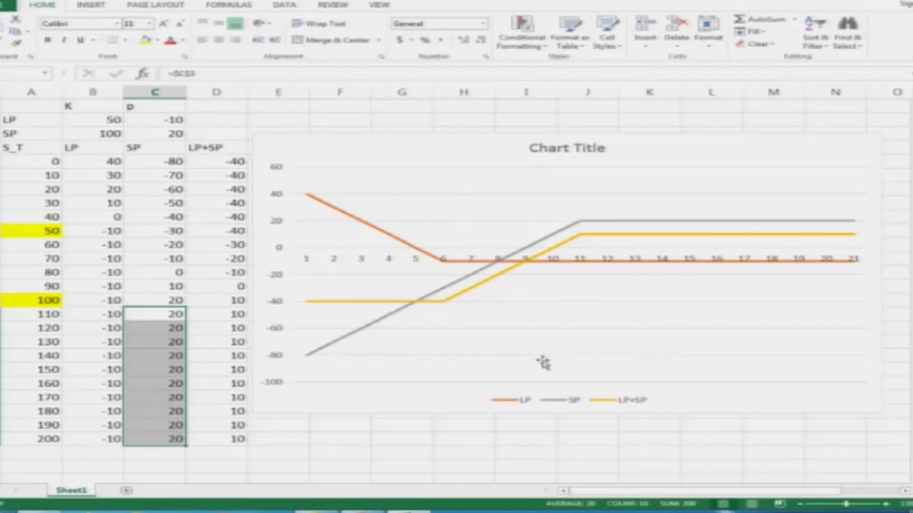
Compare the short put cells and charted payoff lines with the profit graph on the Bull Spread Using Puts slide.
click(158, 329)
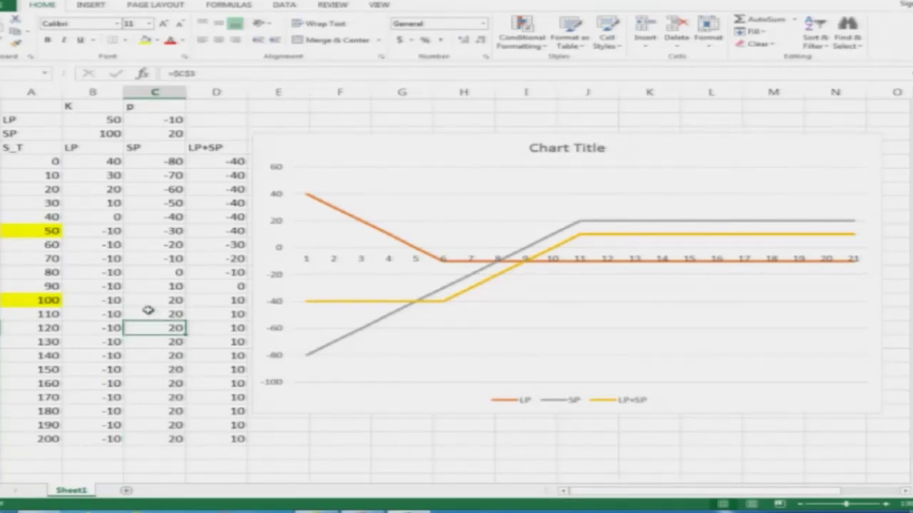
click(165, 312)
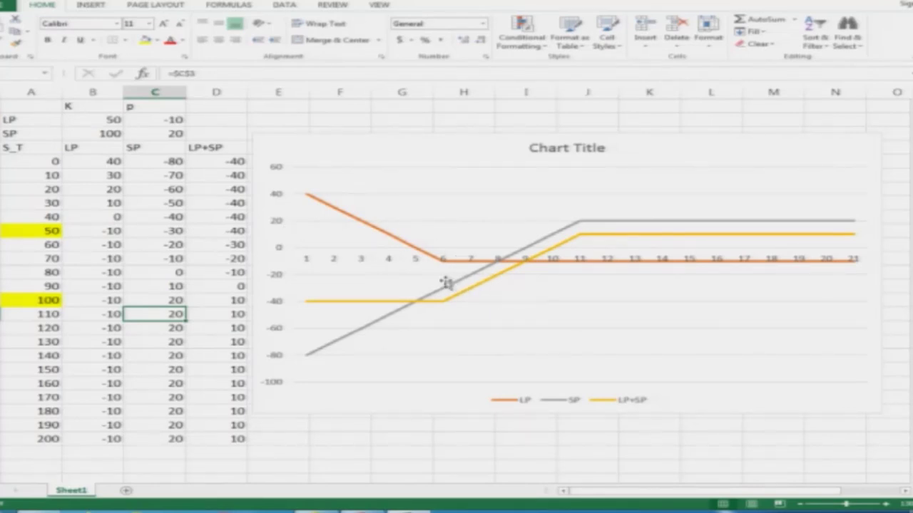
mouse_move(428, 258)
click(417, 254)
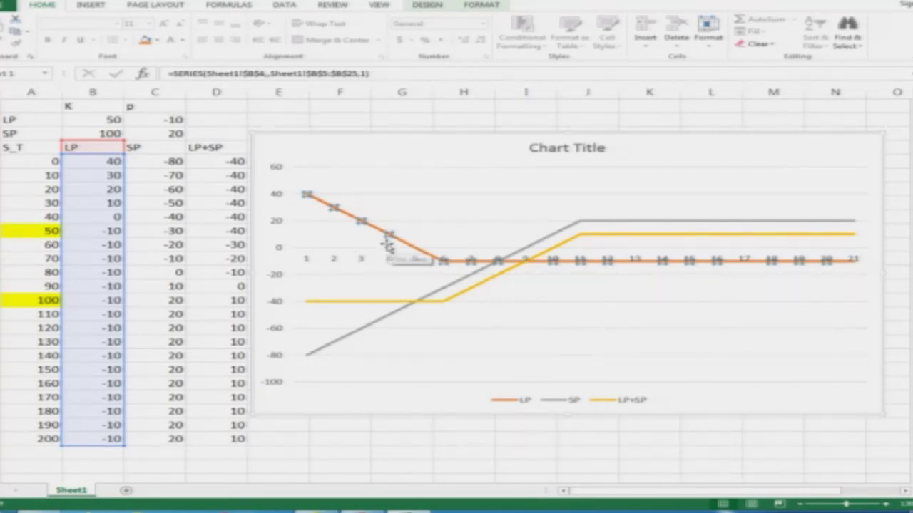
mouse_move(406, 244)
key(alt+Tab)
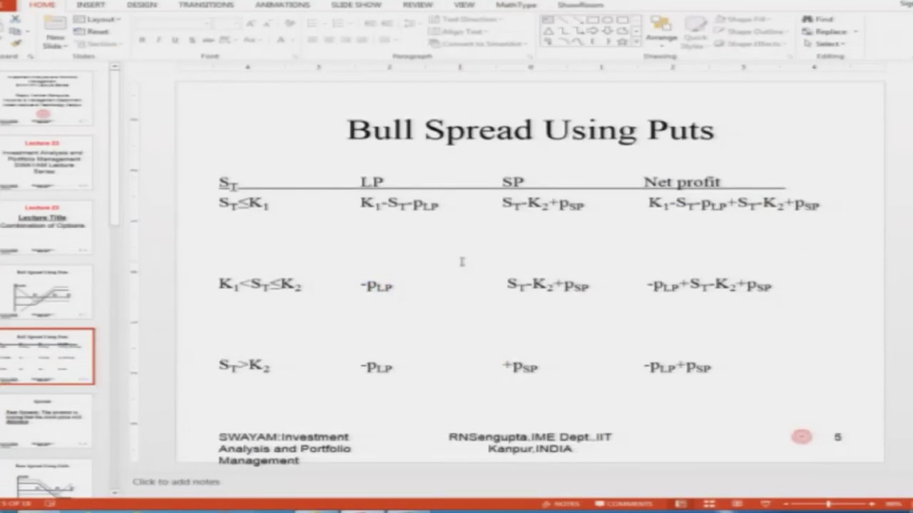
key(Page_Up)
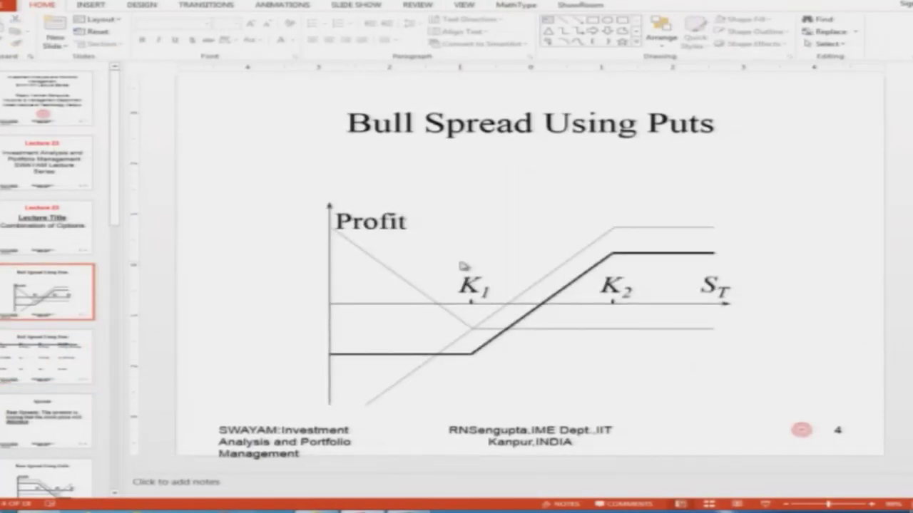
key(alt)
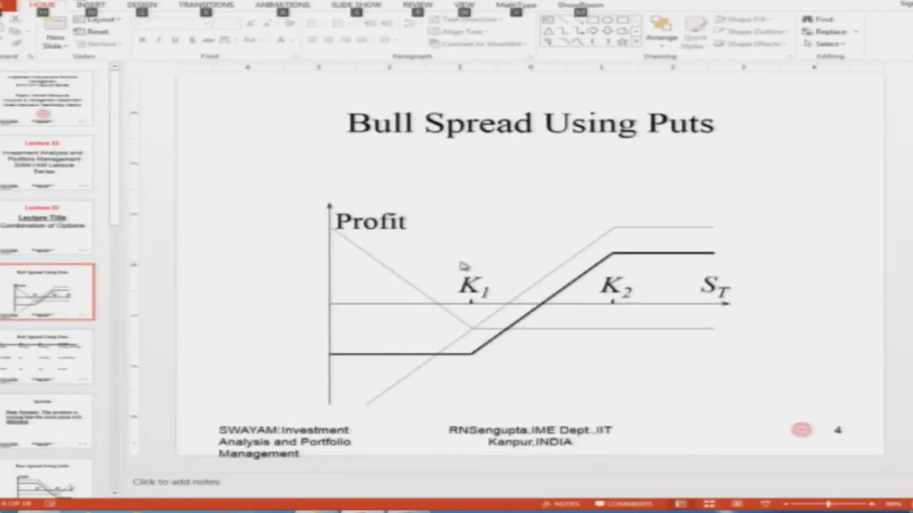
key(alt+Tab)
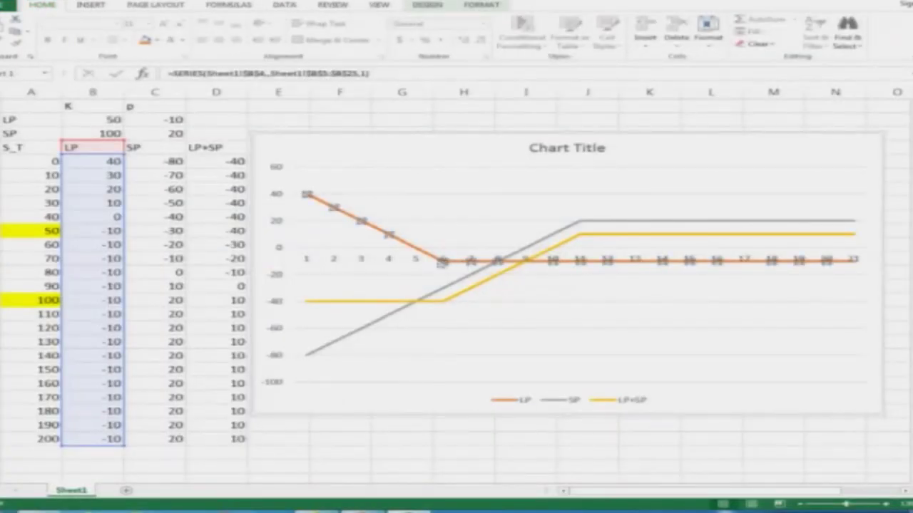
Try to color the chart's LP line red from a single data point, and undo that formatting.
click(427, 257)
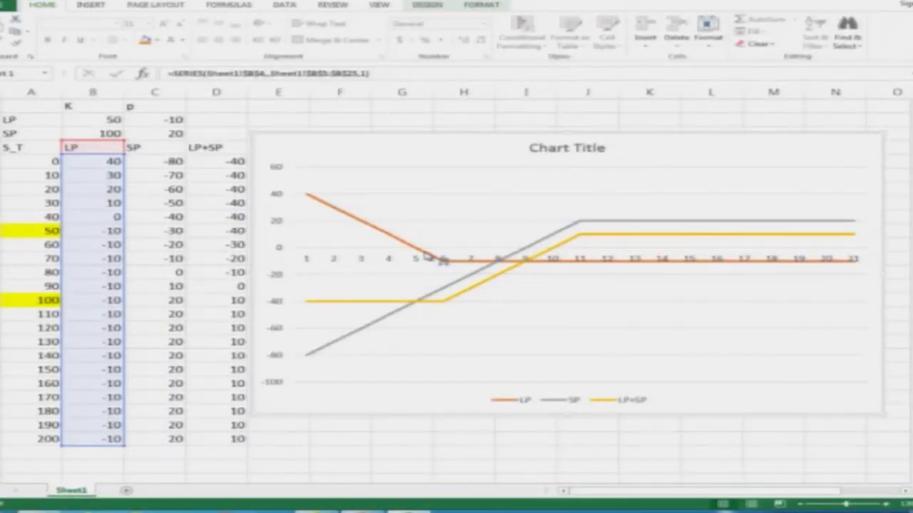
double_click(426, 256)
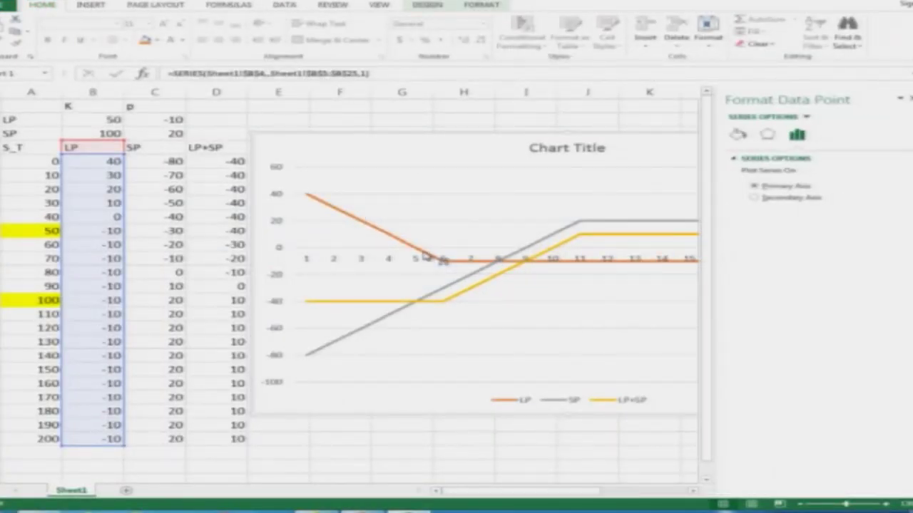
click(737, 136)
click(894, 246)
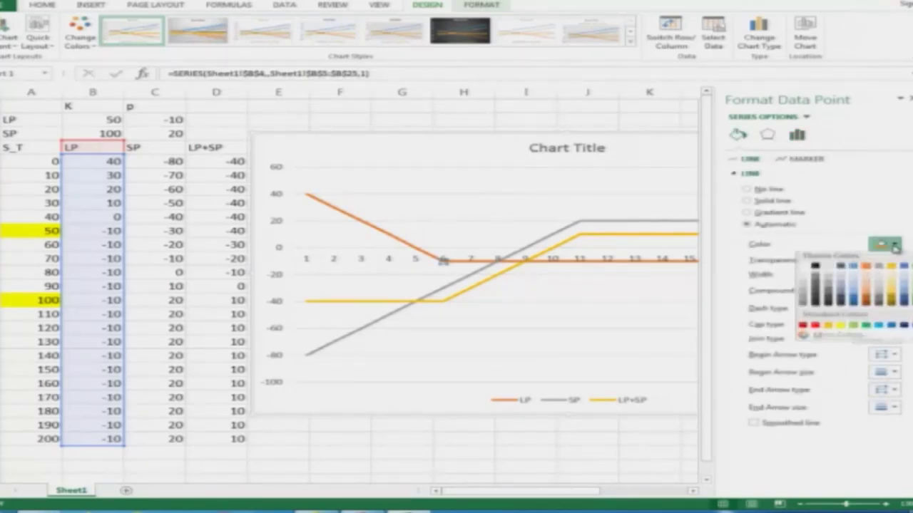
click(815, 328)
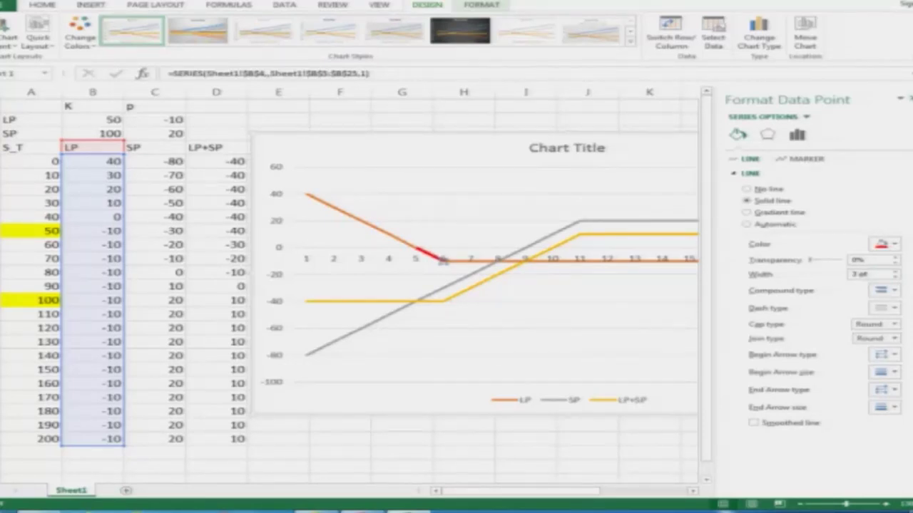
click(391, 238)
click(901, 98)
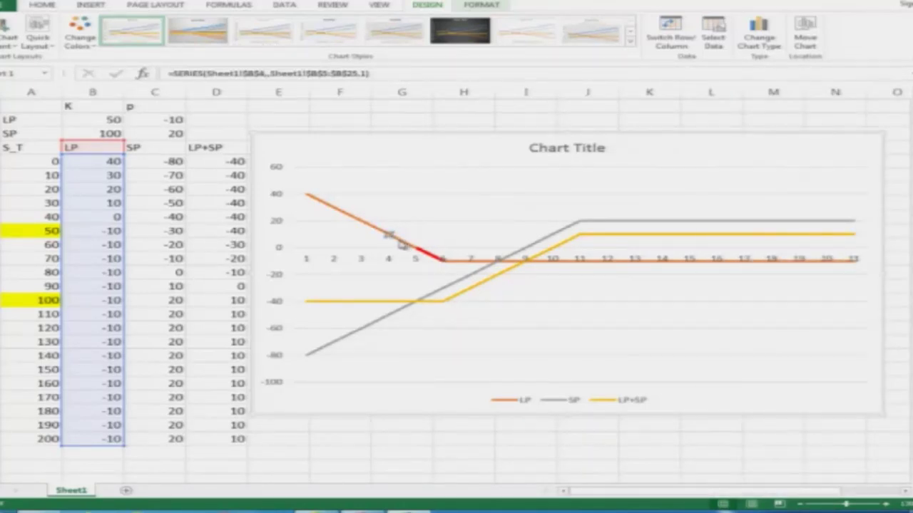
double_click(410, 246)
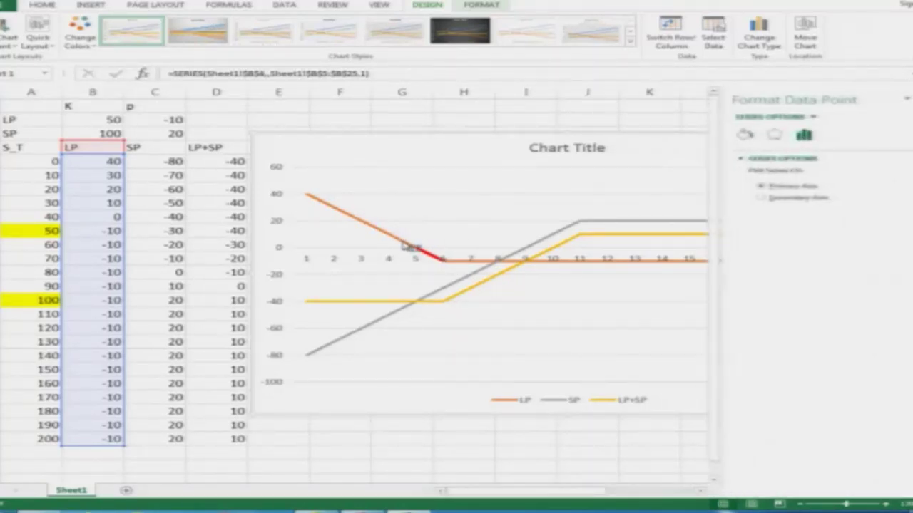
click(366, 241)
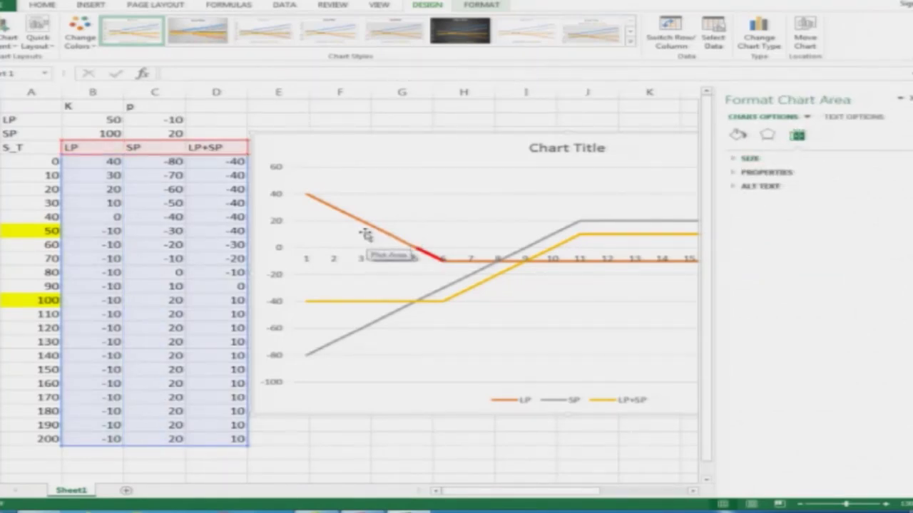
click(367, 226)
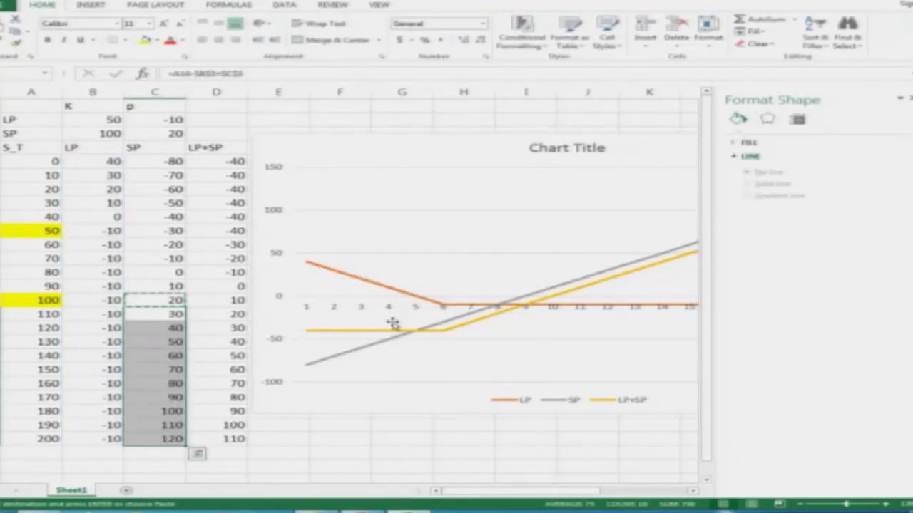
Check that C15 holds =$C$3 and copy it into C16:C25 for S_T 110 to 200.
click(166, 301)
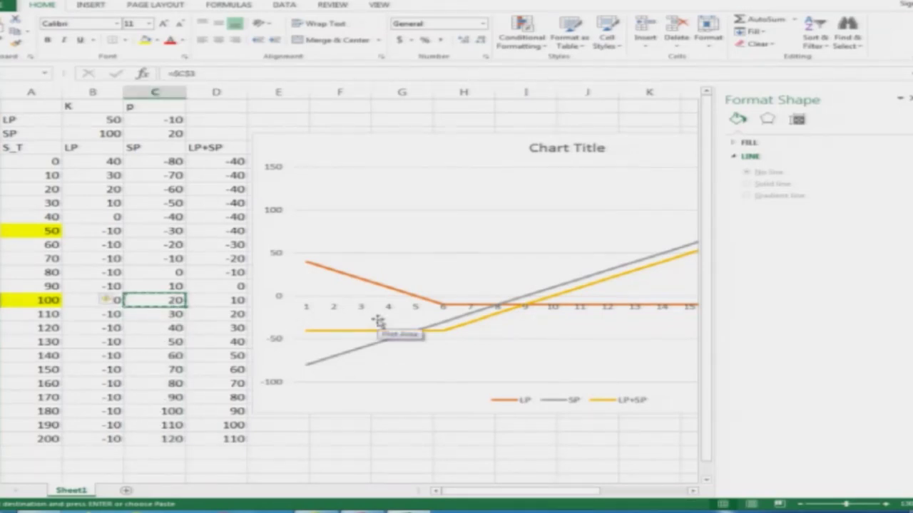
key(F2)
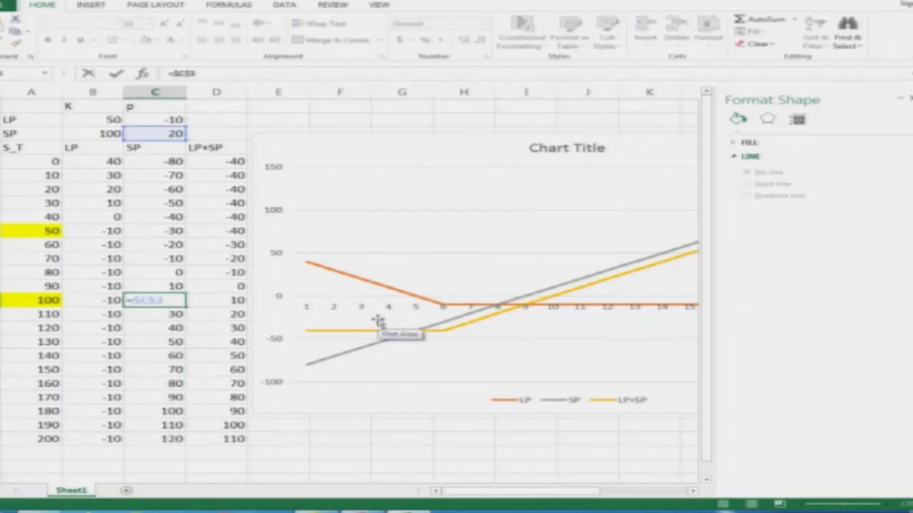
key(Escape)
key(ctrl+c)
key(shift+Down)
key(shift+Down)
key(shift+Down)
key(shift+Down)
key(shift+Down)
key(shift+Down)
key(shift+Down)
key(shift+Down)
key(shift+Down)
key(shift+Down)
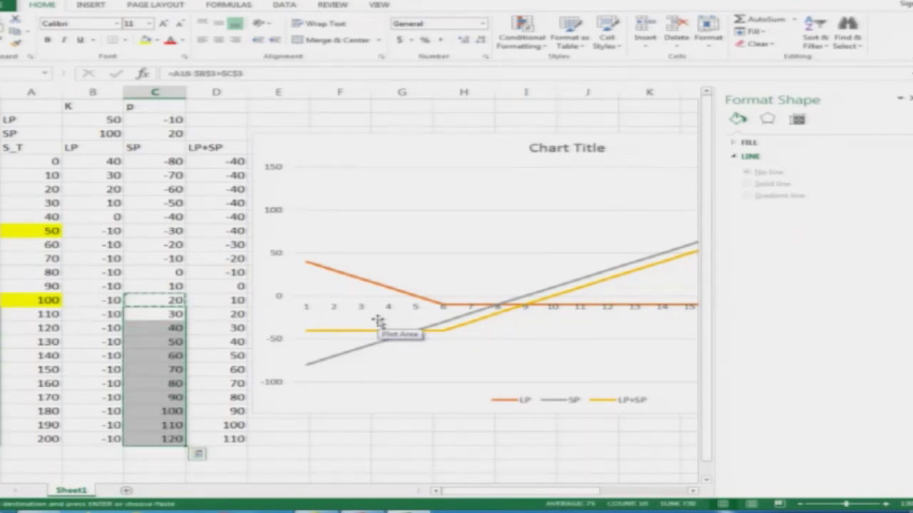
key(Return)
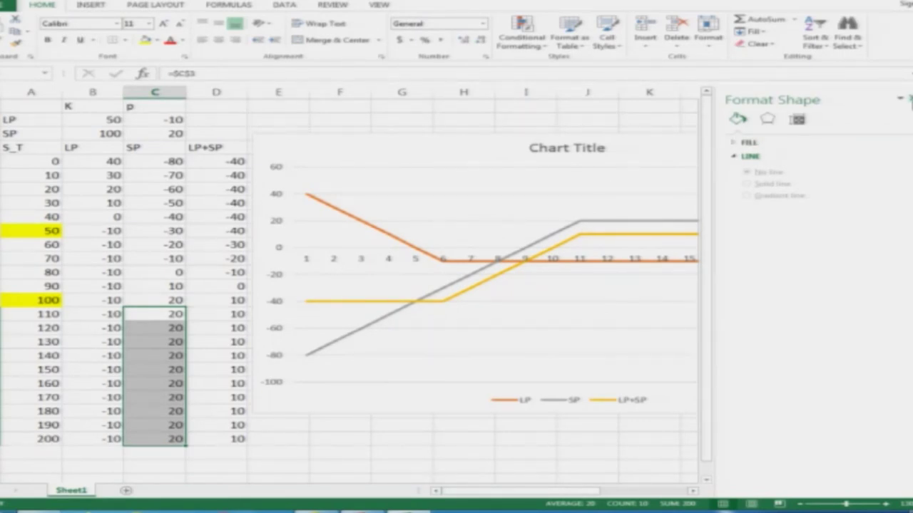
double_click(425, 258)
click(363, 219)
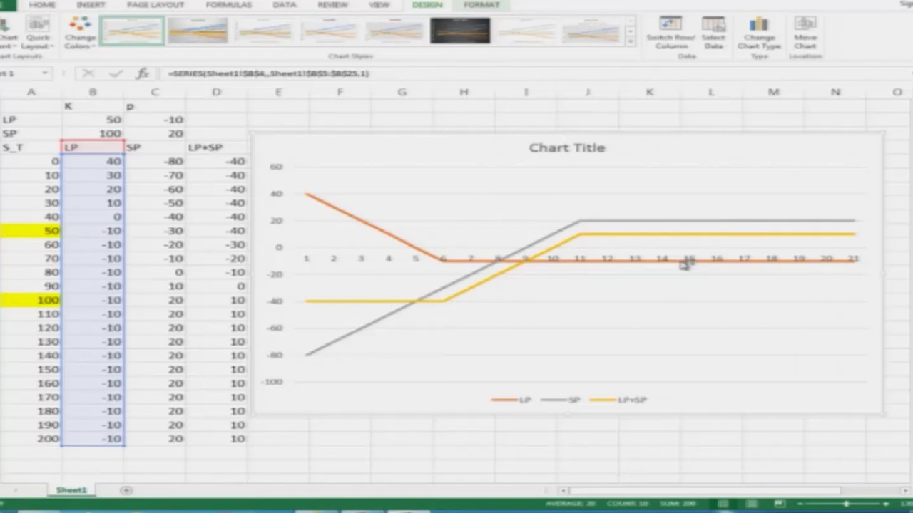
double_click(689, 261)
click(334, 208)
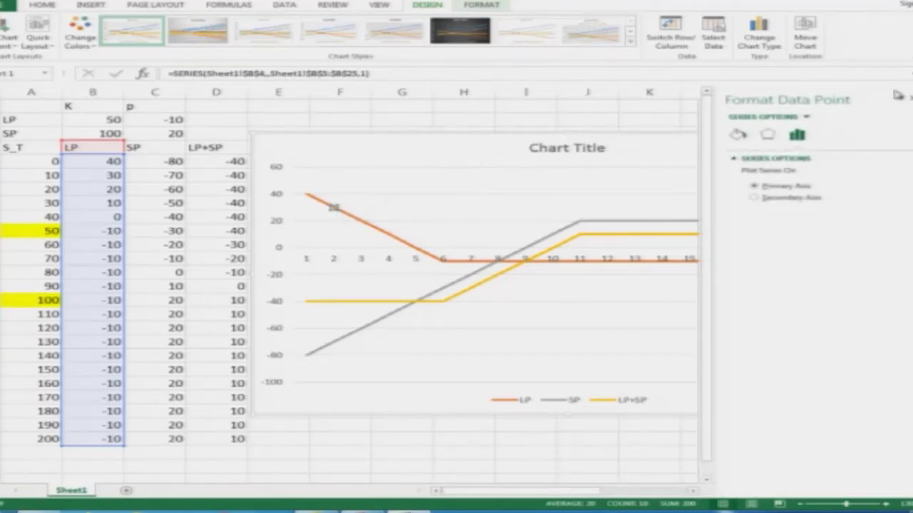
click(150, 230)
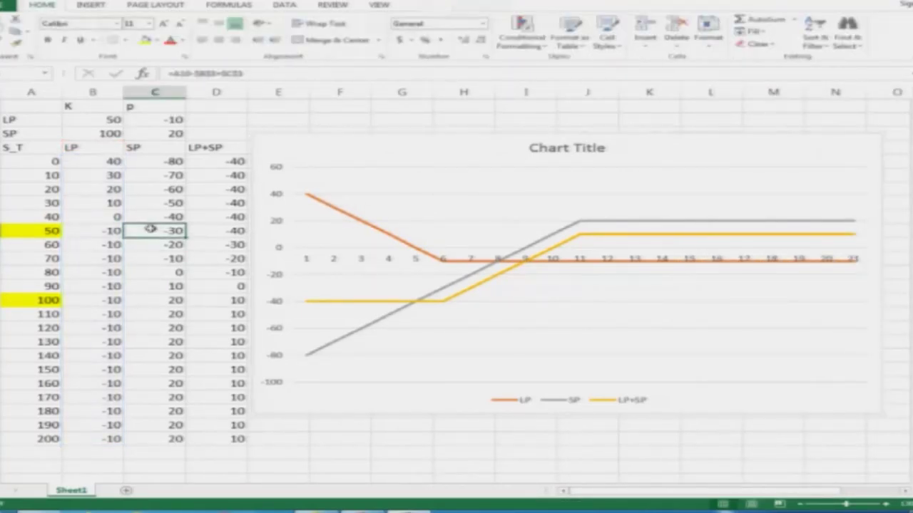
Color the chart's whole LP line solid red and set its width to 4 pt.
double_click(385, 237)
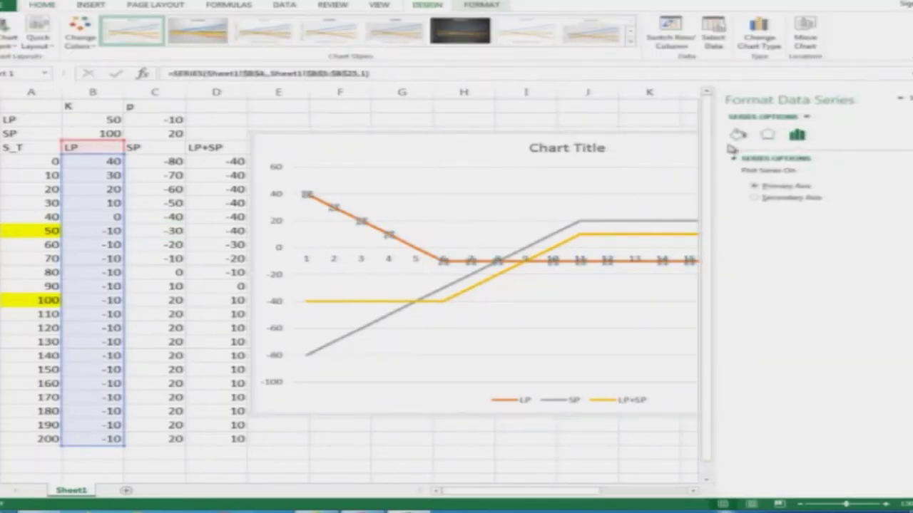
click(738, 135)
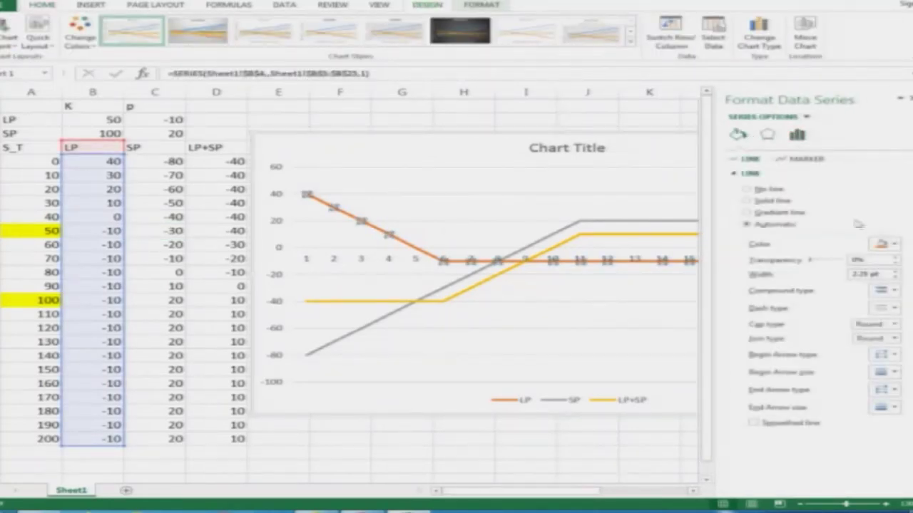
click(895, 245)
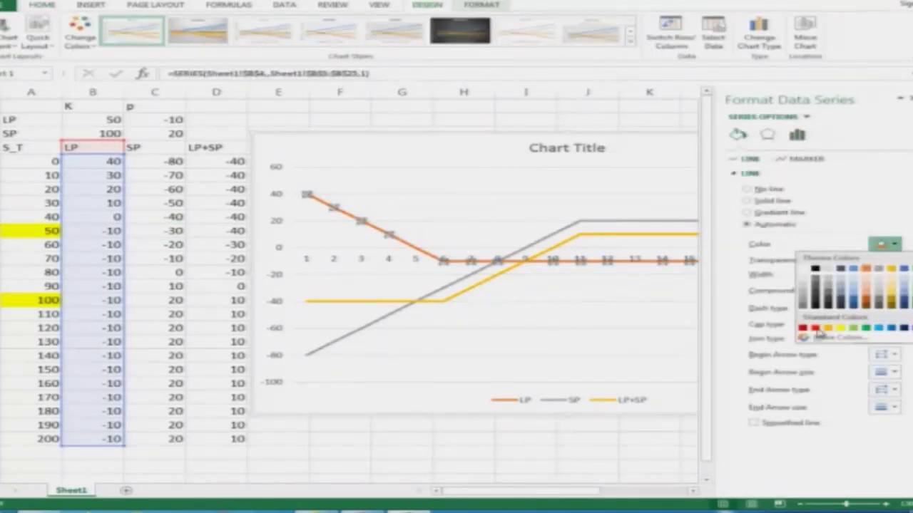
click(814, 327)
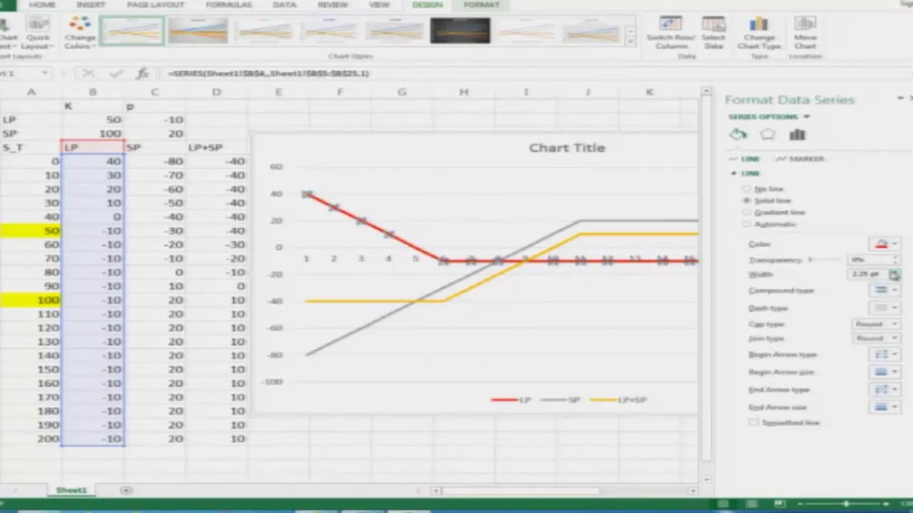
click(895, 273)
click(896, 273)
click(896, 274)
click(896, 274)
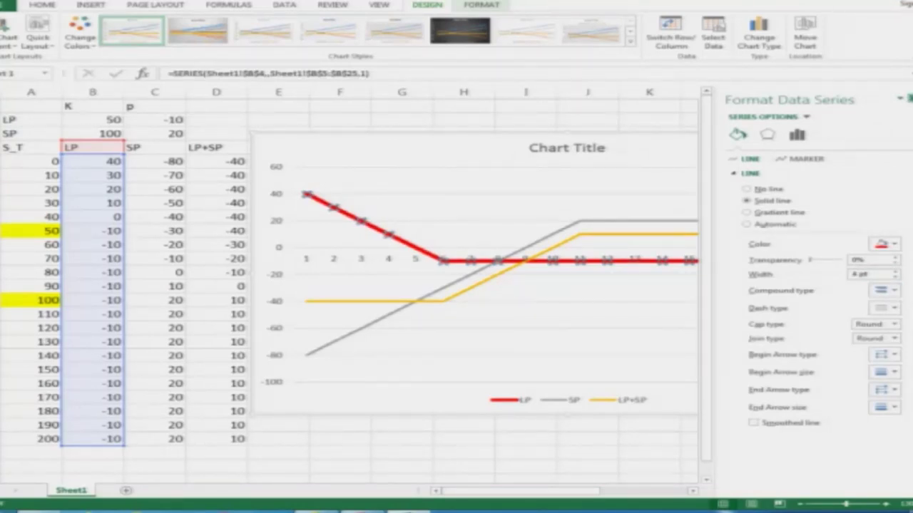
click(907, 98)
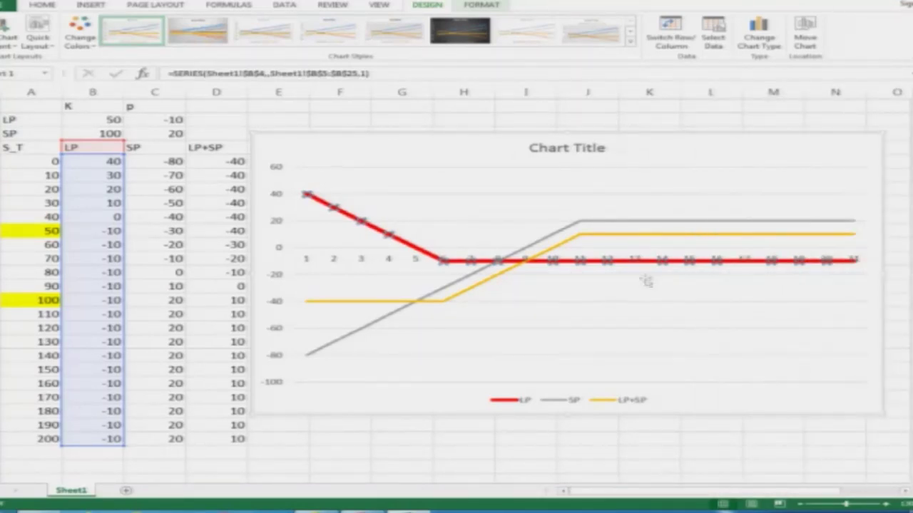
click(679, 433)
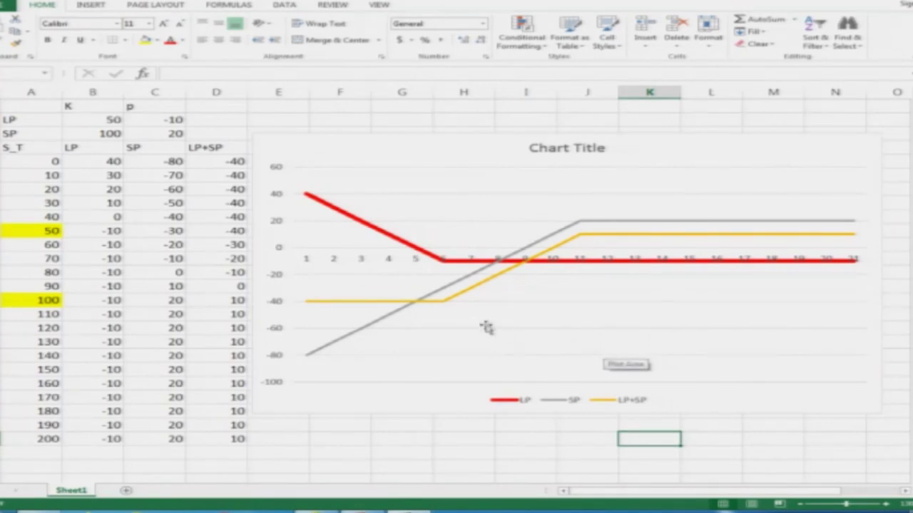
Color the chart's SP line solid green and thicken it to match the LP line.
double_click(451, 287)
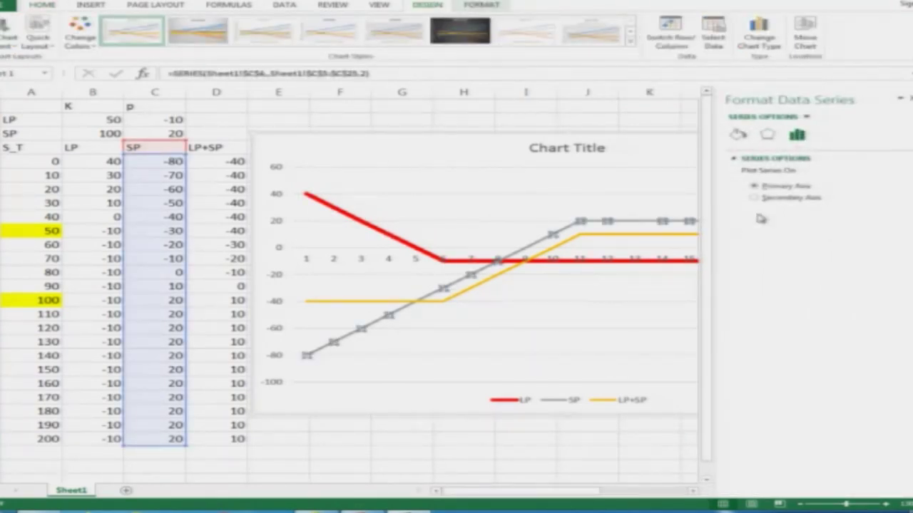
click(738, 134)
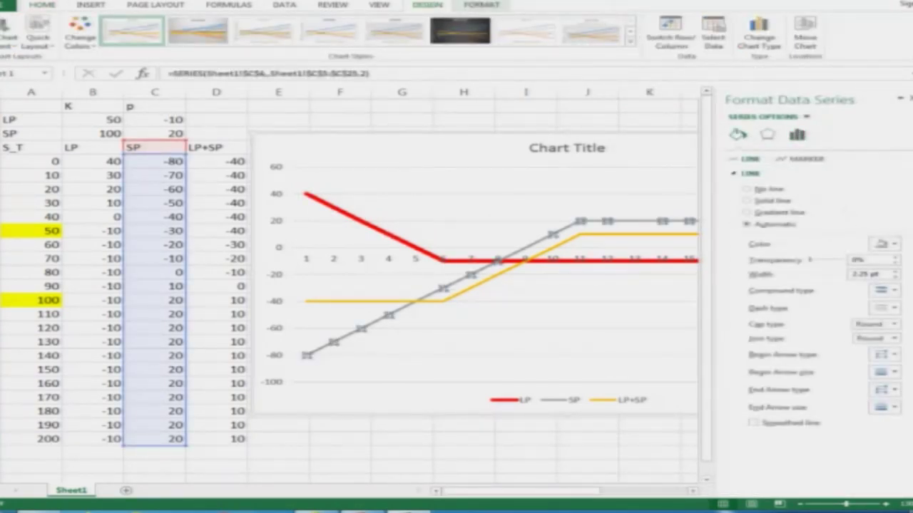
click(894, 246)
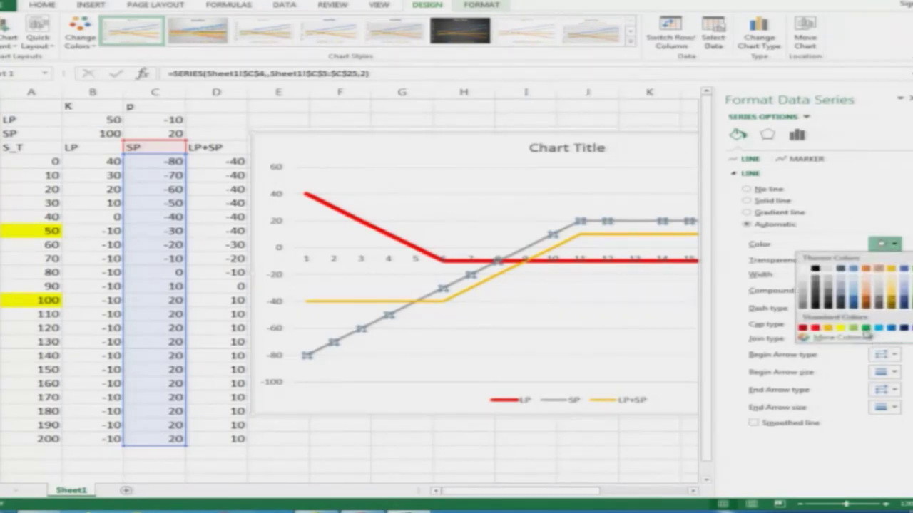
click(867, 329)
click(897, 272)
click(897, 272)
click(896, 273)
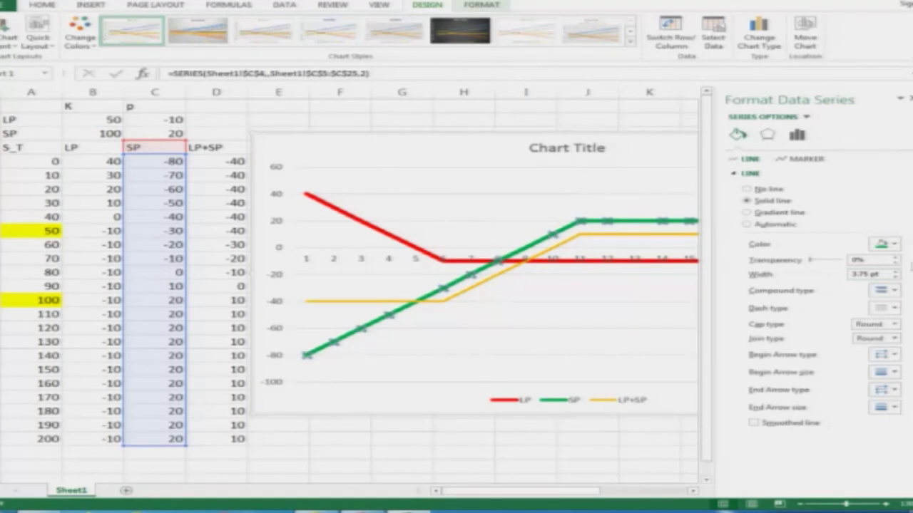
click(896, 271)
click(900, 98)
click(740, 277)
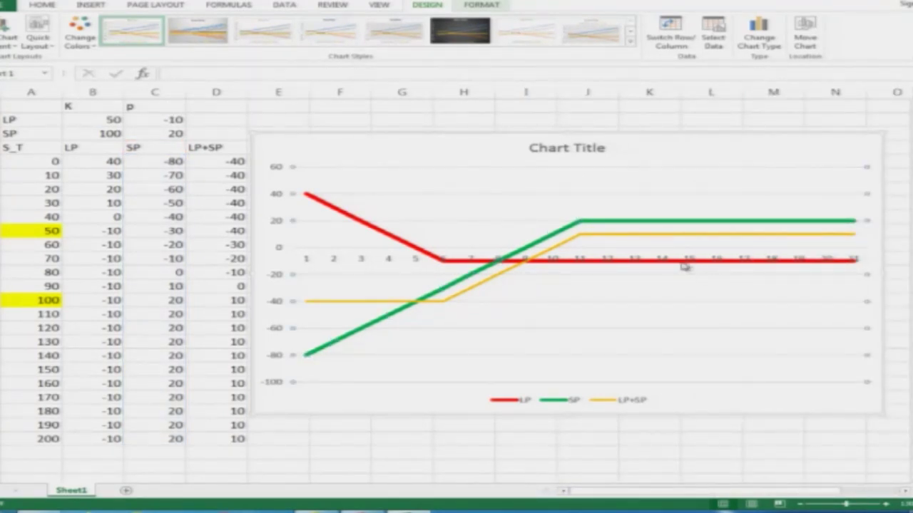
Color the chart's LP+SP line light blue and set its width to 4 pt.
double_click(579, 235)
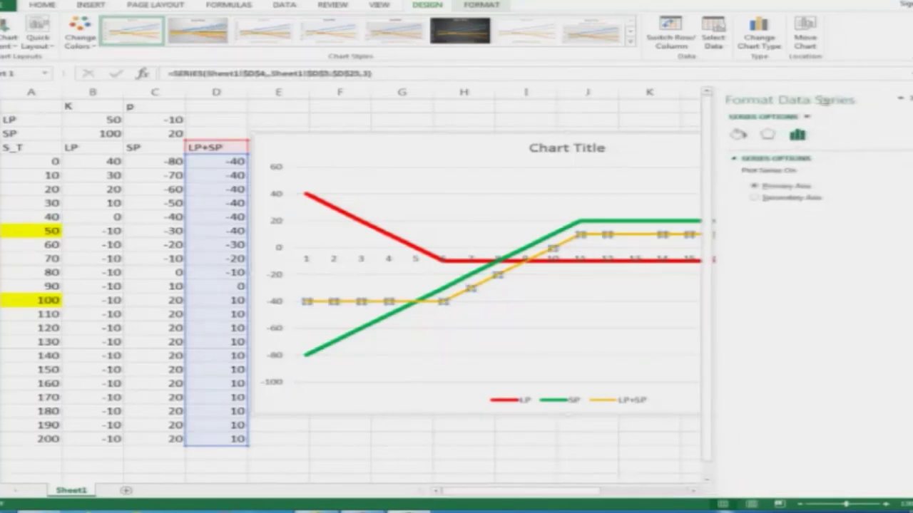
click(737, 134)
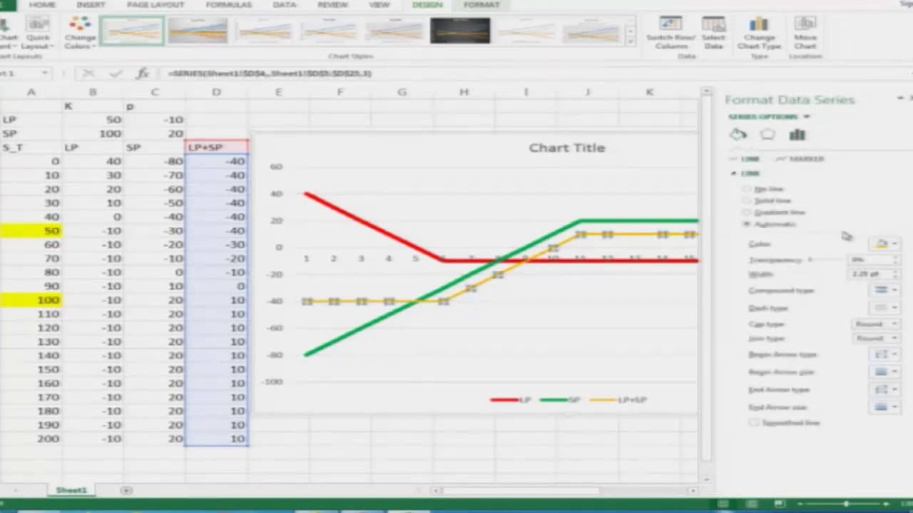
click(895, 245)
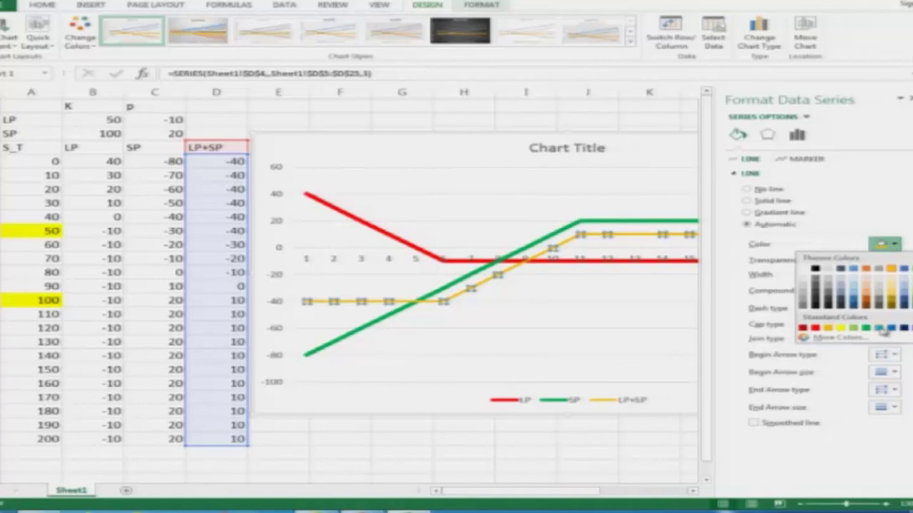
click(885, 322)
click(895, 272)
click(896, 272)
click(896, 273)
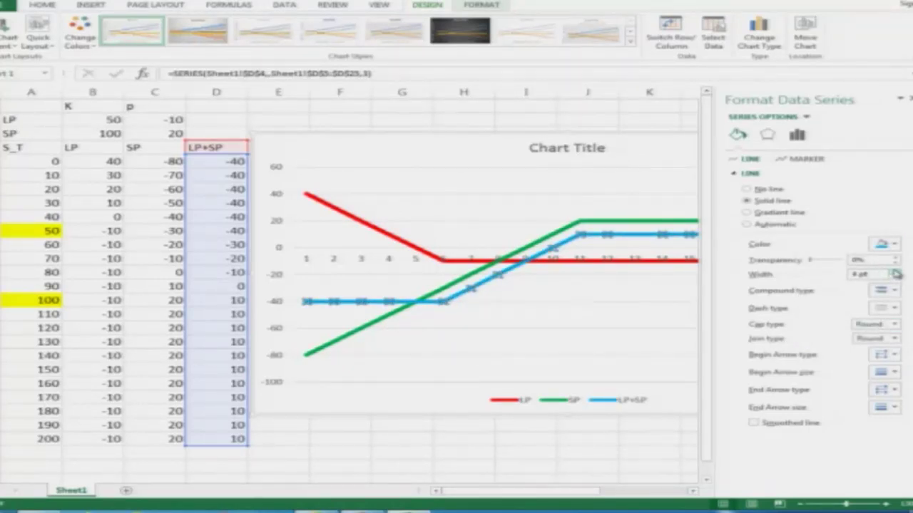
click(908, 99)
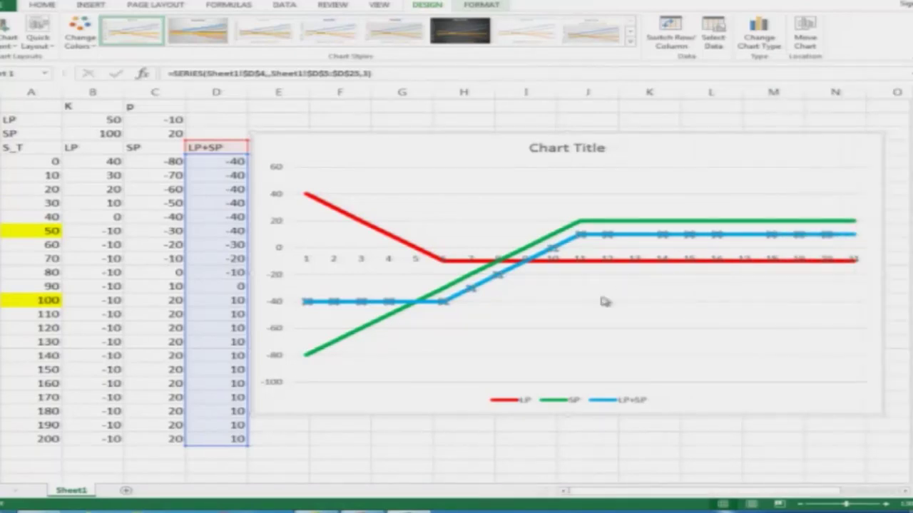
click(602, 300)
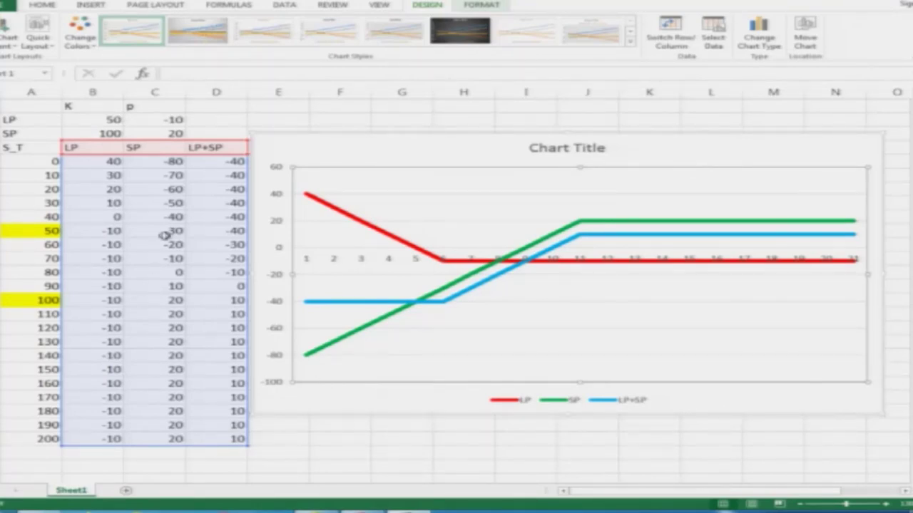
Move the payoff chart down below the table and delete it from the sheet.
drag(432, 139, 461, 210)
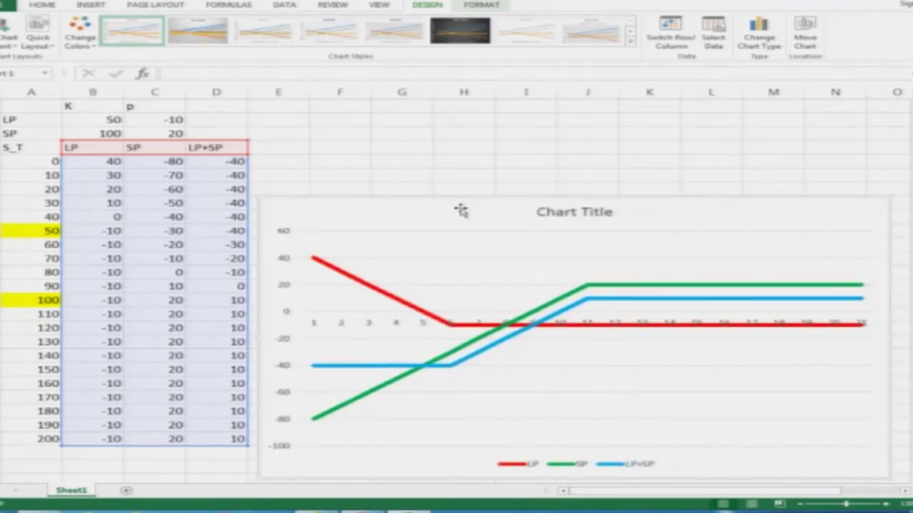
click(84, 150)
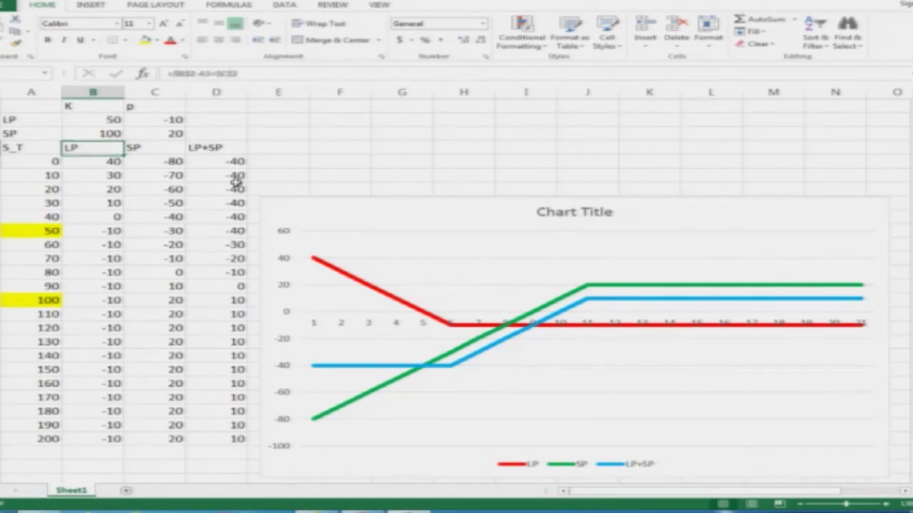
drag(422, 210, 346, 427)
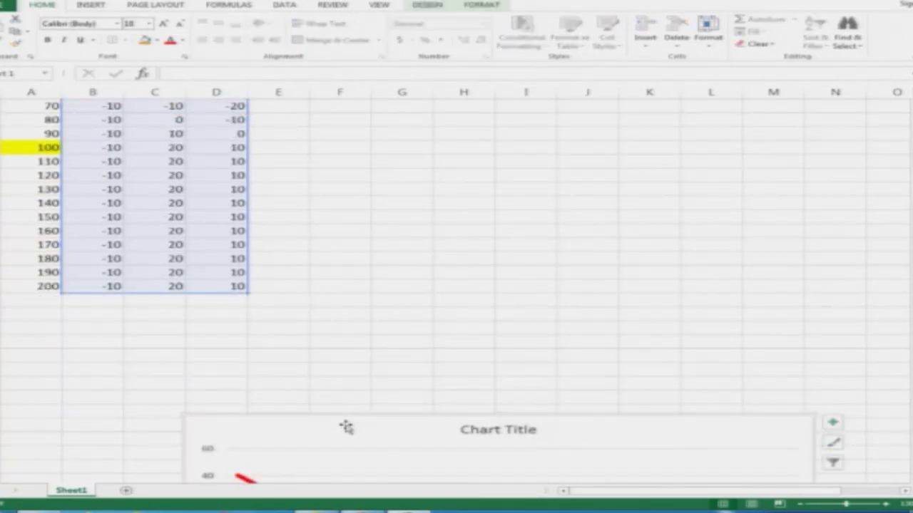
key(Delete)
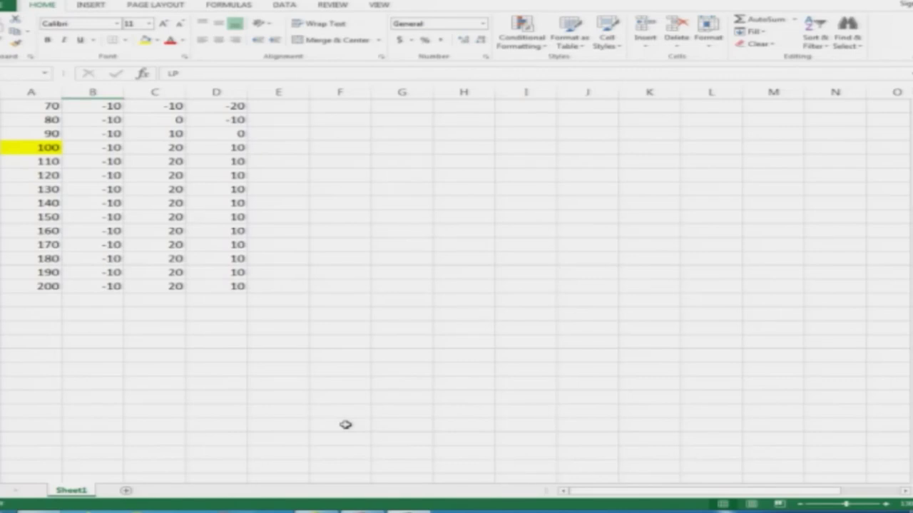
scroll(345, 425, up, 4)
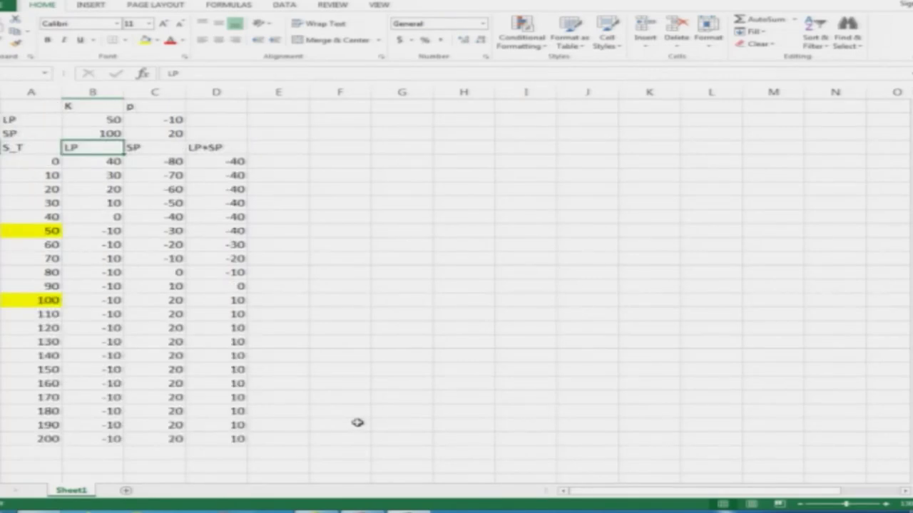
Enter the column header 2LP+SP in E4, beside the LP+SP header.
click(282, 150)
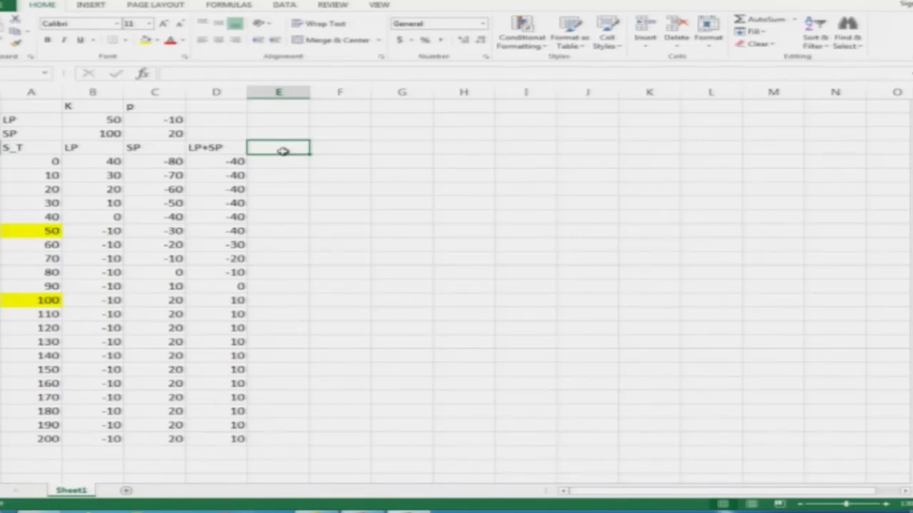
text(2L)
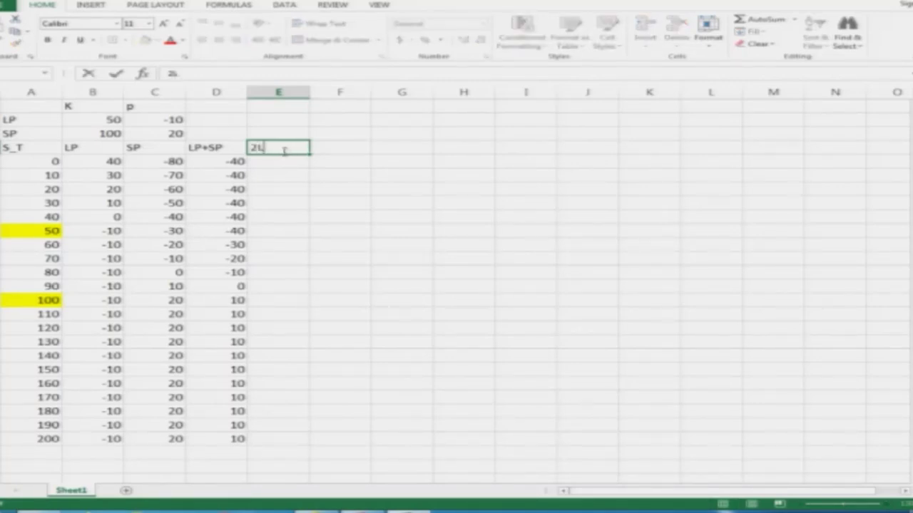
text(P+3SP)
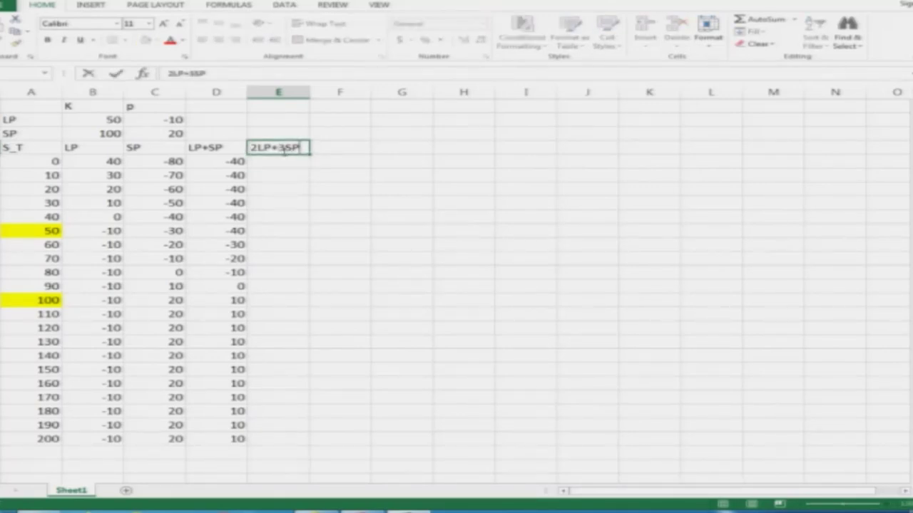
key(Delete)
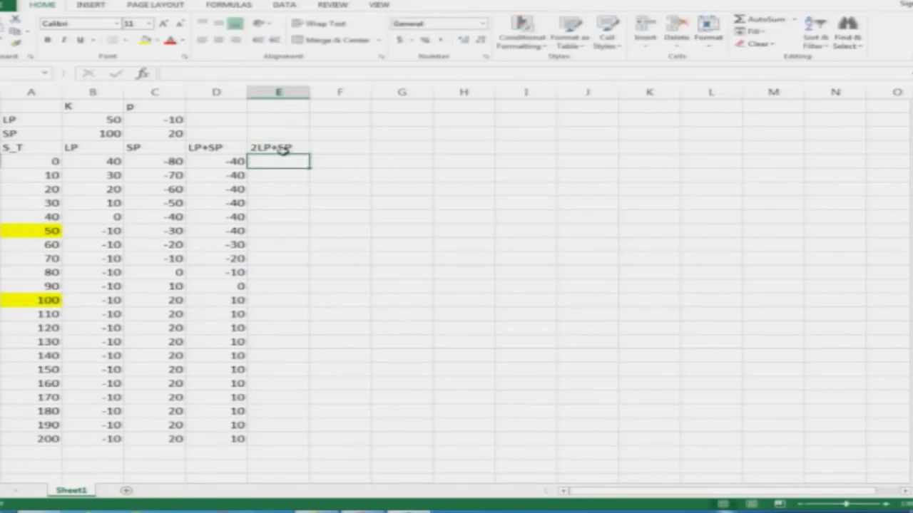
key(Tab)
Copy the 2LP+SP header from E4 to F4 and change the copy to LP+3SP.
click(283, 148)
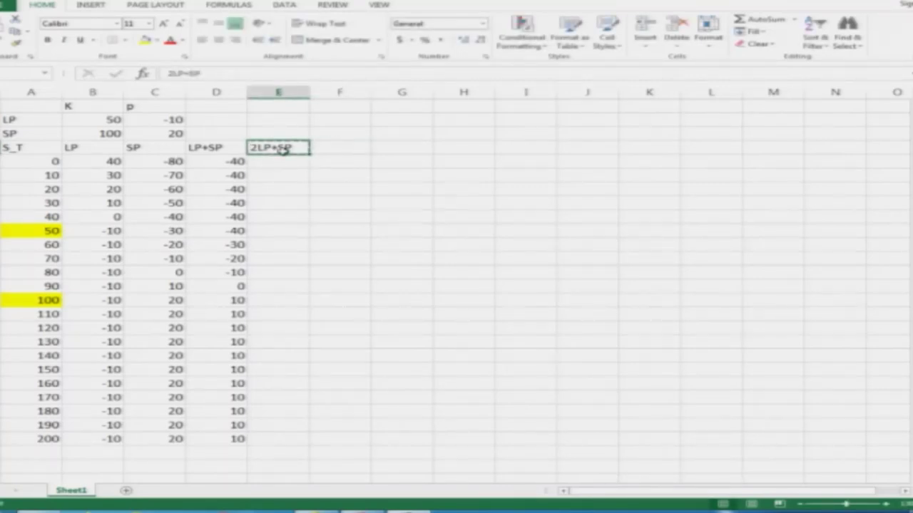
key(Right)
text(2LP+SP)
key(F2)
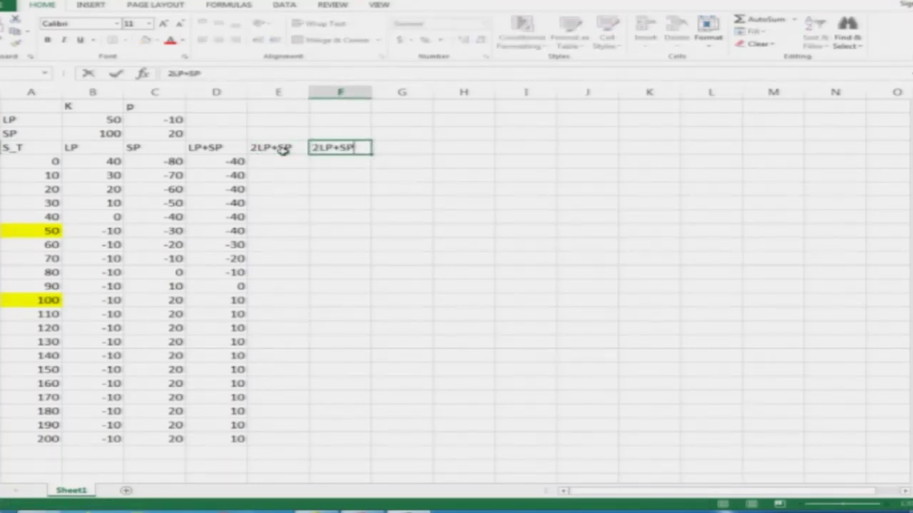
key(Home)
key(Delete)
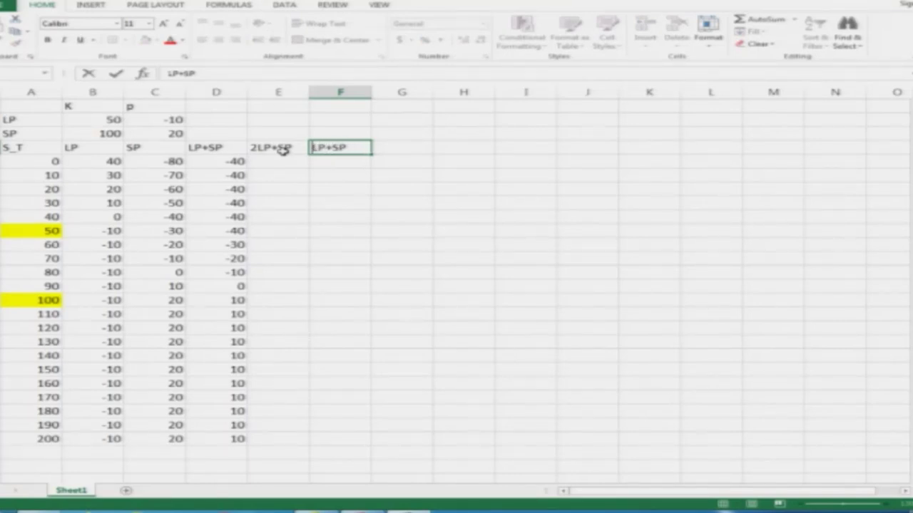
key(Right)
key(Right)
key(Right)
text(3)
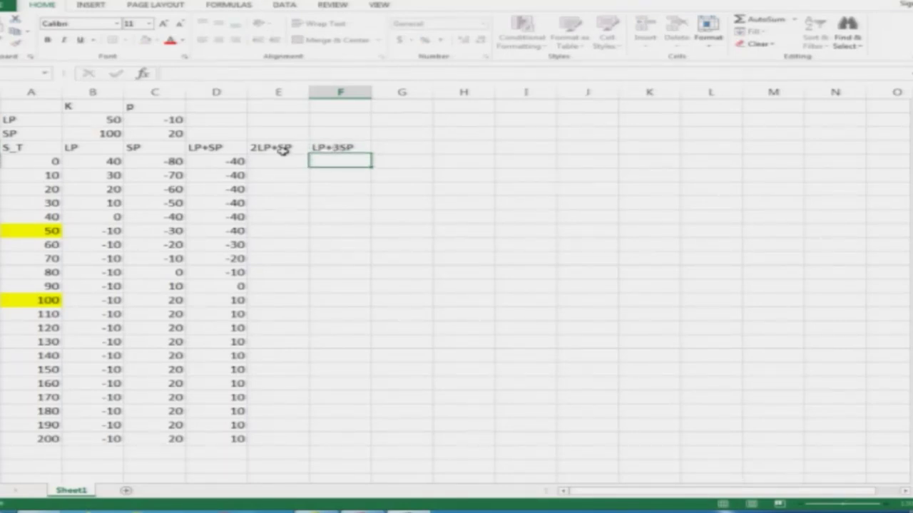
key(Return)
Copy the LP+3SP header from F4 to G4 and change the copy to 2LP+3SP.
key(Up)
key(Right)
key(Left)
key(ctrl+c)
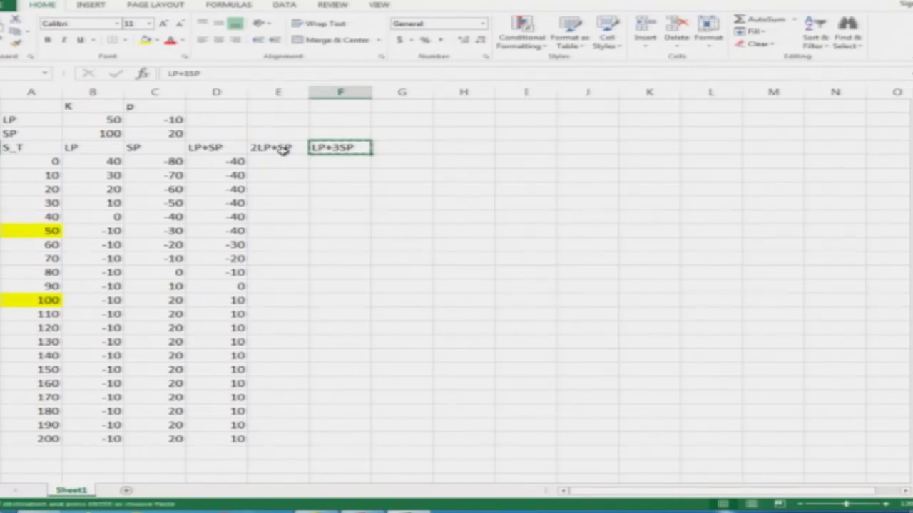
key(Right)
key(ctrl+v)
key(F2)
key(Left)
key(Left)
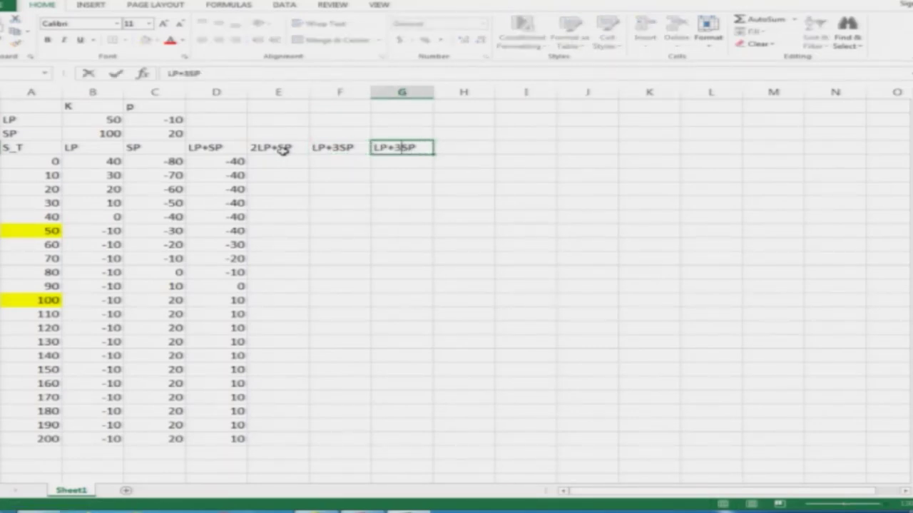
key(Left)
key(Left)
text(2)
key(Return)
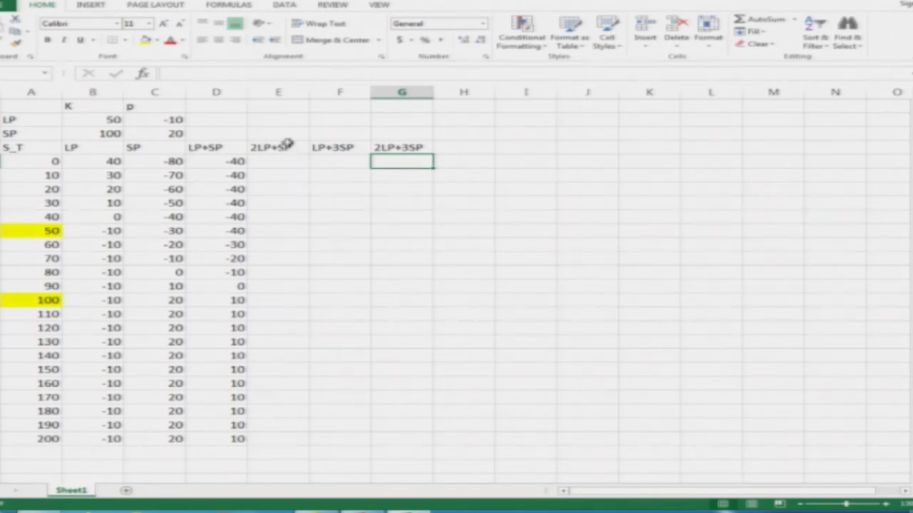
click(286, 145)
key(shift+Right)
key(shift+Right)
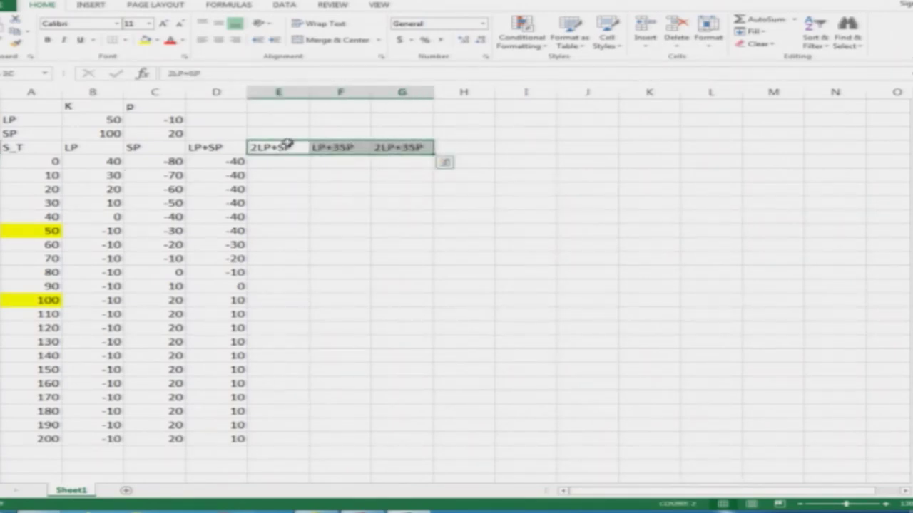
click(286, 162)
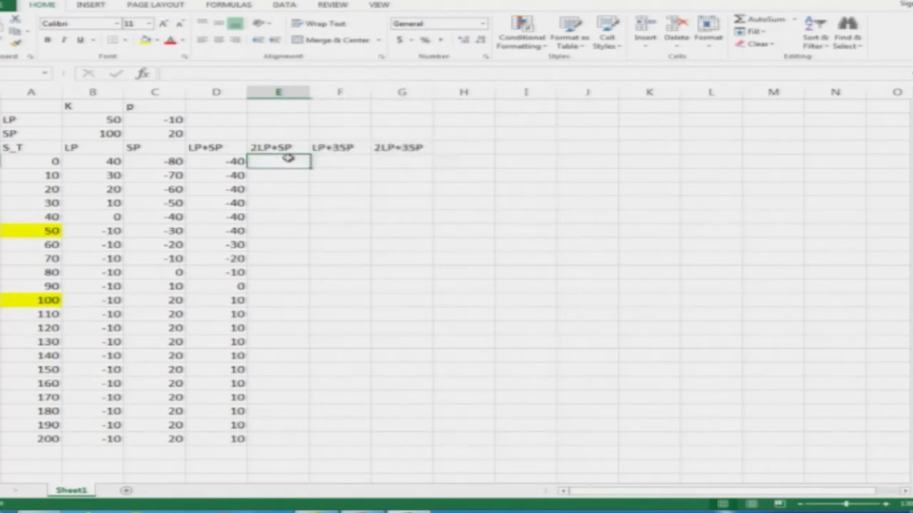
Enter the label Case#01 in E3, above the 2LP+SP header.
click(283, 133)
text(Case)
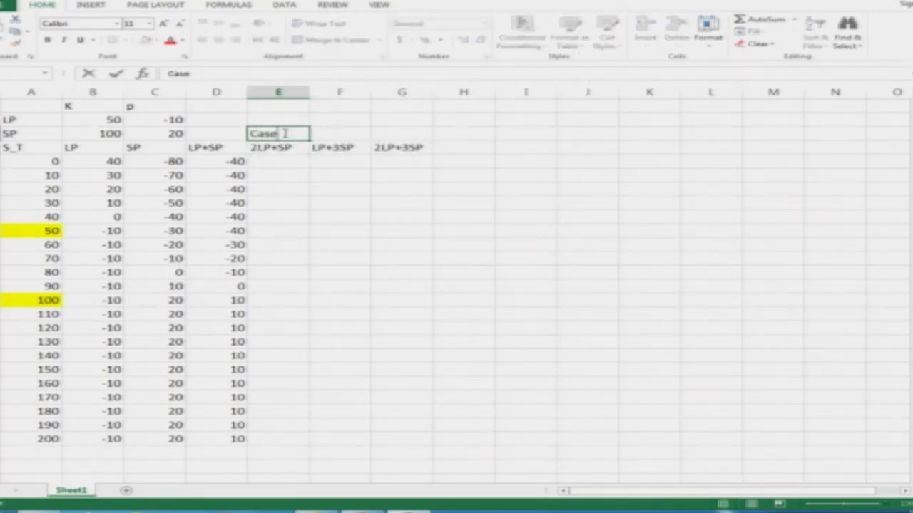
text(#01)
key(Return)
key(Up)
key(Up)
key(Down)
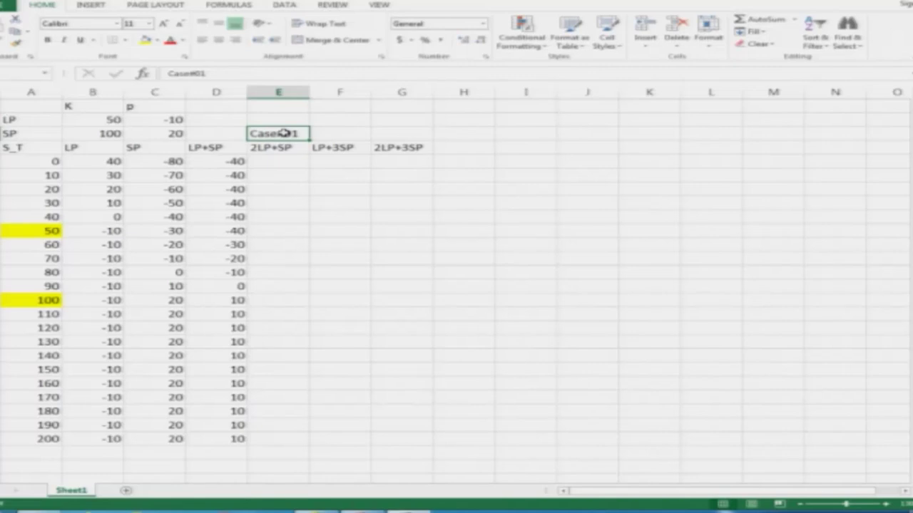
Copy the Case#01 label from E3 to F3 and change the copy to Case#02.
key(ctrl+c)
key(Right)
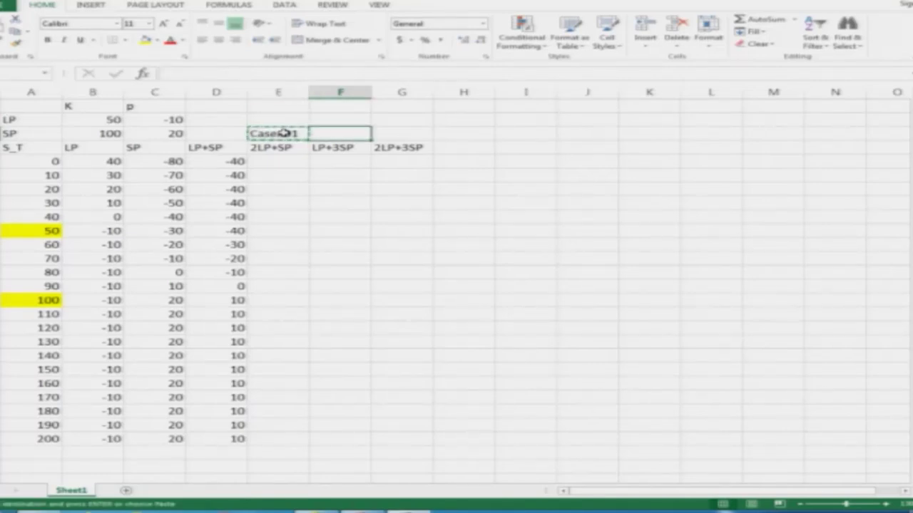
key(ctrl+v)
key(F2)
key(shift+Left)
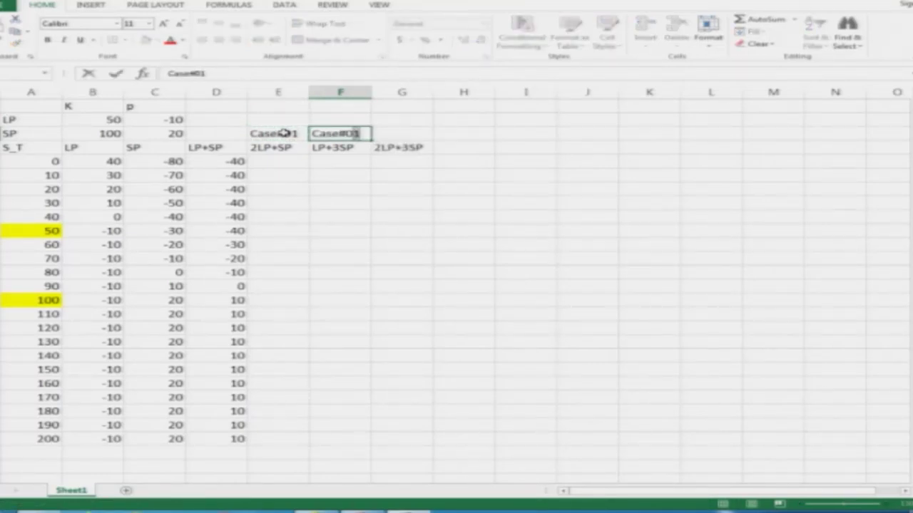
text(2)
key(Return)
key(Up)
Copy the Case#02 label from F3 to G3 and change the copy to Case#03.
key(ctrl+c)
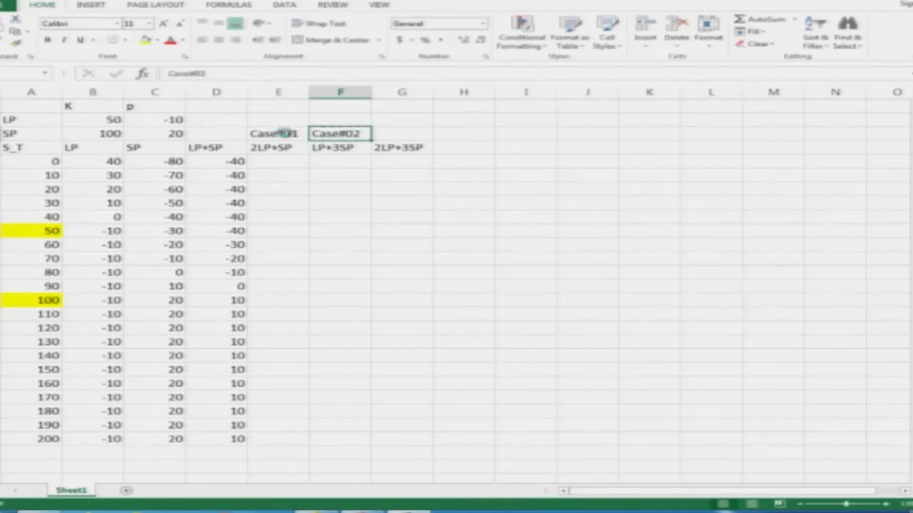
key(Right)
key(ctrl+v)
key(F2)
key(shift+Left)
text(3)
key(Return)
Enter the formula =2*B5+C5 in E5 for the 2LP+SP payoff.
key(Left)
key(Left)
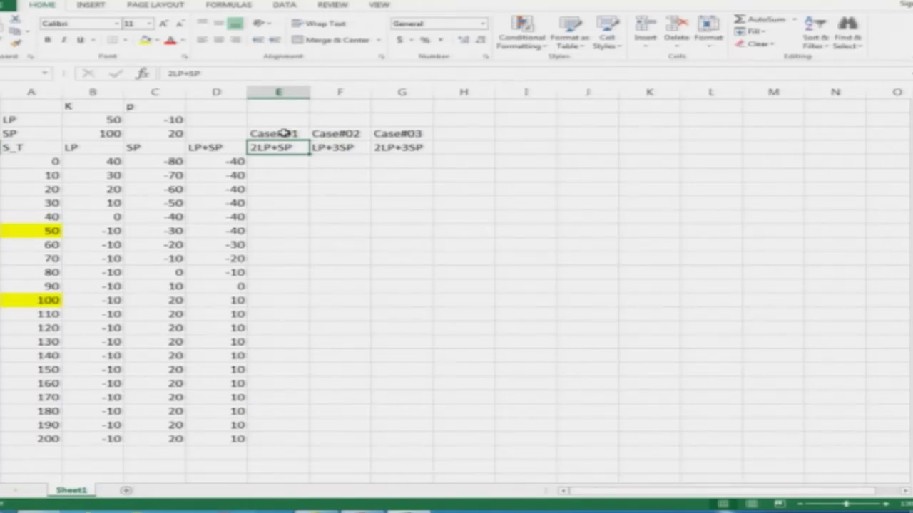
key(Down)
text(=)
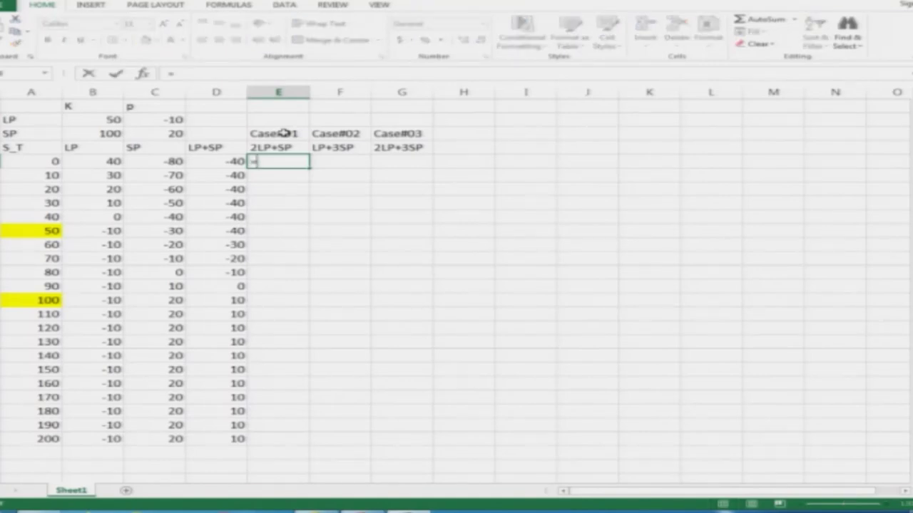
text(2*)
key(Left)
key(Left)
key(Left)
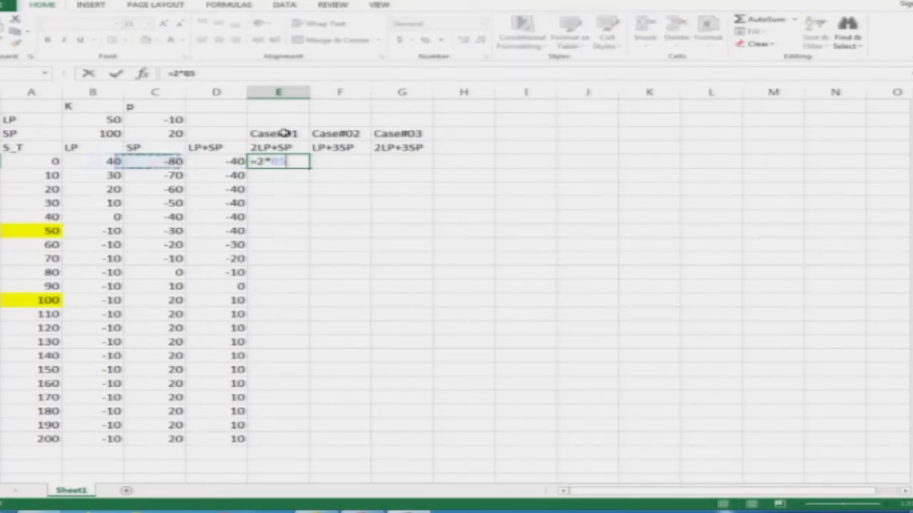
text(+)
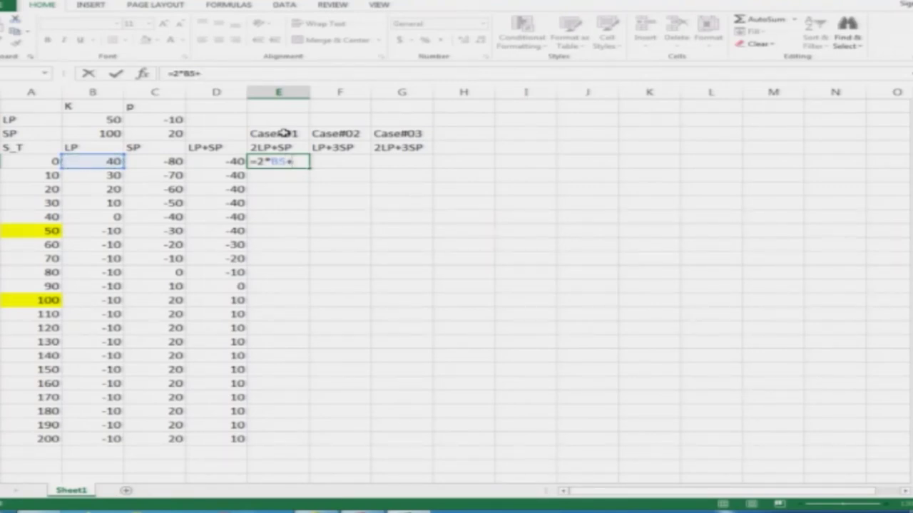
key(Left)
key(Left)
key(Return)
Copy the 2LP+SP formula from E5 down through E6:E25, to the S_T 200 row.
key(Up)
key(ctrl+c)
key(Down)
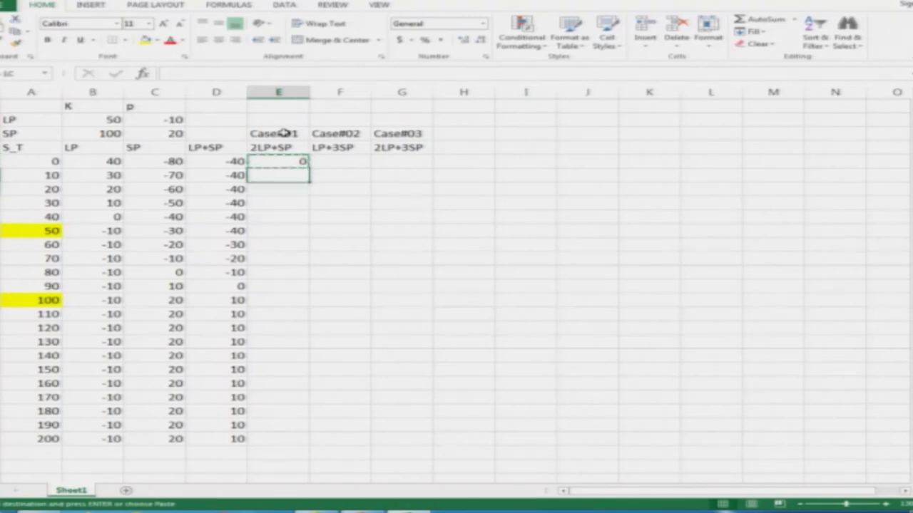
key(shift+Down)
key(shift+Down)
key(shift+Down)
key(shift+Down)
key(shift+Down)
key(shift+Down)
key(shift+Down)
key(shift+Down)
key(shift+Down)
key(shift+Down)
key(shift+Down)
key(shift+Down)
key(shift+Down)
key(shift+Down)
key(shift+Down)
key(shift+Down)
key(shift+Down)
key(shift+Down)
key(shift+Down)
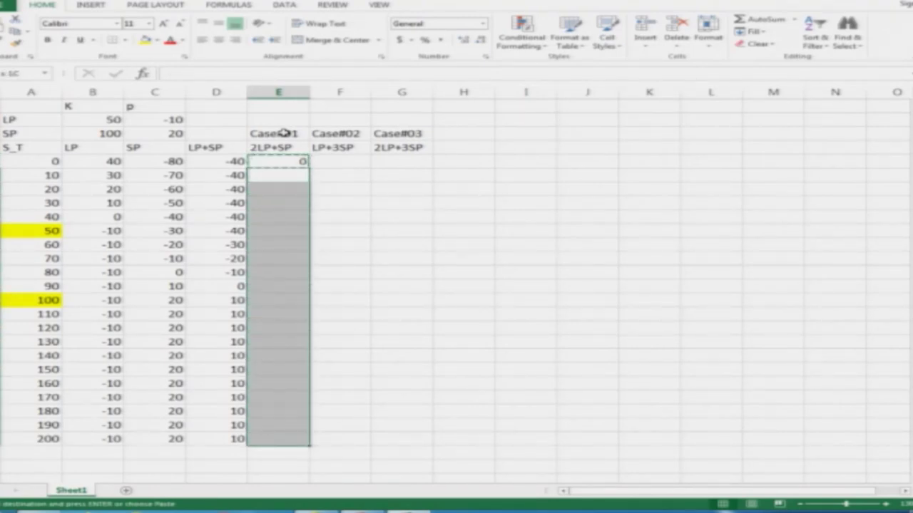
key(ctrl+v)
key(Escape)
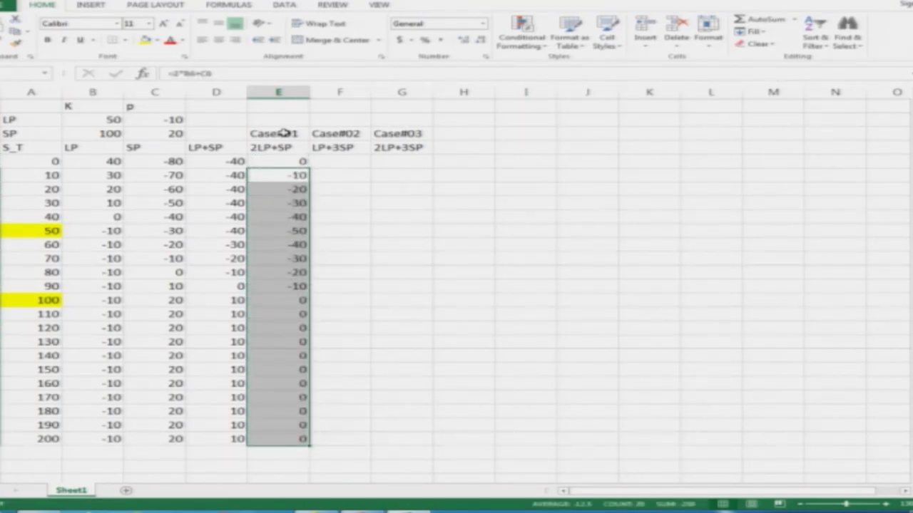
Check which cells the 2LP+SP formula refers to in E15, the row for S_T 100.
key(Down)
key(Down)
key(Down)
key(Down)
key(Down)
key(Down)
key(Down)
key(Down)
key(Down)
key(F2)
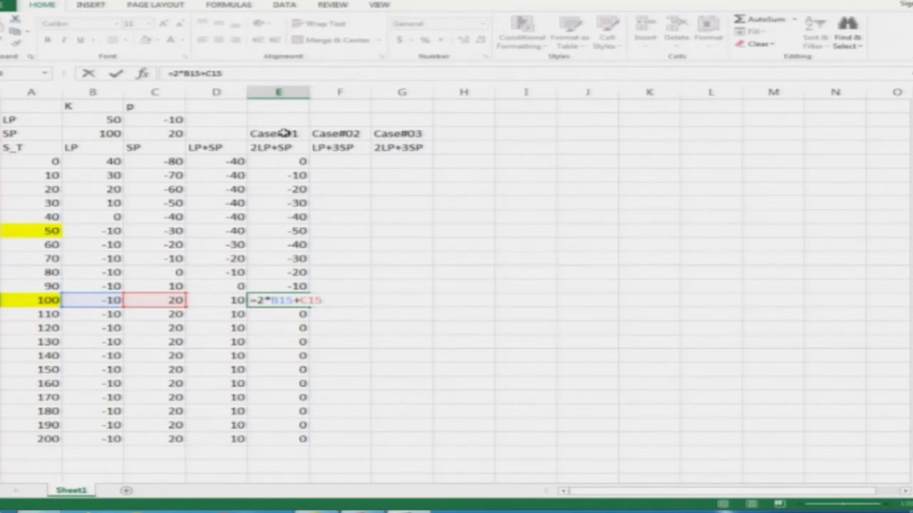
key(Escape)
Enter the formula =B5+3*C5 in F5 for the LP+3SP payoff.
key(Up)
key(Up)
key(Up)
key(Up)
key(Up)
key(Up)
key(Up)
key(Up)
key(Up)
key(Up)
key(Up)
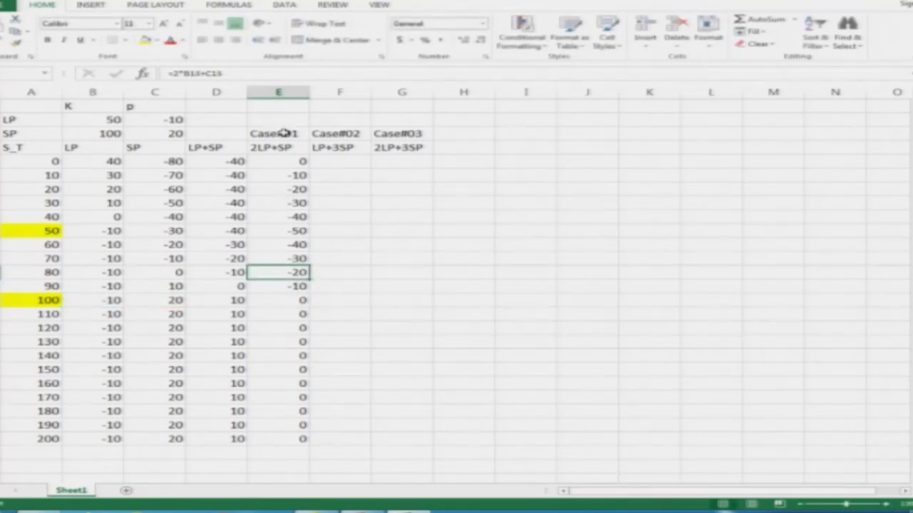
key(Down)
key(Right)
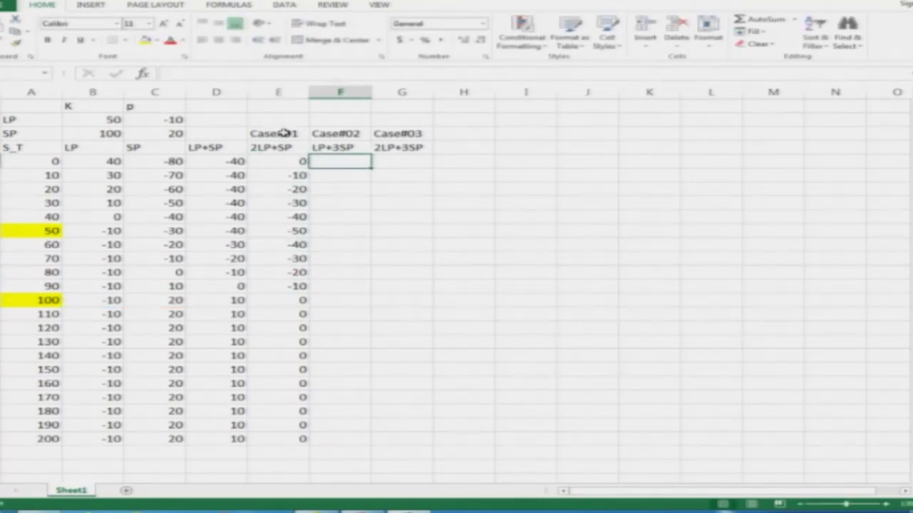
text(=)
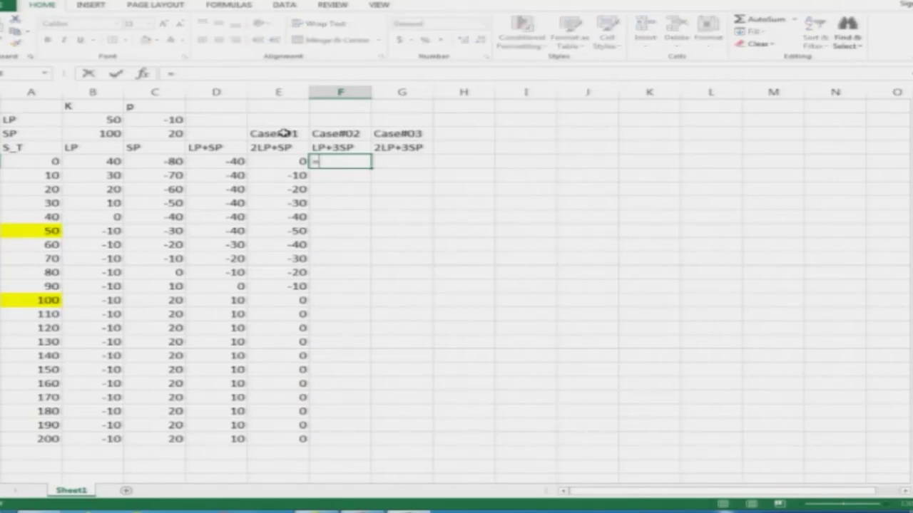
key(Left)
key(Left)
key(Left)
key(Left)
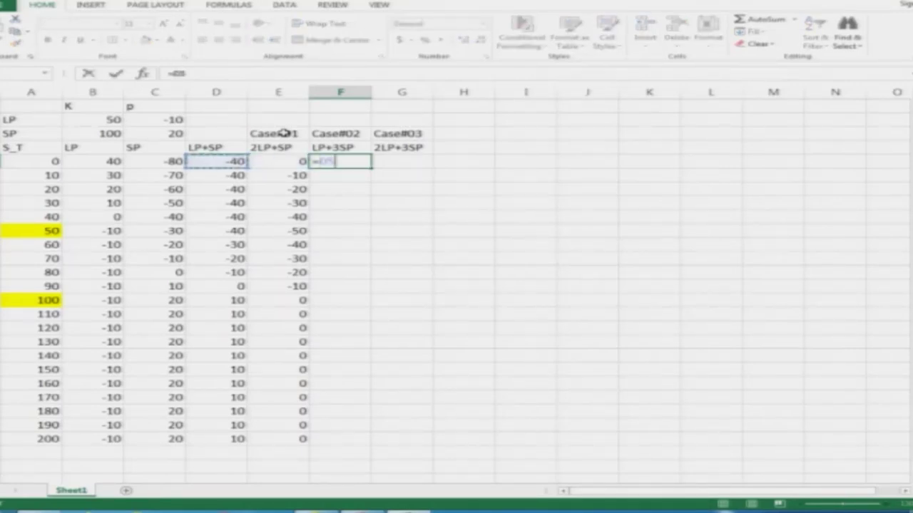
text(+3*)
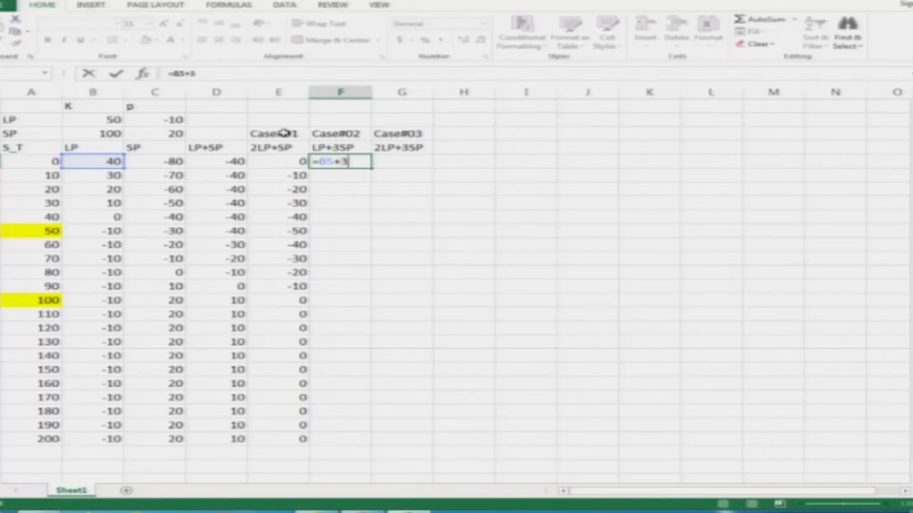
key(Left)
key(Left)
key(Left)
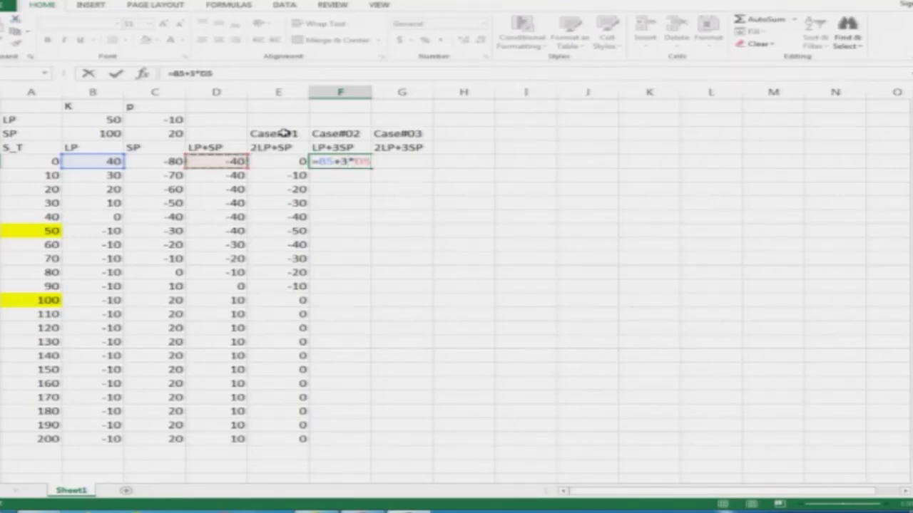
key(Return)
Copy the LP+3SP formula from F5 down through F6:F25, to the S_T 200 row.
key(Up)
key(ctrl+c)
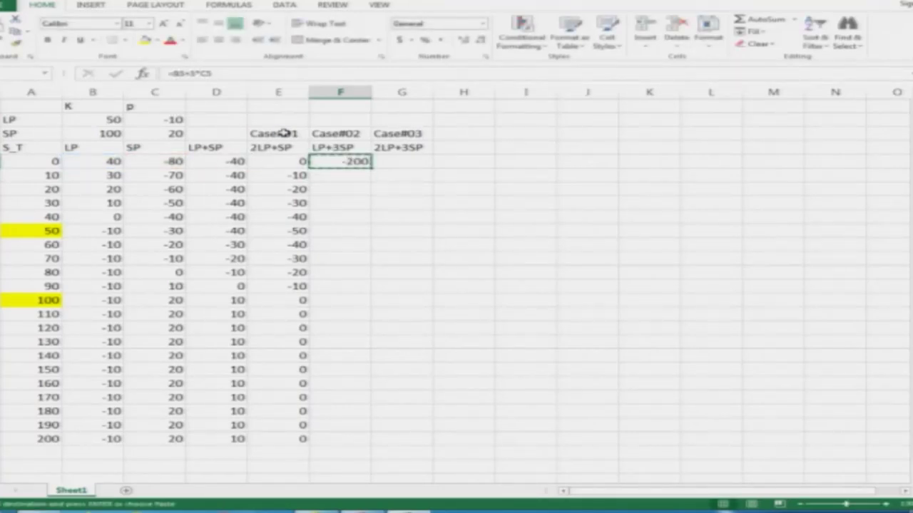
key(Down)
key(shift+Down)
key(shift+Down)
key(shift+Down)
key(shift+Down)
key(shift+Down)
key(shift+Down)
key(shift+Down)
key(shift+Down)
key(shift+Down)
key(shift+Down)
key(shift+Down)
key(shift+Down)
key(shift+Down)
key(shift+Down)
key(shift+Down)
key(shift+Down)
key(shift+Down)
key(shift+Down)
key(shift+Down)
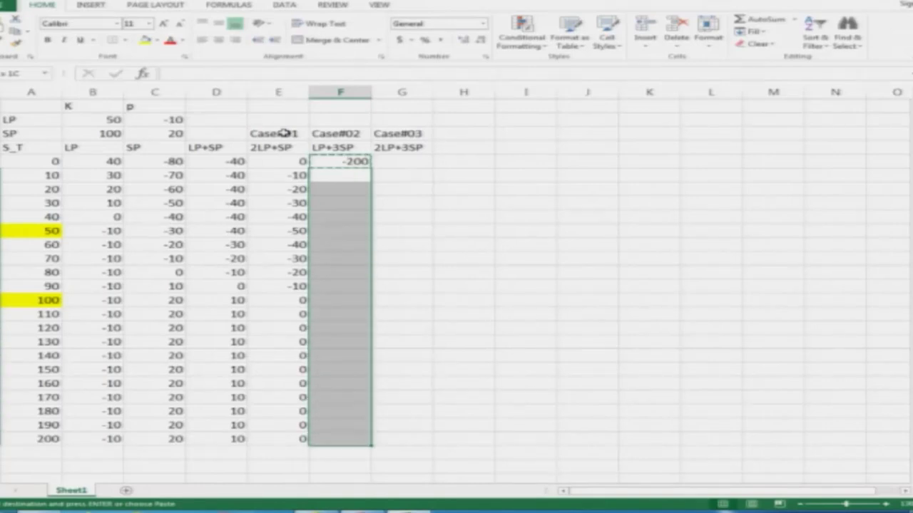
key(ctrl+v)
key(Escape)
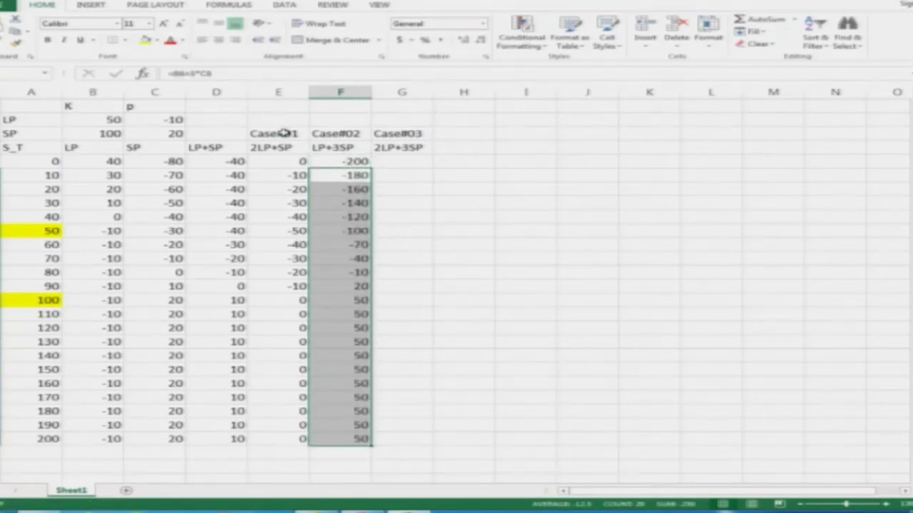
Enter the formula =2*B5+3*C5 in G5 for the 2LP+3SP payoff.
key(Right)
key(Up)
text(=)
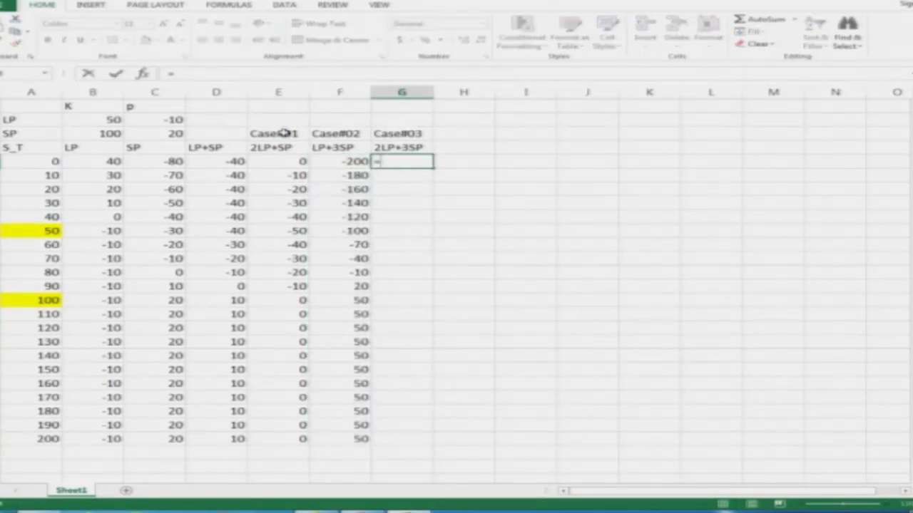
text(2*)
key(Left)
key(Left)
key(Left)
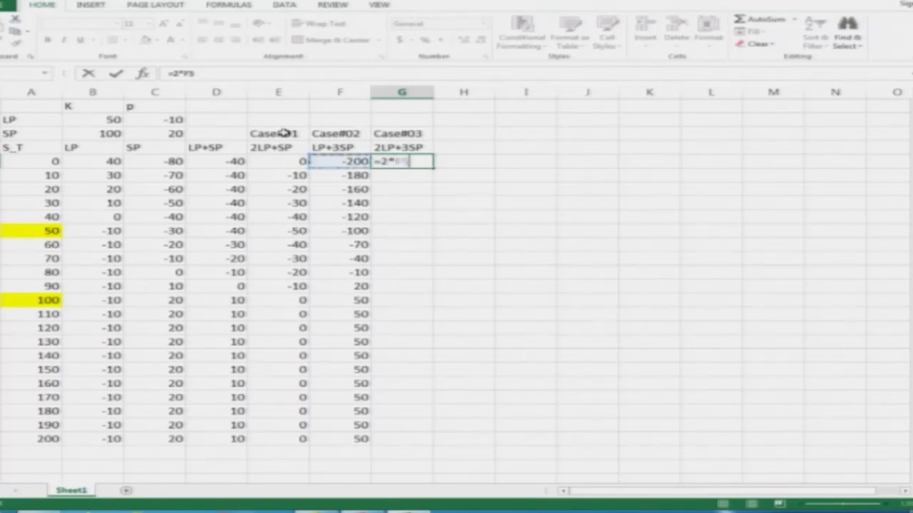
key(Left)
key(Left)
text(+3*)
key(Left)
key(Left)
key(Left)
key(Left)
key(Return)
Copy the 2LP+3SP formula from G5 down through G6:G25, to the S_T 200 row.
key(Up)
key(ctrl+c)
key(Down)
key(shift+Down)
key(shift+Down)
key(shift+Down)
key(shift+Down)
key(shift+Down)
key(shift+Down)
key(shift+Down)
key(shift+Down)
key(shift+Down)
key(shift+Down)
key(shift+Down)
key(shift+Down)
key(shift+Down)
key(shift+Down)
key(shift+Down)
key(shift+Down)
key(shift+Down)
key(shift+Down)
key(shift+Down)
key(shift+Down)
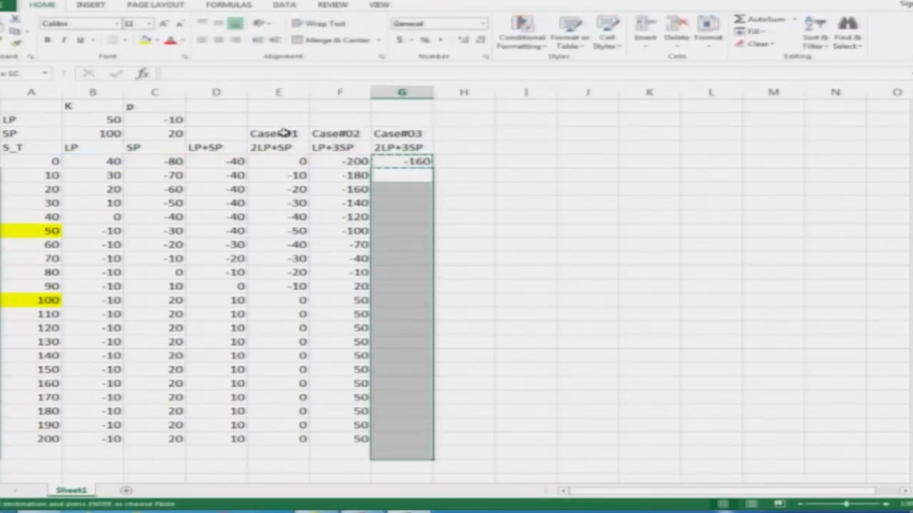
key(ctrl+v)
key(Escape)
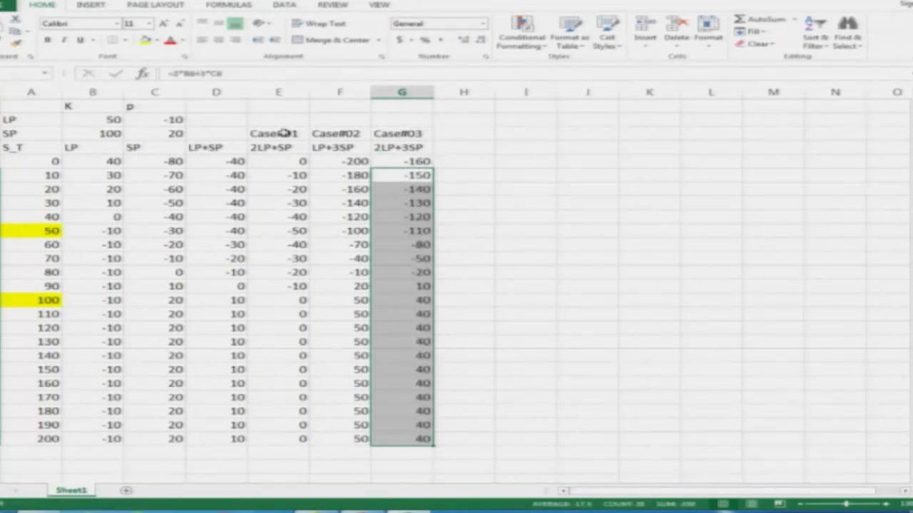
Check which cells the 2LP+SP formula refers to in E5, the row for S_T 0.
key(Left)
key(Left)
key(Left)
key(Left)
key(Right)
key(Right)
key(Up)
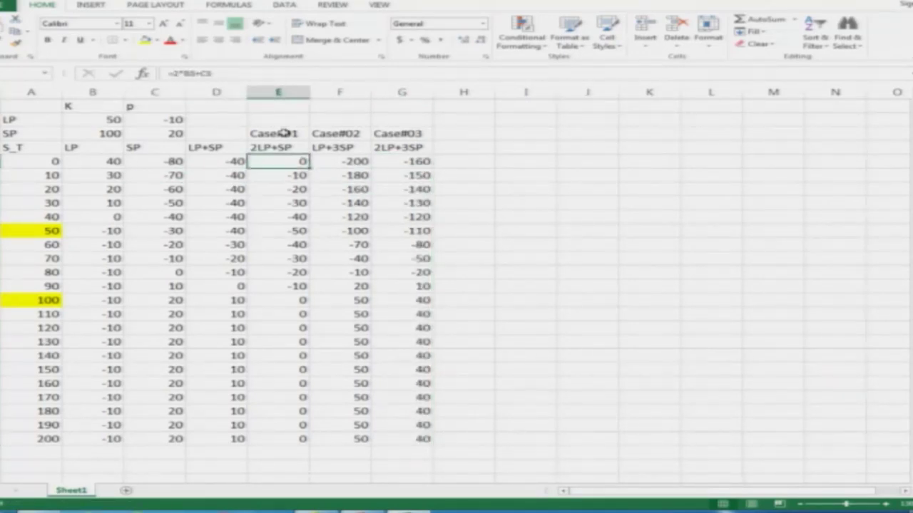
key(F2)
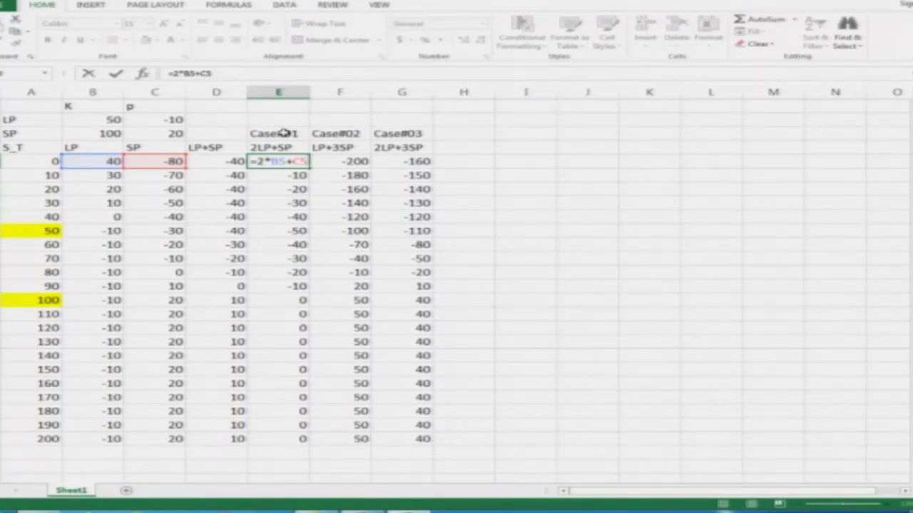
key(Escape)
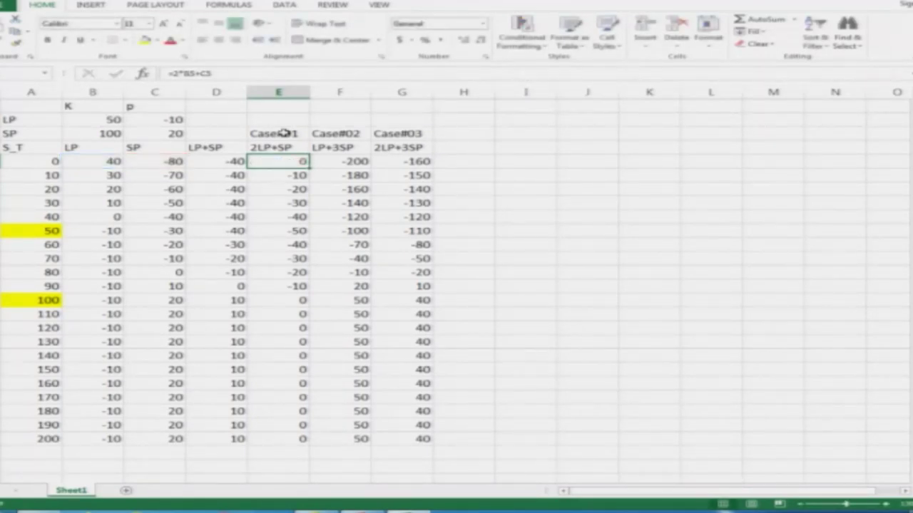
Insert a 2-D line chart from the whole payoff table A4:G25, including the S_T column and the headers.
key(Up)
key(Up)
key(Down)
key(Left)
key(Left)
key(Left)
key(Left)
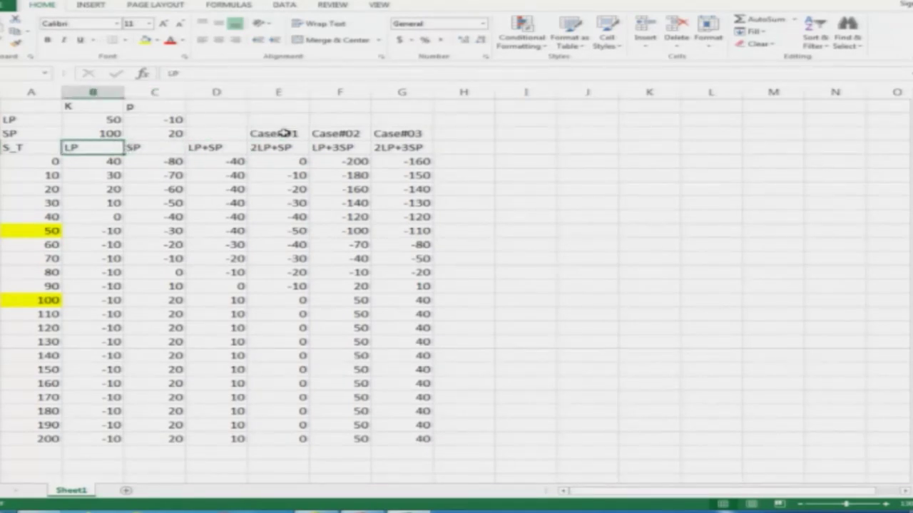
key(shift+Right)
key(shift+Right)
key(shift+Right)
key(shift+Right)
key(shift+Right)
key(shift+Right)
key(shift+Right)
key(shift+Left)
key(shift+Down)
key(shift+Down)
key(shift+Down)
key(shift+Down)
key(shift+Down)
key(shift+Down)
key(shift+Down)
key(shift+Down)
key(shift+Down)
key(shift+Down)
key(shift+Down)
key(shift+Down)
key(shift+Down)
key(shift+Down)
key(shift+Down)
key(shift+Down)
key(shift+Down)
key(shift+Down)
key(shift+Down)
key(shift+Down)
key(shift+Up)
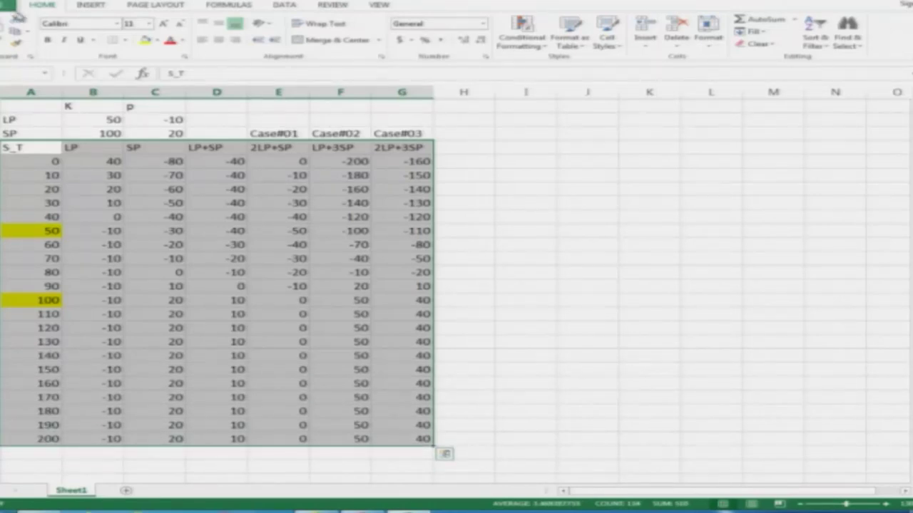
click(17, 16)
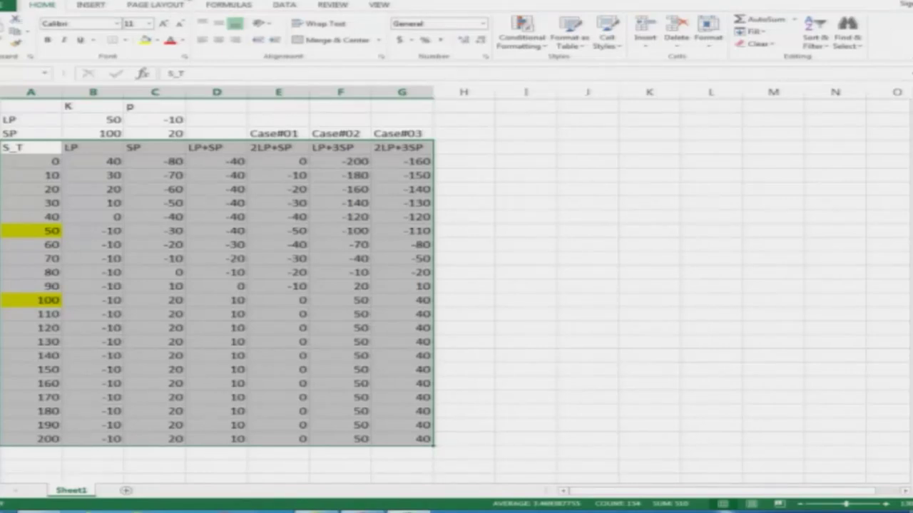
click(105, 7)
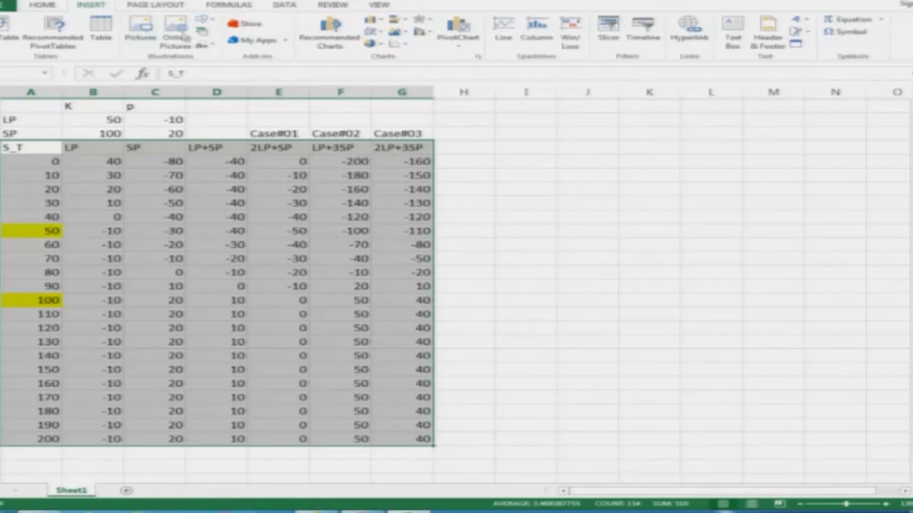
click(373, 32)
click(384, 64)
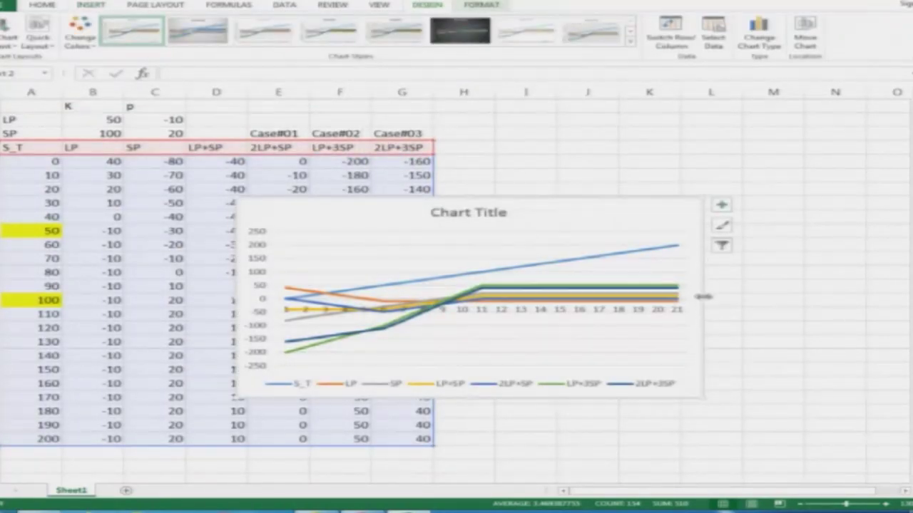
Enlarge the line chart to reach column N and span from row 5 to just below the table, and delete its S_T series.
drag(703, 293, 856, 293)
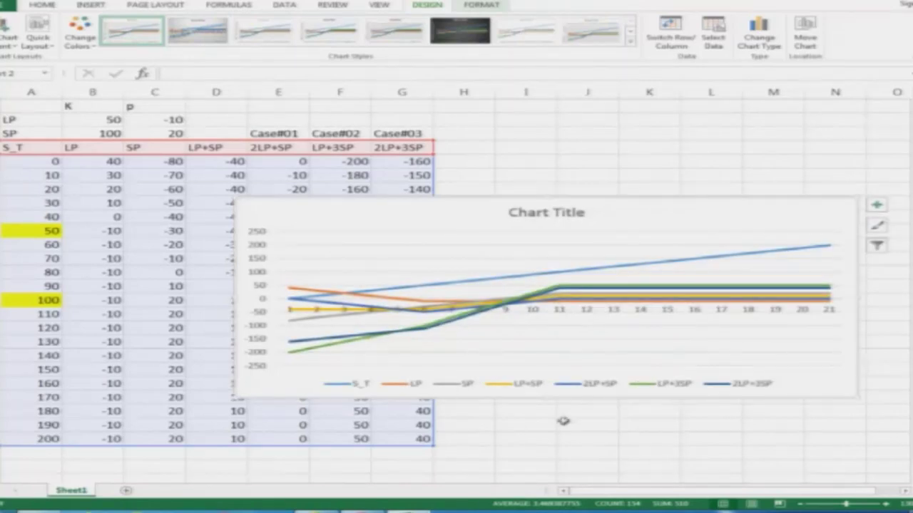
drag(545, 397, 556, 462)
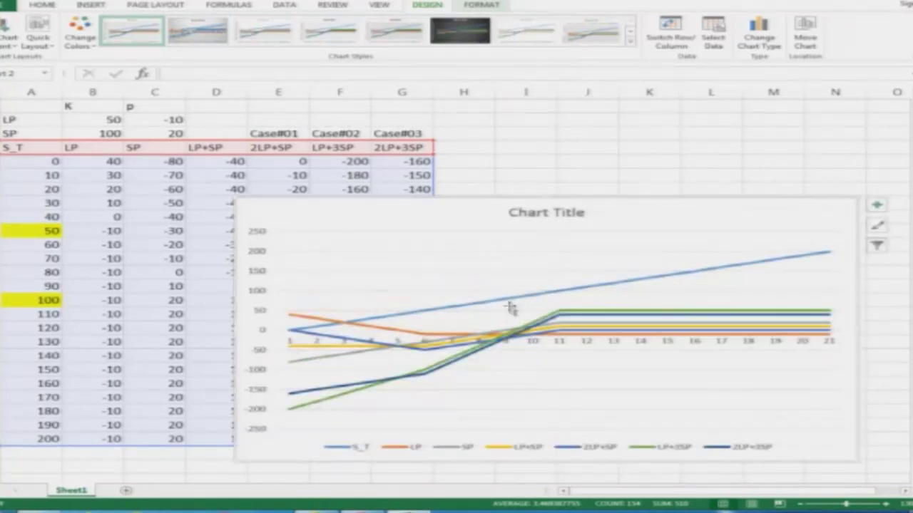
drag(545, 197, 556, 160)
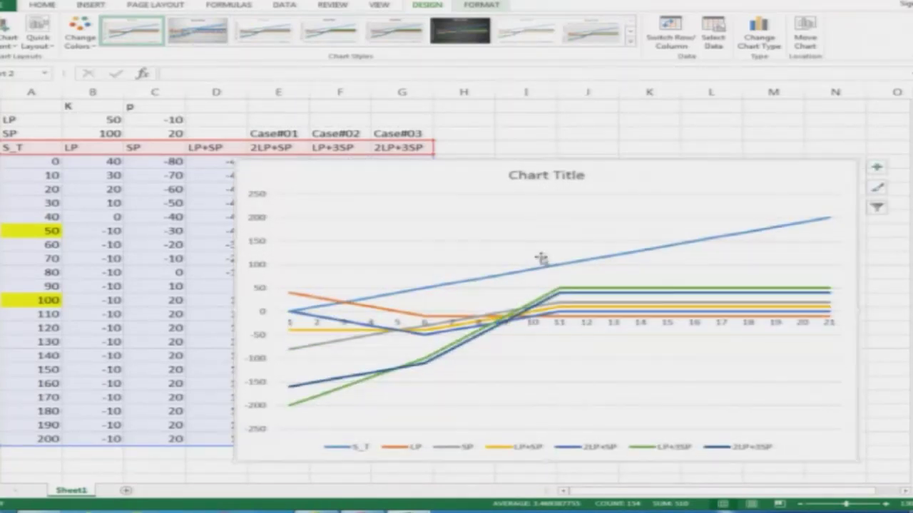
click(551, 270)
key(Delete)
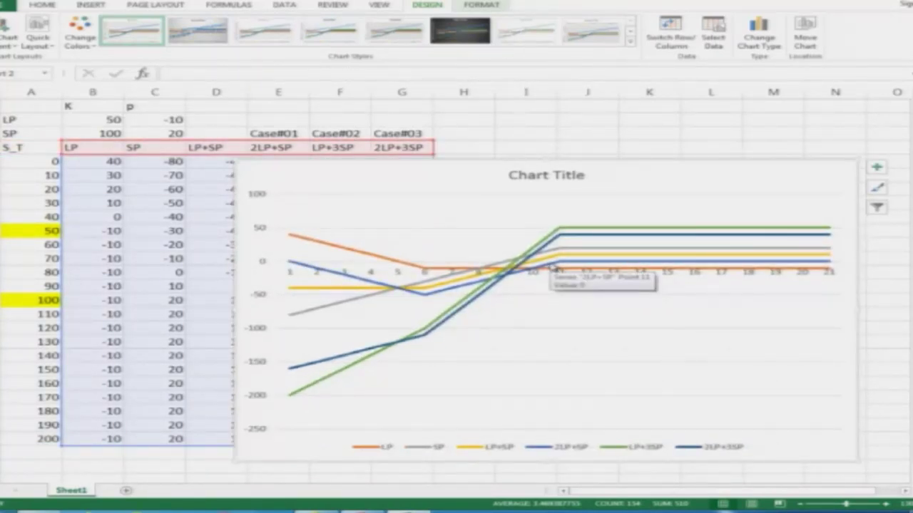
Set the line colour of the chart's LP series to the standard red.
double_click(407, 264)
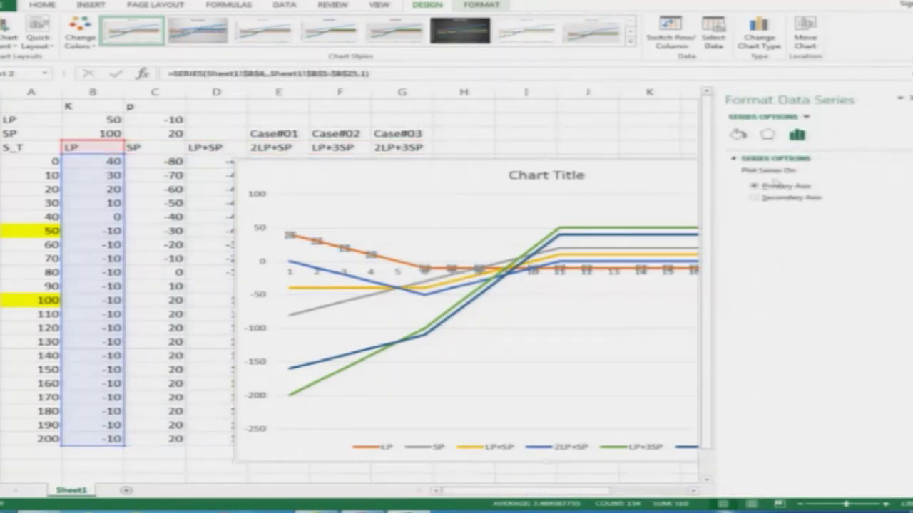
click(737, 135)
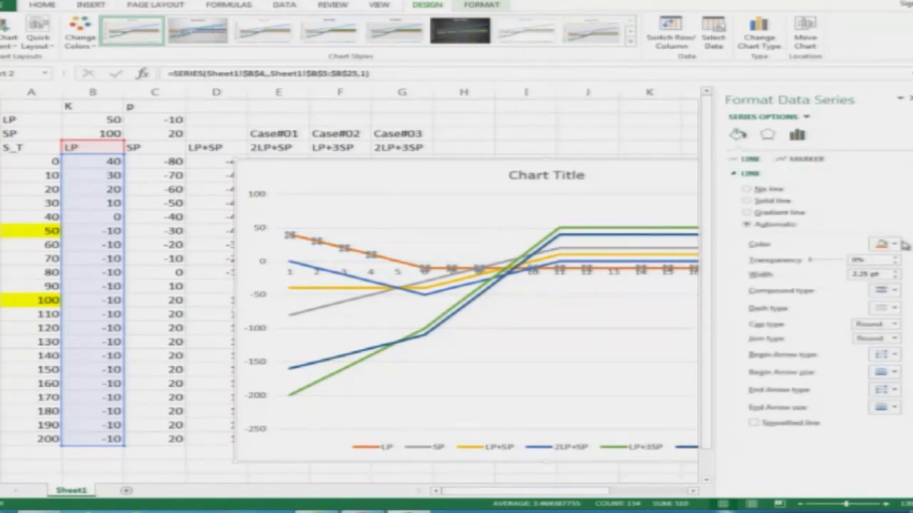
click(892, 245)
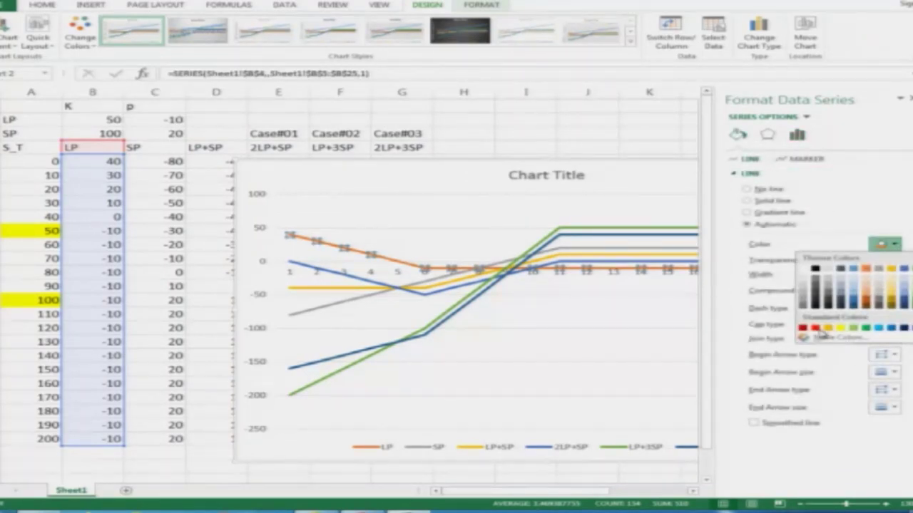
click(816, 328)
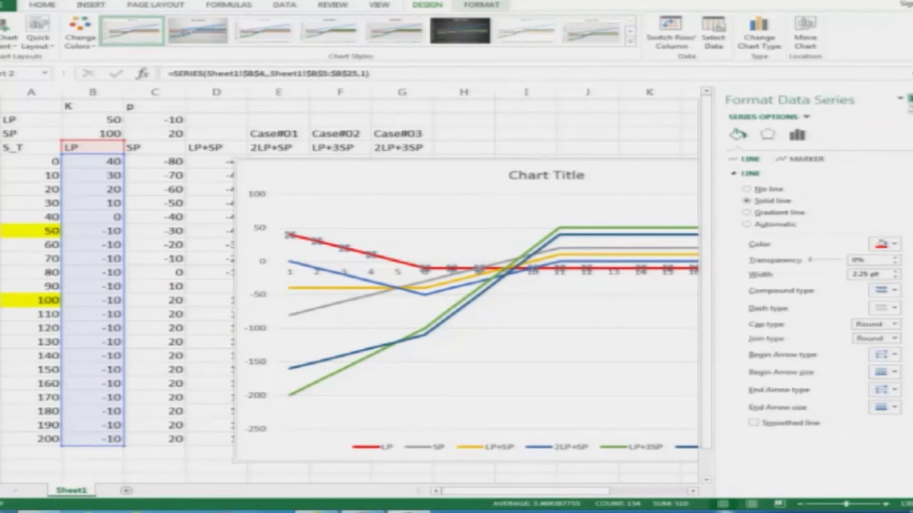
click(907, 98)
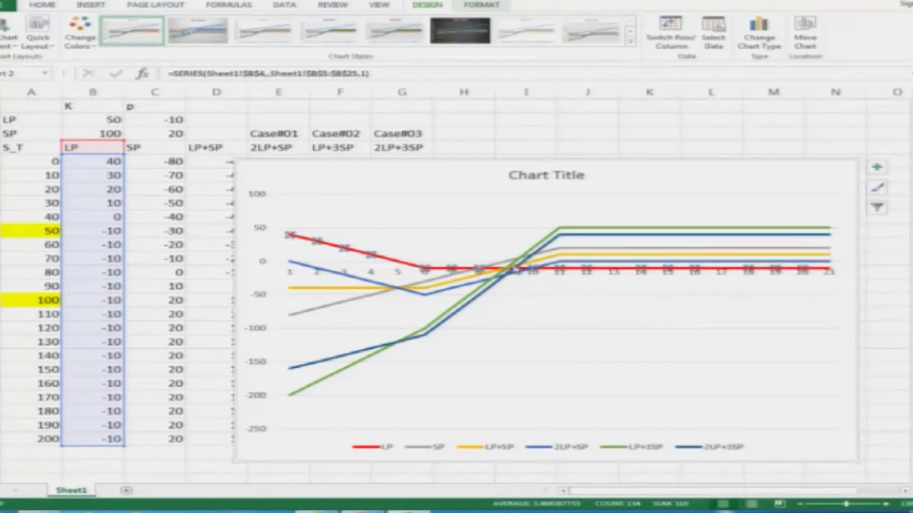
click(589, 248)
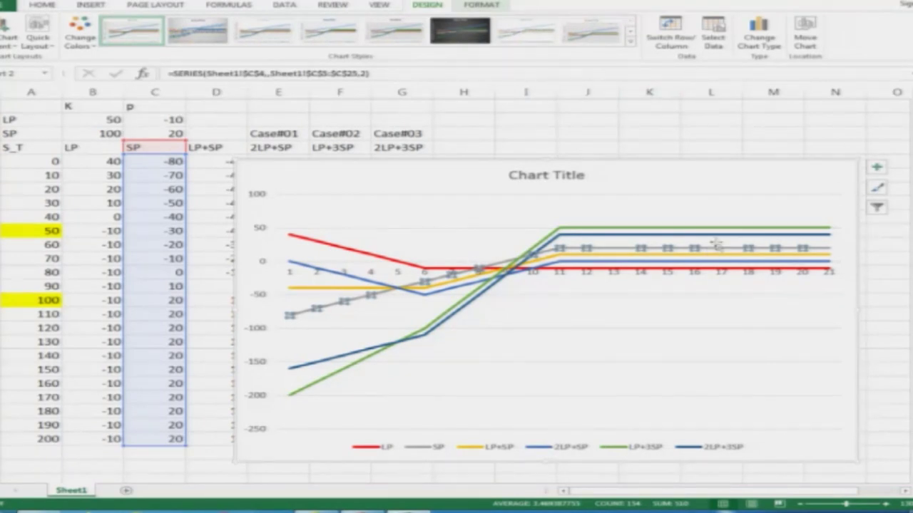
click(614, 247)
double_click(615, 247)
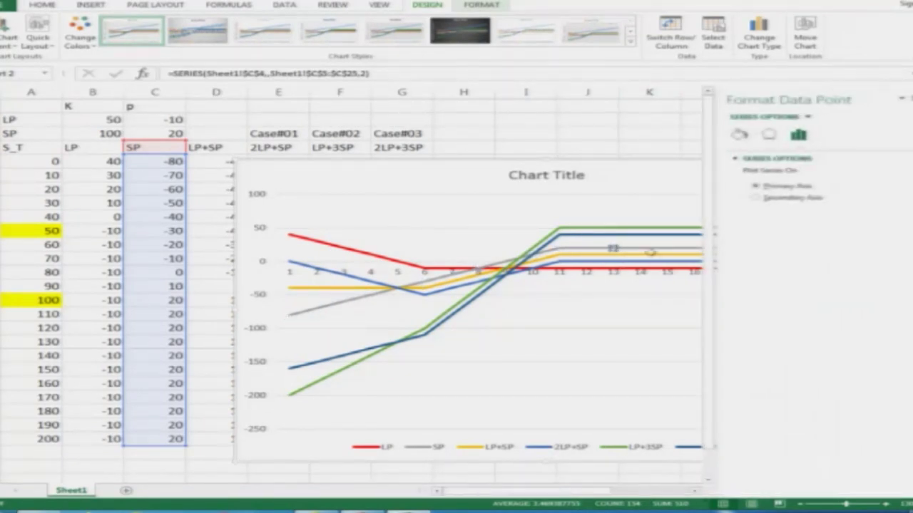
click(909, 99)
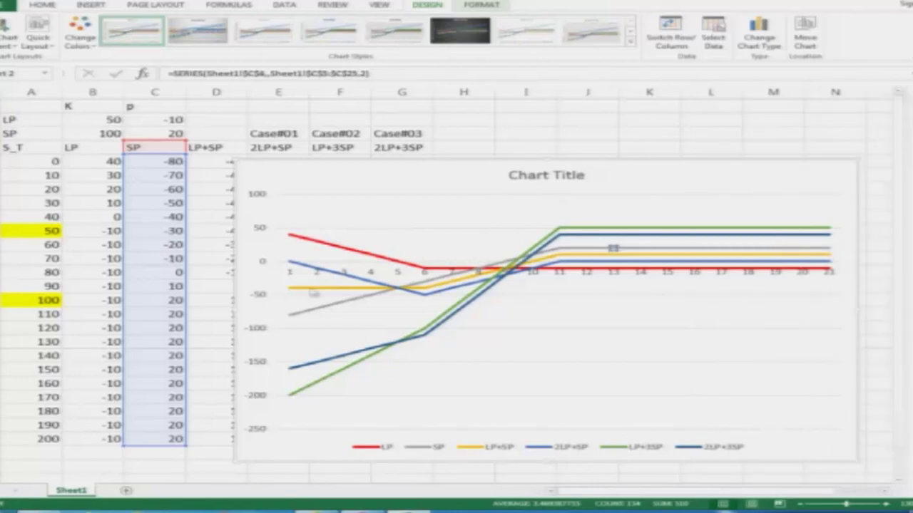
click(225, 424)
click(162, 464)
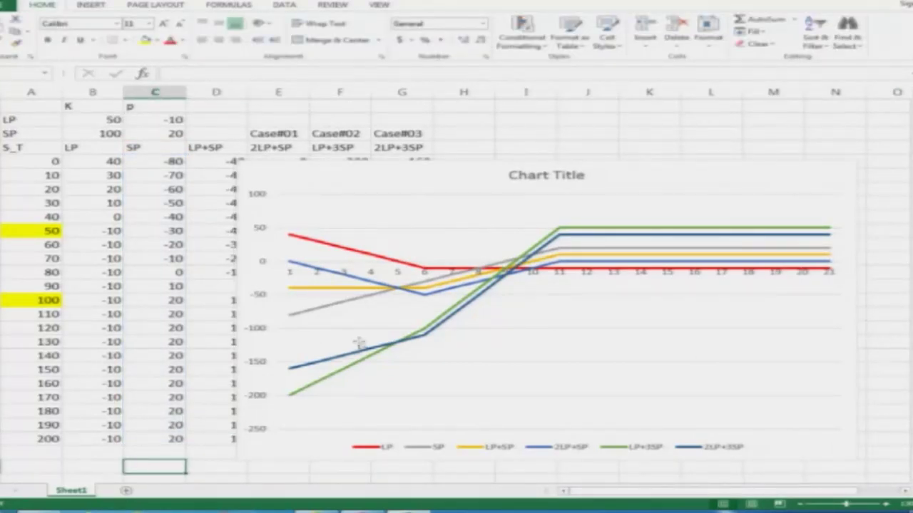
Set the line colour of the chart's SP series to the standard green.
double_click(354, 301)
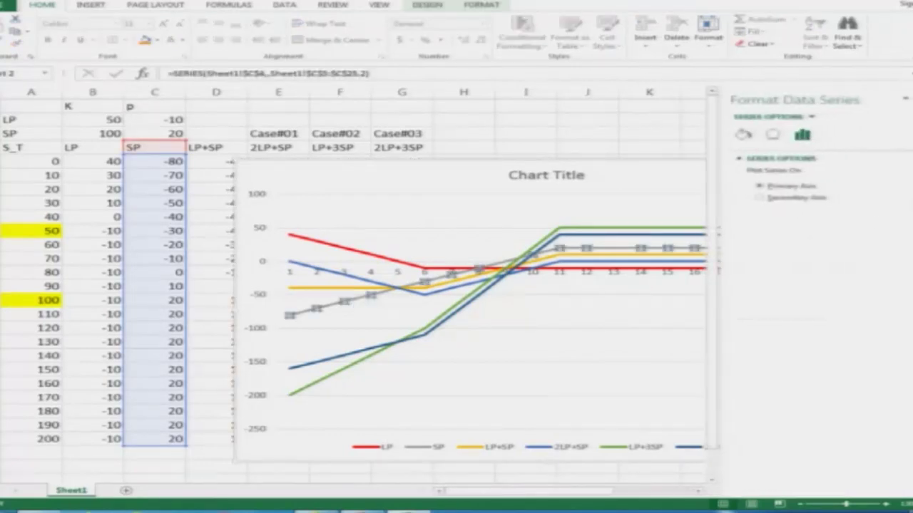
click(740, 137)
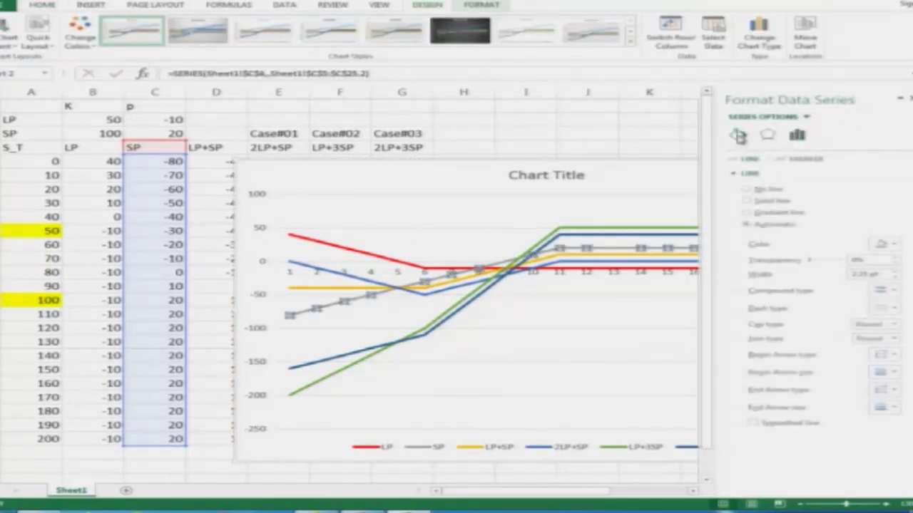
click(895, 246)
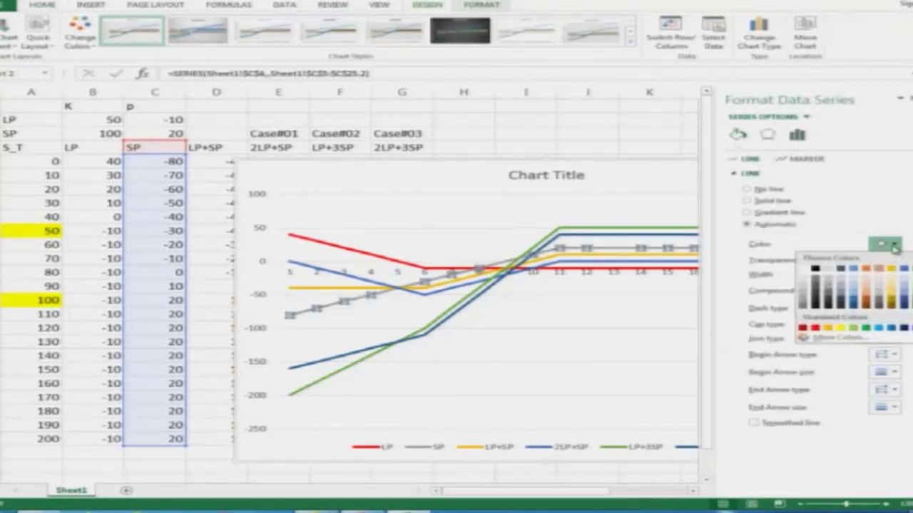
click(865, 328)
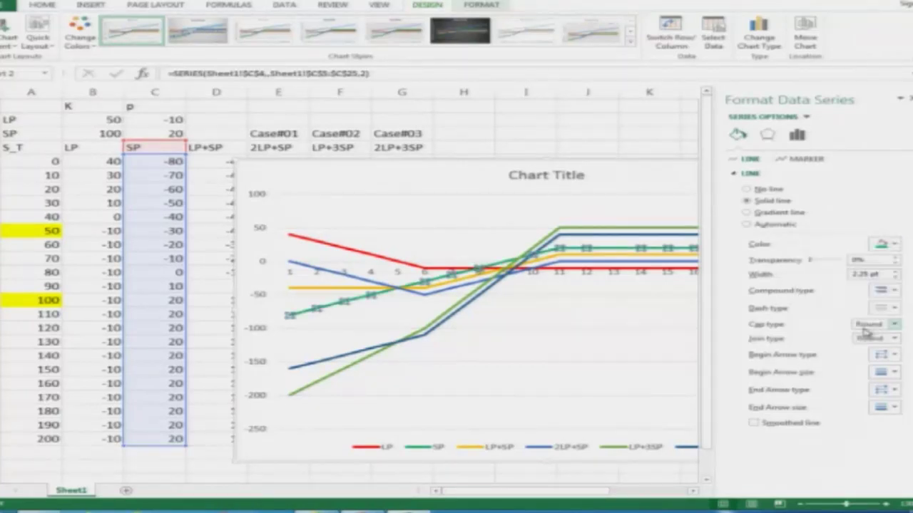
click(908, 99)
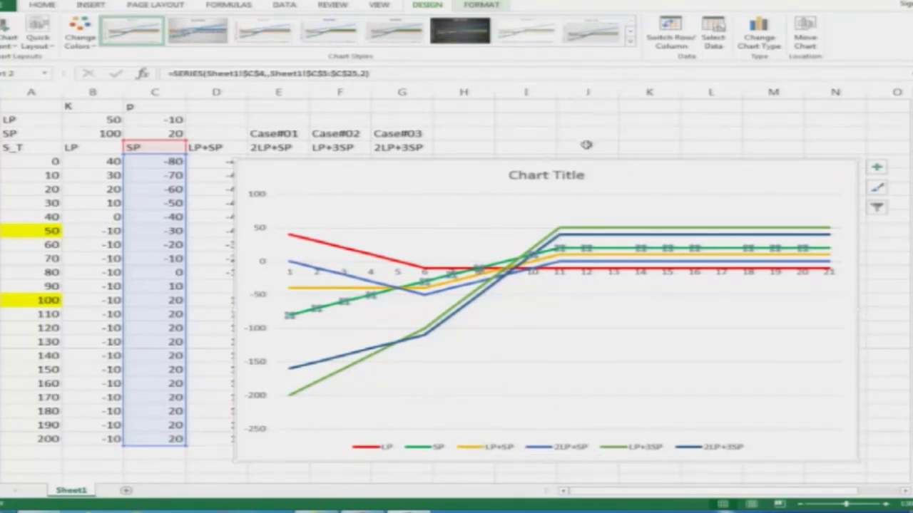
double_click(612, 256)
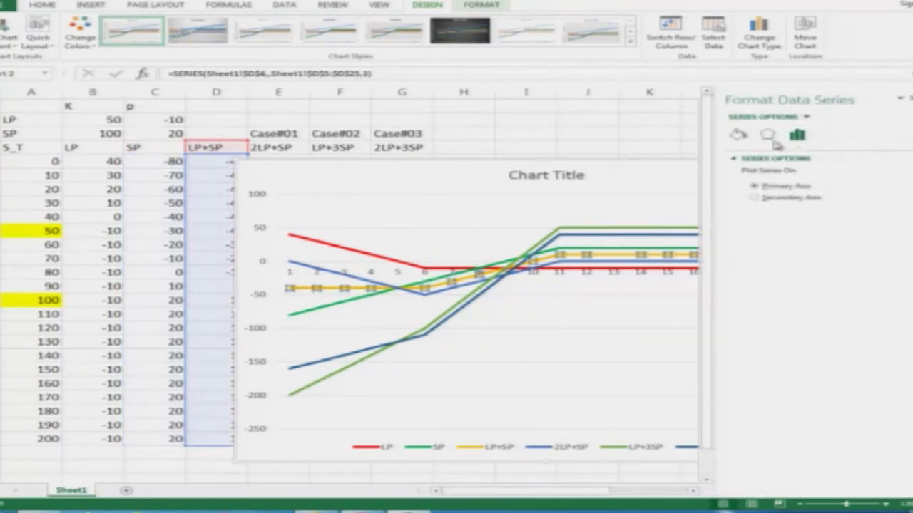
click(747, 136)
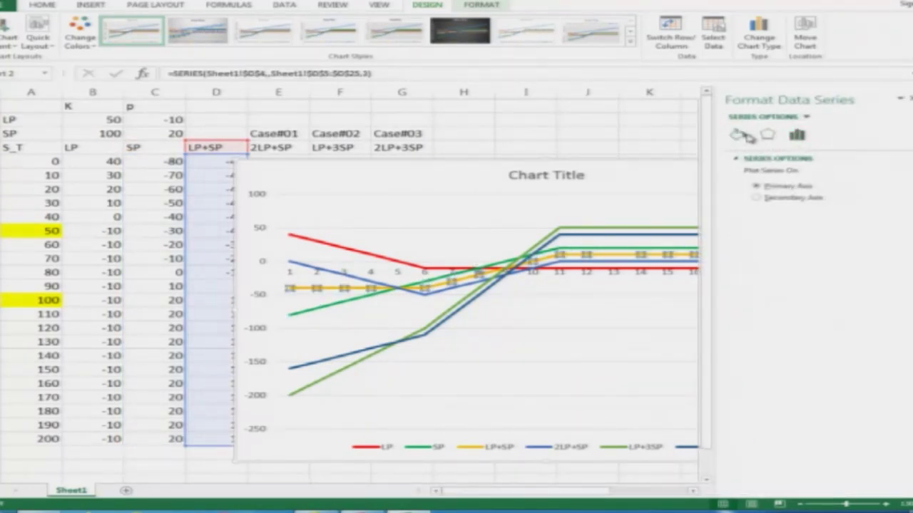
click(891, 245)
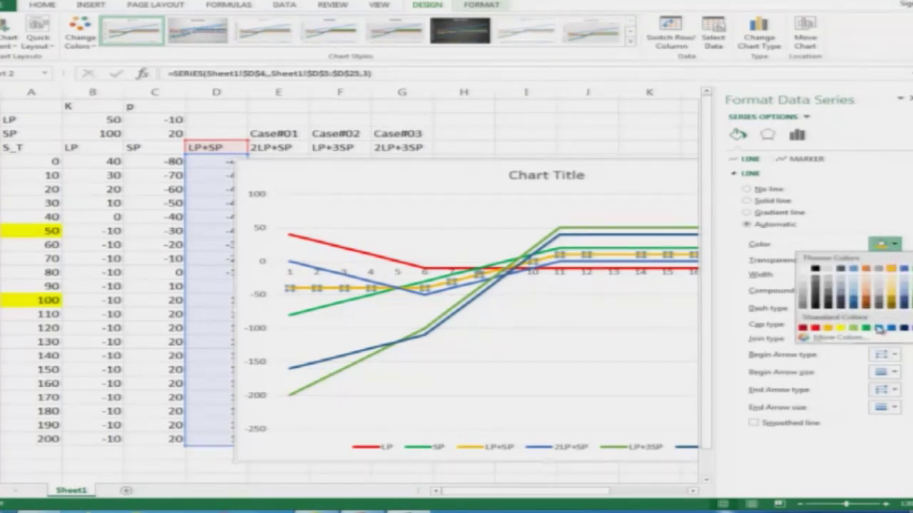
click(900, 107)
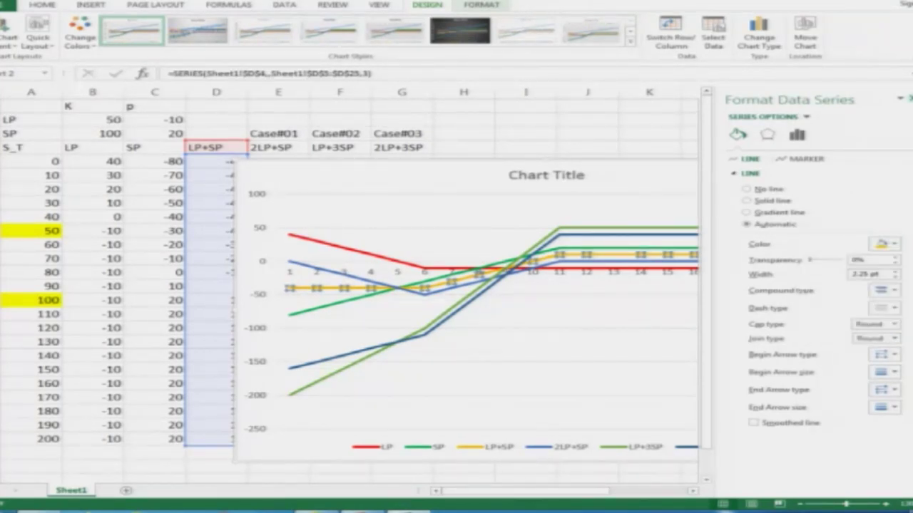
click(907, 98)
click(668, 299)
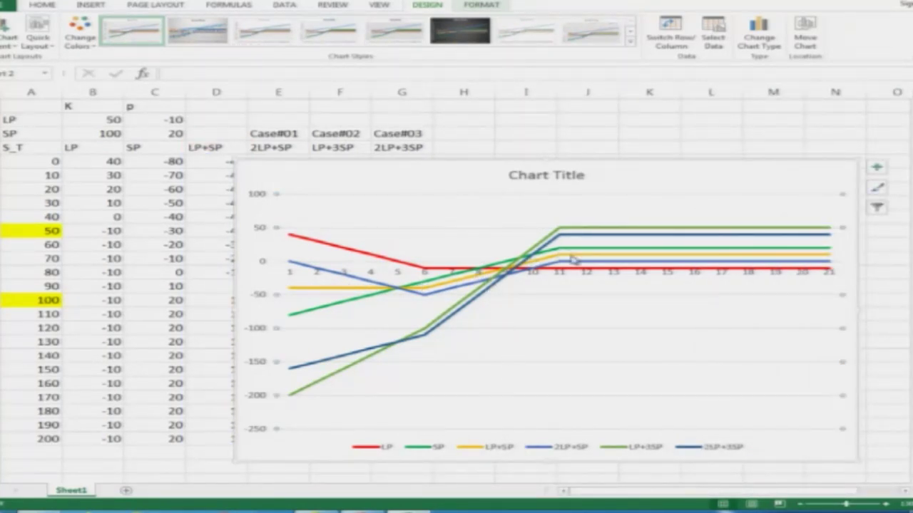
Set the line colour of the chart's LP+SP series to the standard light blue.
double_click(574, 258)
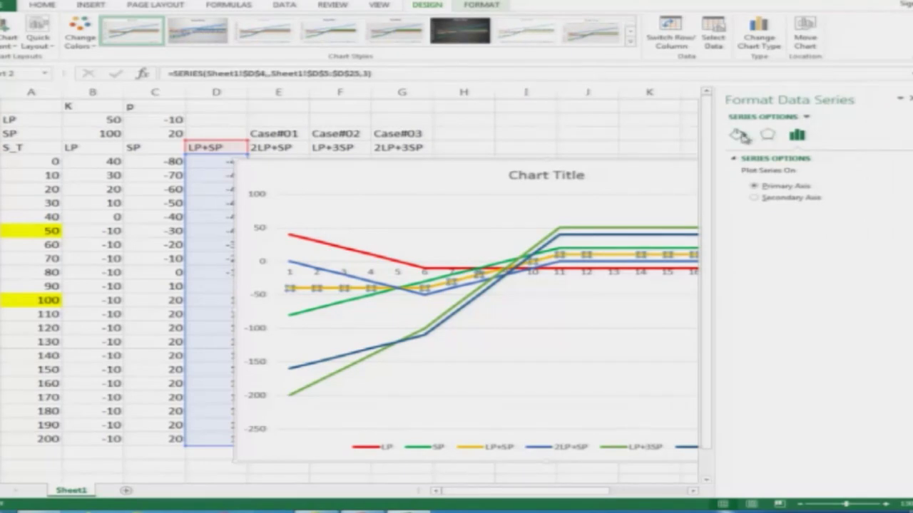
click(739, 135)
click(884, 244)
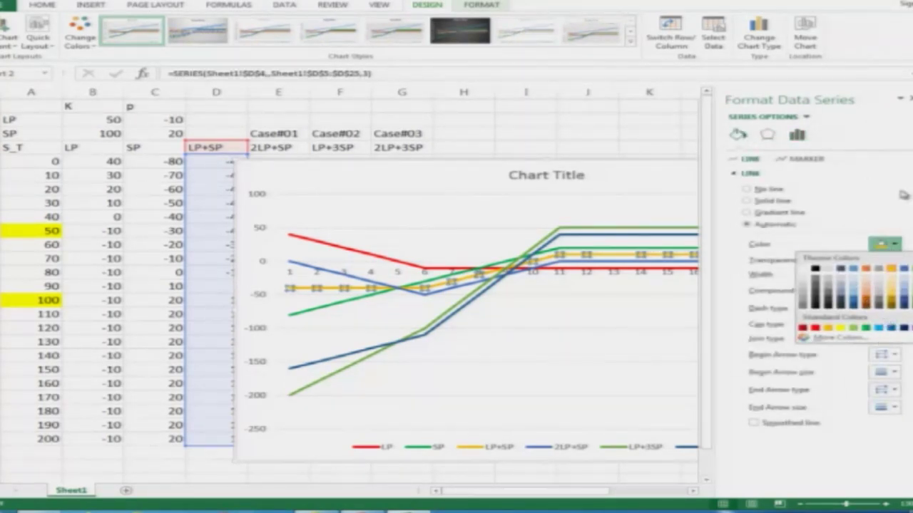
click(880, 328)
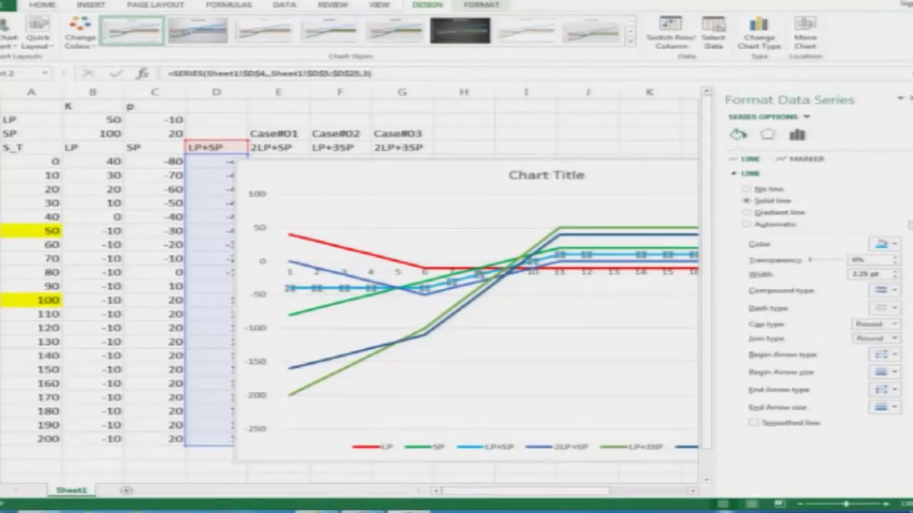
click(909, 99)
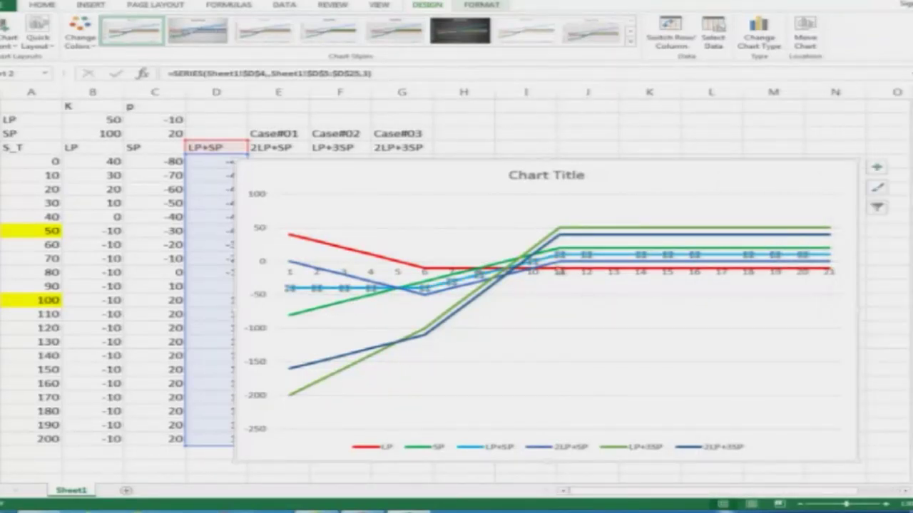
Move the chart down and slightly right to start below row 6 at column E, and select the 2LP+SP header cell.
click(642, 173)
drag(642, 174, 652, 199)
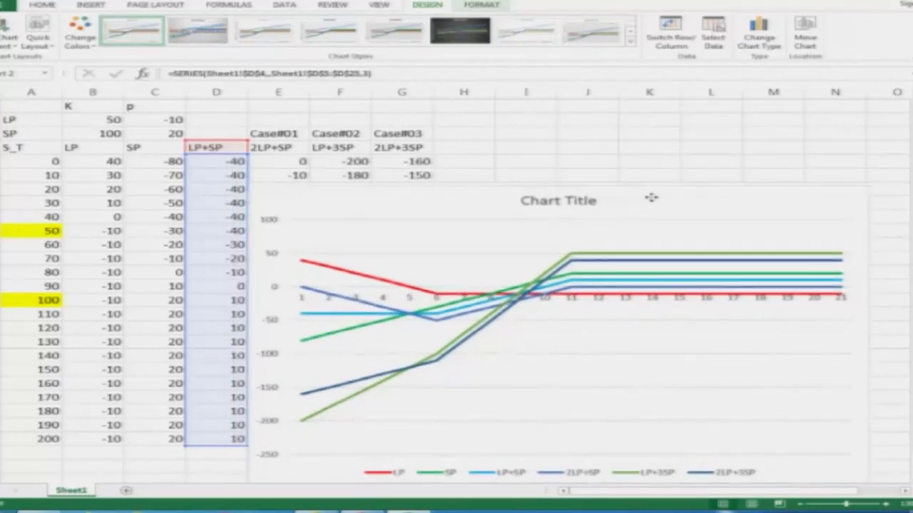
click(278, 148)
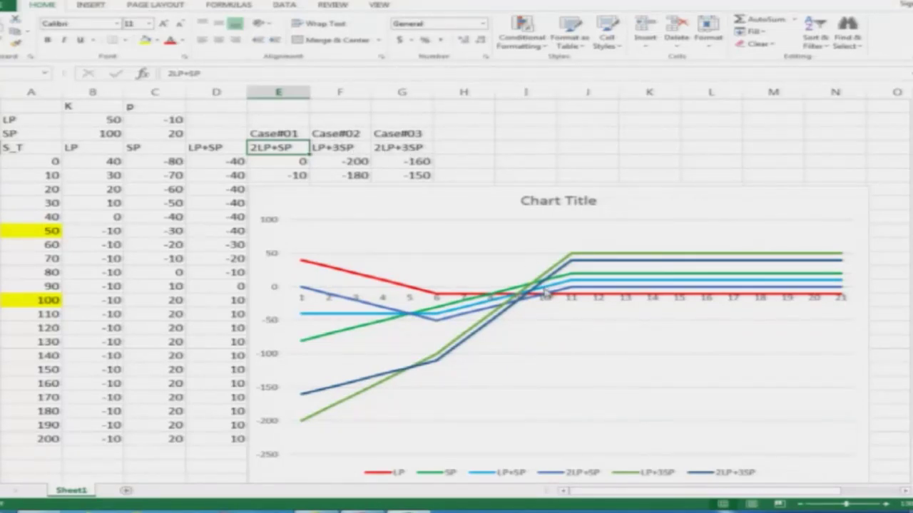
Set the line colour of the chart's 2LP+SP series to the standard light blue.
mouse_move(545, 293)
mouse_move(574, 293)
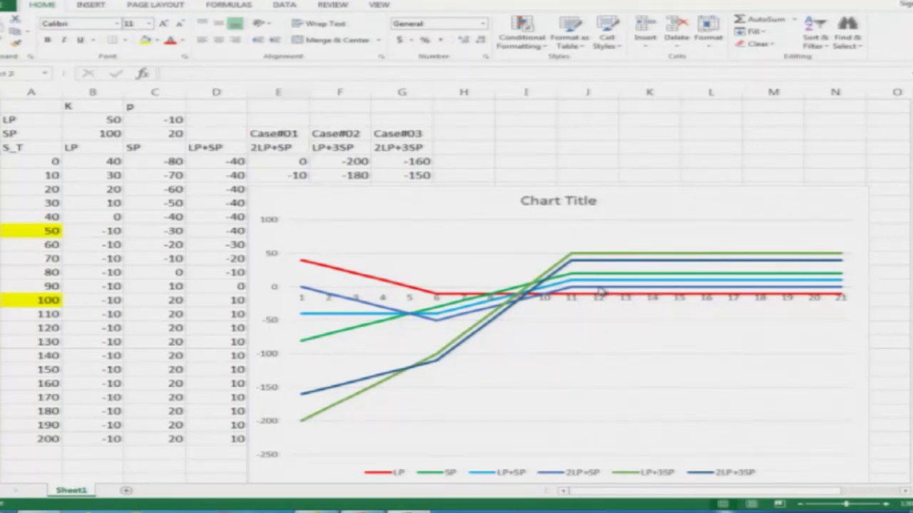
click(598, 288)
click(546, 342)
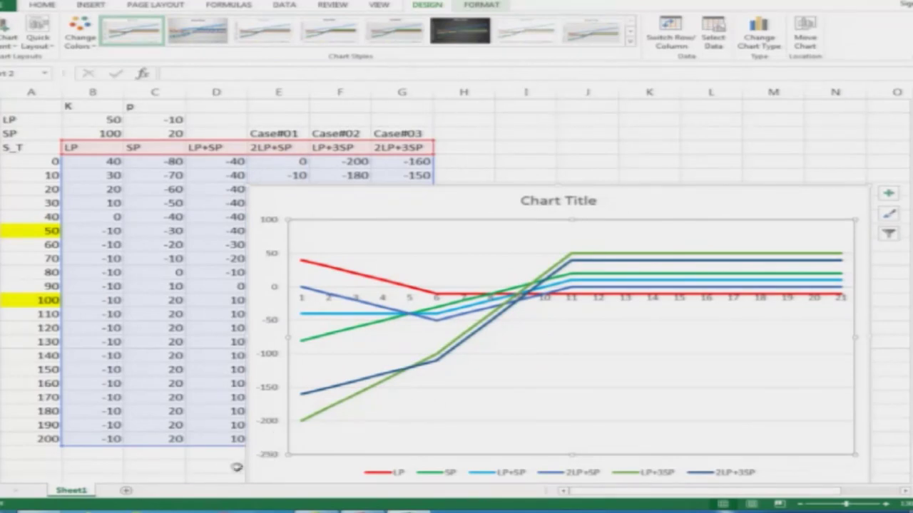
click(218, 453)
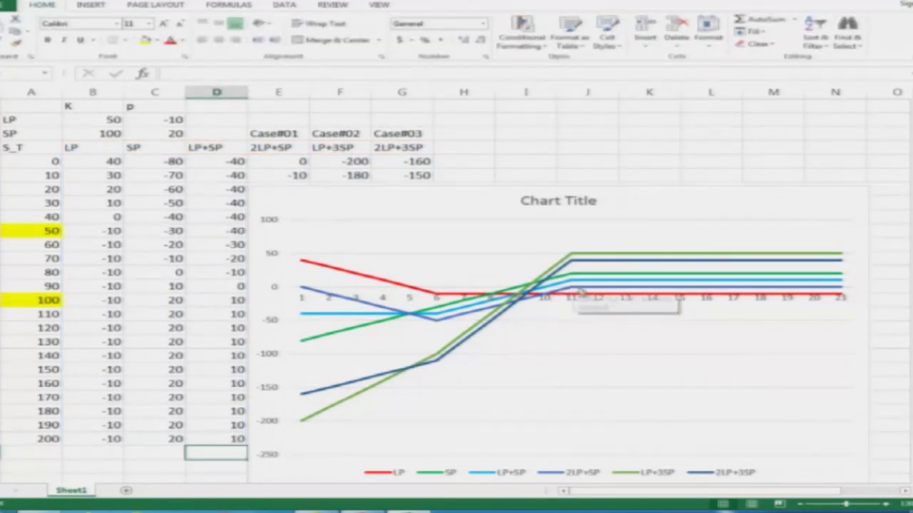
double_click(603, 293)
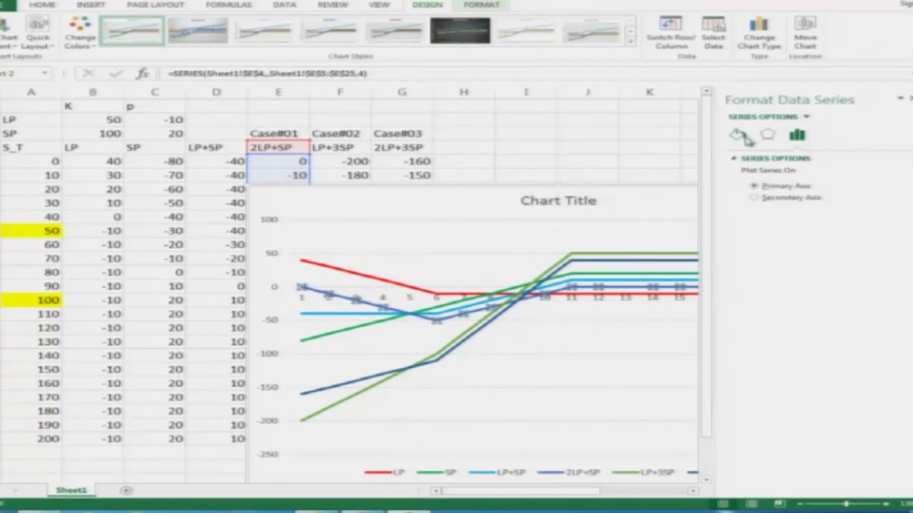
click(740, 136)
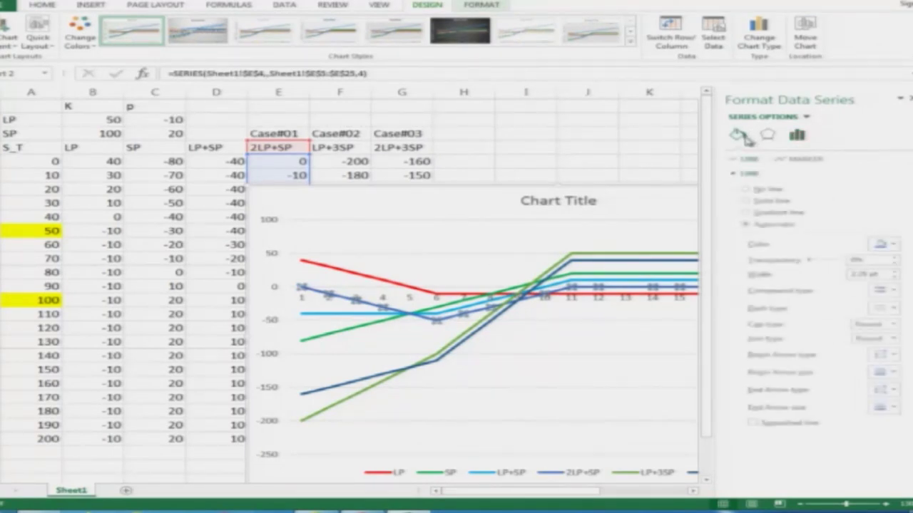
click(895, 246)
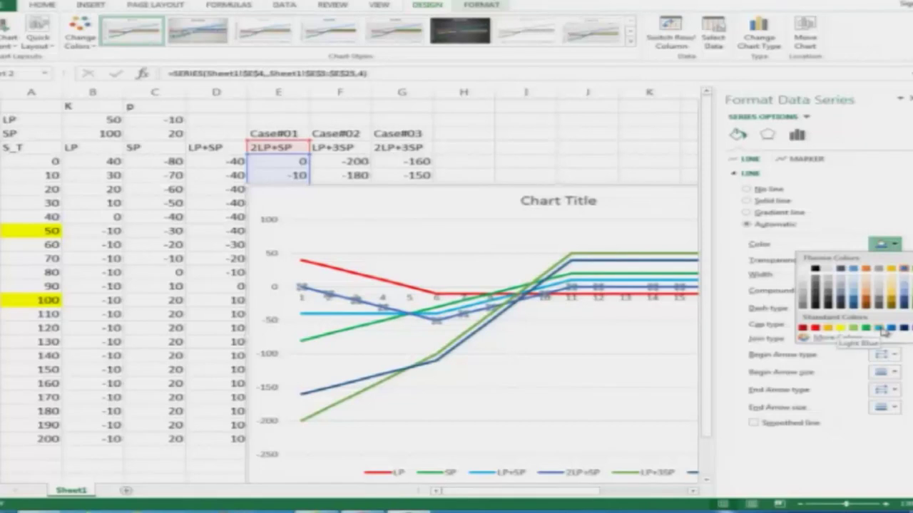
click(883, 329)
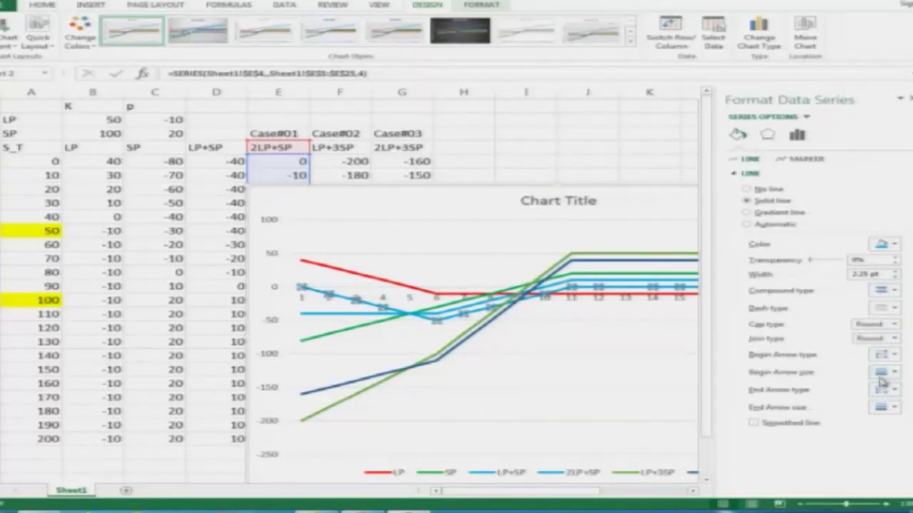
Set the dash type of the 2LP+SP line to Dash and close the series formatting.
click(901, 376)
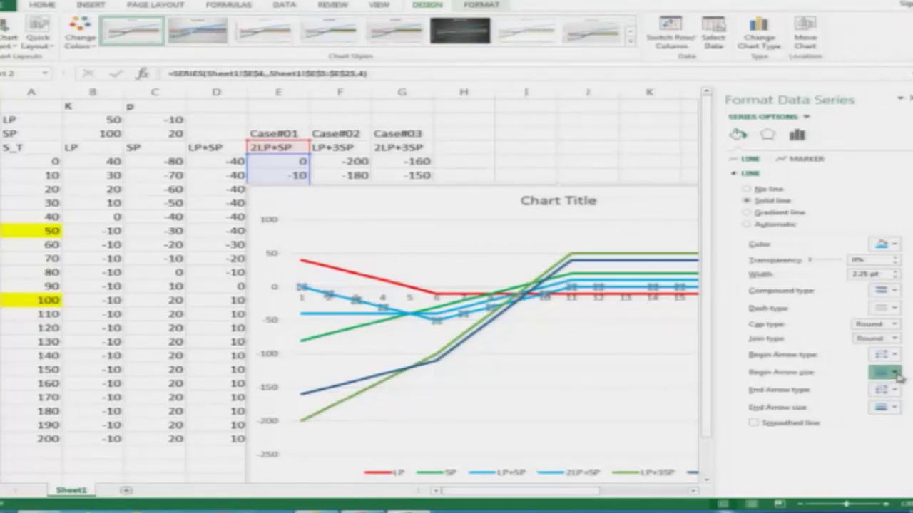
click(900, 377)
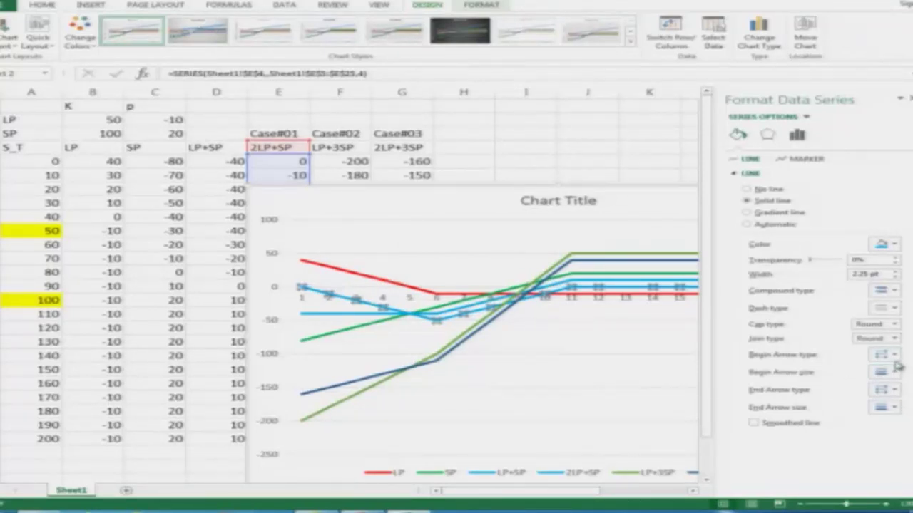
click(892, 308)
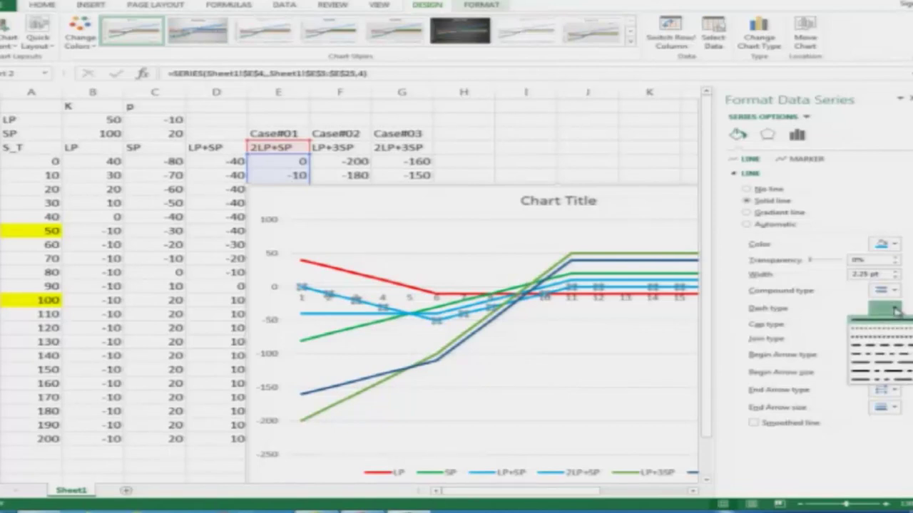
click(887, 347)
click(900, 98)
click(617, 337)
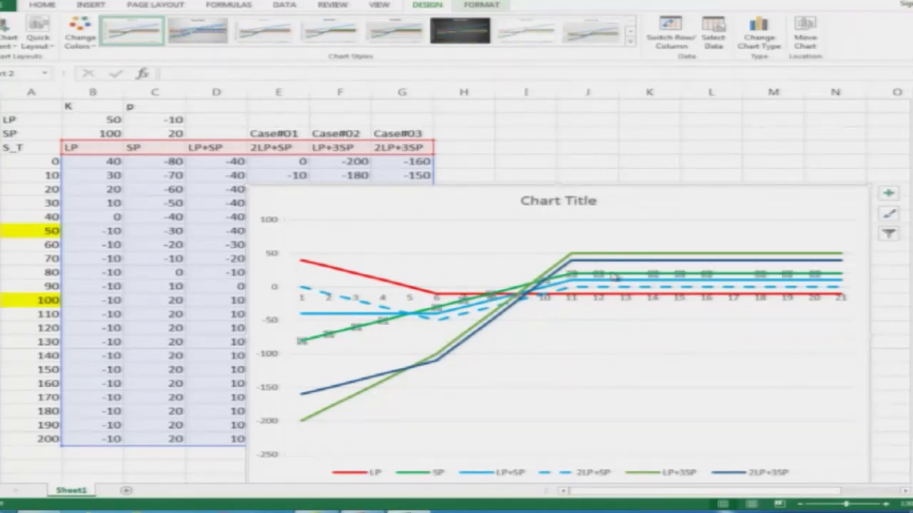
Change the line colour of the chart's SP series to the standard light blue.
double_click(613, 274)
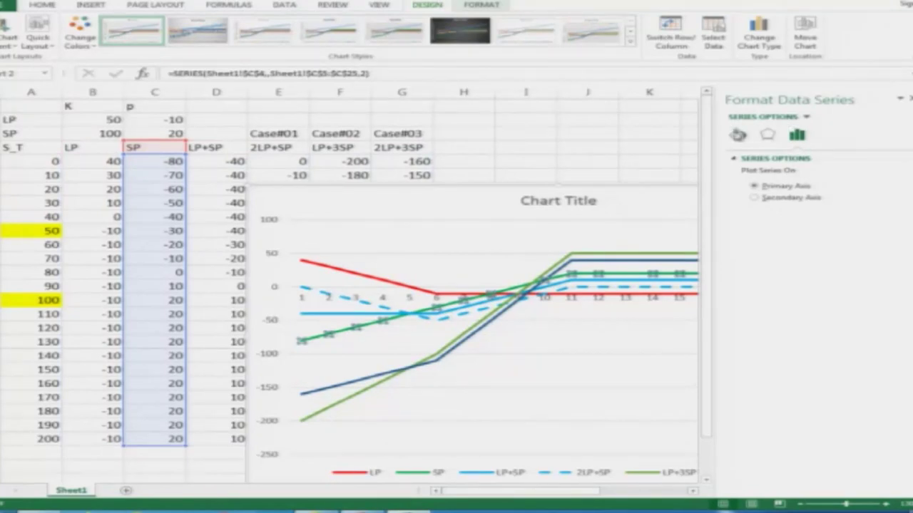
click(738, 135)
click(749, 173)
click(893, 246)
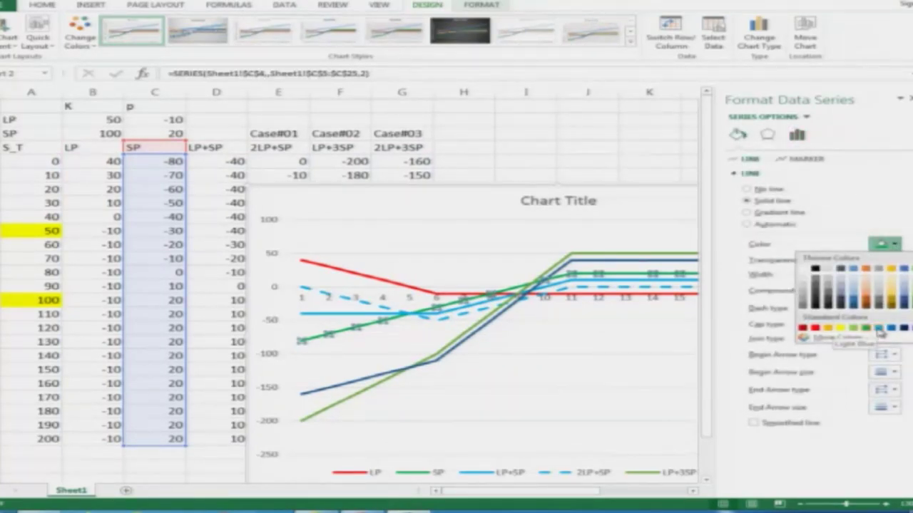
click(878, 329)
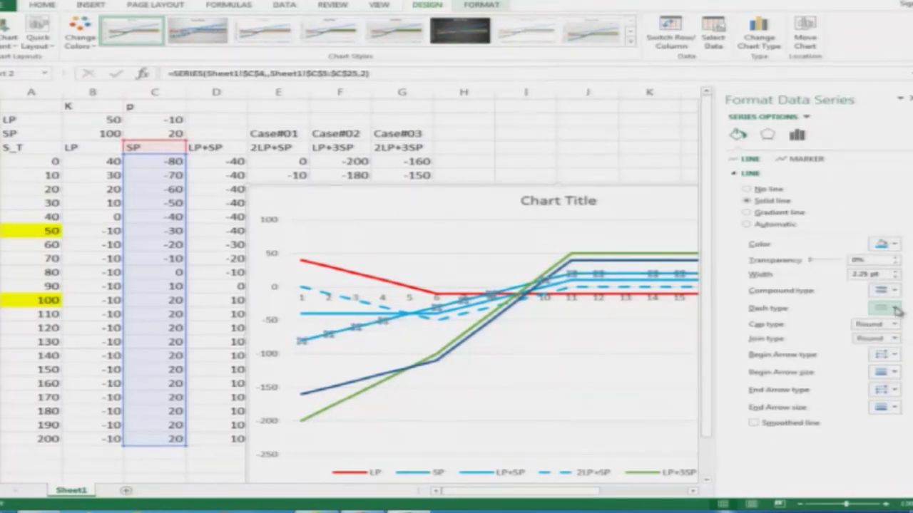
Set the dash type of the SP line to Long Dash and close the formatting options.
click(894, 308)
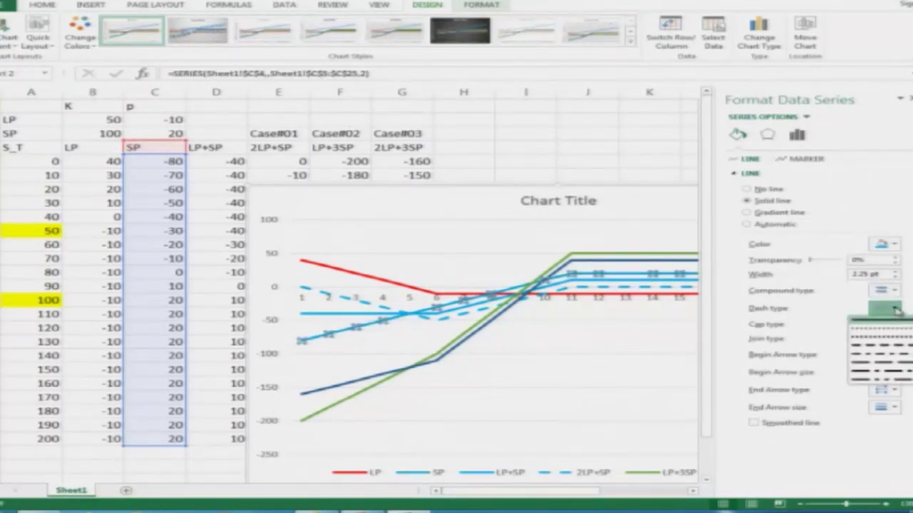
click(892, 365)
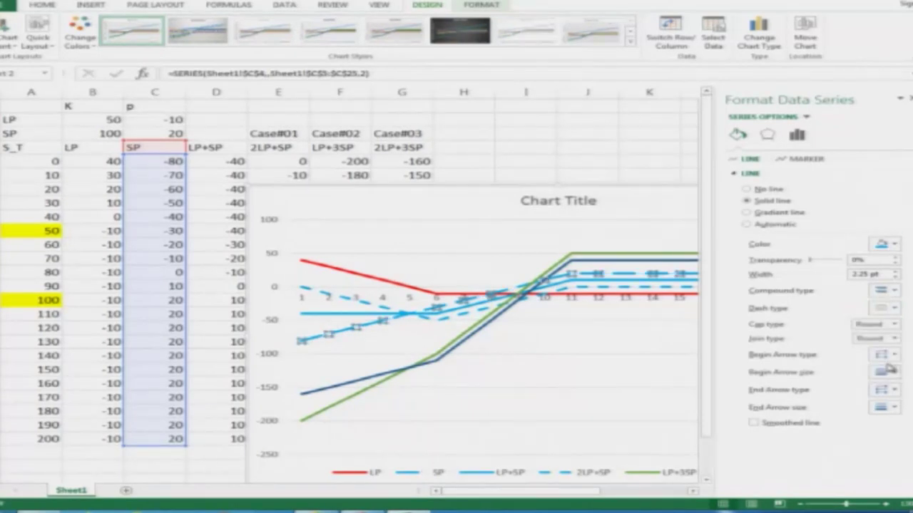
click(625, 365)
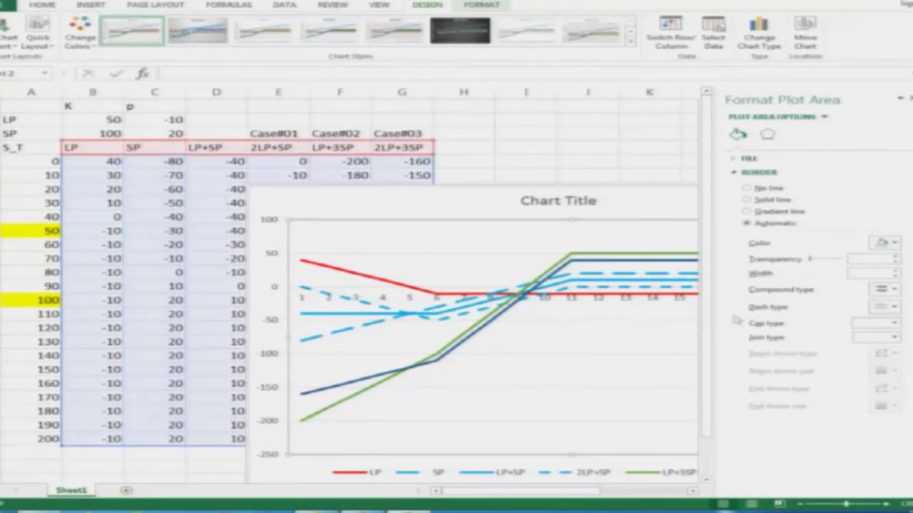
click(907, 99)
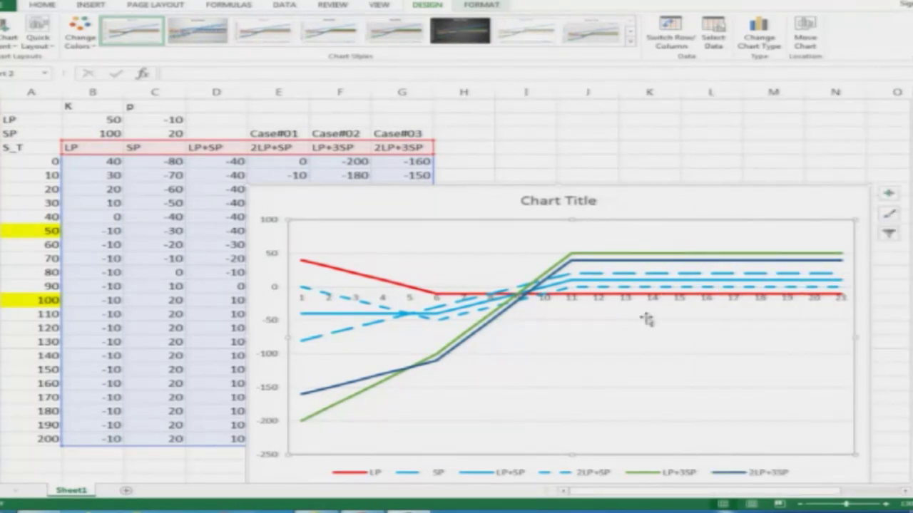
click(705, 277)
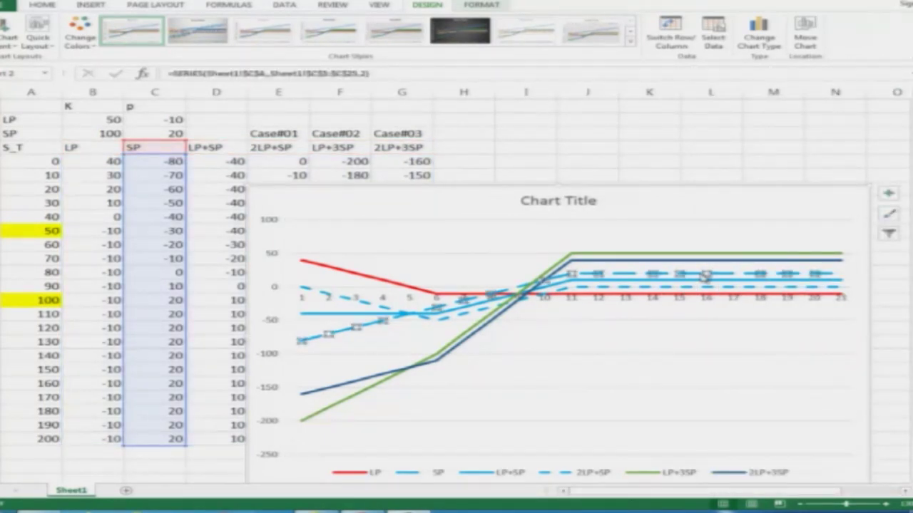
click(625, 381)
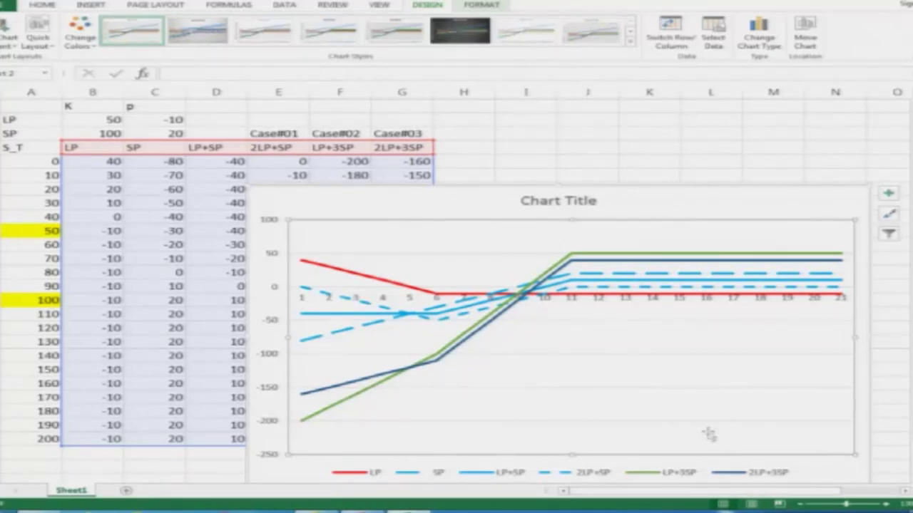
Set the line colour of the chart's 2LP+3SP series to the standard light blue and open its dash type choices.
double_click(585, 266)
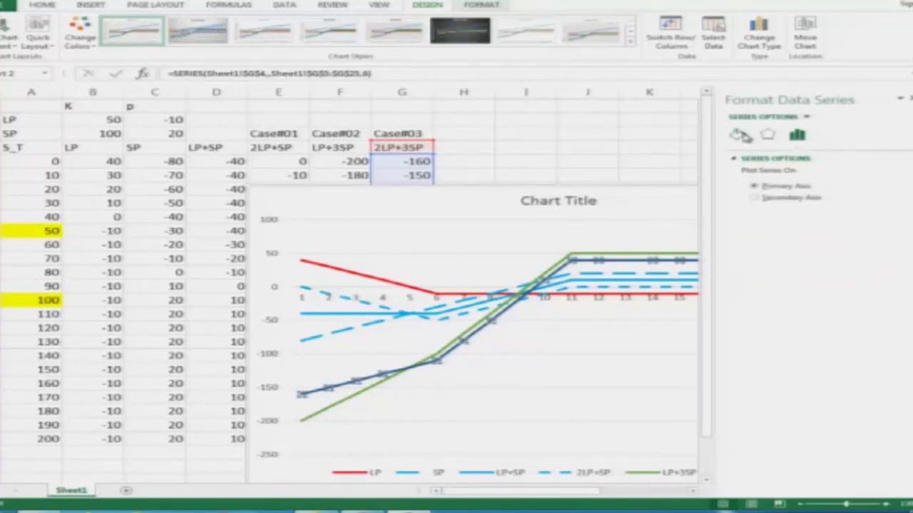
click(741, 136)
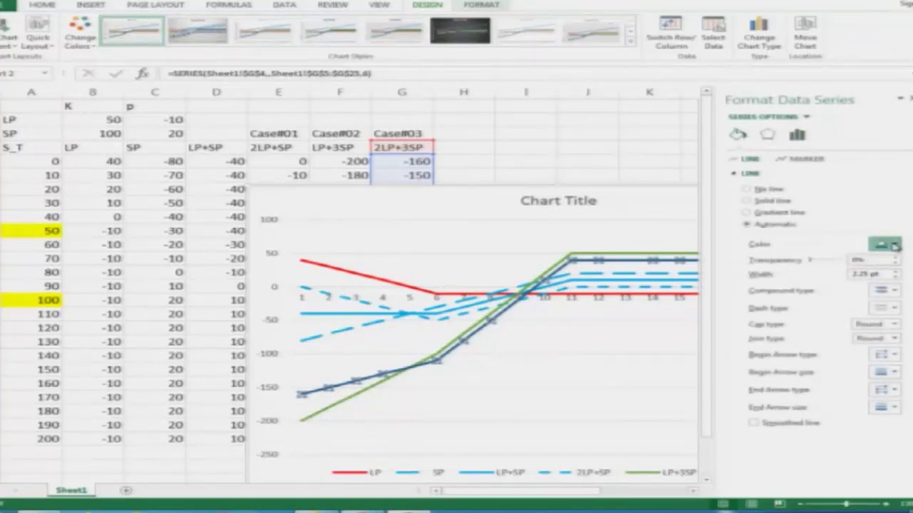
click(894, 245)
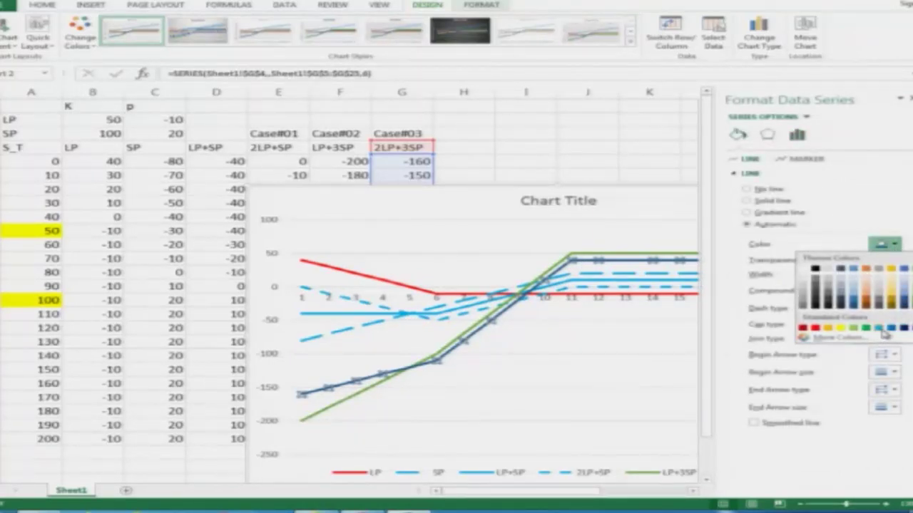
click(883, 330)
click(893, 310)
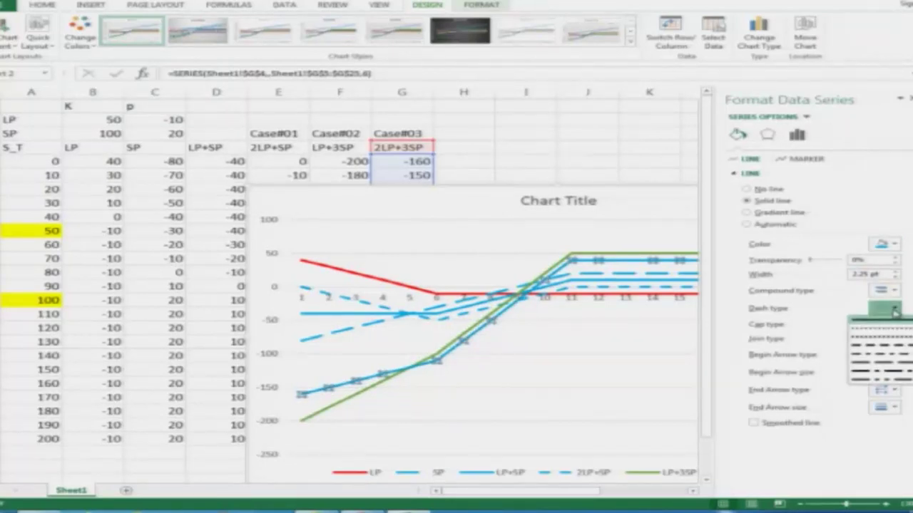
Give the 2LP+3SP series a short-dash line style and enlarge the chart upward to row 2 and leftward to column C.
click(884, 338)
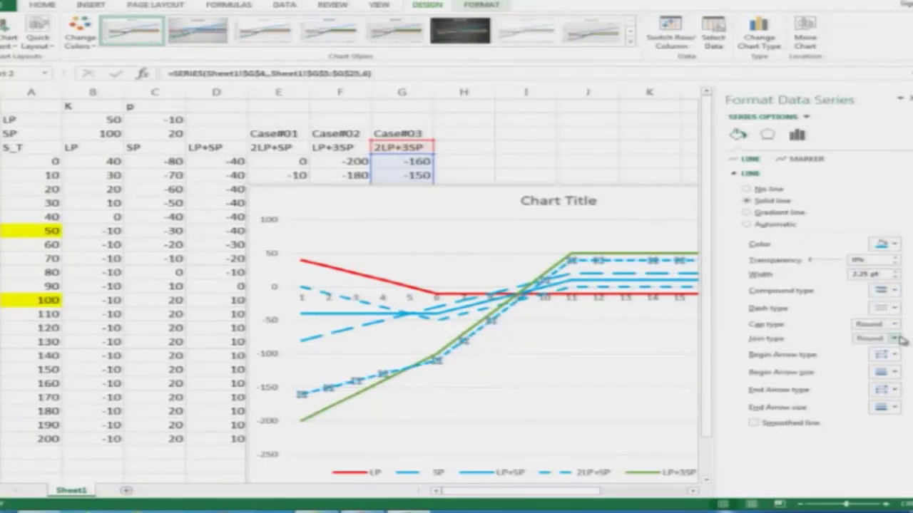
click(630, 376)
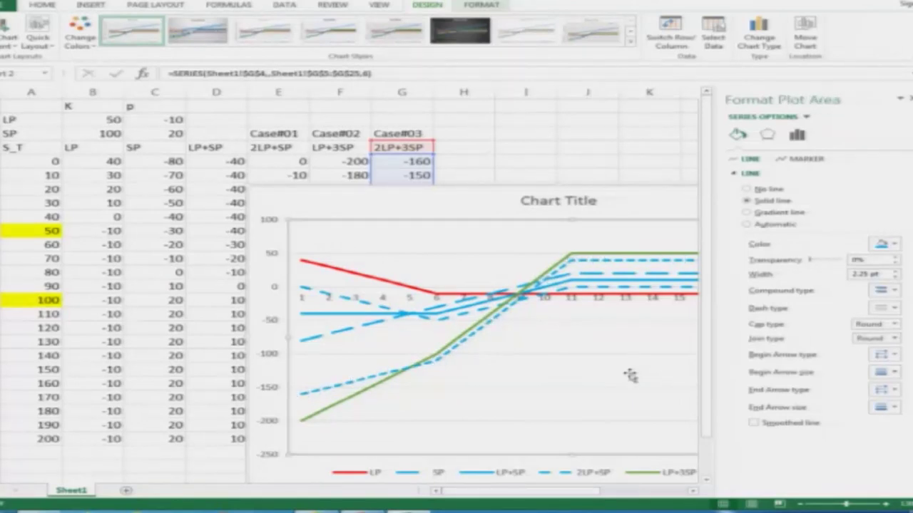
click(908, 99)
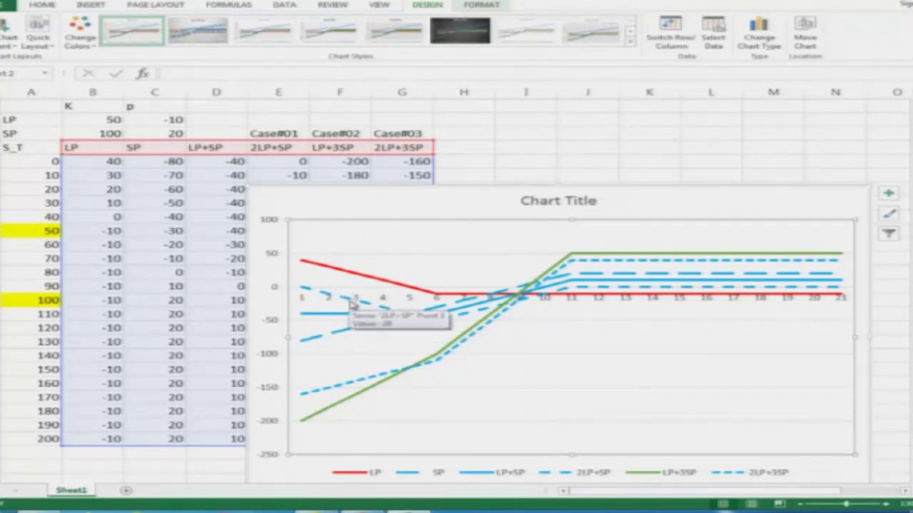
drag(553, 197, 560, 124)
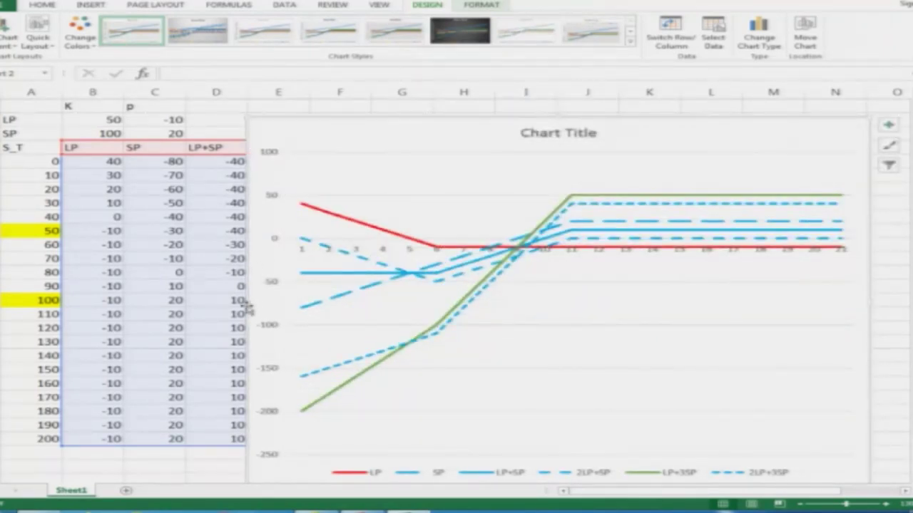
drag(244, 300, 125, 299)
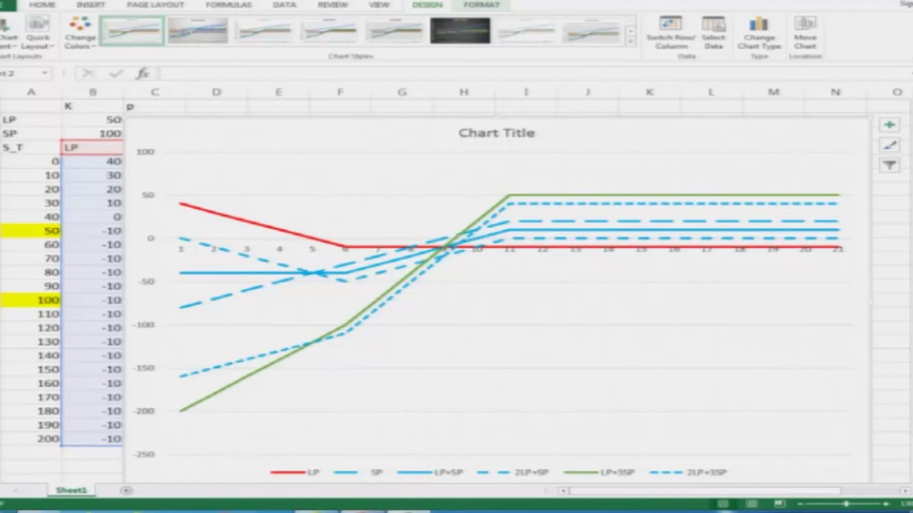
Switch to PowerPoint, add a new slide after the Bull Spread Using Puts table slide and paste the chart onto it.
click(360, 508)
click(48, 376)
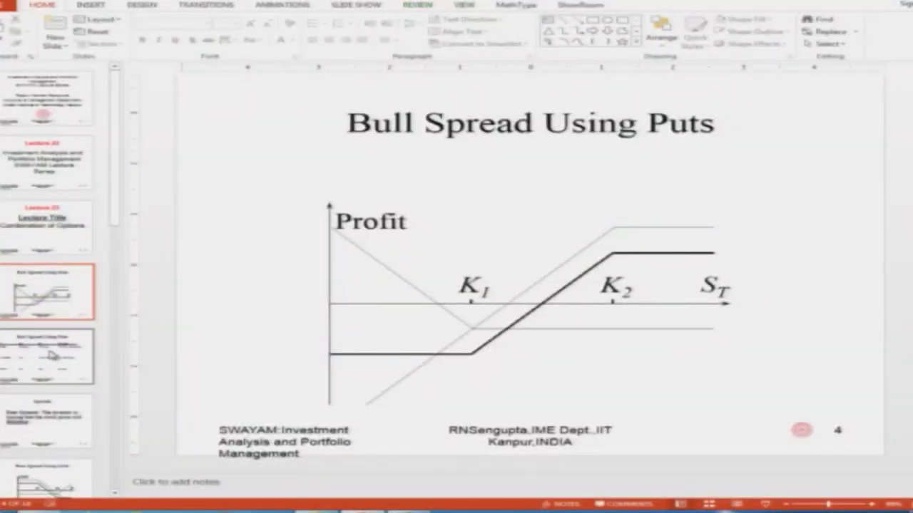
key(Return)
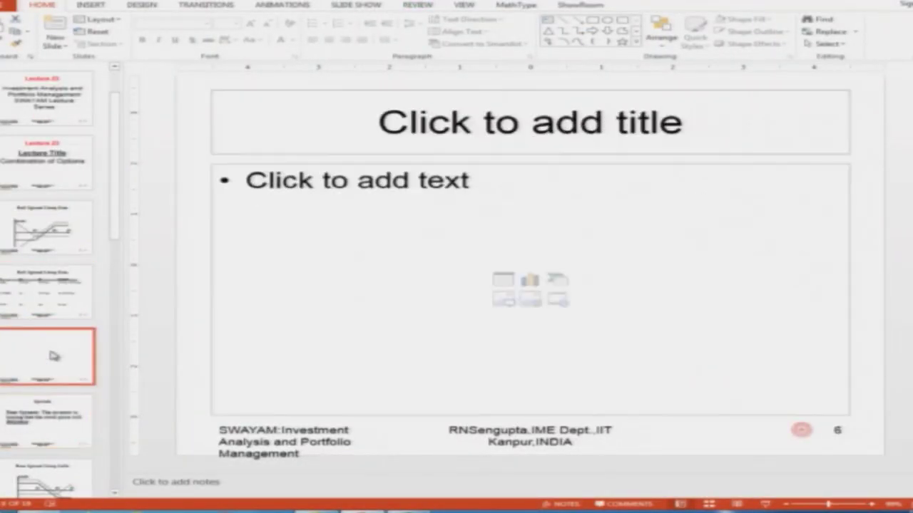
key(ctrl+v)
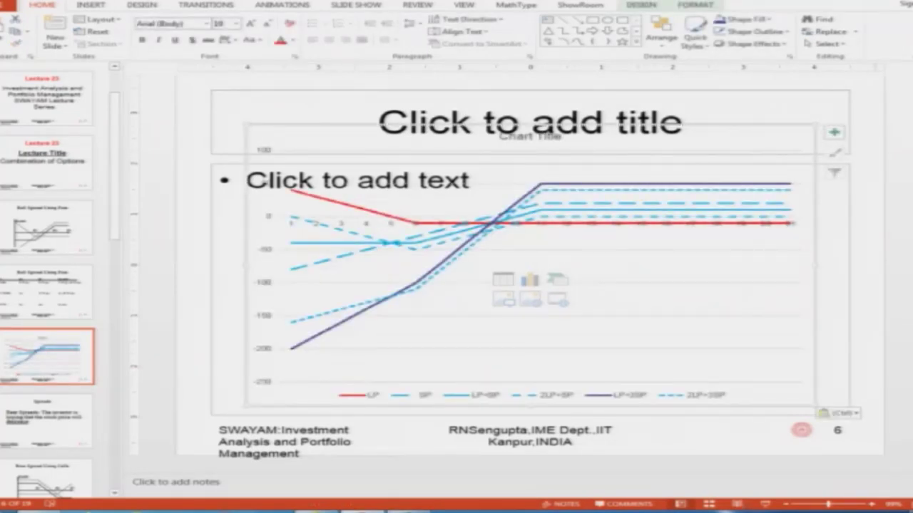
Start the slide show from the current chart slide and open the pen and highlighter options.
key(shift+F5)
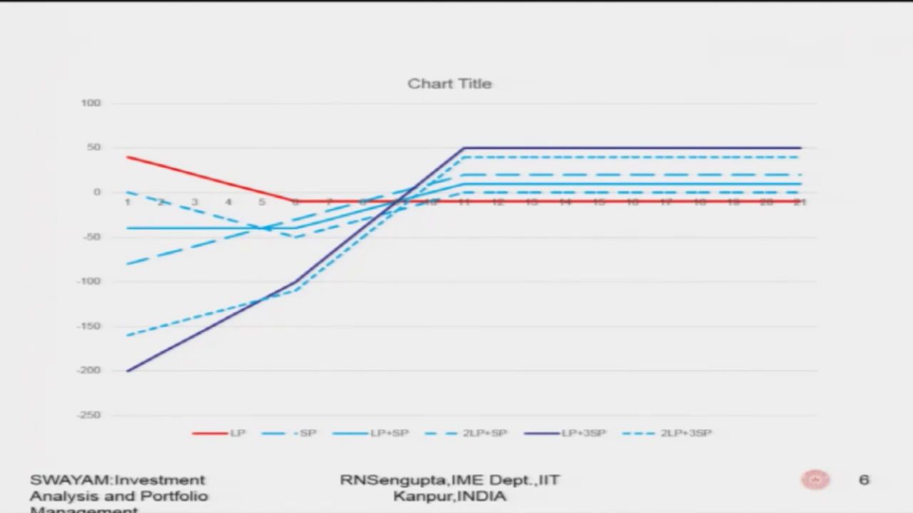
click(42, 502)
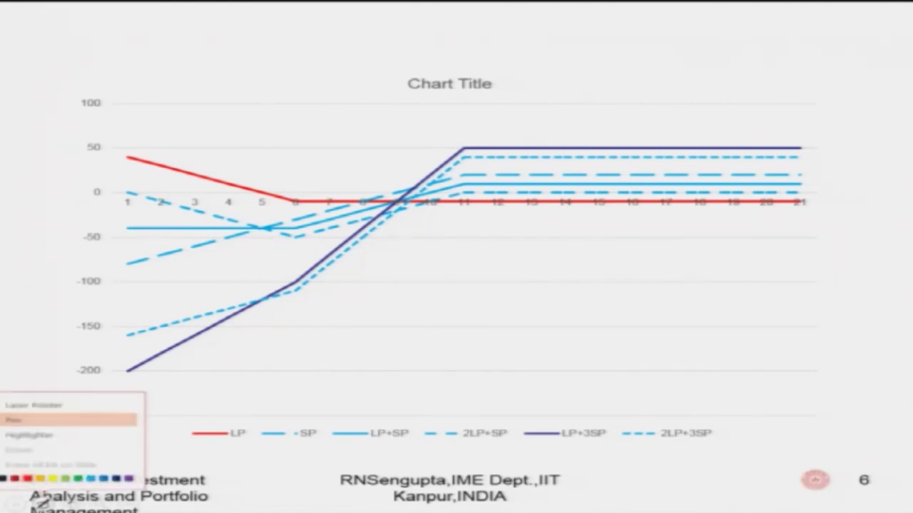
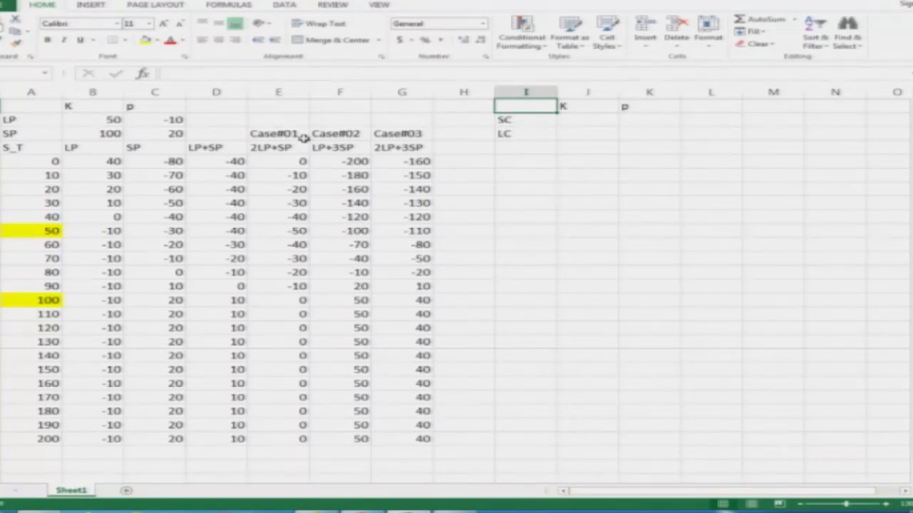
Check the Bear Spread Using Calls slide in PowerPoint and enter K values in Excel of 50 for SC and 100 for LC.
key(Down)
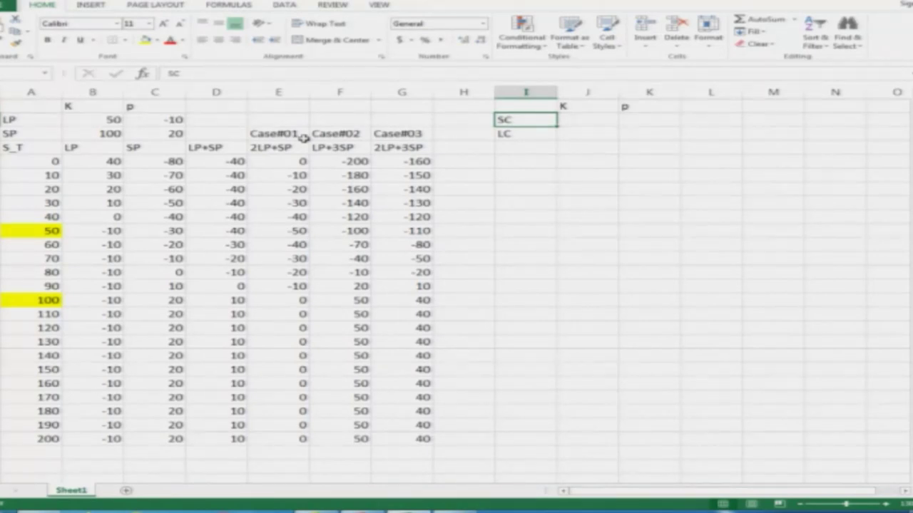
key(Right)
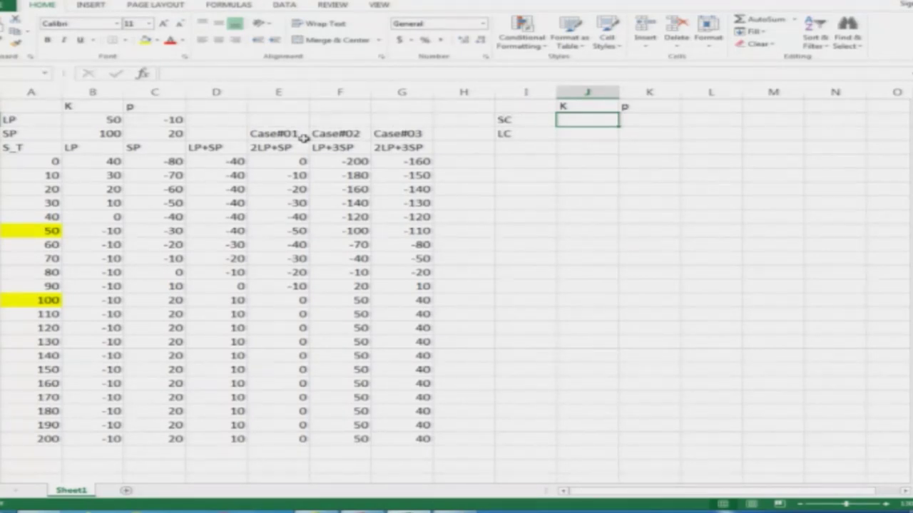
key(alt+Tab)
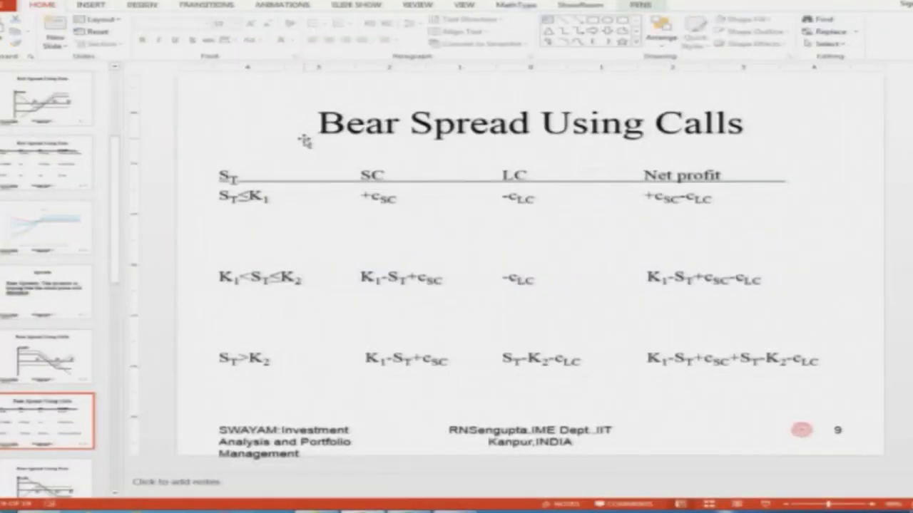
key(alt+Tab)
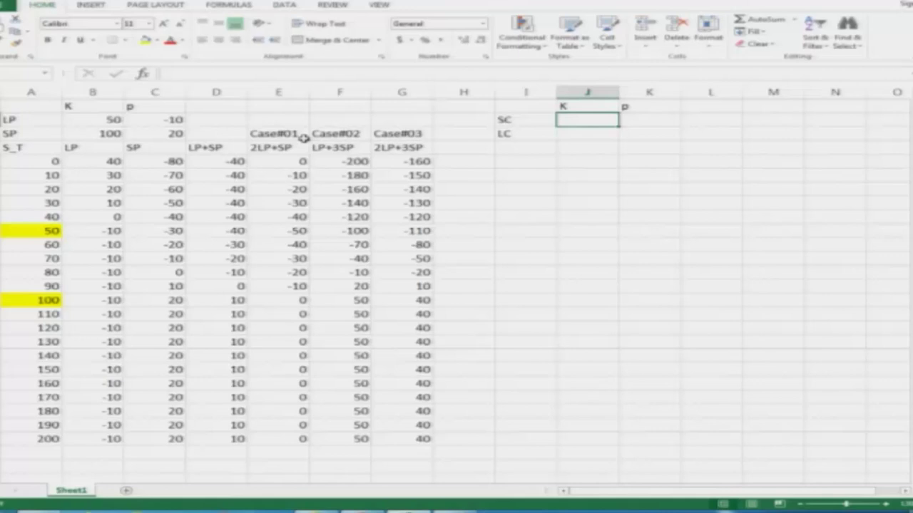
key(alt+Tab)
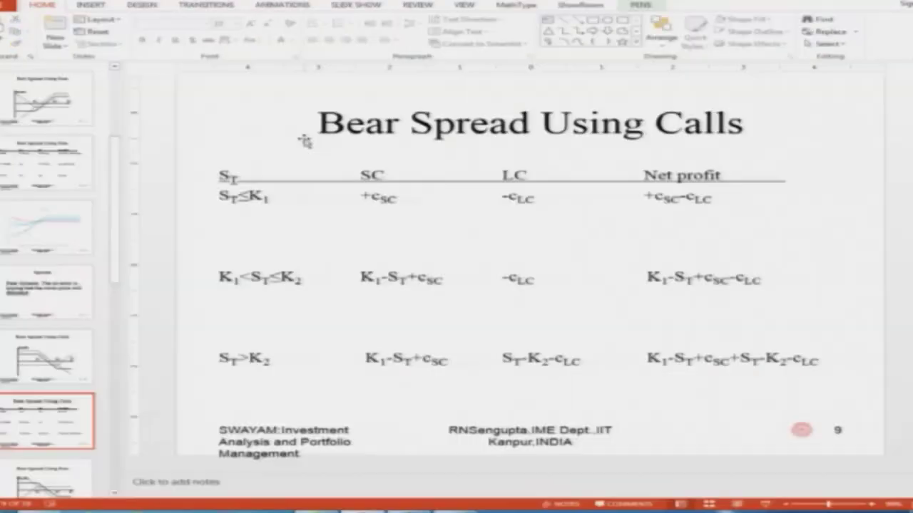
key(alt+Tab)
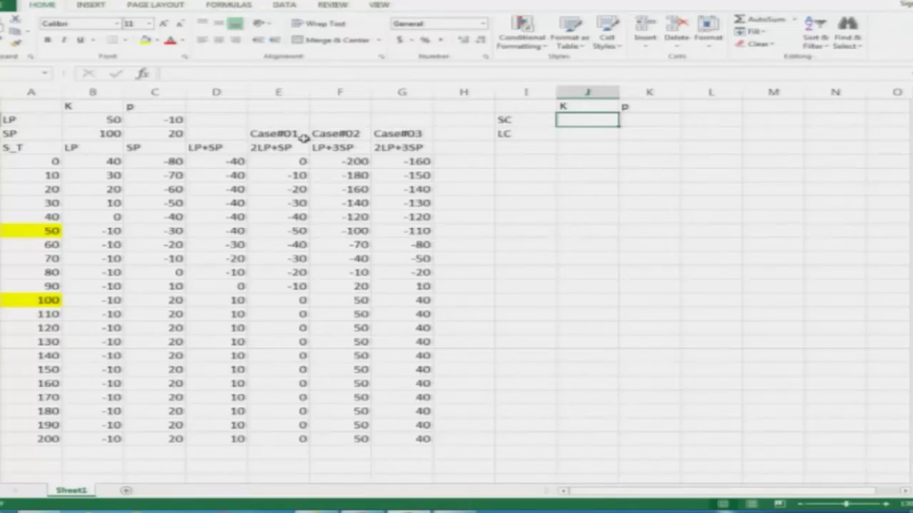
text(50)
key(Return)
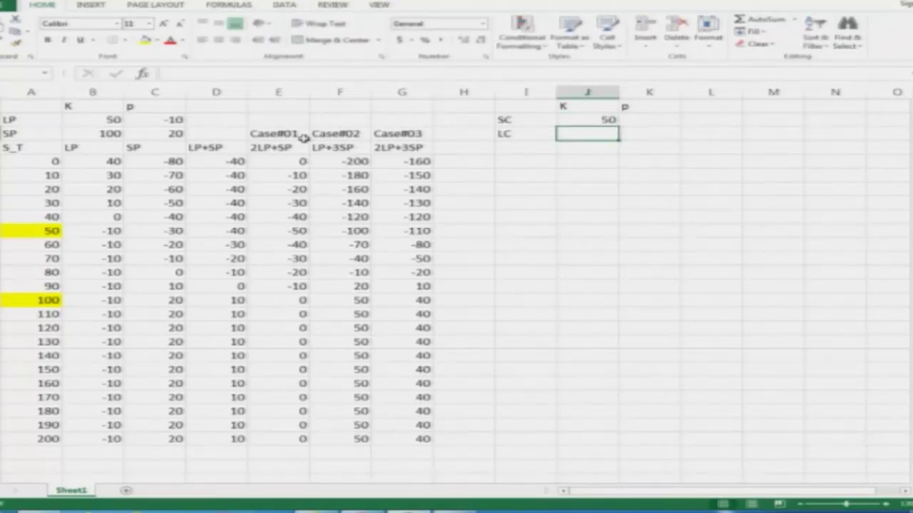
text(100)
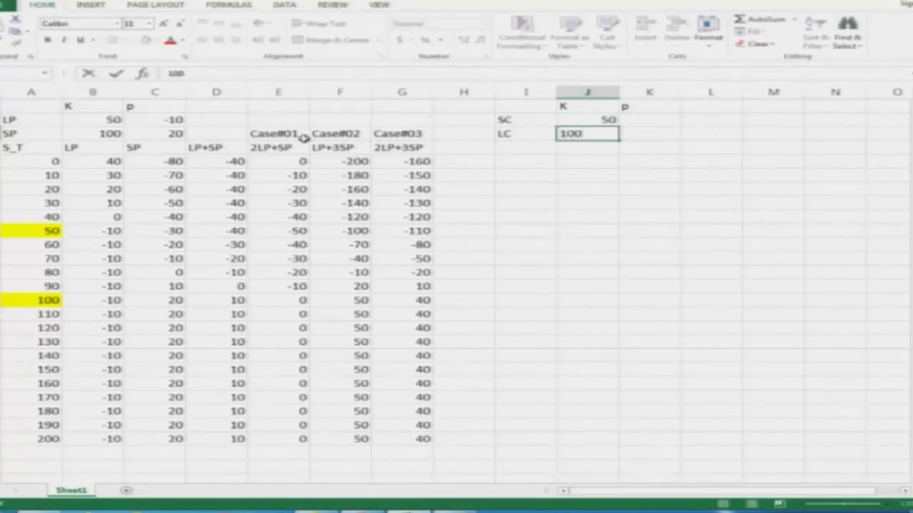
key(Tab)
Consult the Bear Spread Using Calls slide again and enter p values of +10 for SC and -20 for LC.
key(Up)
key(alt+Tab)
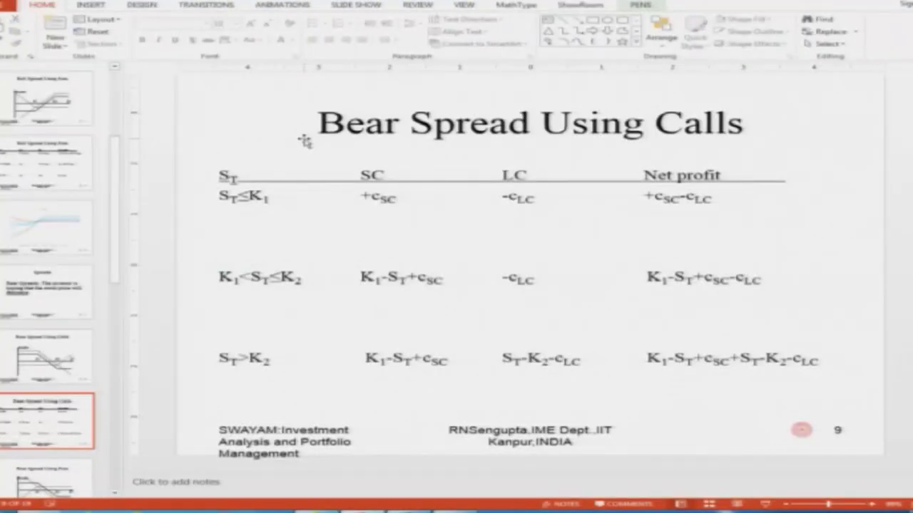
key(alt+Tab)
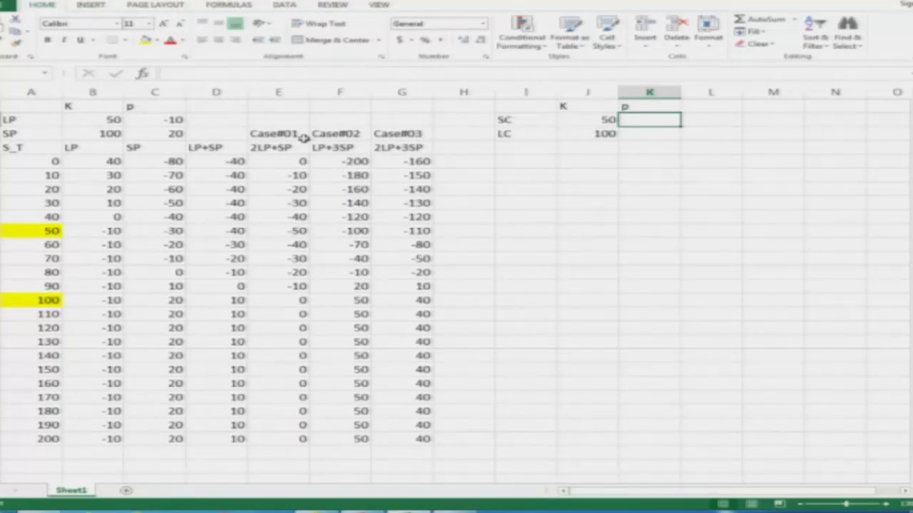
text(=10)
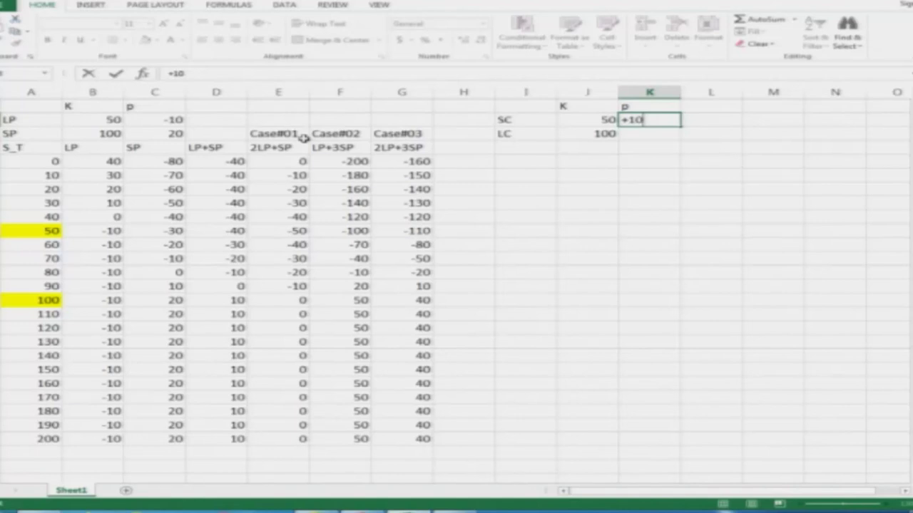
key(Return)
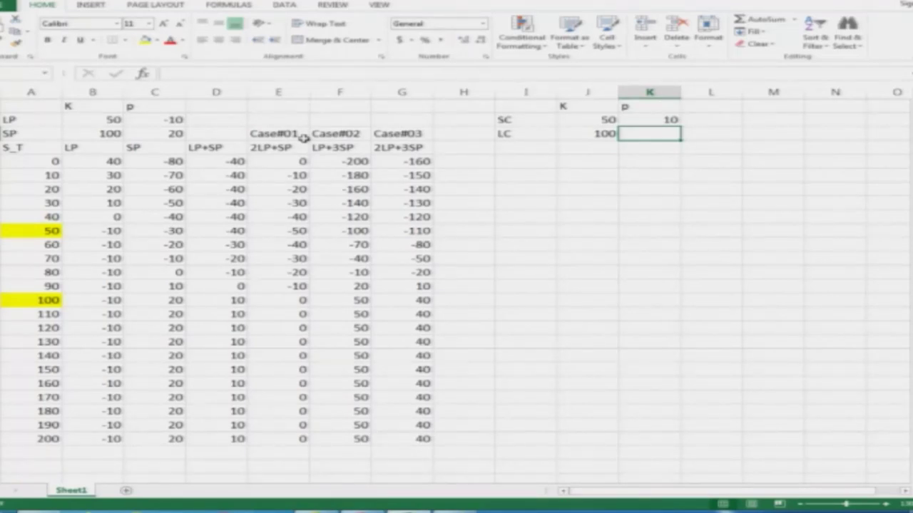
text(-20)
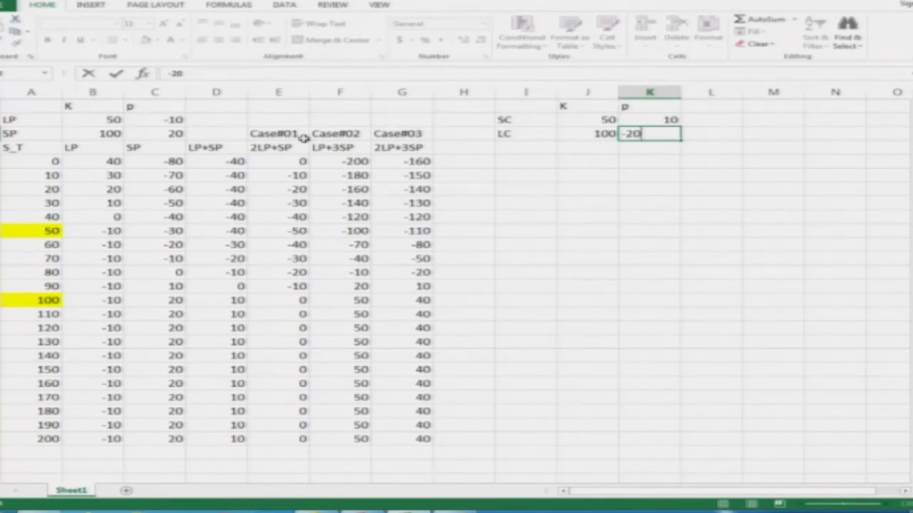
key(Return)
key(Down)
key(Left)
key(Up)
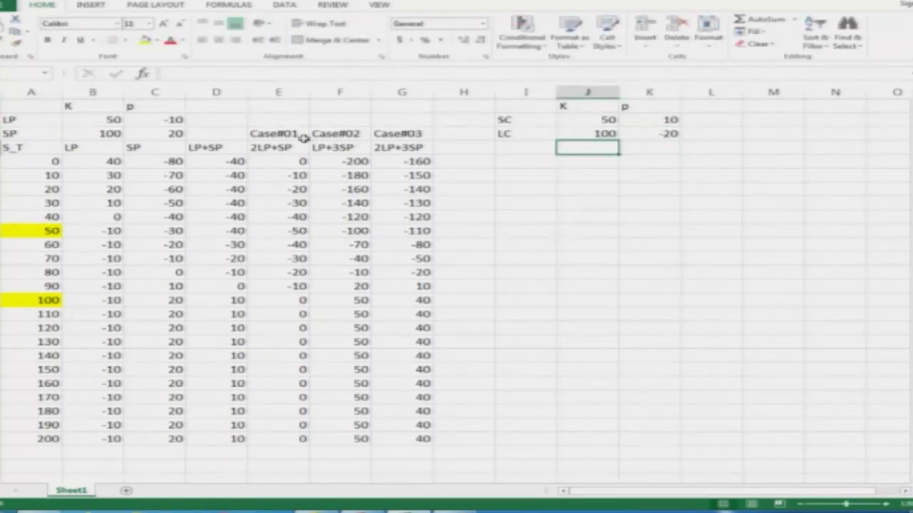
key(Left)
key(Left)
key(Left)
key(Left)
key(Left)
key(Left)
key(Left)
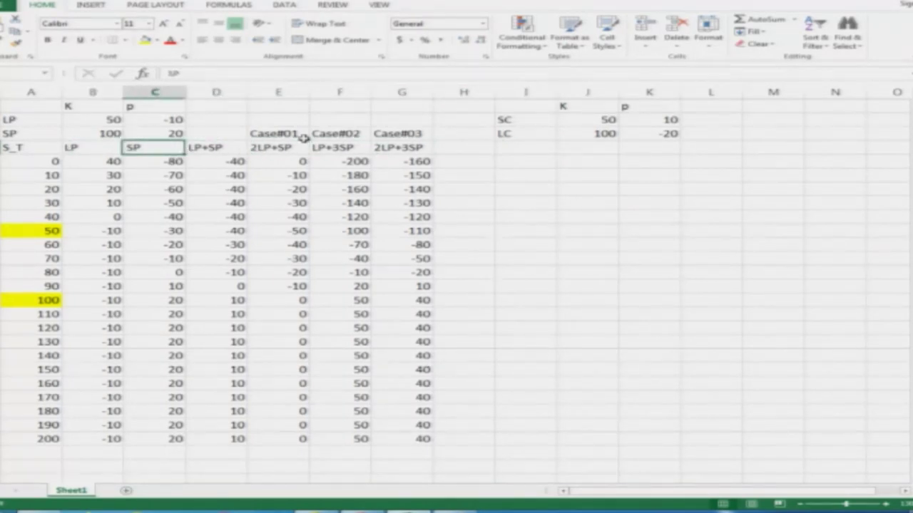
key(Right)
key(Right)
key(Right)
key(Right)
key(Right)
key(Right)
key(Right)
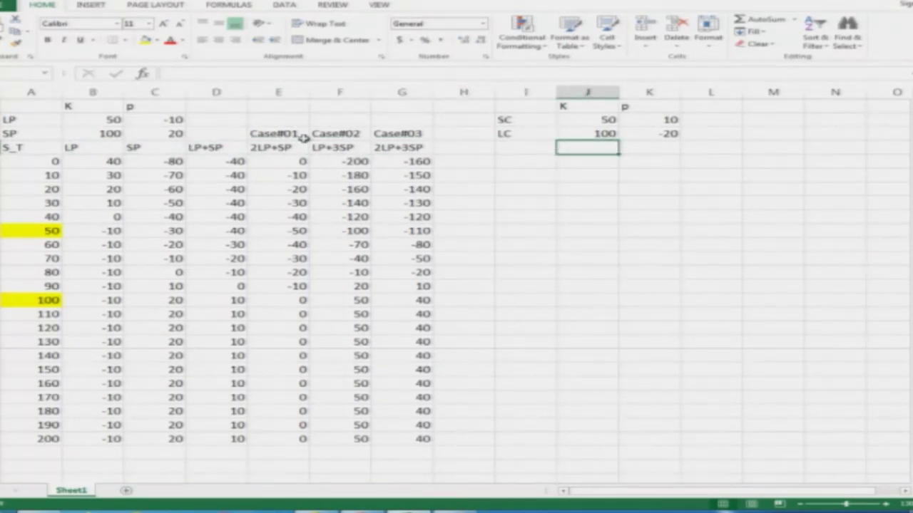
Add the column headings SC, LC and SC+LC in cells J4 to L4.
text(L)
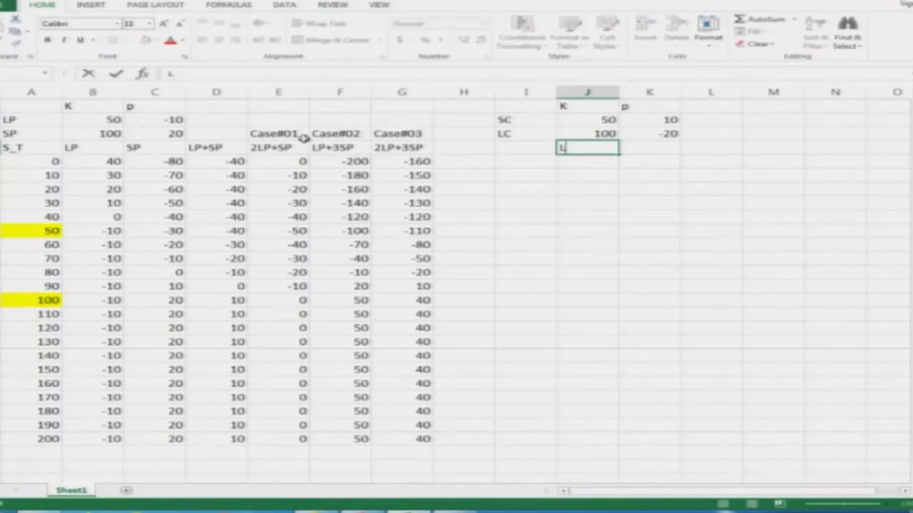
key(BackSpace)
text(SC)
key(Tab)
text(LC)
key(Tab)
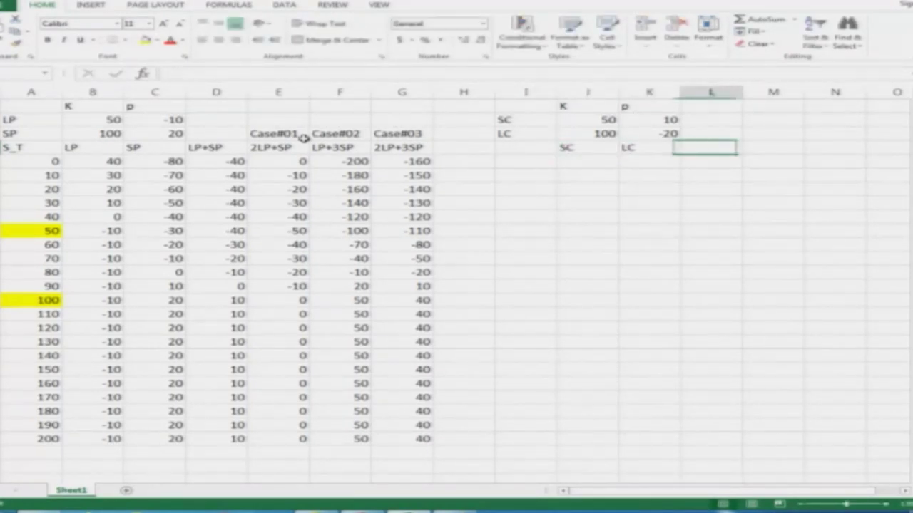
text(SC)
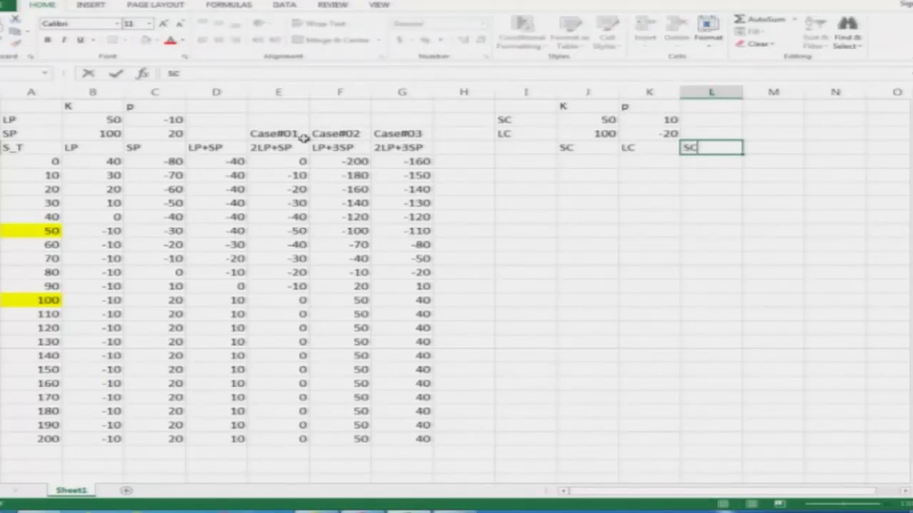
text(+LC)
key(Tab)
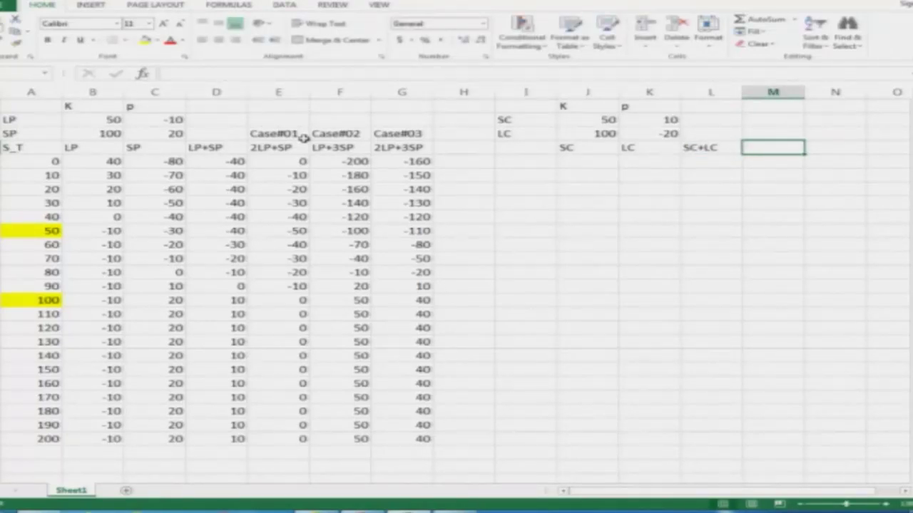
Copy the S_T column with its heading from A4:A25 into the new table starting at cell I4.
key(Down)
key(Left)
key(Left)
key(Left)
key(Left)
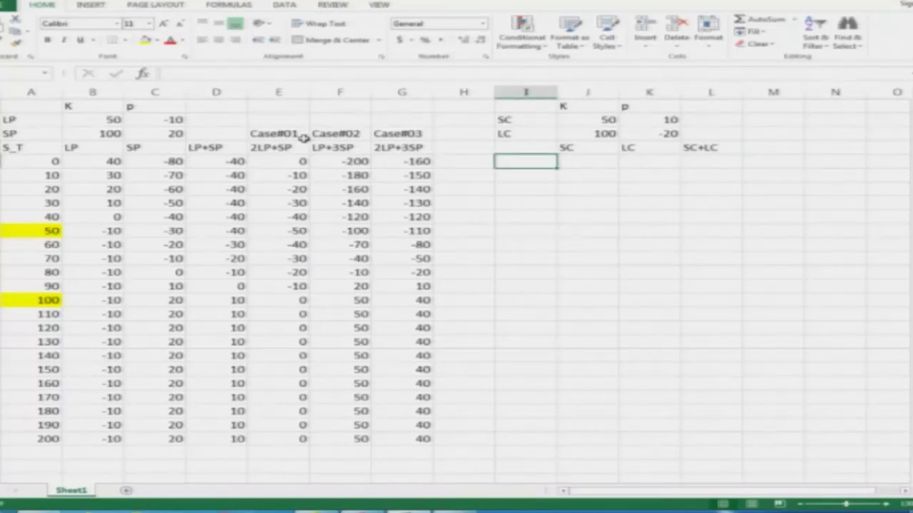
key(Left)
key(Left)
key(Left)
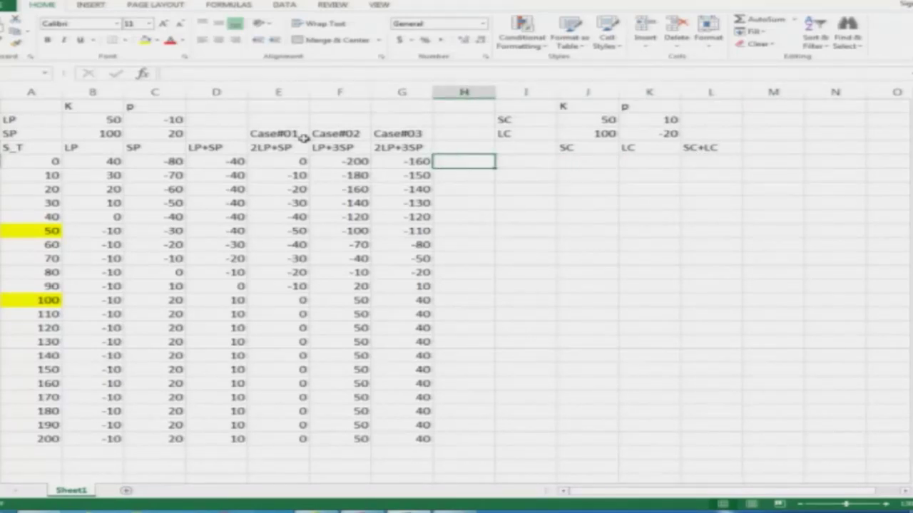
key(Home)
key(Up)
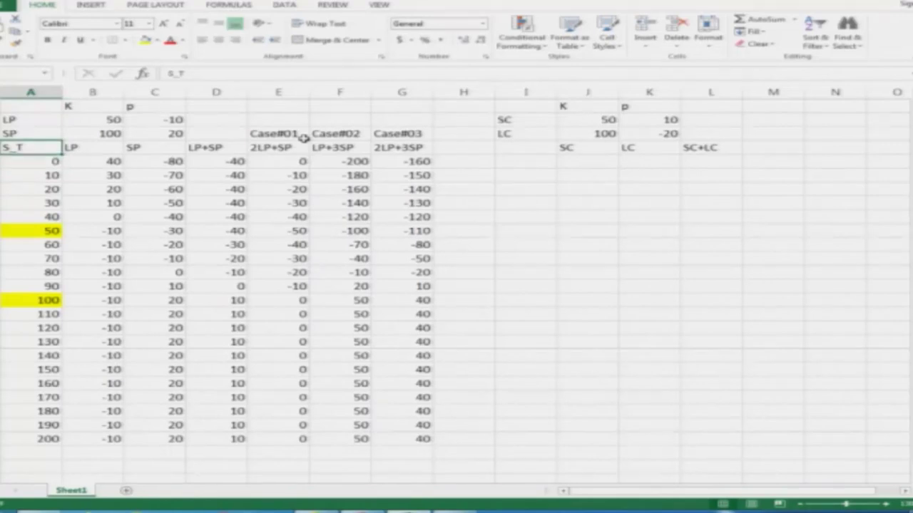
key(shift+Down)
key(shift+Down)
key(shift+Down)
key(shift+Down)
key(shift+Down)
key(shift+Down)
key(shift+Down)
key(shift+Down)
key(shift+Down)
key(shift+Down)
key(shift+Down)
key(shift+Down)
key(shift+Down)
key(shift+Down)
key(shift+Down)
key(shift+Down)
key(shift+Down)
key(shift+Down)
key(shift+Down)
key(shift+Down)
key(shift+Down)
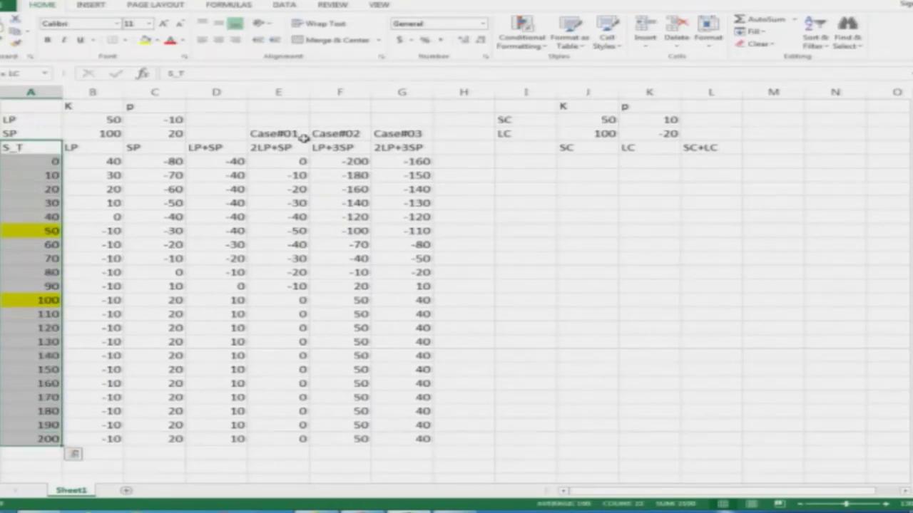
key(ctrl+c)
key(Right)
key(Right)
key(Right)
key(Right)
key(Right)
key(Right)
key(Right)
key(Right)
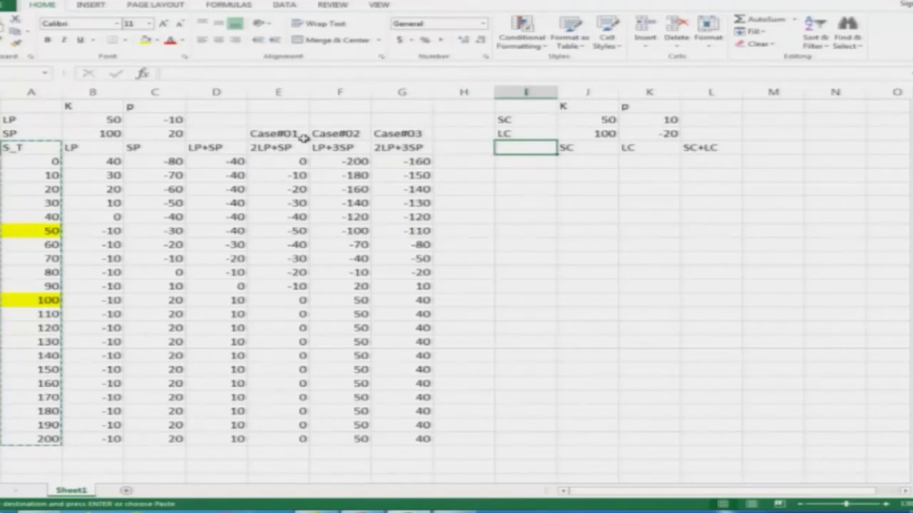
key(ctrl+v)
key(Escape)
Check the Bear Spread Using Calls slide in PowerPoint and enter the SC payoff formula =K2 in Excel cell J5.
key(Right)
key(Down)
key(alt+Tab)
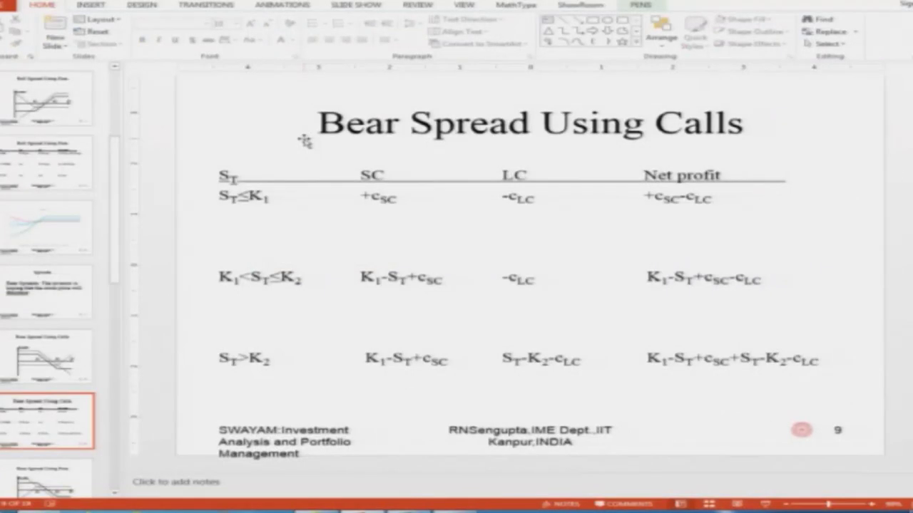
key(alt+Tab)
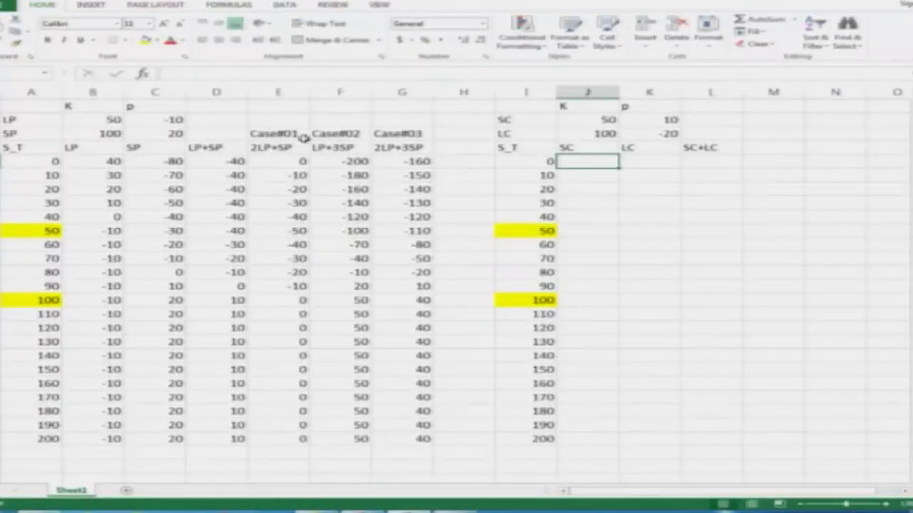
text(=)
key(Up)
key(Up)
key(Right)
key(Up)
key(Return)
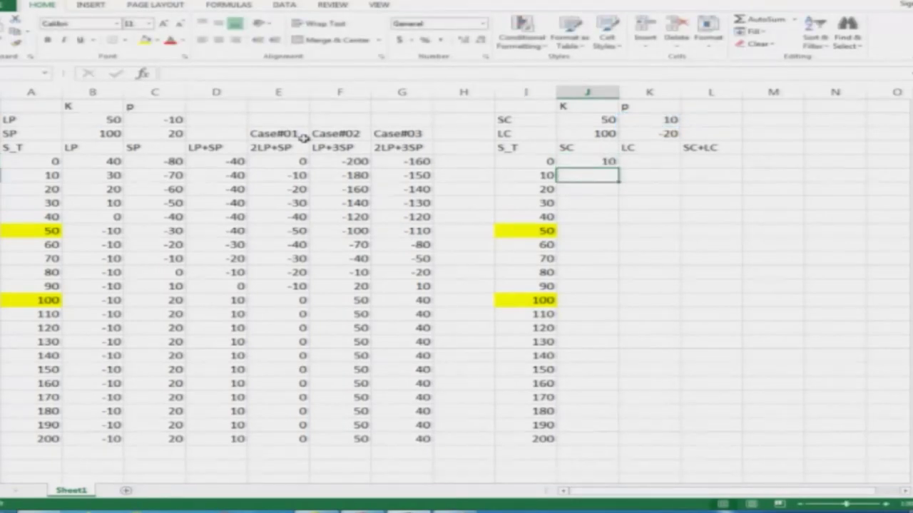
Check the PowerPoint slide again and try copying the relative J5 formula down to J6:J10 in Excel.
key(alt+Tab)
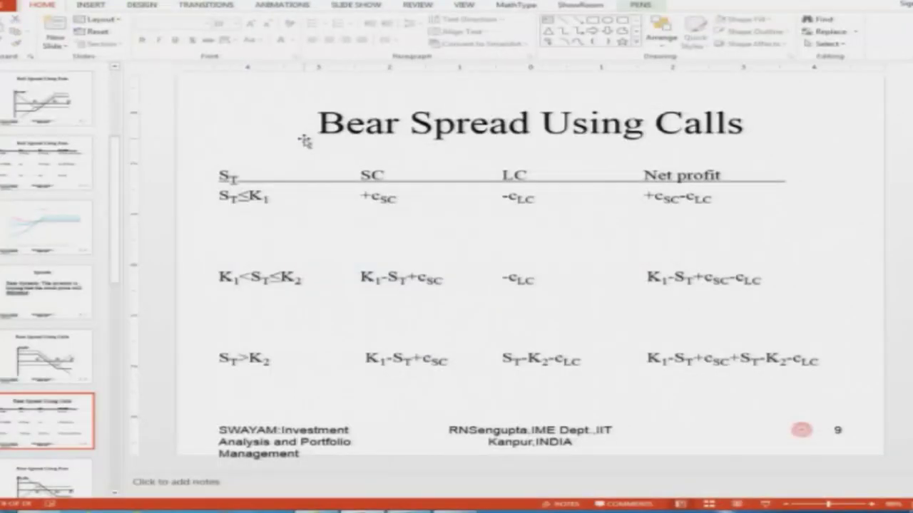
key(alt+Tab)
key(Up)
key(ctrl+c)
key(Down)
key(shift+Down)
key(shift+Down)
key(shift+Down)
key(shift+Down)
key(ctrl+v)
key(Escape)
Make the K2 reference in the J5 formula absolute.
key(Down)
key(Up)
key(Up)
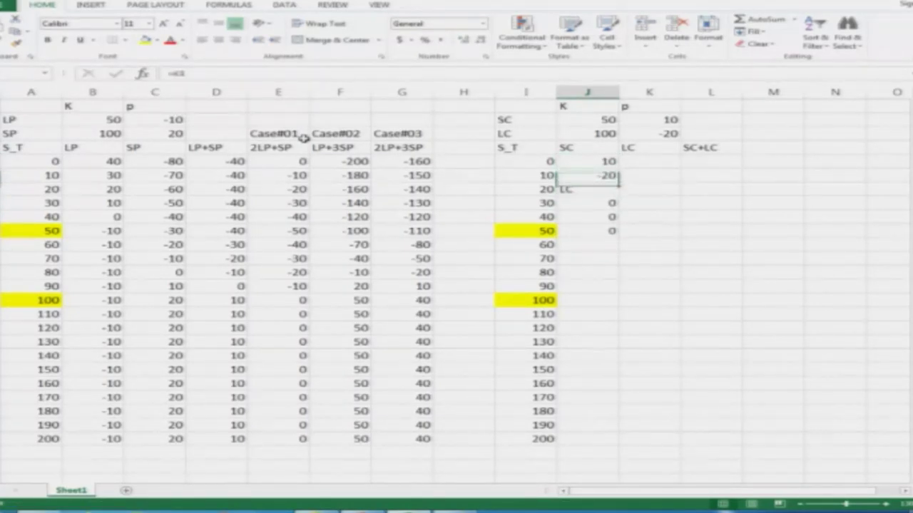
key(F2)
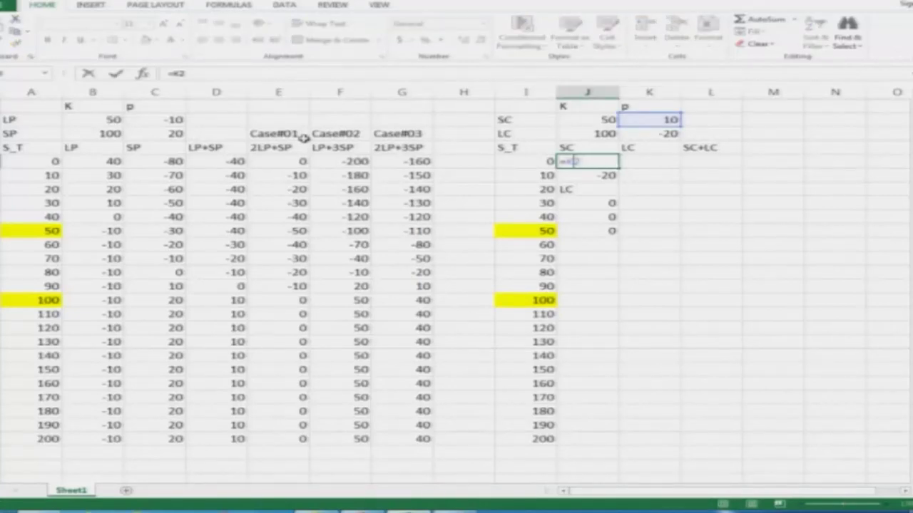
key(F4)
key(Return)
Copy the corrected J5 formula down the SC column to J6:J10, for S_T values 10 to 50.
key(Up)
key(ctrl+c)
key(Down)
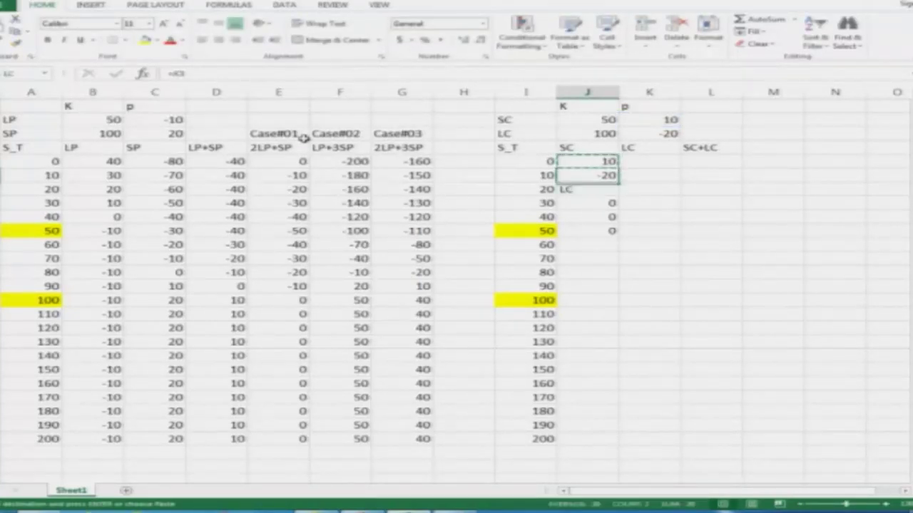
key(shift+Down)
key(shift+Down)
key(shift+Down)
key(shift+Down)
key(ctrl+v)
key(Escape)
Enter =J2-I11+K2 in Excel cell J11, following the SC payoff expression on the PowerPoint slide for S_T above K1.
key(Down)
key(Down)
key(Down)
key(Down)
key(Down)
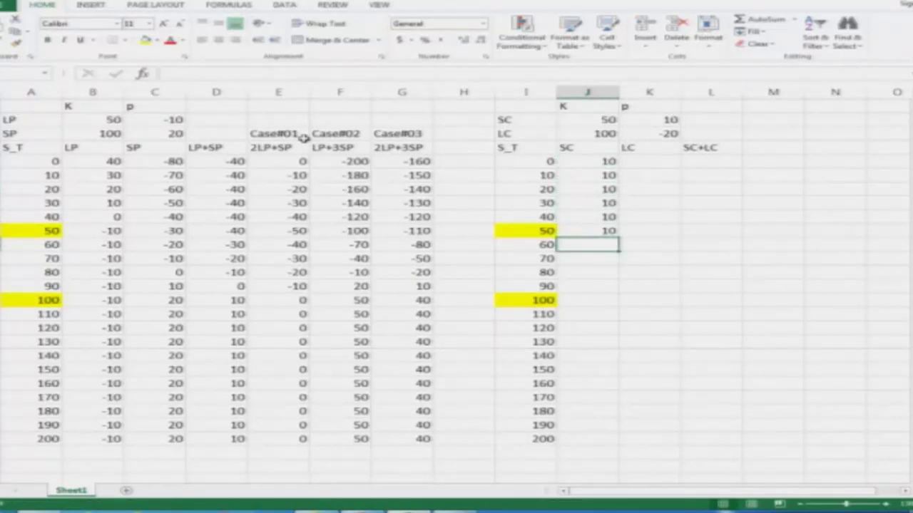
key(alt+Tab)
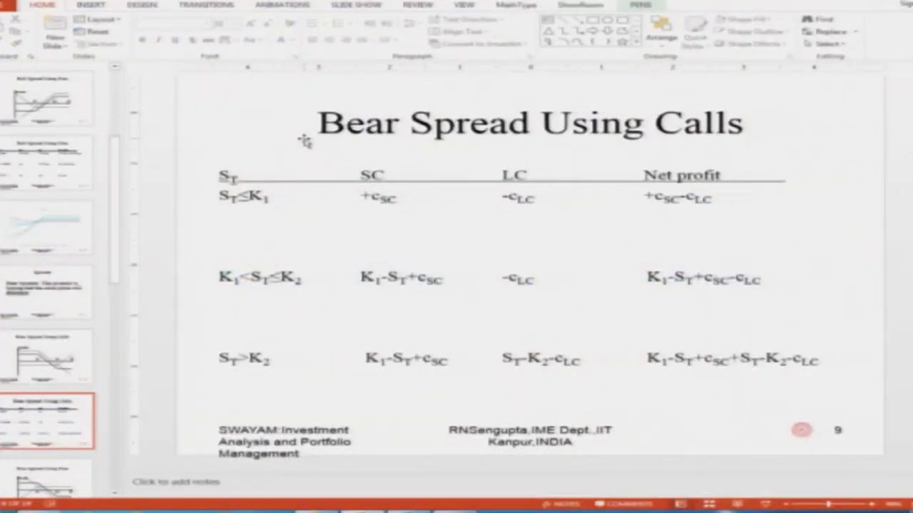
key(alt+Tab)
text(=)
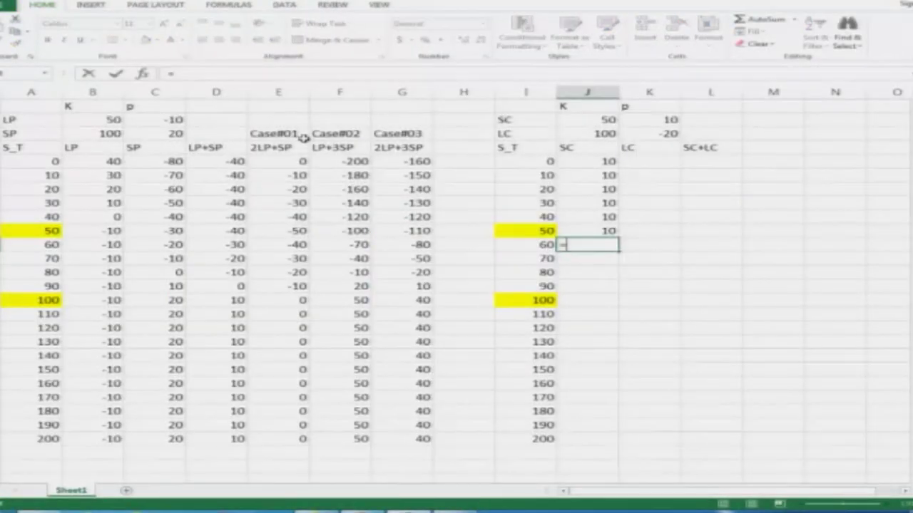
key(Up)
key(Up)
key(Up)
key(Up)
key(Up)
key(Up)
key(Up)
key(Up)
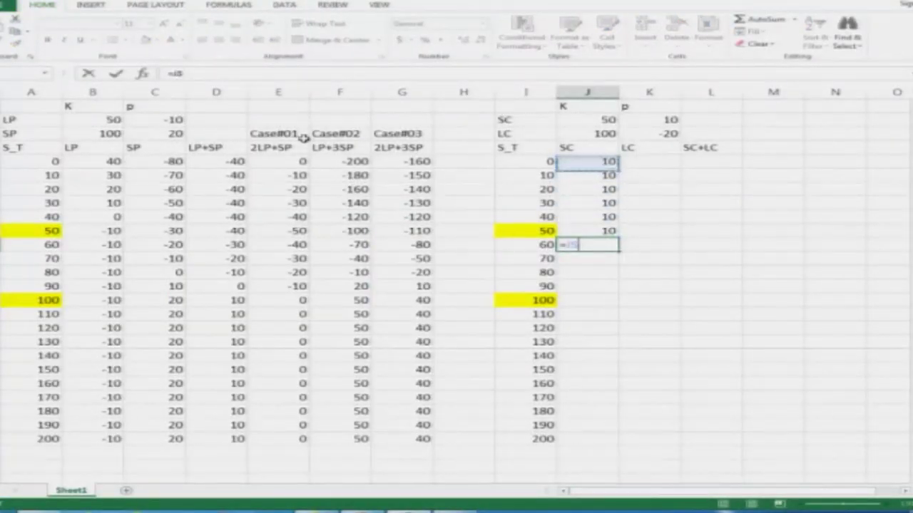
key(Up)
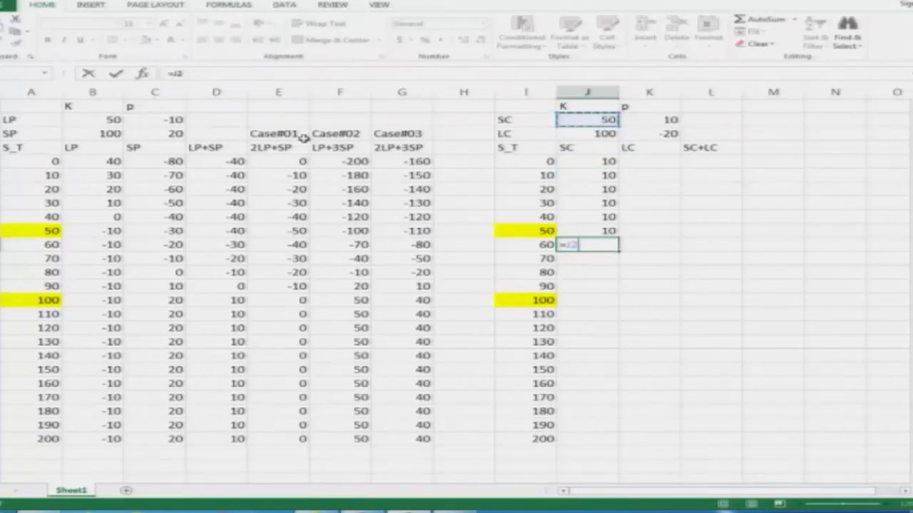
key(alt+Tab)
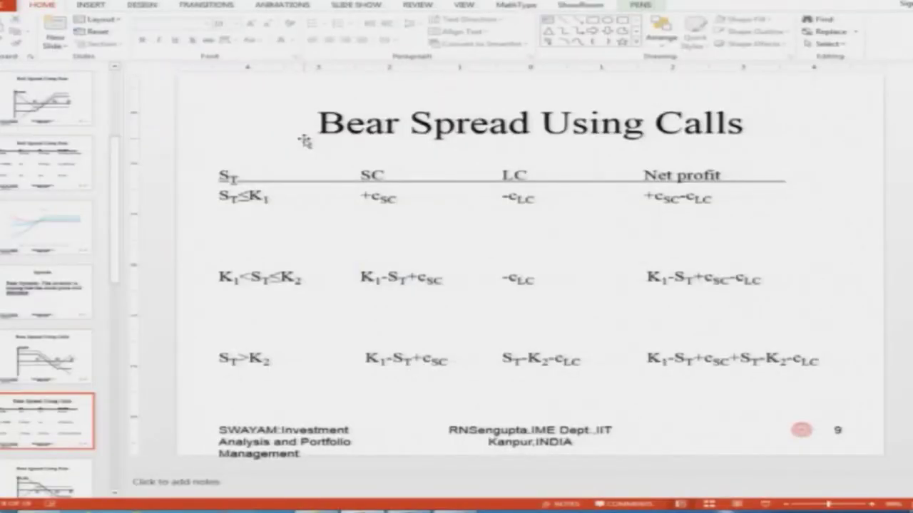
key(alt+Tab)
text(-)
key(Left)
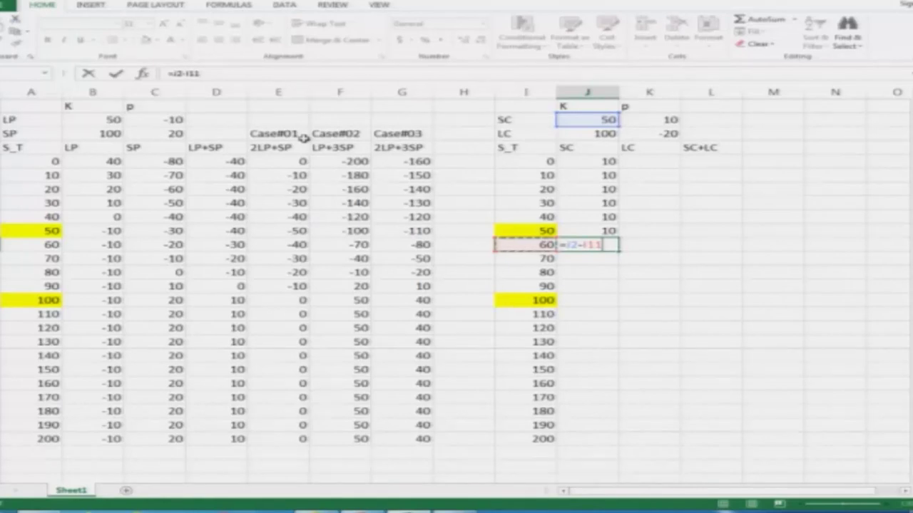
key(alt+Tab)
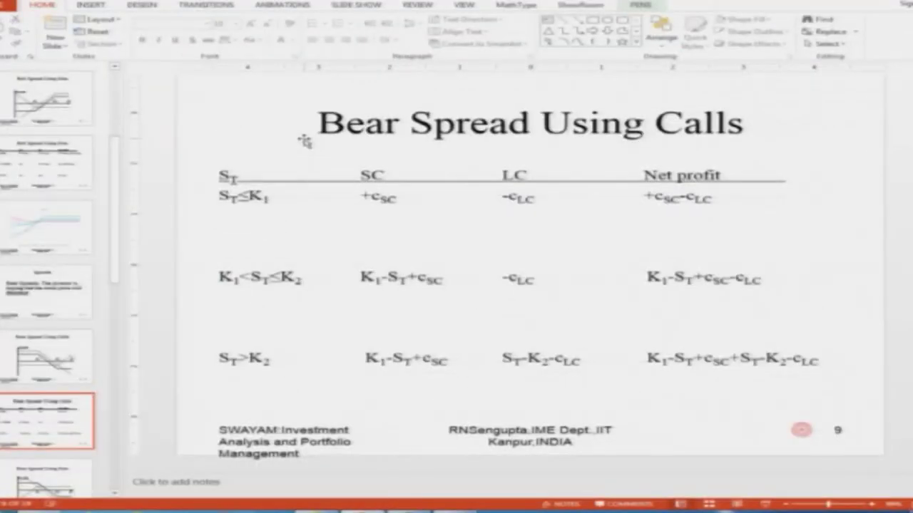
key(alt+Tab)
text(+)
key(Up)
key(Up)
key(Up)
key(Up)
key(Up)
key(Up)
key(Up)
key(Up)
key(Up)
key(Right)
key(Return)
Make the strike and premium references in J11 absolute so the formula reads =$J$2-I11+$K$2.
key(Up)
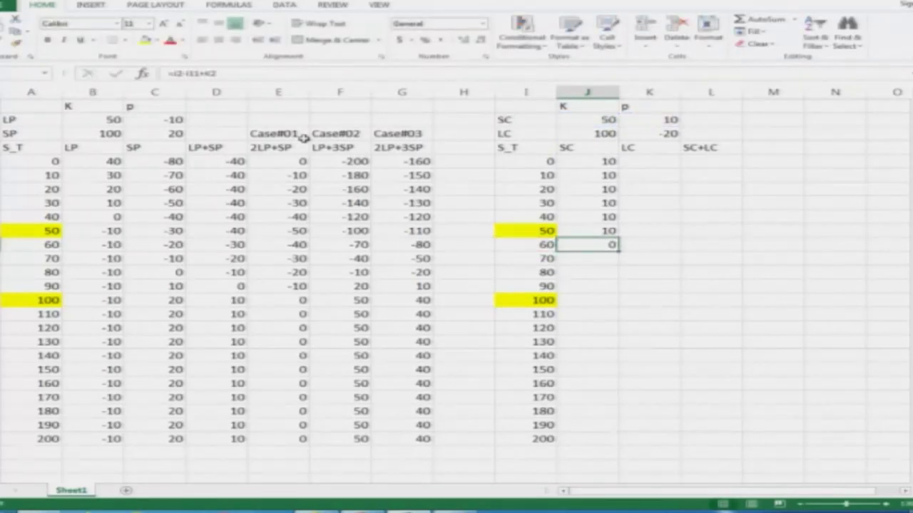
key(F2)
key(Left)
key(Left)
key(Left)
key(Left)
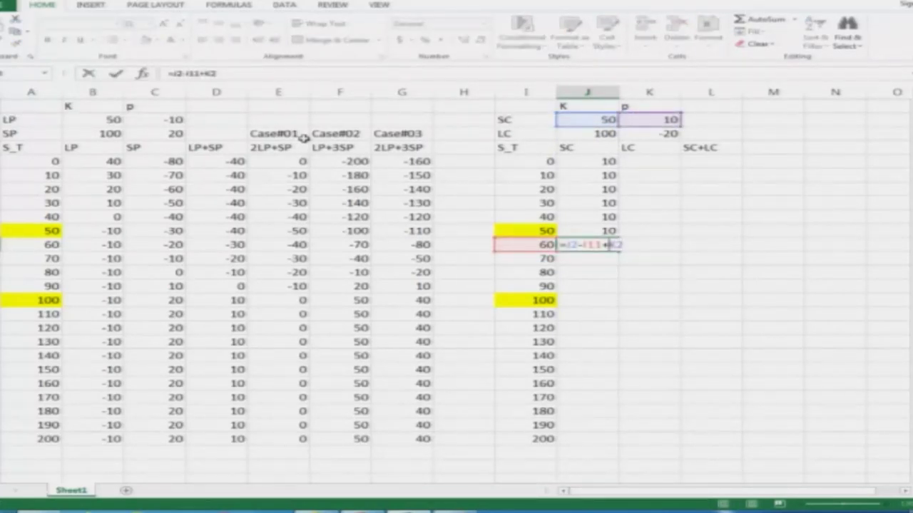
key(Left)
key(Left)
key(Left)
key(F4)
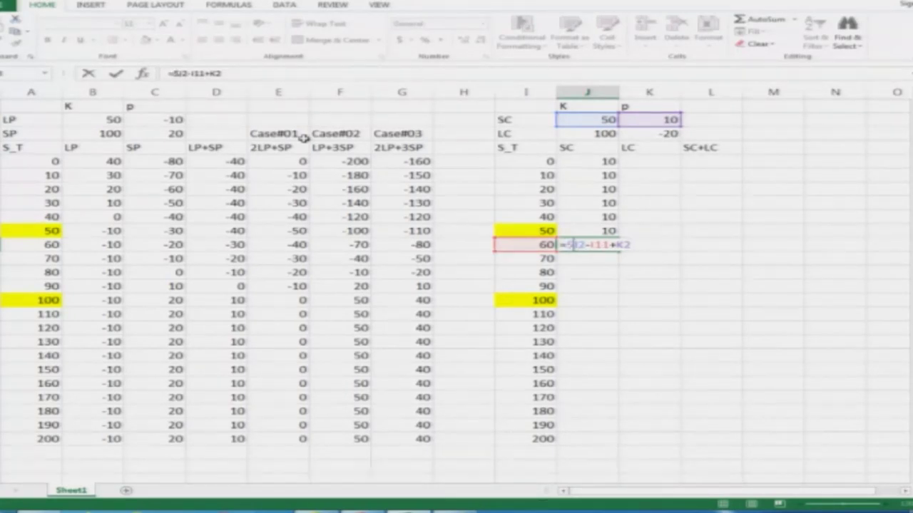
key(Right)
key(Right)
key(Right)
key(Right)
key(Right)
text($)
key(Right)
text($)
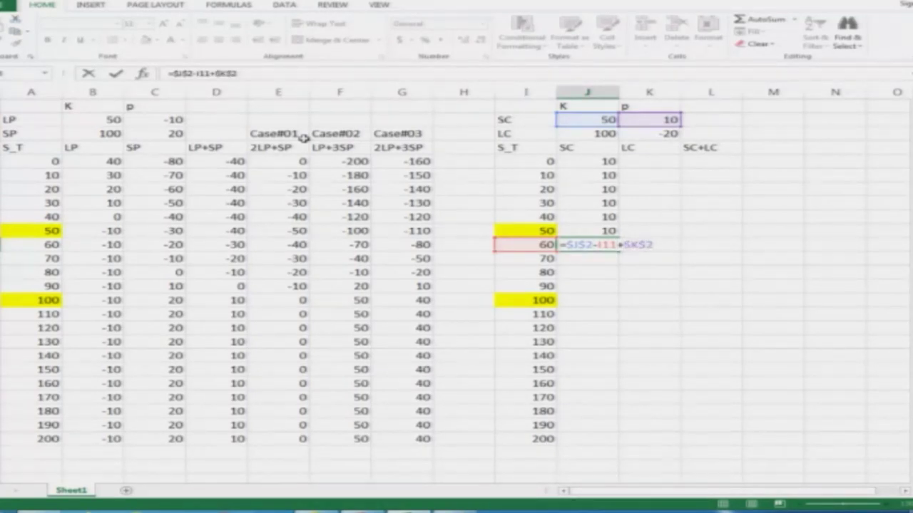
key(Return)
Copy the J11 formula down the SC column to J12:J25, for S_T values 70 to 200.
key(Up)
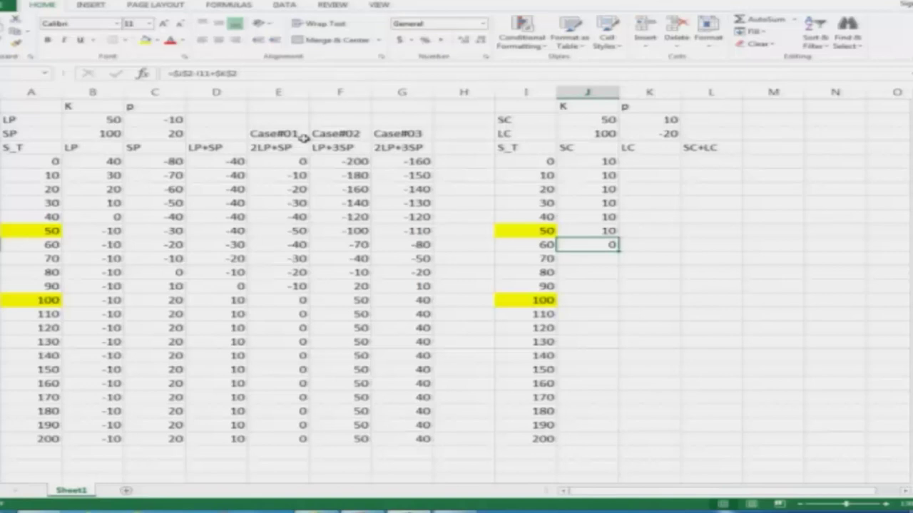
key(ctrl+c)
key(Down)
key(shift+Down)
key(shift+Down)
key(shift+Down)
key(shift+Down)
key(shift+Down)
key(shift+Down)
key(shift+Down)
key(shift+Down)
key(shift+Down)
key(shift+Down)
key(shift+Down)
key(shift+Down)
key(shift+Down)
key(shift+Down)
key(shift+Down)
key(shift+Down)
key(shift+Down)
key(shift+Down)
key(shift+Down)
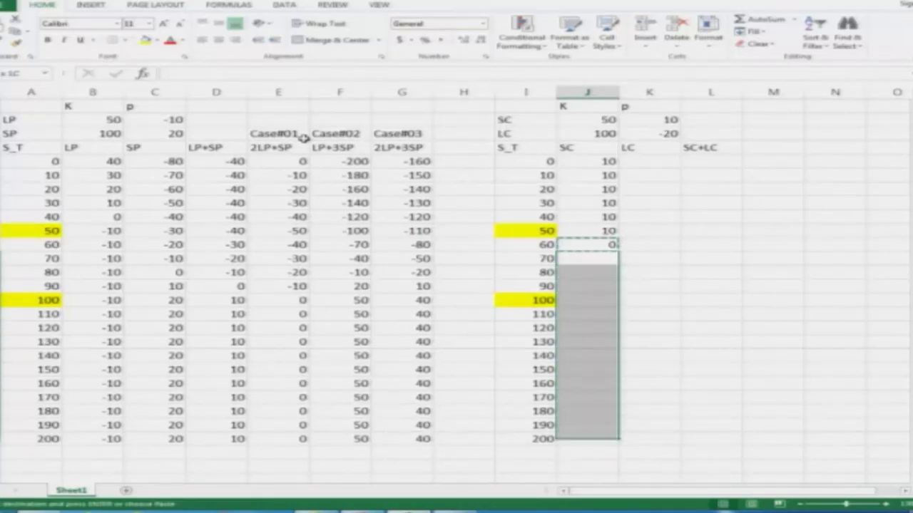
key(ctrl+v)
key(Escape)
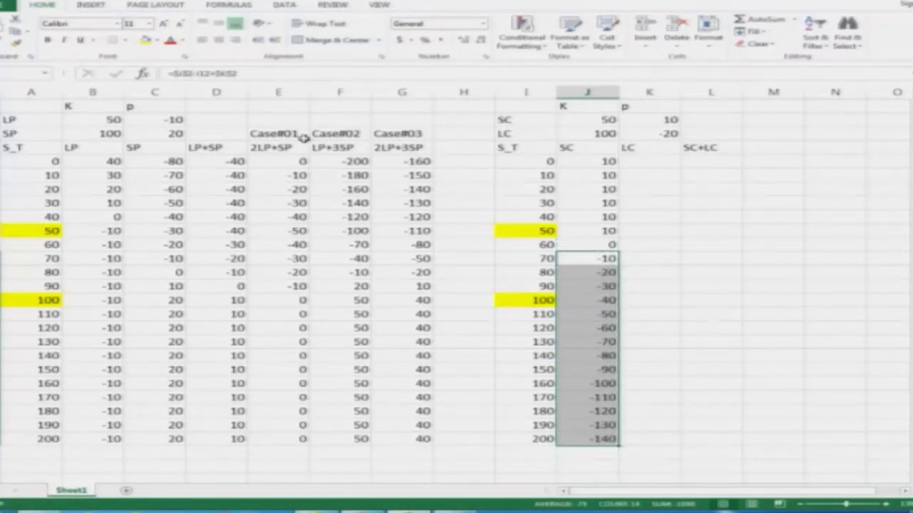
Check the copied formulas in the SC column, examining the cell references in J14.
key(Up)
key(Up)
key(Up)
key(Down)
key(Down)
key(Down)
key(Down)
key(Down)
key(Down)
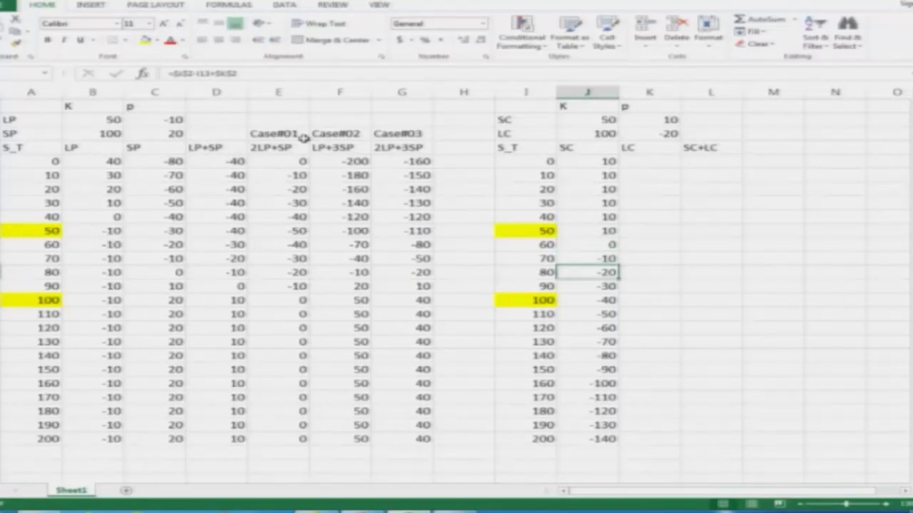
key(Down)
key(F2)
key(Escape)
Enter =K3 in Excel cell K5 after consulting the LC payoff expression on the PowerPoint slide.
key(Up)
key(Up)
key(Up)
key(Up)
key(Up)
key(Up)
key(Up)
key(Up)
key(Up)
key(Up)
key(Up)
key(Right)
key(alt+Tab)
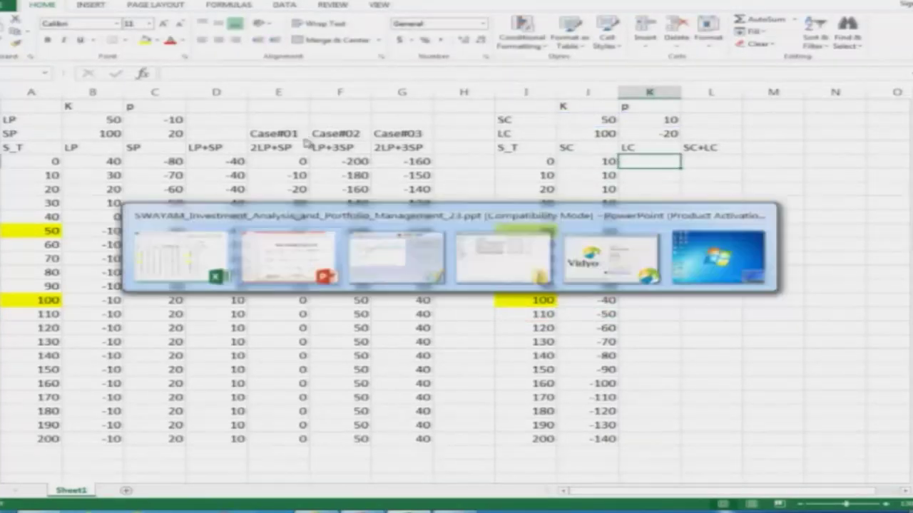
key(alt+Tab)
text(=)
key(Up)
key(Up)
key(F4)
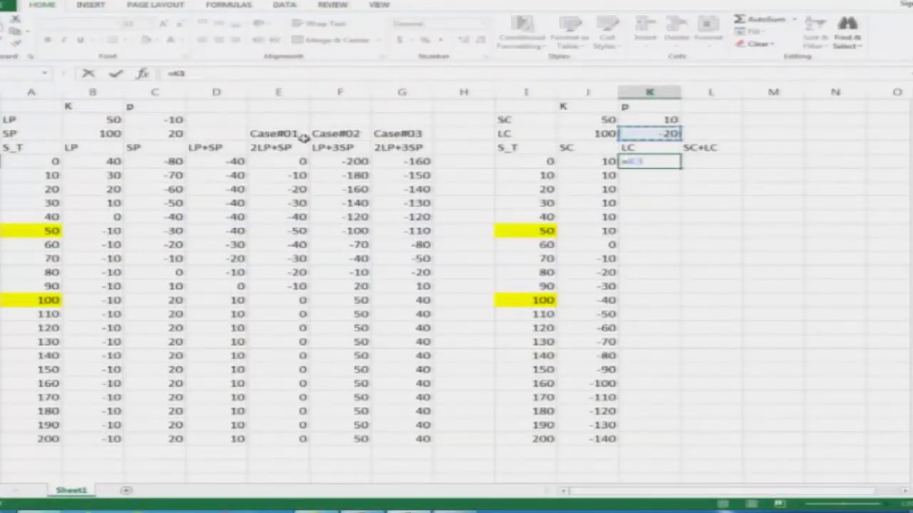
key(Return)
key(Up)
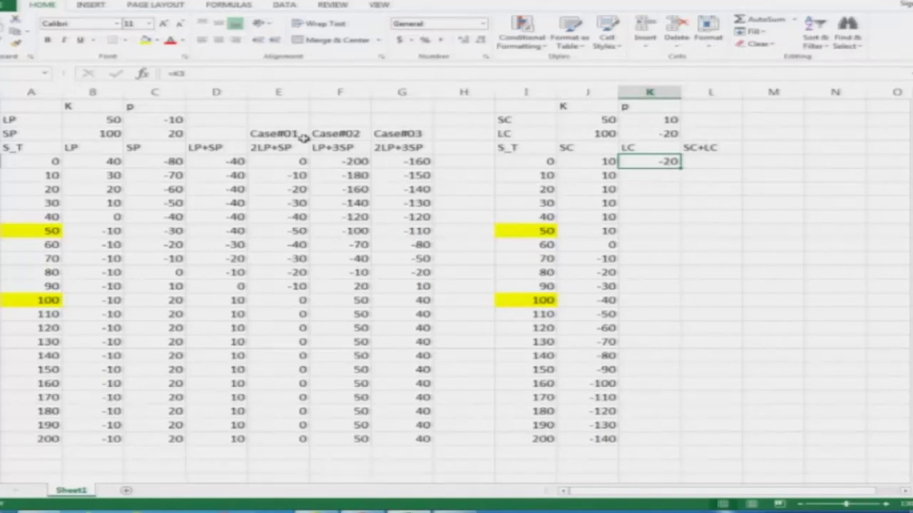
Make the premium reference in K5 absolute so the formula reads =$K$3.
key(F2)
key(F4)
key(F4)
key(F4)
key(F4)
key(F4)
key(Return)
key(Up)
Copy the K5 formula down the LC column to K6:K15, for S_T values 10 to 100.
key(ctrl+c)
key(Down)
key(shift+Down)
key(shift+Down)
key(shift+Down)
key(shift+Down)
key(shift+Down)
key(shift+Down)
key(shift+Down)
key(shift+Down)
key(shift+Down)
key(shift+Down)
key(shift+Up)
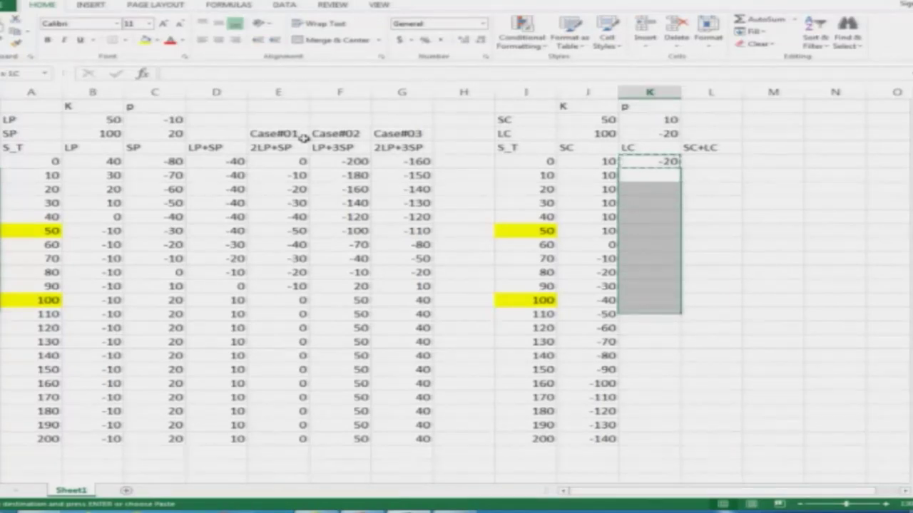
key(Return)
Enter =I16-J3+K3 in Excel cell K16, following the LC payoff expression on the PowerPoint slide for S_T above K2.
key(Down)
key(Down)
key(Down)
key(Down)
key(Down)
key(Down)
key(Down)
key(Down)
key(Down)
text(=)
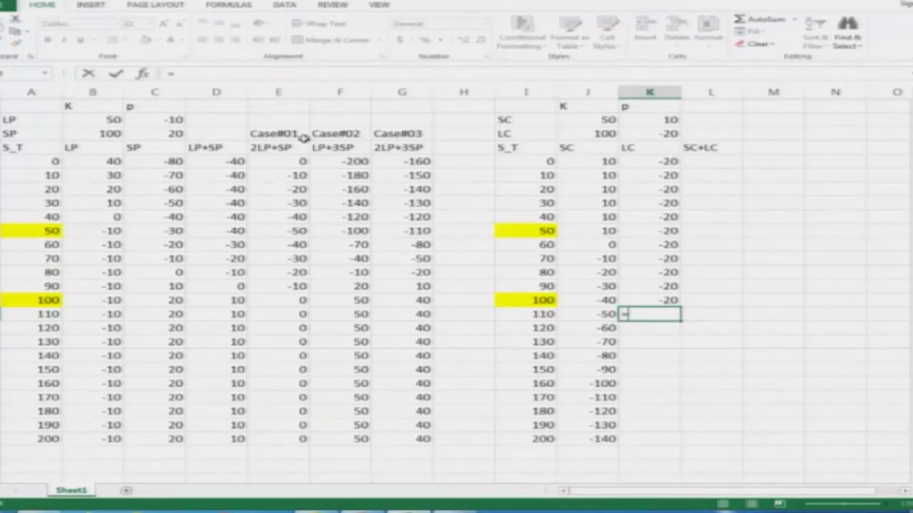
key(alt+Tab)
key(alt+Tab)
key(Left)
key(Left)
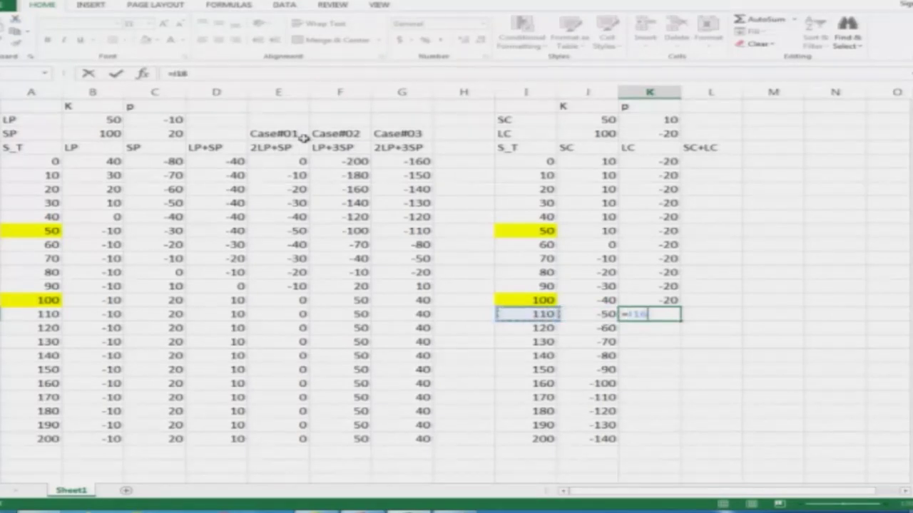
text(-)
key(alt+Tab)
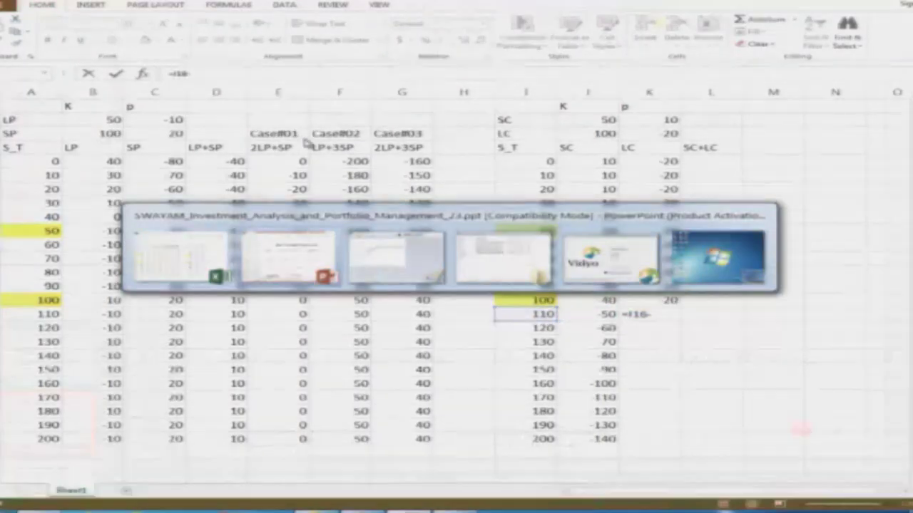
key(alt+Tab)
key(Up)
key(Up)
key(Up)
key(Up)
key(Up)
key(Up)
key(Up)
key(Up)
key(Up)
key(Up)
key(Up)
key(Up)
key(Up)
key(Left)
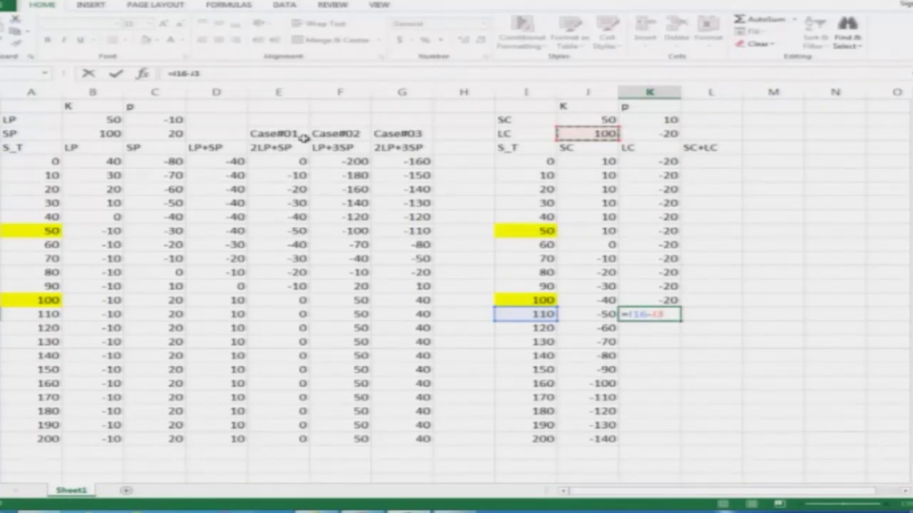
text(+)
key(Up)
key(Up)
key(Up)
key(Up)
key(Up)
key(Up)
key(Up)
key(Up)
key(Up)
key(Up)
key(Up)
key(Up)
key(Up)
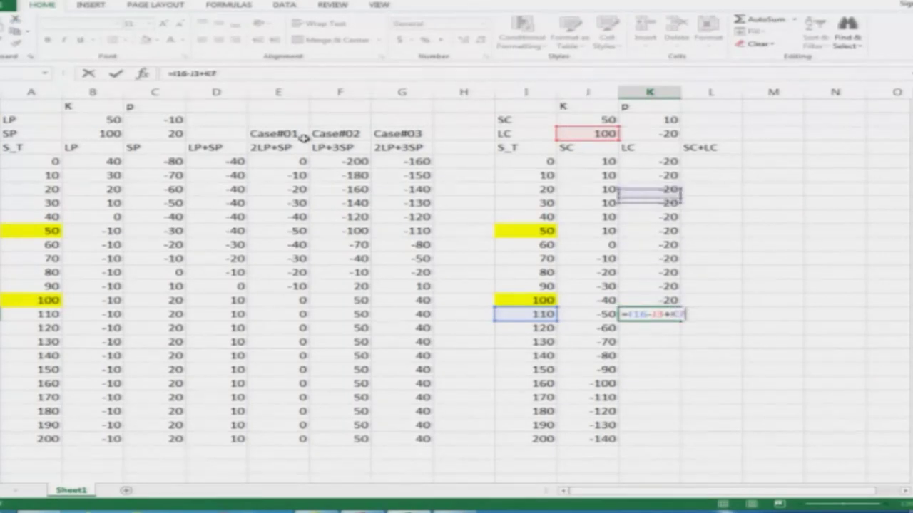
key(ctrl+Return)
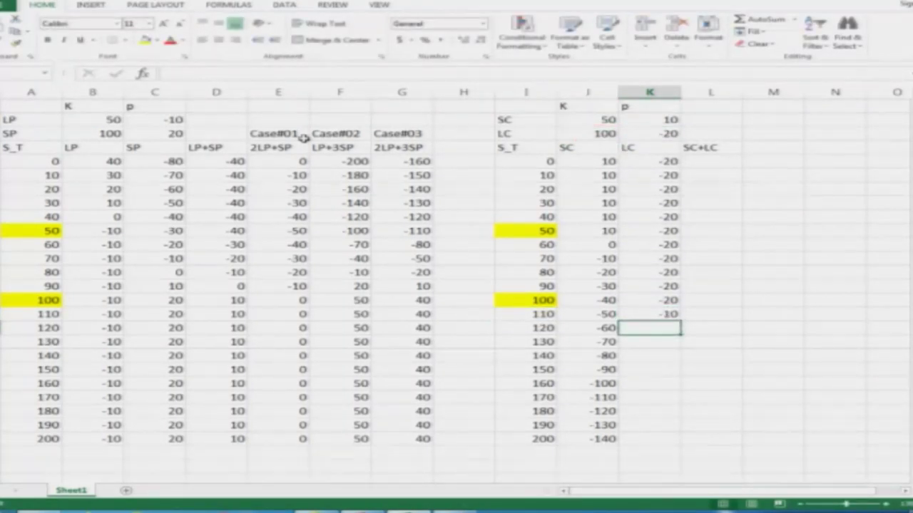
Make the strike and premium references in K16 absolute so the formula reads =I16-$J$3+$K$3.
key(F2)
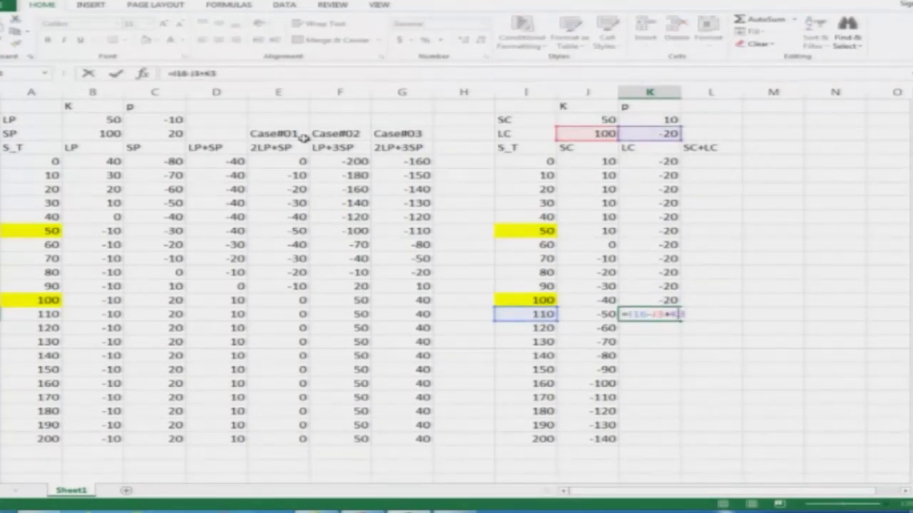
key(Left)
key(Left)
key(Left)
key(Left)
key(Left)
text($)
key(Right)
text($)
key(Right)
key(Right)
text($)
key(Right)
text($)
key(Return)
Copy the K16 formula down the LC column to K17:K25, for S_T values 120 to 200.
key(ctrl+c)
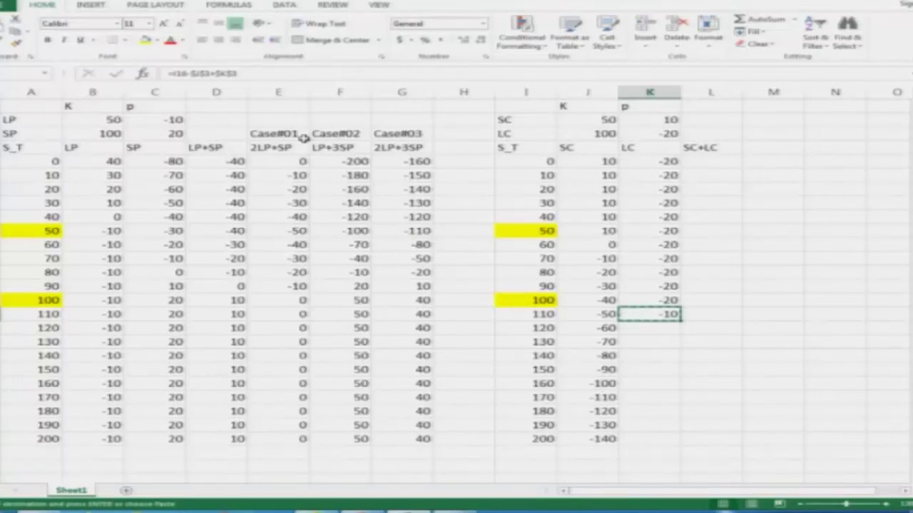
key(Down)
key(shift+Down)
key(shift+Down)
key(shift+Down)
key(shift+Down)
key(shift+Down)
key(shift+Down)
key(shift+Down)
key(shift+Down)
key(shift+Down)
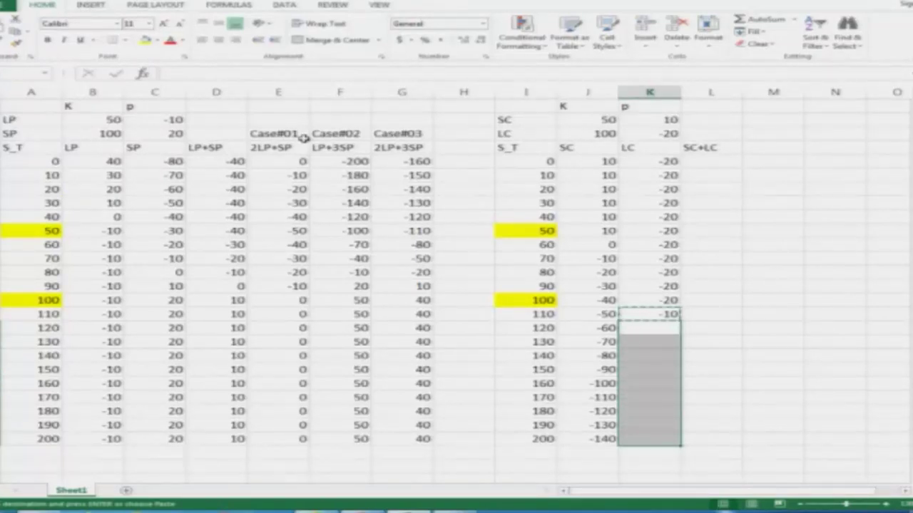
key(ctrl+v)
key(Escape)
Enter =J5+K5 in cell L5 to add the SC and LC payoffs for S_T of 0.
key(Up)
key(Up)
key(Up)
key(Up)
key(Up)
key(Up)
key(Up)
key(Up)
key(Up)
key(Up)
key(Up)
key(Up)
key(Up)
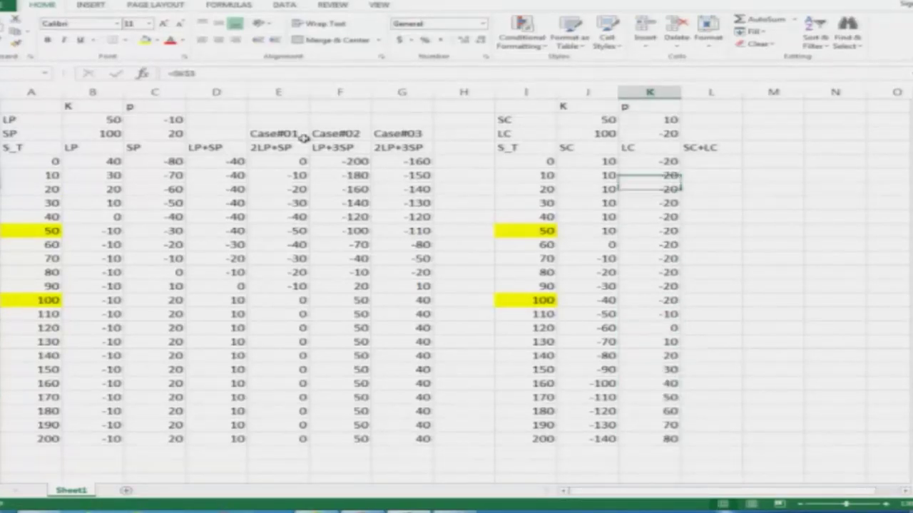
key(Down)
key(Right)
text(=)
key(Left)
key(Left)
text(+)
key(Left)
key(Return)
Copy the L5 sum formula down the SC+LC column to L6:L25, for S_T values 10 to 200.
key(Up)
key(ctrl+c)
key(Down)
key(shift+Down)
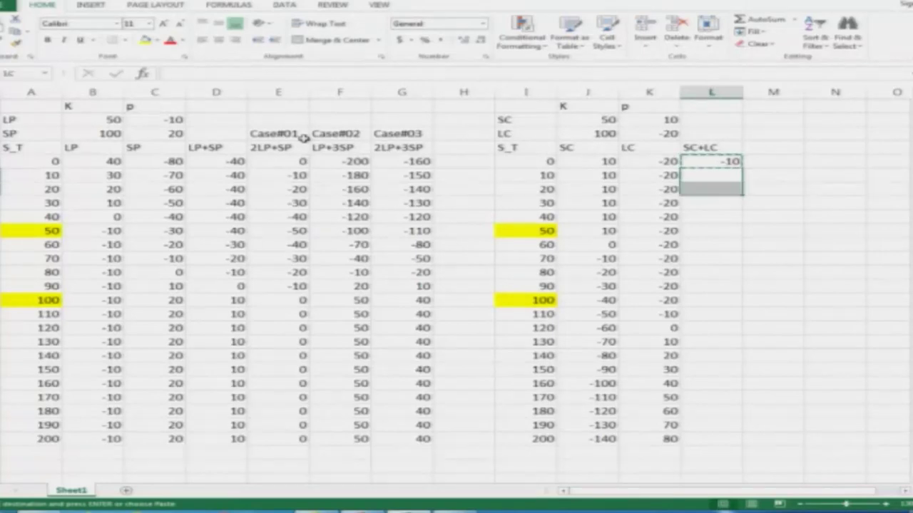
key(shift+Down)
key(shift+Down)
key(shift+Down)
key(shift+Down)
key(shift+Down)
key(shift+Down)
key(shift+Down)
key(shift+Down)
key(shift+Down)
key(shift+Down)
key(shift+Down)
key(shift+Down)
key(shift+Down)
key(shift+Down)
key(shift+Down)
key(shift+Down)
key(shift+Down)
key(shift+Down)
key(ctrl+v)
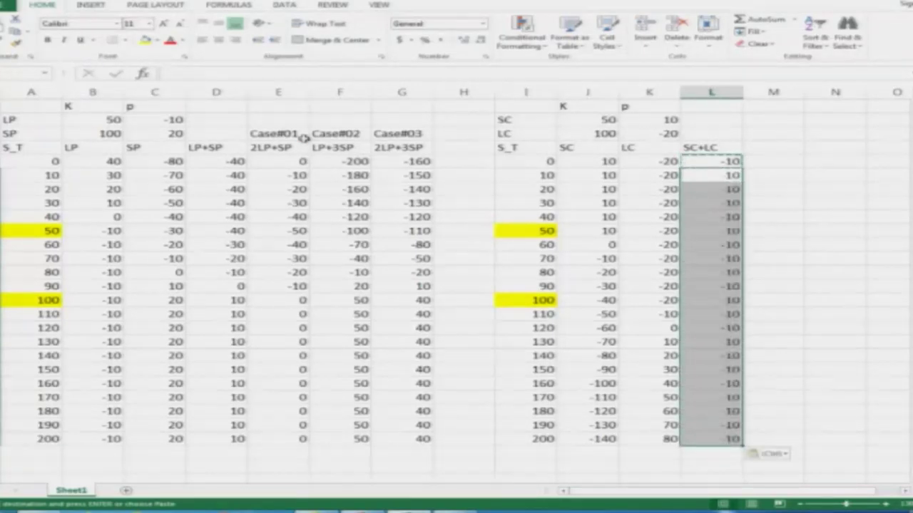
key(Up)
key(Up)
key(Down)
key(Down)
key(Down)
key(Down)
key(Down)
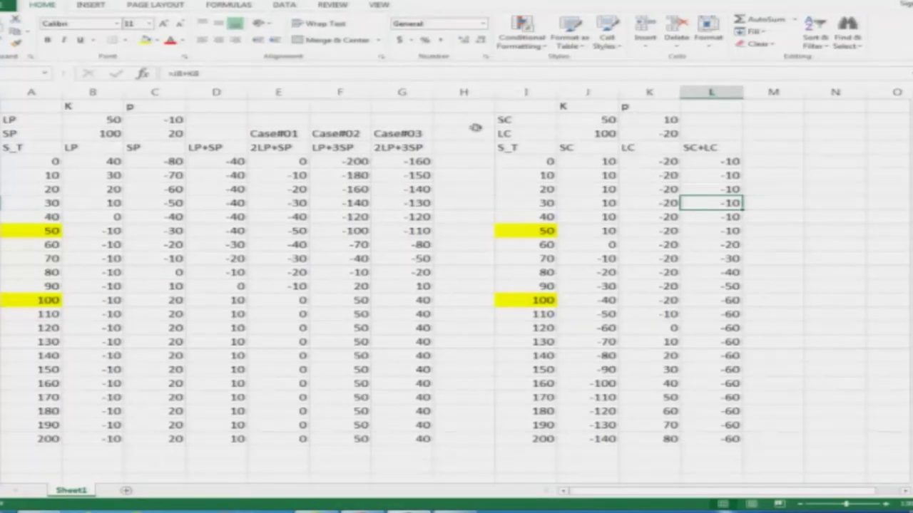
Insert a 2-D line chart from the S_T, SC, LC and SC+LC table in I4:L25 and delete its S_T series.
click(525, 149)
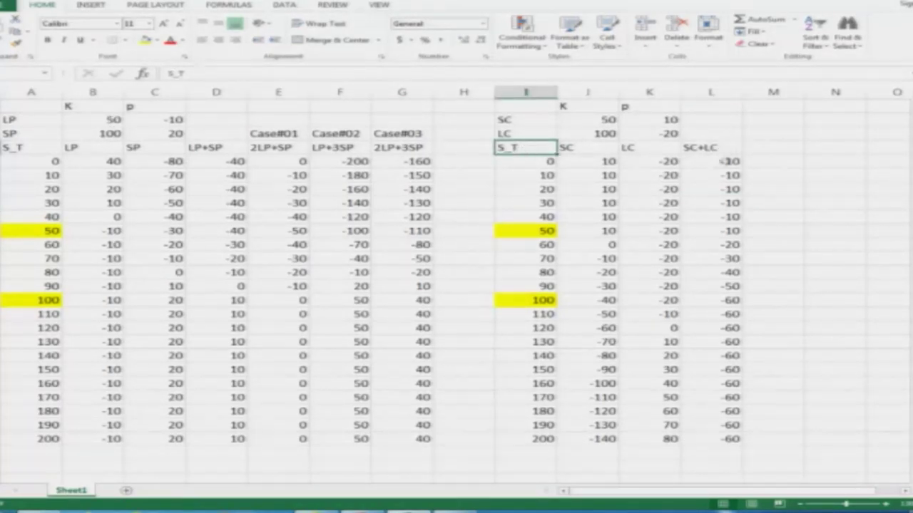
shift+click(714, 439)
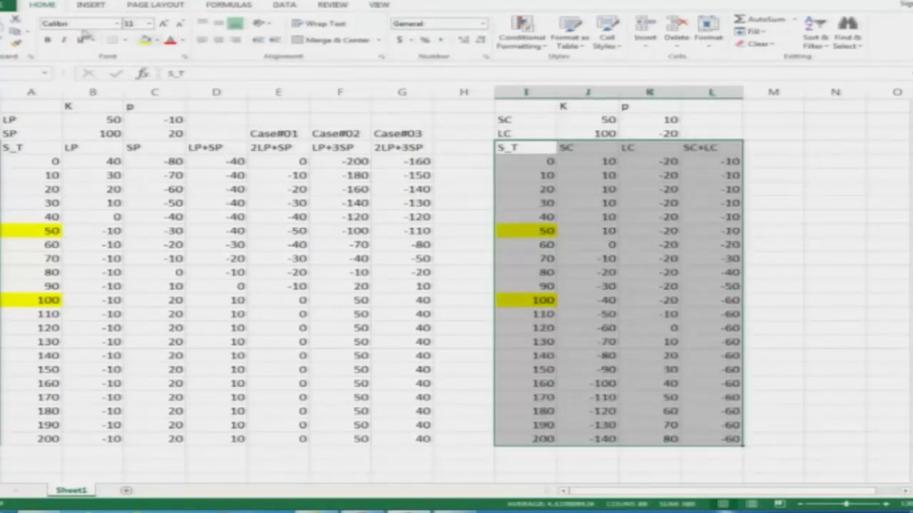
click(87, 5)
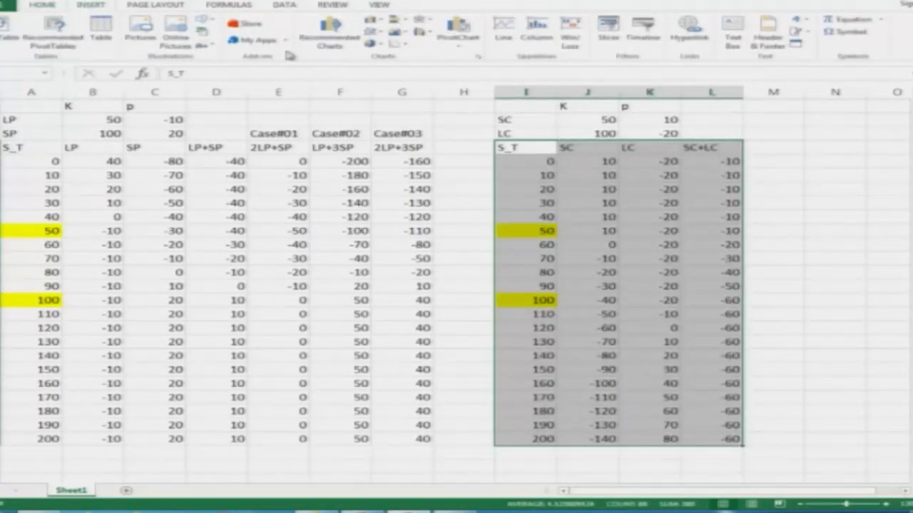
click(375, 33)
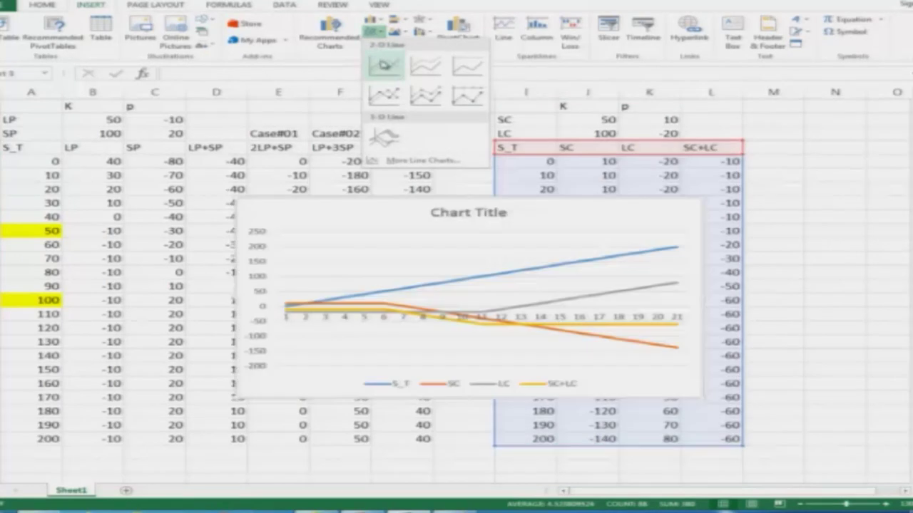
click(382, 65)
click(438, 288)
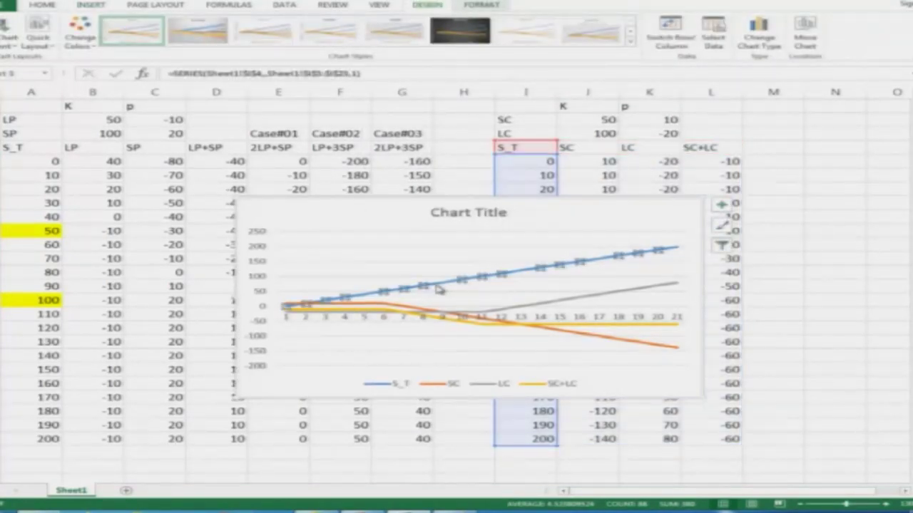
key(Delete)
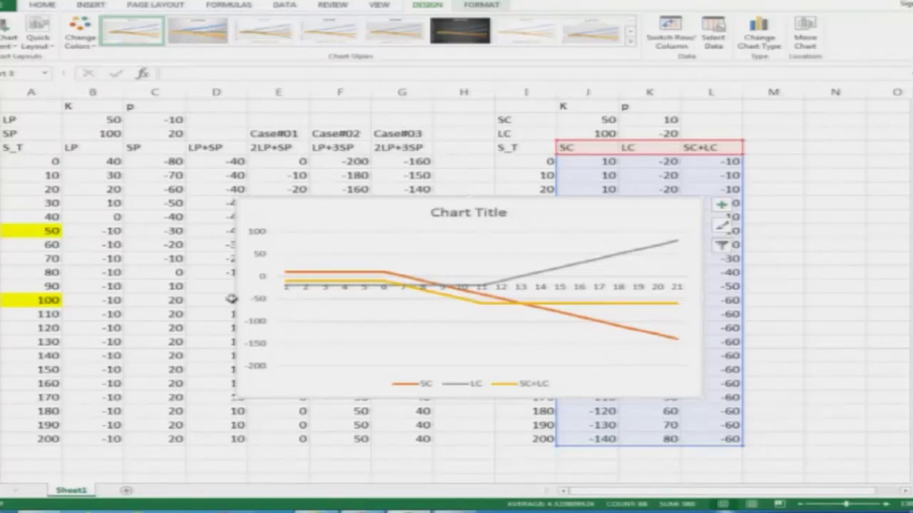
key(ctrl+1)
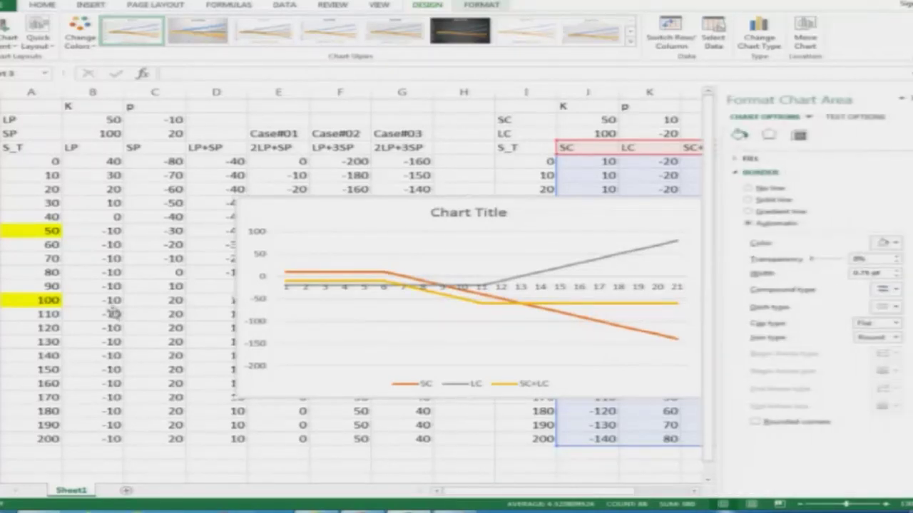
key(Escape)
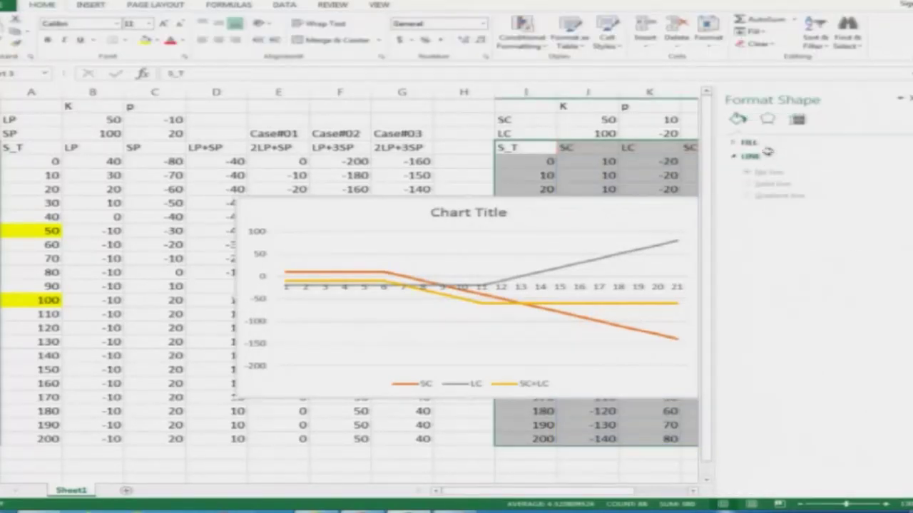
click(904, 100)
Move the chart over the put spread table and enlarge it to span about columns A to I, rows 4 to 25.
drag(307, 205, 132, 201)
drag(74, 292, 26, 292)
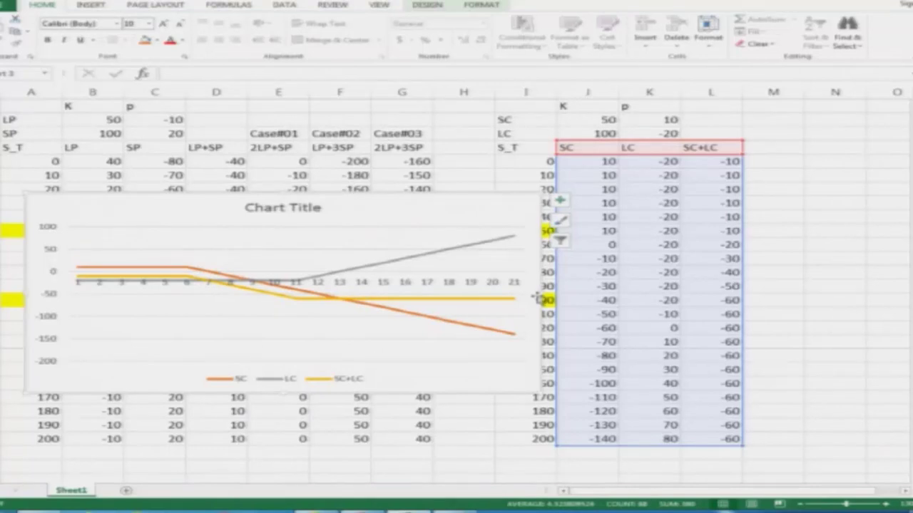
drag(543, 294, 559, 294)
drag(289, 191, 286, 148)
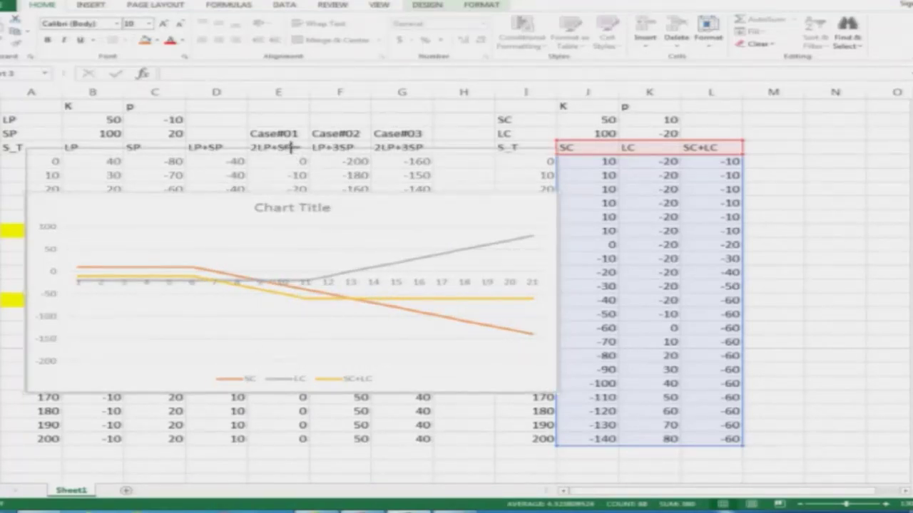
drag(291, 393, 292, 446)
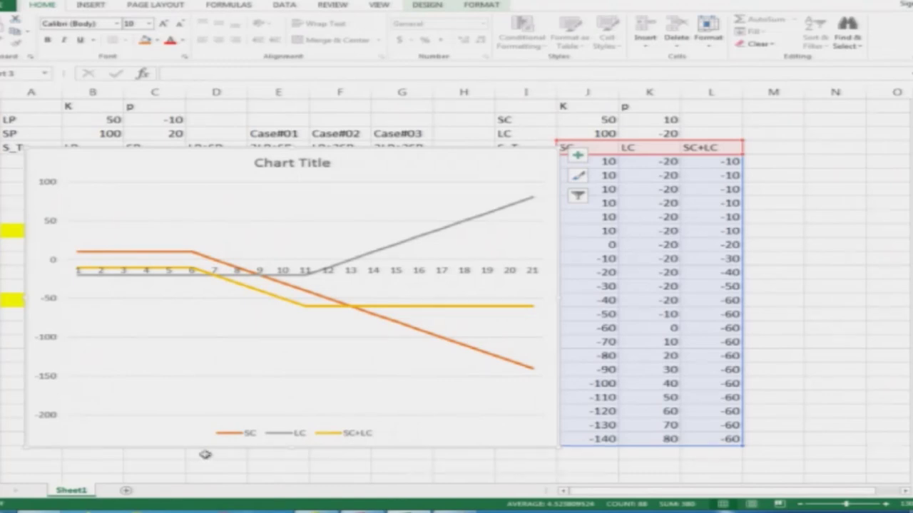
Change the SC series line in the chart to solid red.
double_click(327, 302)
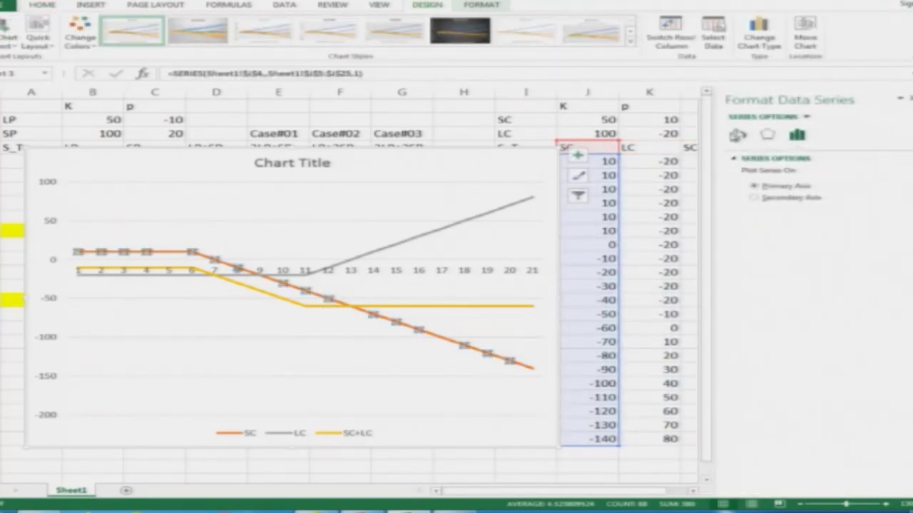
click(737, 134)
click(895, 246)
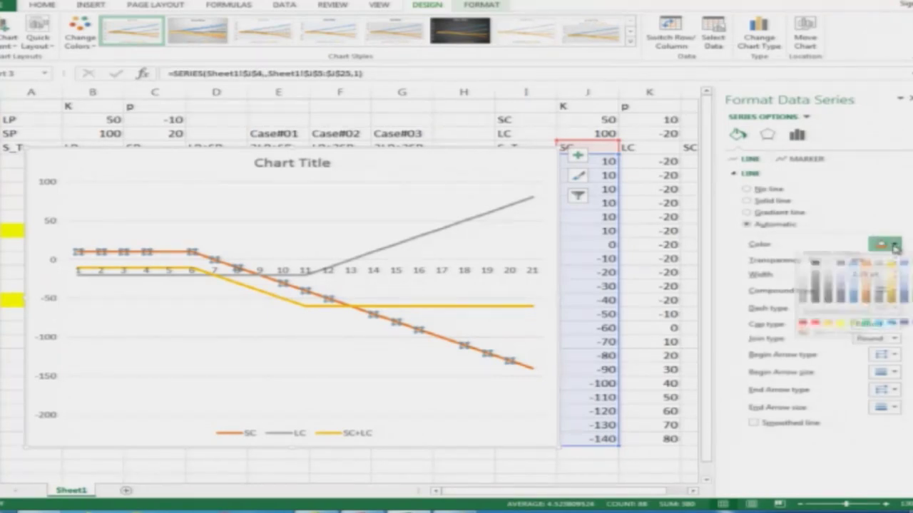
click(815, 328)
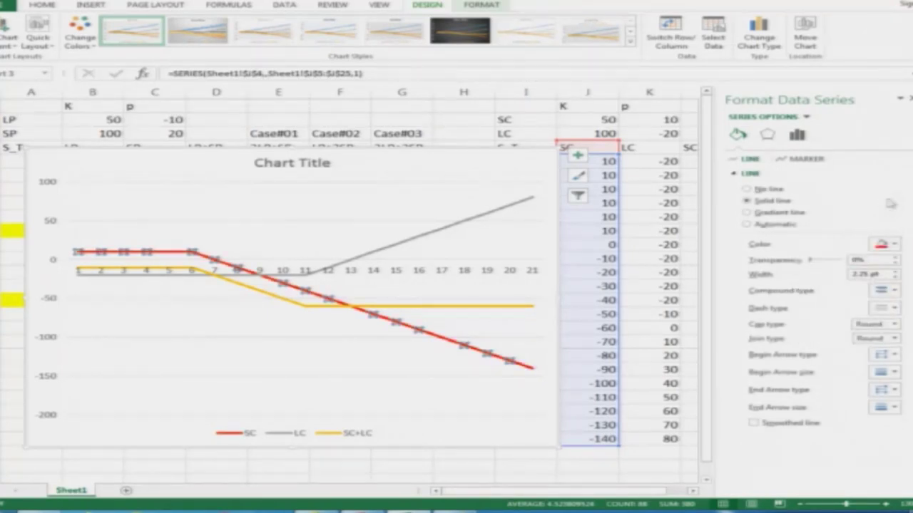
click(907, 98)
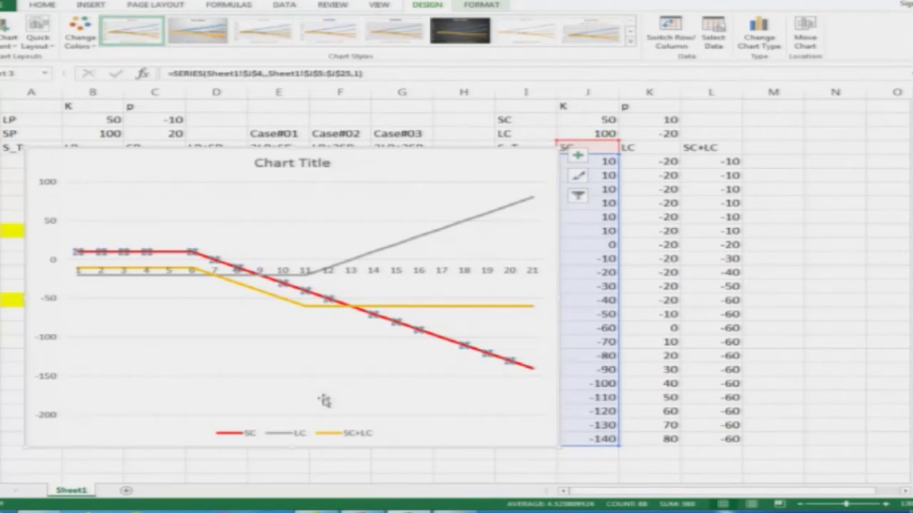
Change the LC series line in the chart to solid green.
double_click(370, 258)
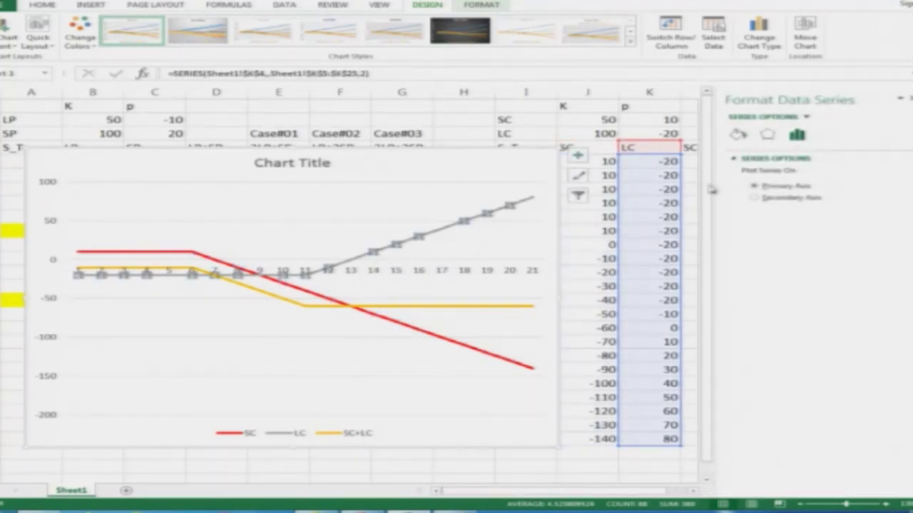
click(741, 135)
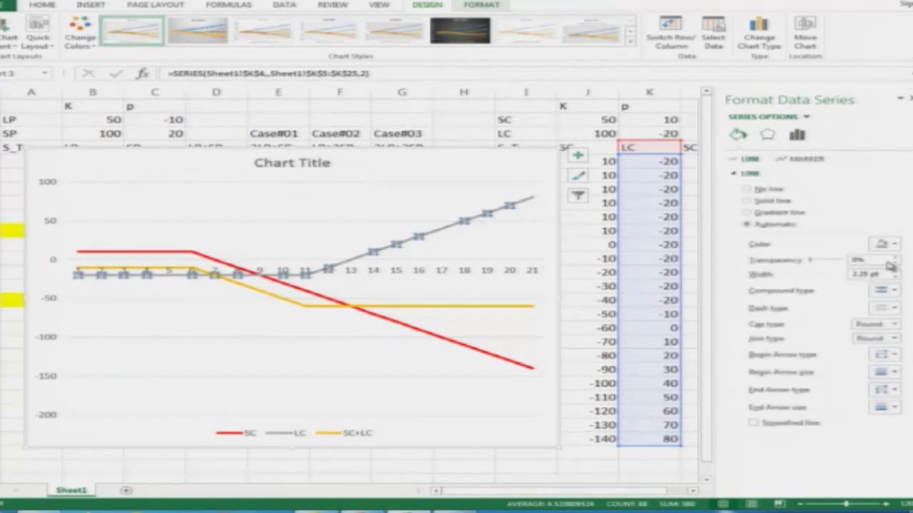
click(892, 245)
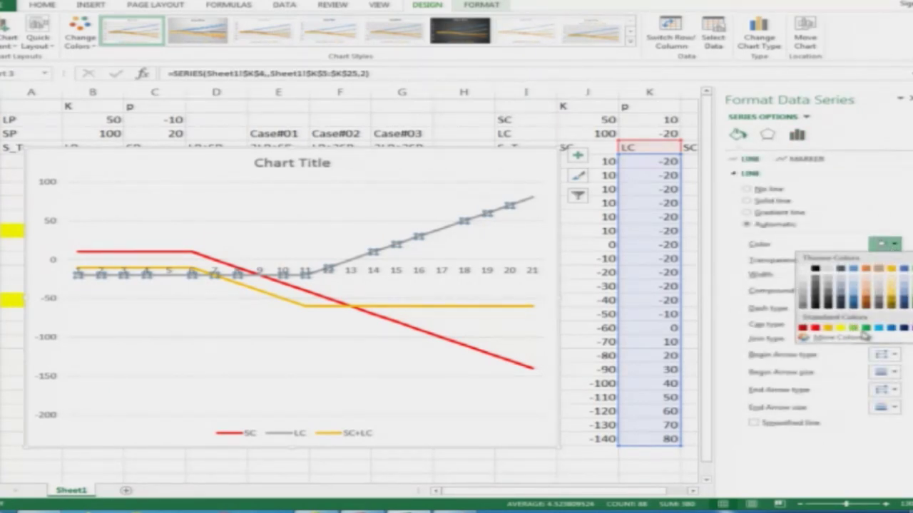
click(864, 328)
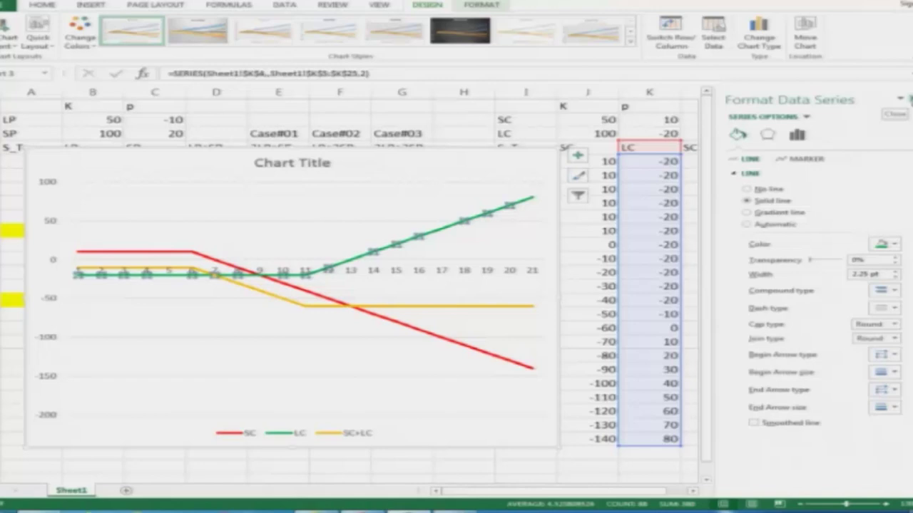
click(908, 100)
click(423, 466)
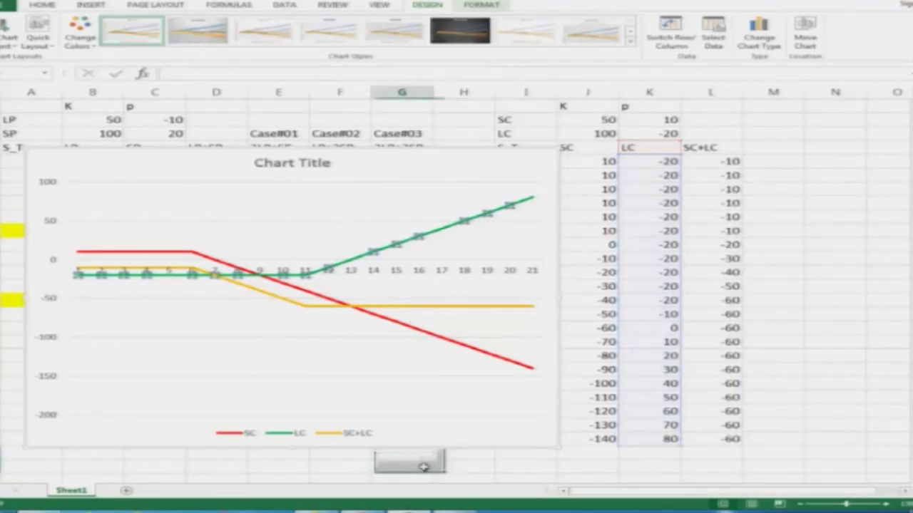
Change the SC+LC series line in the chart to solid light blue.
double_click(449, 307)
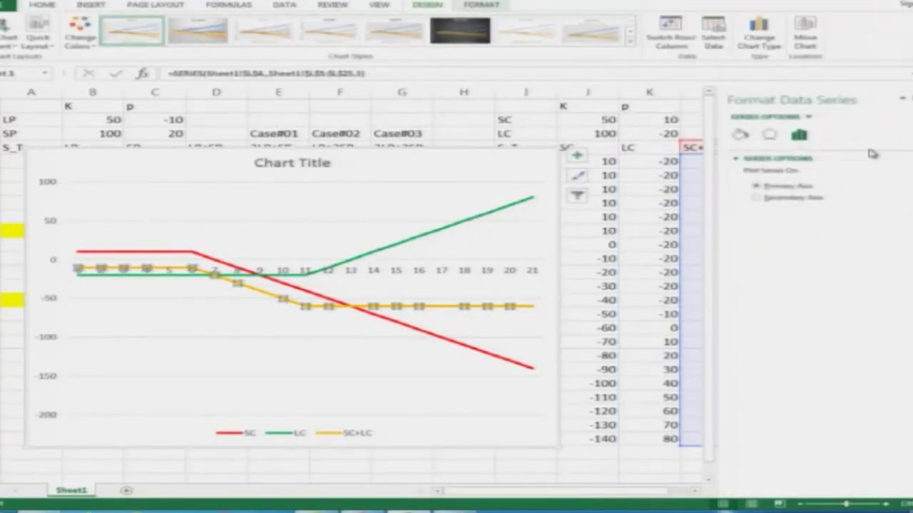
click(737, 134)
click(750, 174)
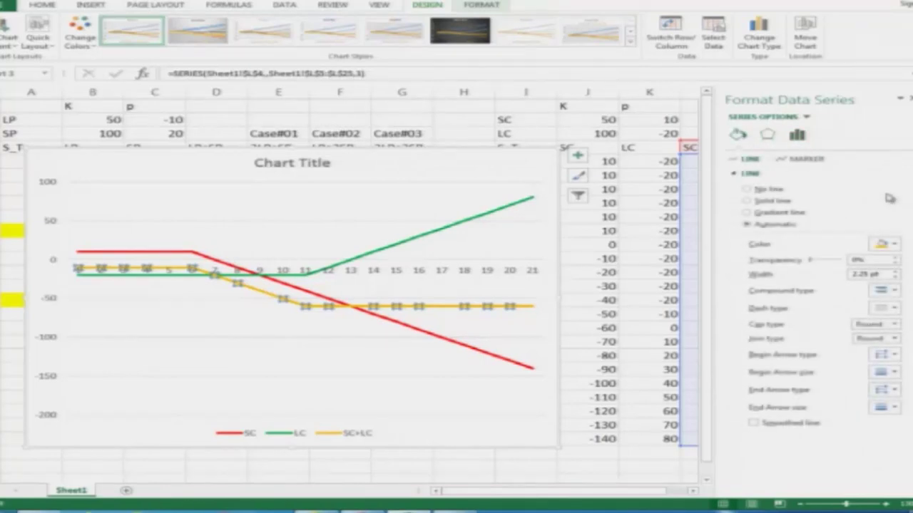
click(884, 244)
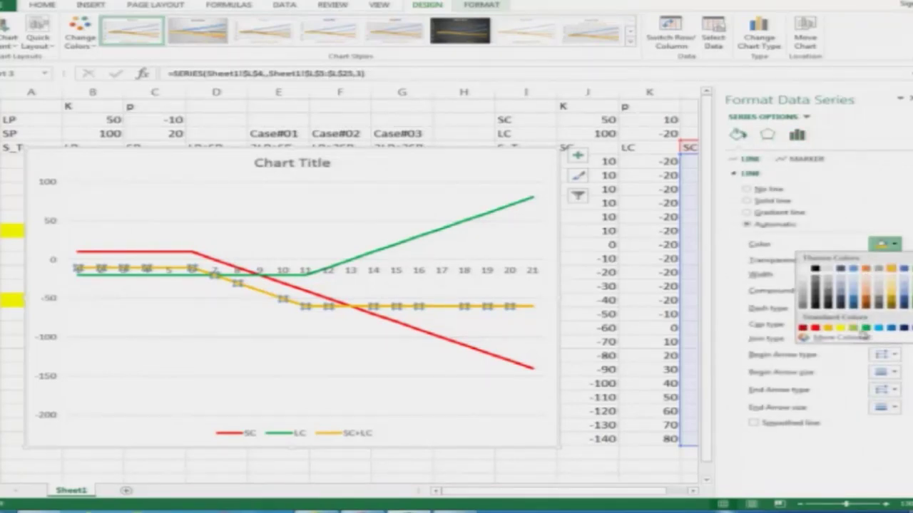
click(878, 328)
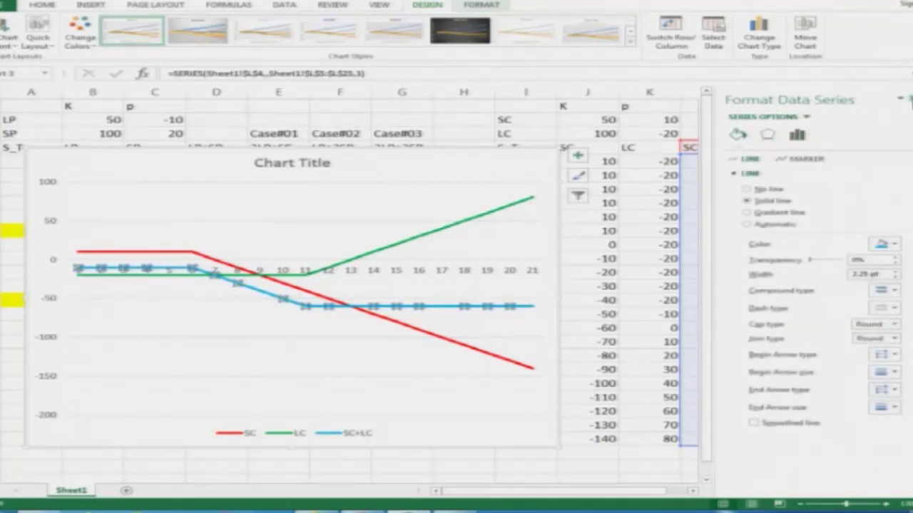
click(907, 98)
click(464, 472)
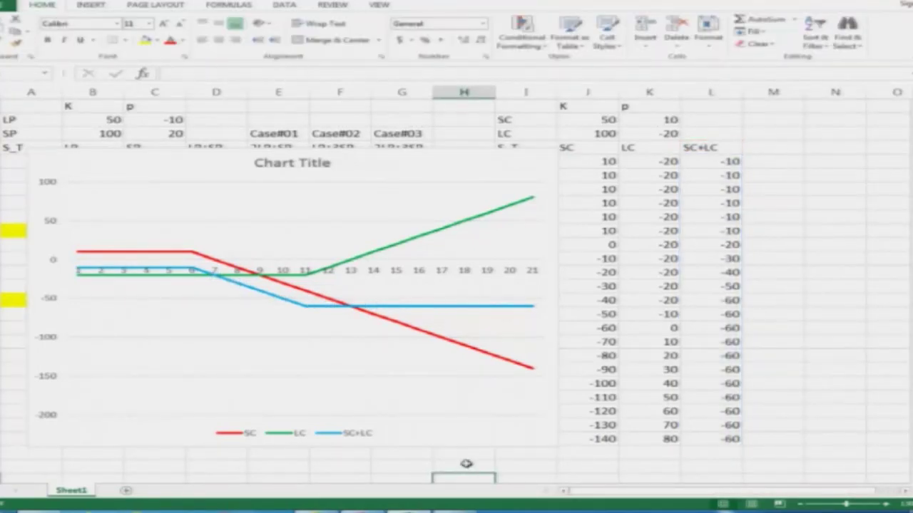
Paste the payoff chart into a blank Paint canvas, and select the Bear Spread Using Calls diagram slide in PowerPoint.
click(511, 225)
drag(563, 297, 703, 300)
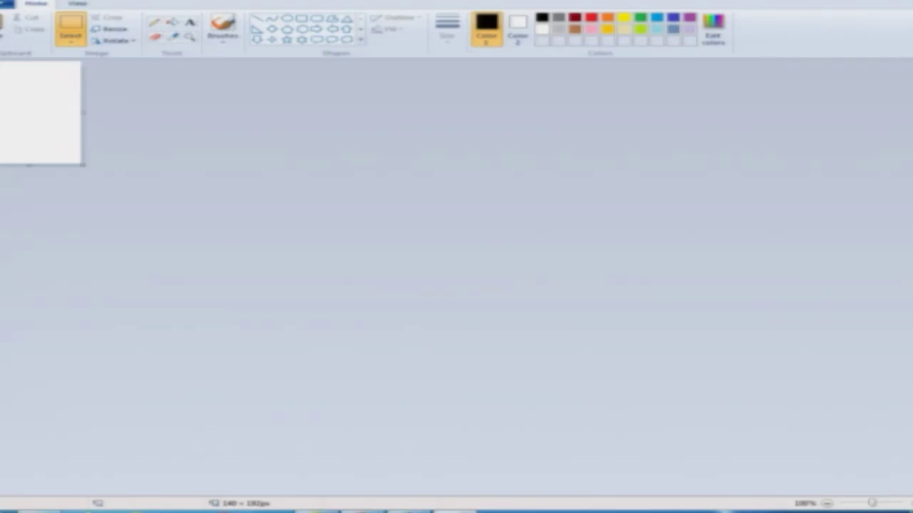
key(ctrl+v)
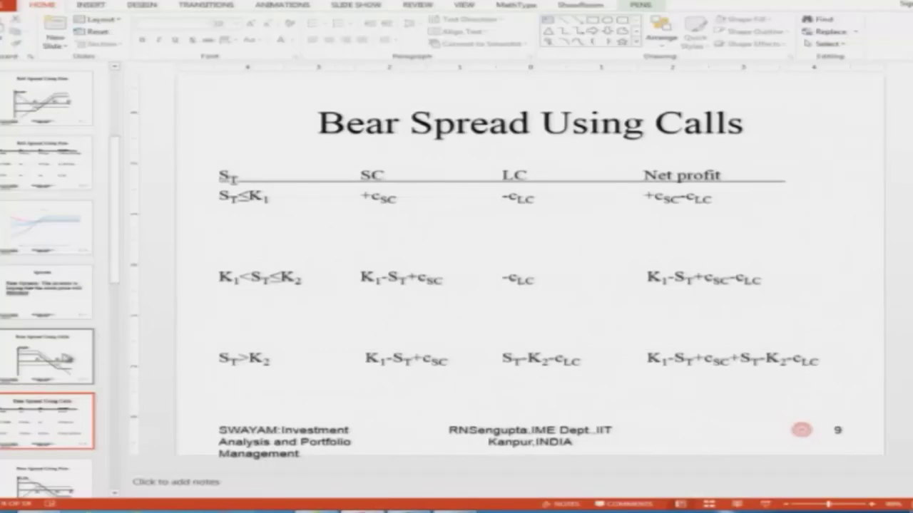
click(57, 360)
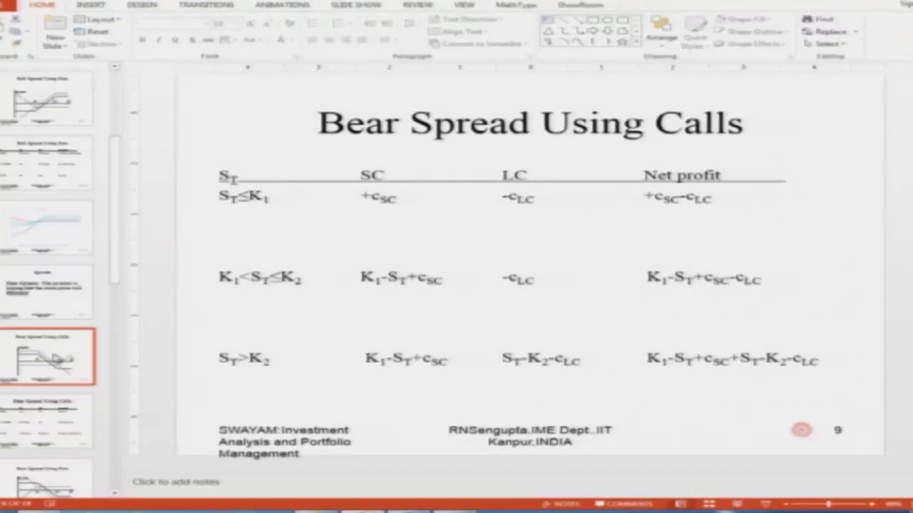
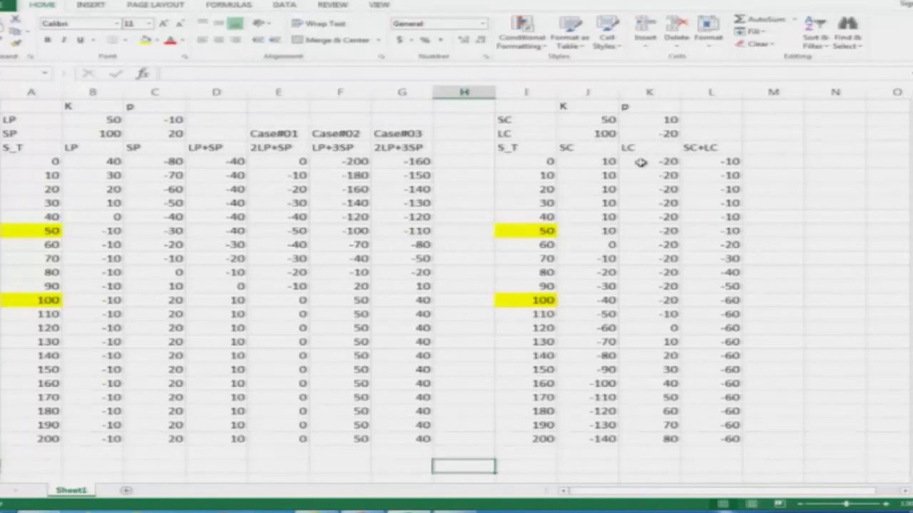
key(Right)
key(Right)
key(Right)
key(Right)
key(Right)
key(Right)
key(Right)
key(Right)
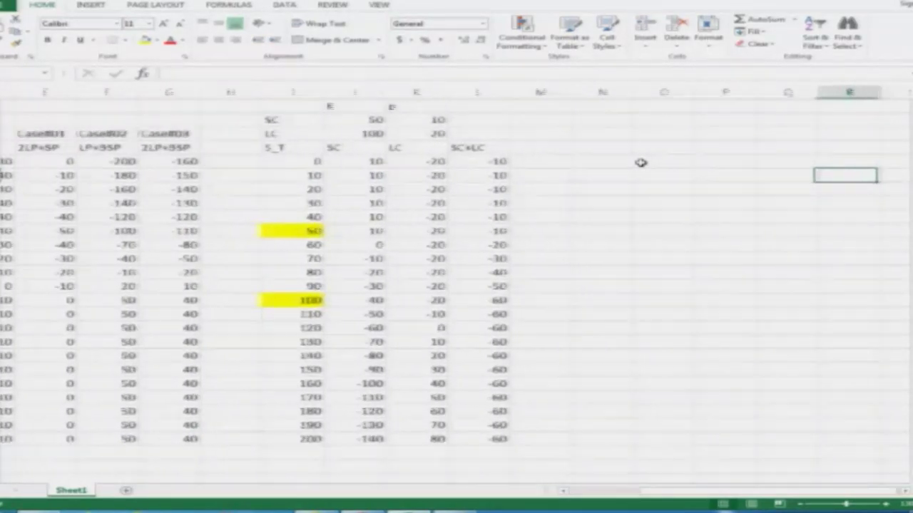
key(Left)
key(Left)
key(Left)
key(Left)
key(Left)
key(Left)
key(Up)
key(Up)
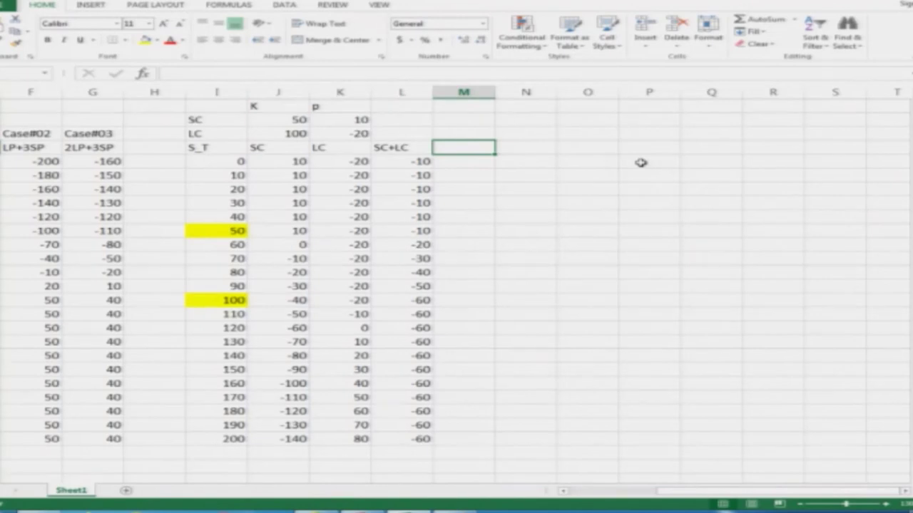
key(Left)
key(Left)
key(Left)
key(Left)
key(Left)
key(Left)
key(Left)
key(Left)
key(Left)
key(Left)
key(Left)
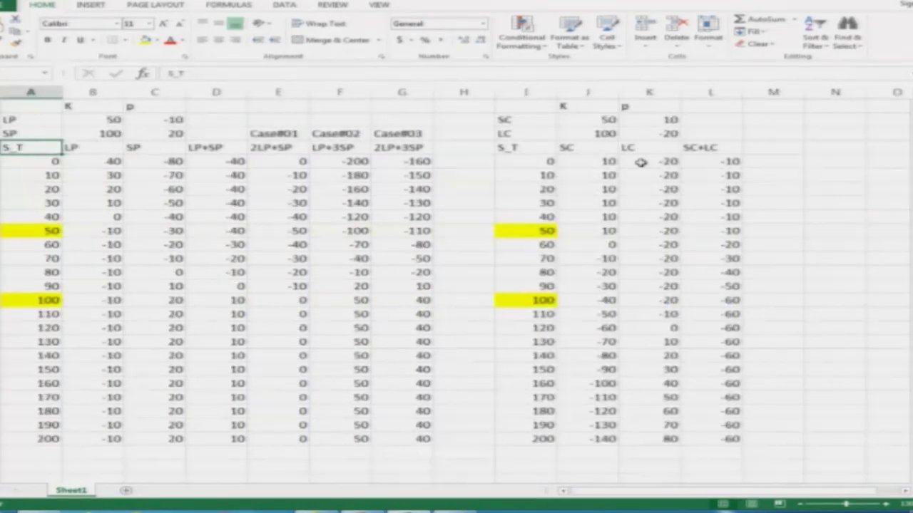
Enter the column header 2SC+LC in cell M4, beside the SC+LC header of the call payoff table.
key(Right)
key(Right)
key(Right)
key(Right)
key(Right)
key(Right)
key(Right)
key(Right)
key(Right)
key(Right)
key(Right)
key(Right)
key(Right)
key(Right)
key(Right)
key(Right)
key(Left)
key(Left)
key(Left)
key(Left)
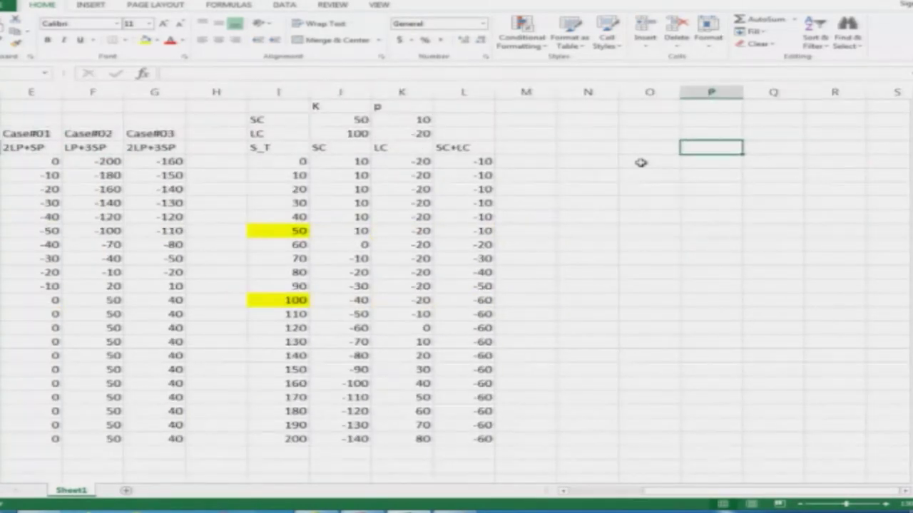
key(Left)
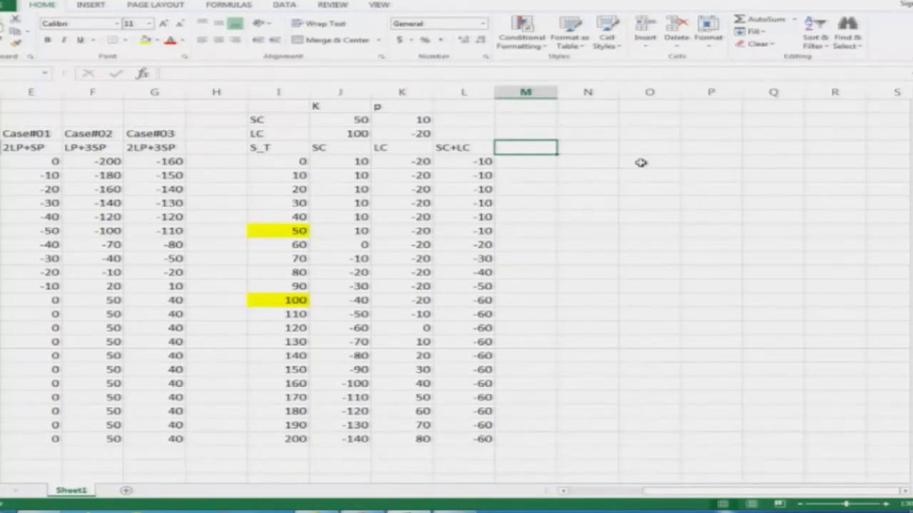
text(2SC+L)
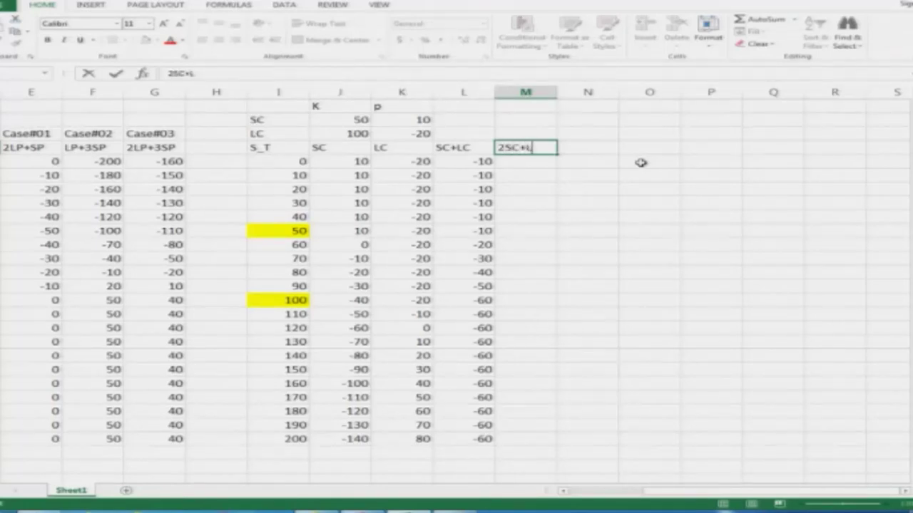
text(C)
key(Return)
Label cells M3, N3 and O3 above the header row as Case#01, Case#02 and Case#03.
key(Up)
key(Up)
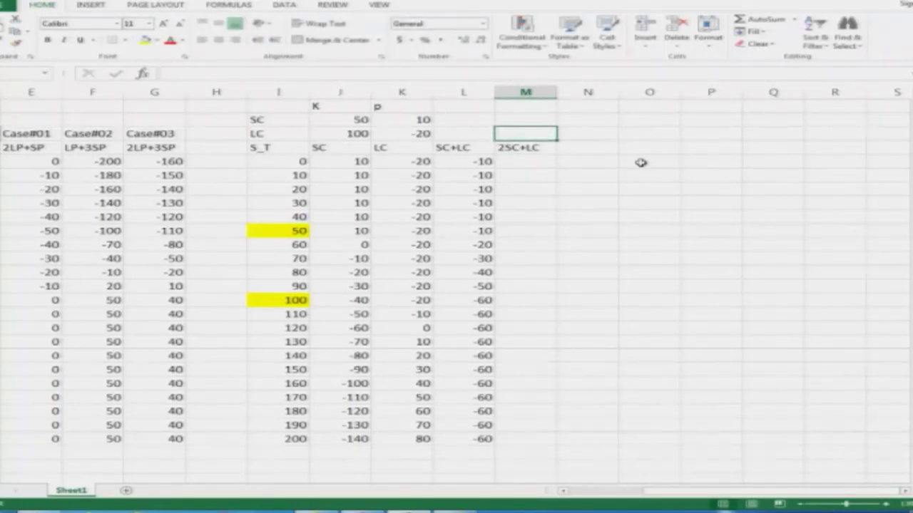
text(Cas)
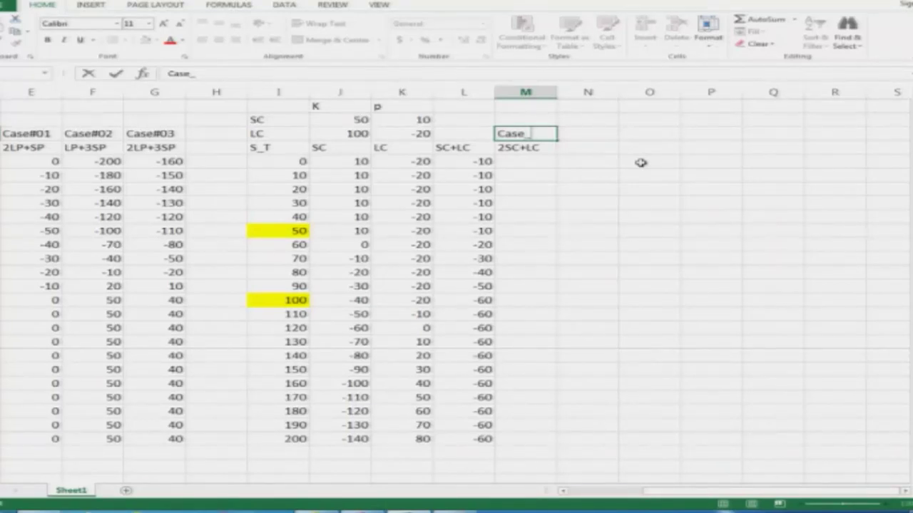
text(e#01)
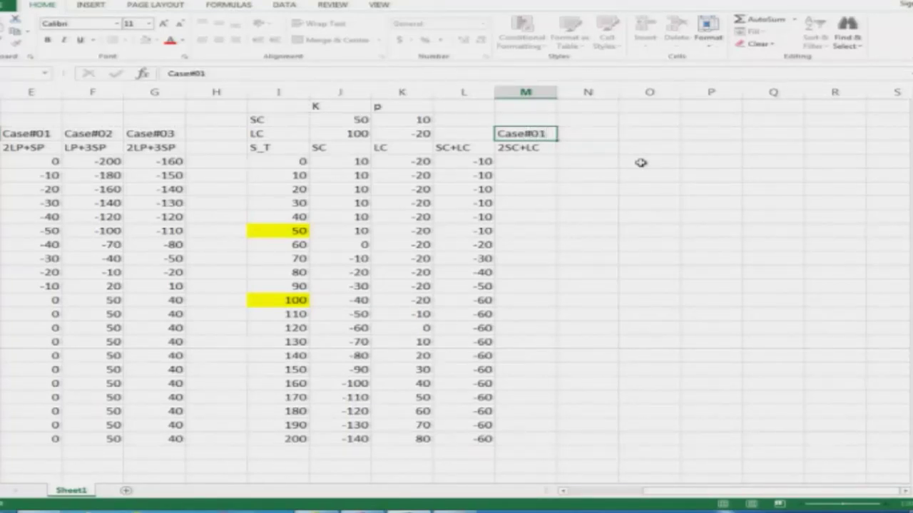
key(Return)
key(Up)
key(Right)
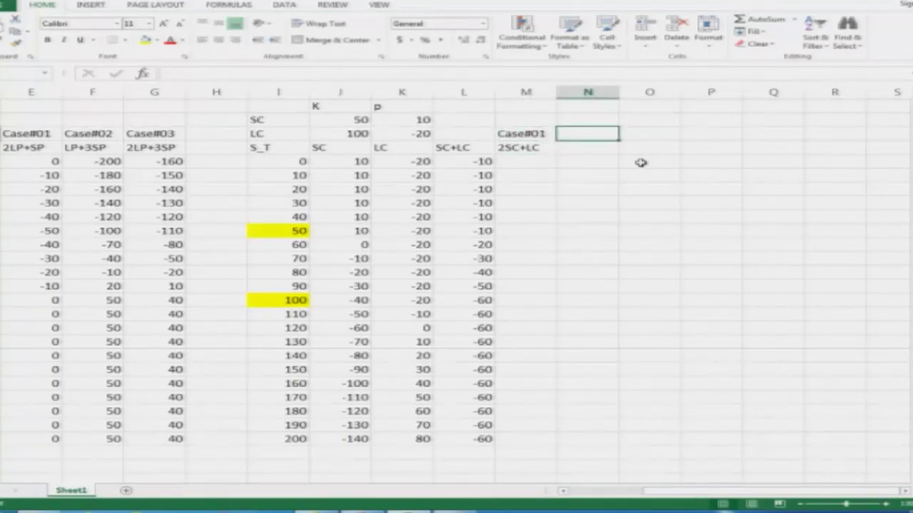
text(Case#02)
key(Return)
key(Up)
key(Right)
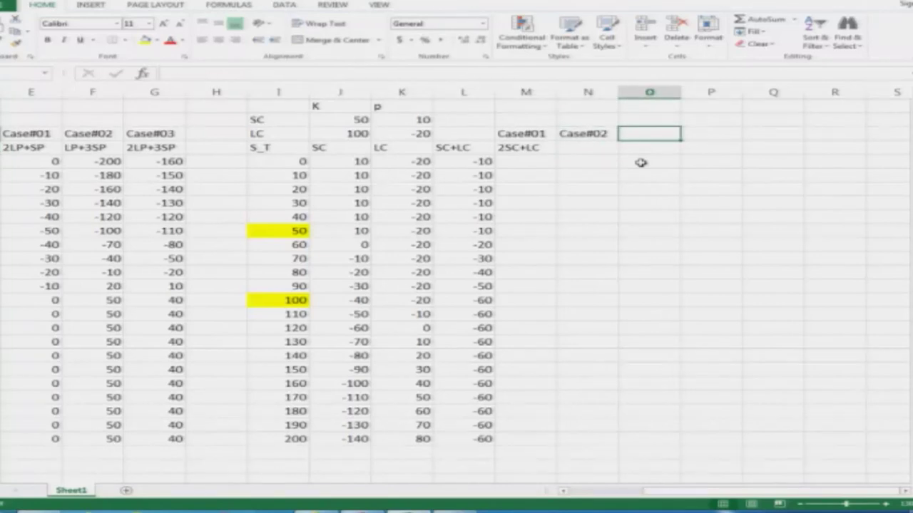
text(Case)
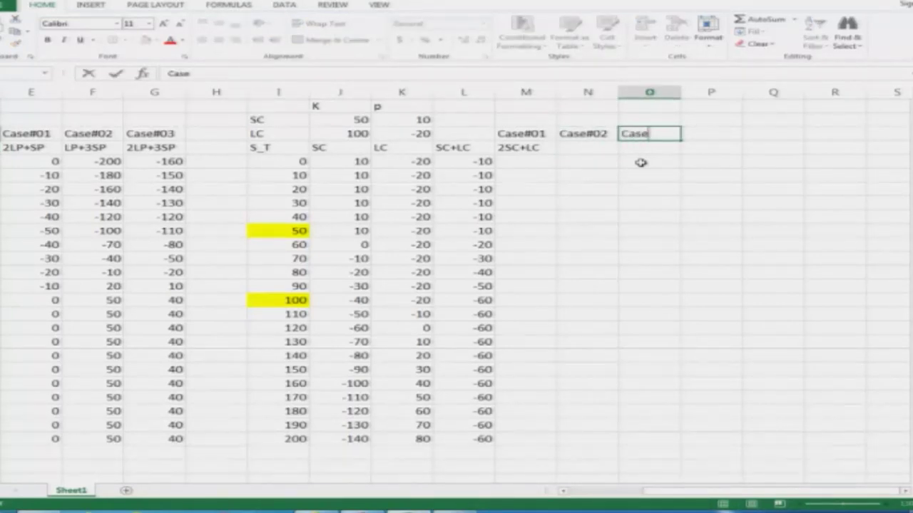
text(#03)
key(Return)
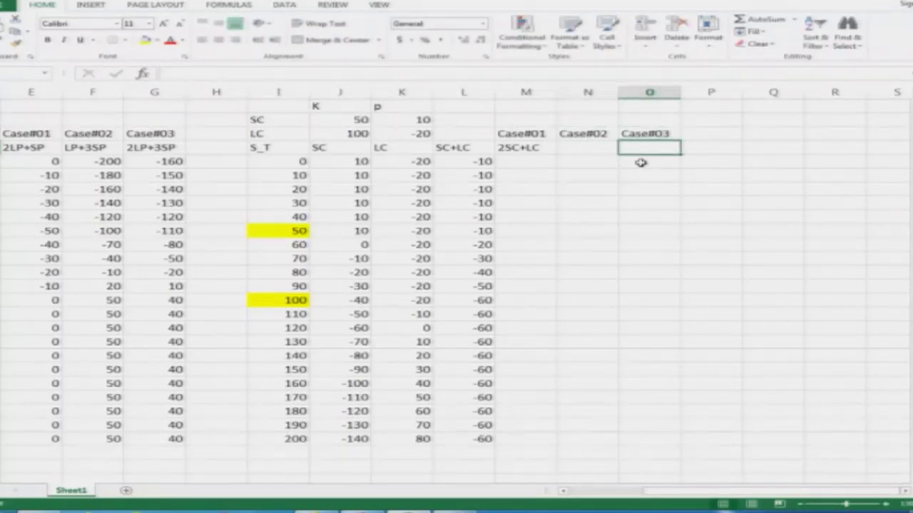
Enter the header SC+3LC under Case#02 and 2SC+3LC under Case#03.
key(Left)
text(SC)
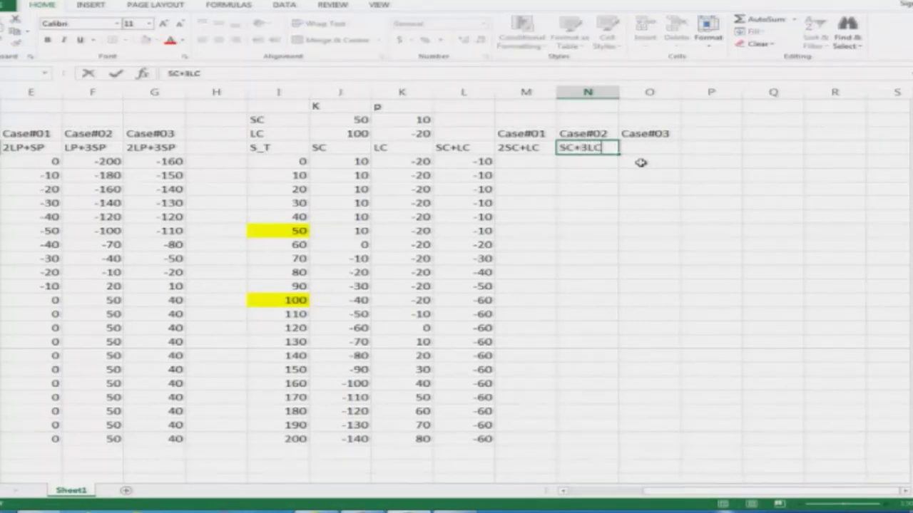
text(+3LC)
key(Tab)
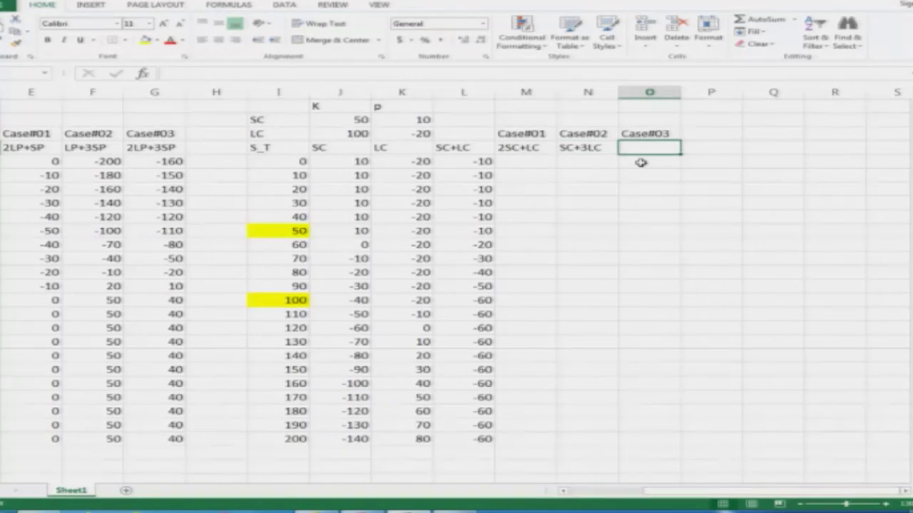
text(2SC+3LC)
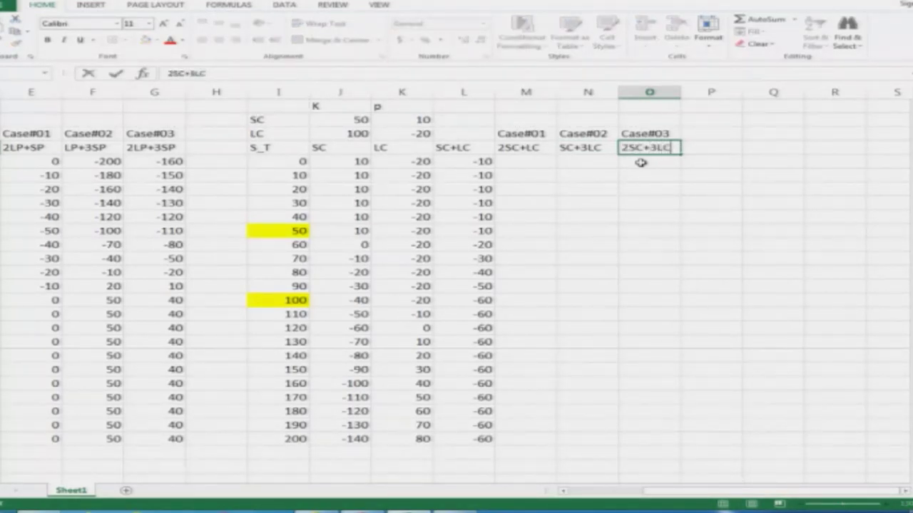
key(Return)
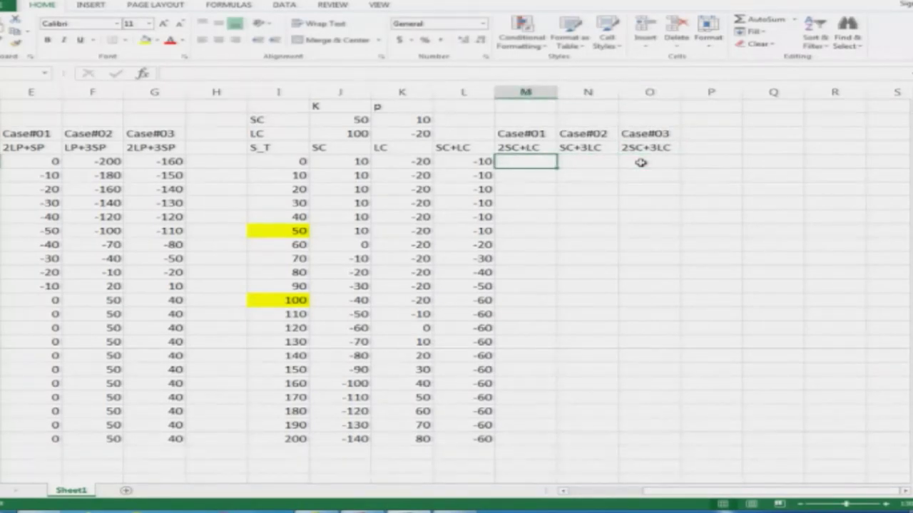
Enter the formula =2*J5+K5 in the first data row of the 2SC+LC column.
text(=2)
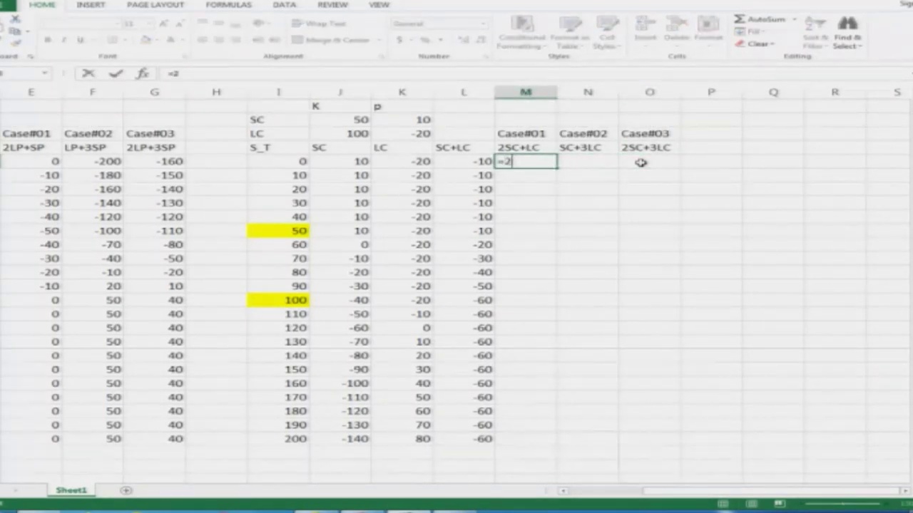
text(*)
key(Left)
key(Left)
key(Left)
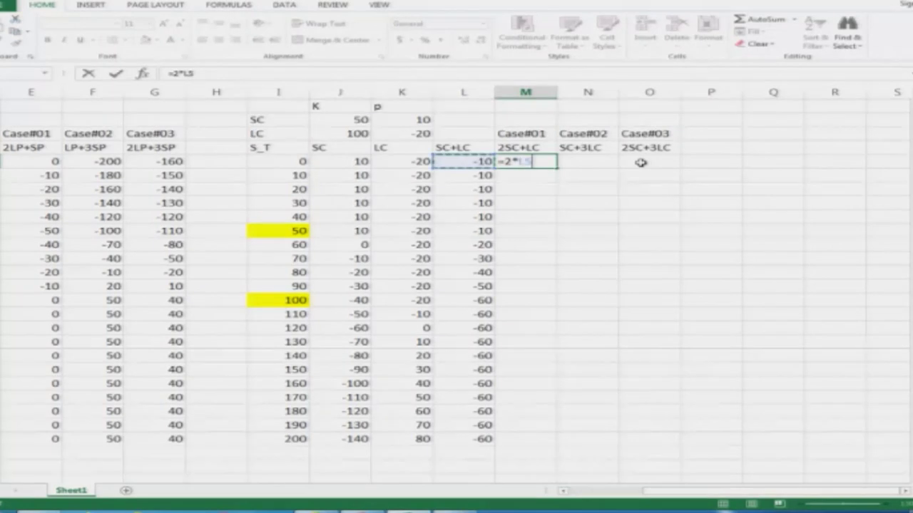
text(+)
key(Left)
key(Left)
key(Return)
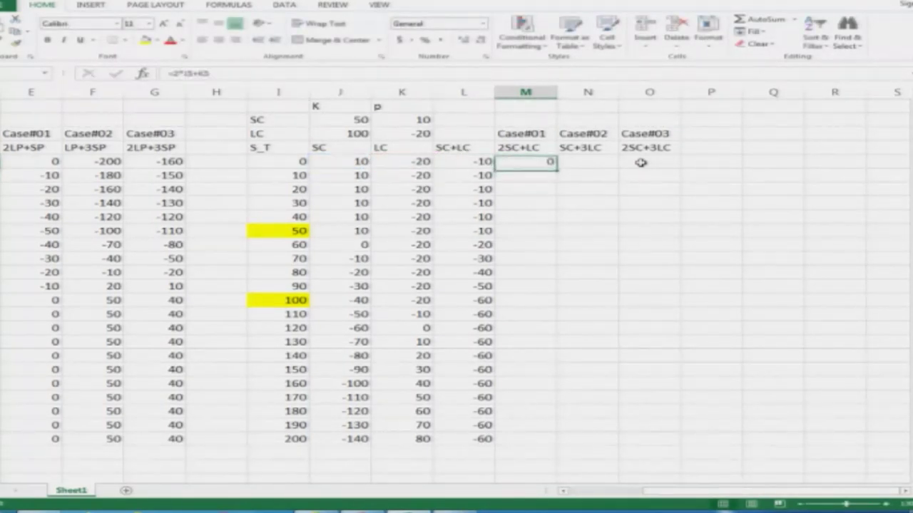
Enter the formula =J5+3*K5 in the first data row of the SC+3LC column.
key(Up)
key(Right)
text(=)
key(Left)
key(Left)
key(Left)
key(Left)
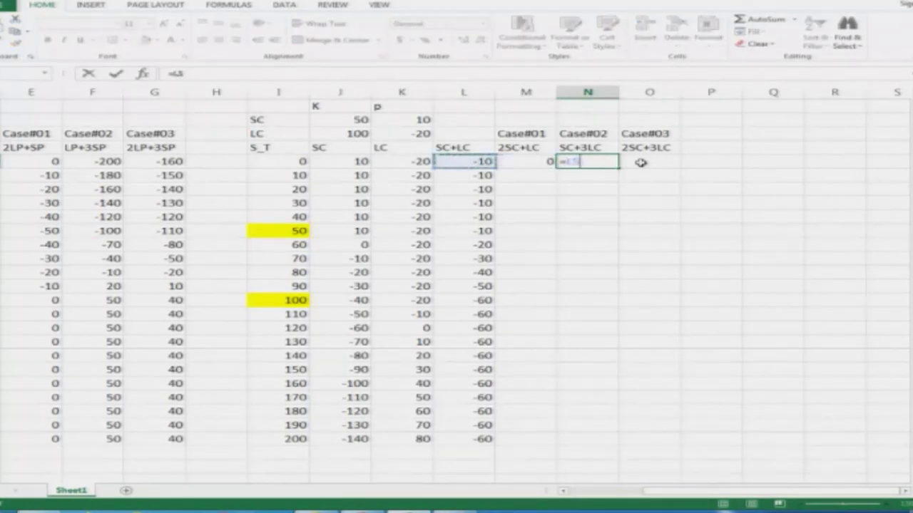
text(+)
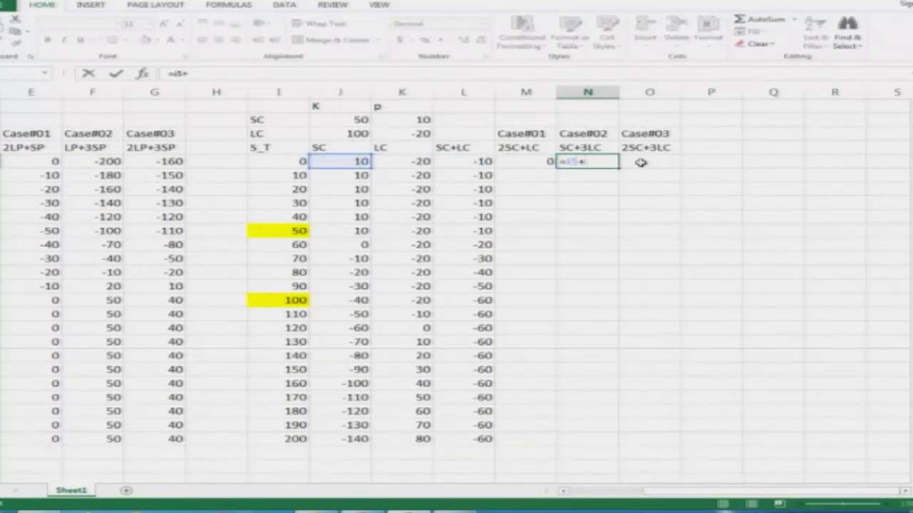
text(3*)
key(Left)
key(Left)
key(Left)
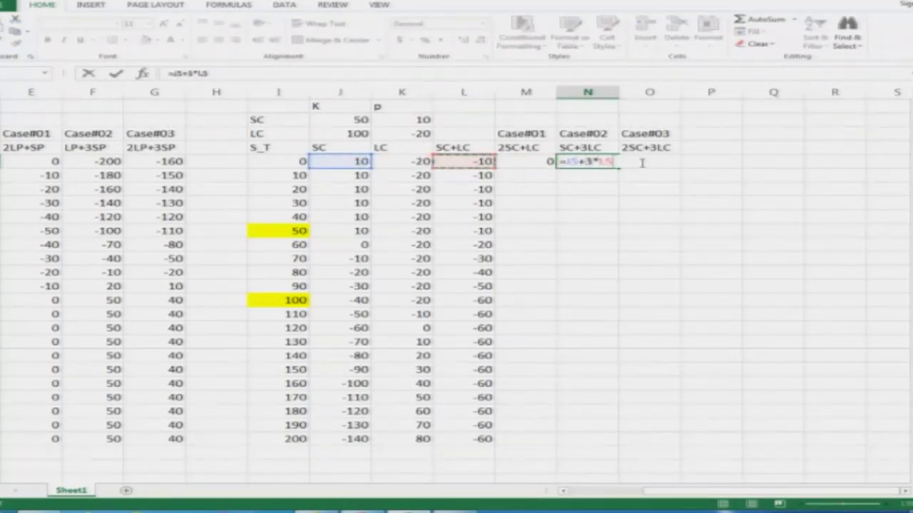
key(Return)
Enter the formula =2*J5+3*K5 in the first data row of the 2SC+3LC column.
key(Up)
click(641, 163)
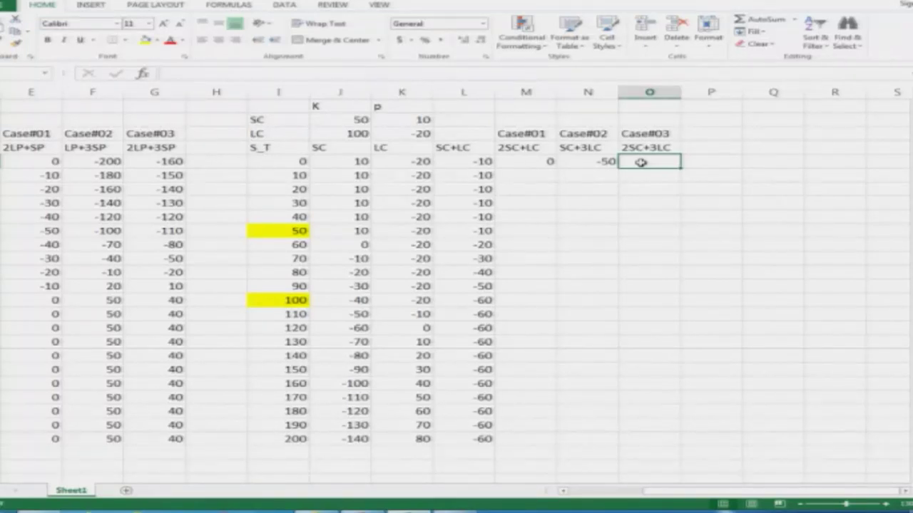
text(=2)
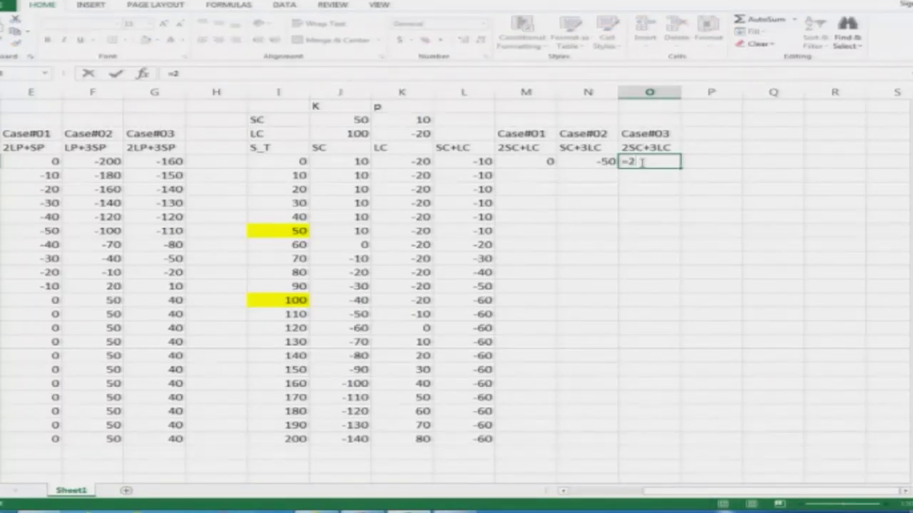
text(*)
key(Left)
key(Left)
key(Left)
key(Left)
key(Left)
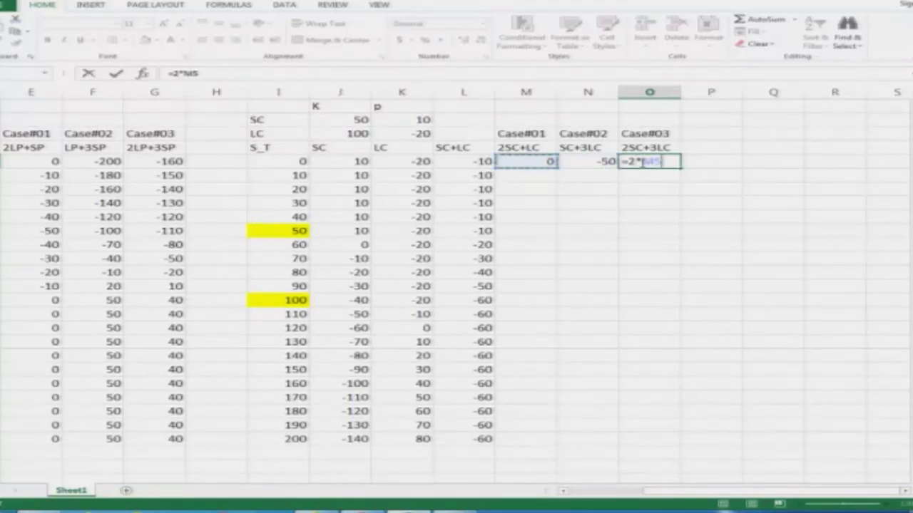
text(+)
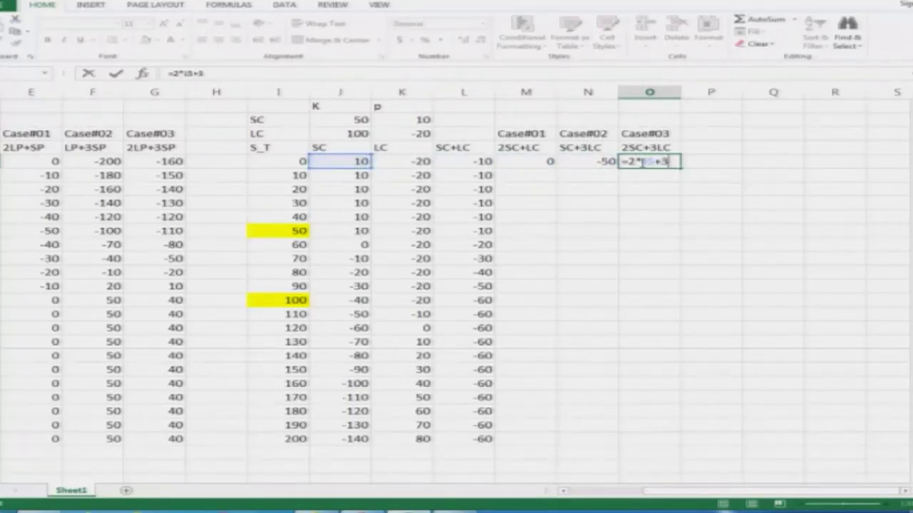
text(3*)
key(Left)
key(Left)
key(Left)
key(Left)
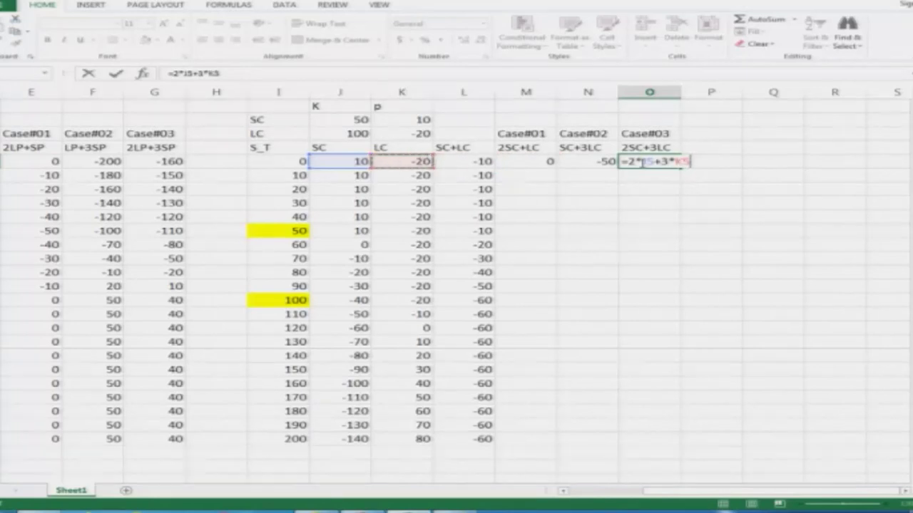
key(Return)
Copy the three case formulas in M5:O5 down to every row through S_T 200.
key(Up)
key(Left)
key(Left)
key(shift+Right)
key(shift+Right)
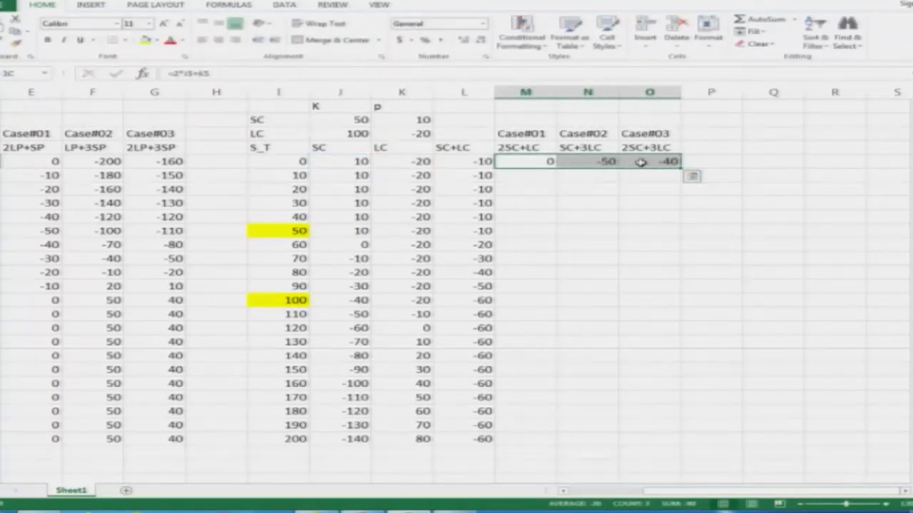
key(ctrl+c)
key(Down)
key(shift+Right)
key(shift+Down)
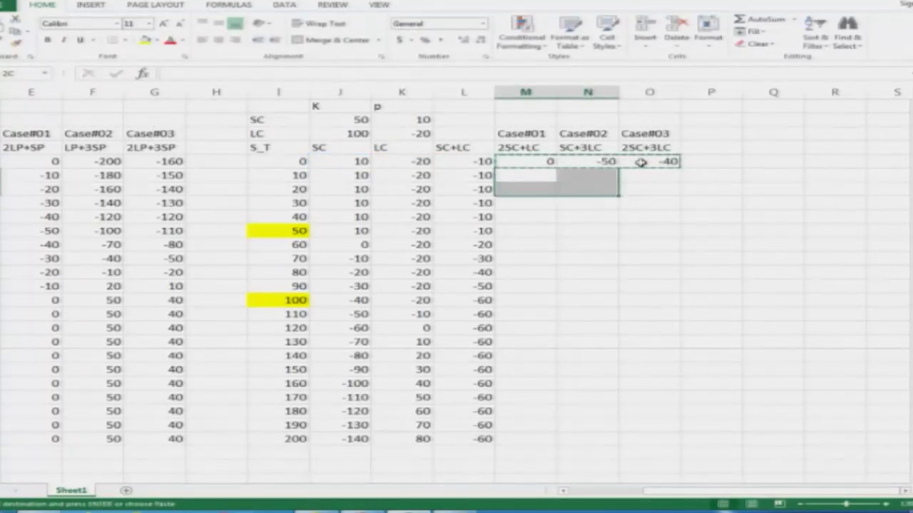
key(shift+Right)
key(shift+Down)
key(shift+Down)
key(shift+Down)
key(shift+Down)
key(shift+Down)
key(shift+Down)
key(shift+Down)
key(shift+Down)
key(shift+Down)
key(shift+Down)
key(shift+Down)
key(shift+Down)
key(shift+Down)
key(shift+Down)
key(shift+Down)
key(shift+Down)
key(shift+Down)
key(shift+Down)
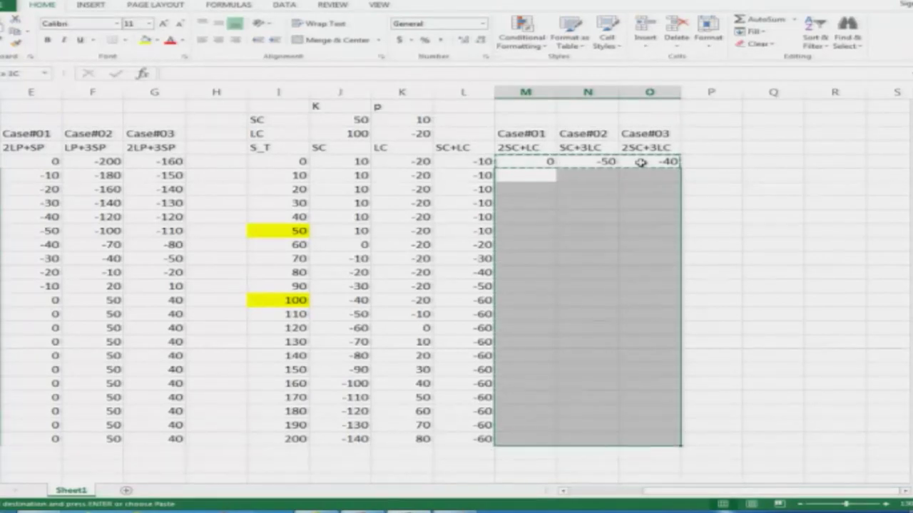
key(ctrl+v)
key(Escape)
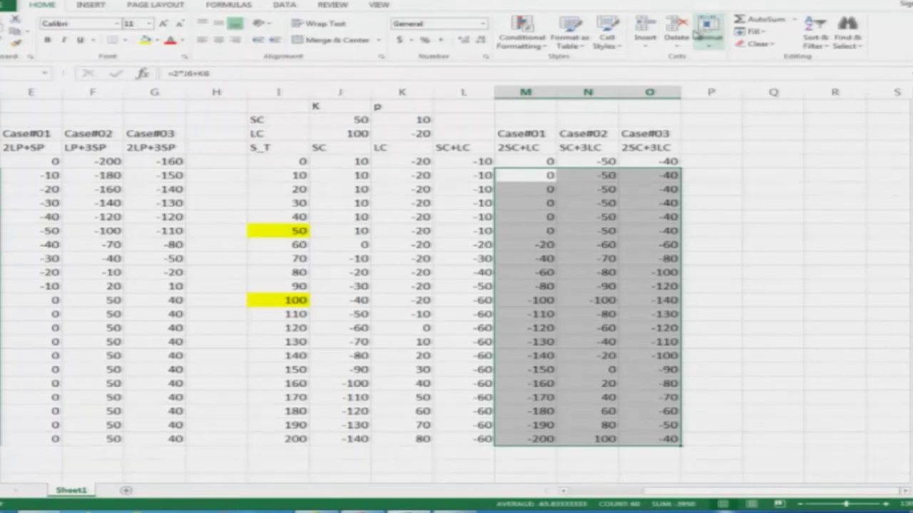
Insert a 2-D line chart from the call payoff table, covering the S_T through 2SC+3LC columns with headers.
drag(285, 145, 693, 271)
drag(711, 383, 692, 432)
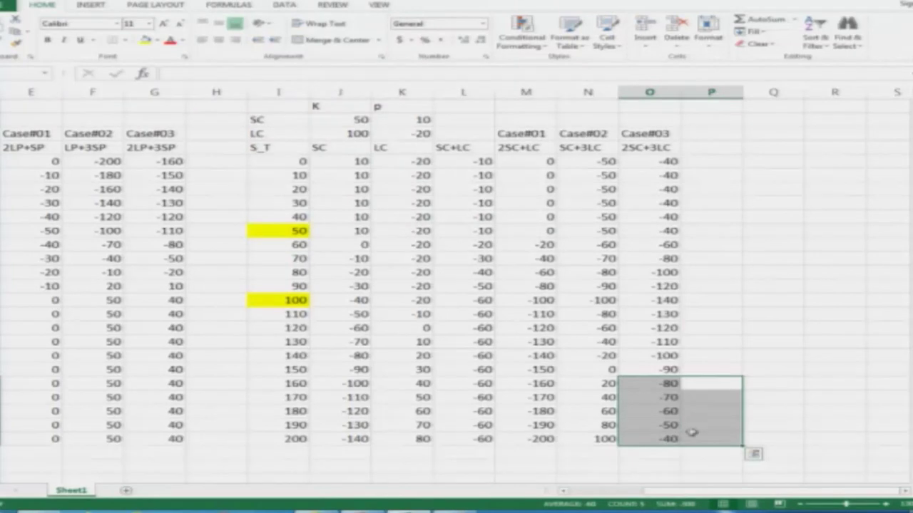
click(280, 147)
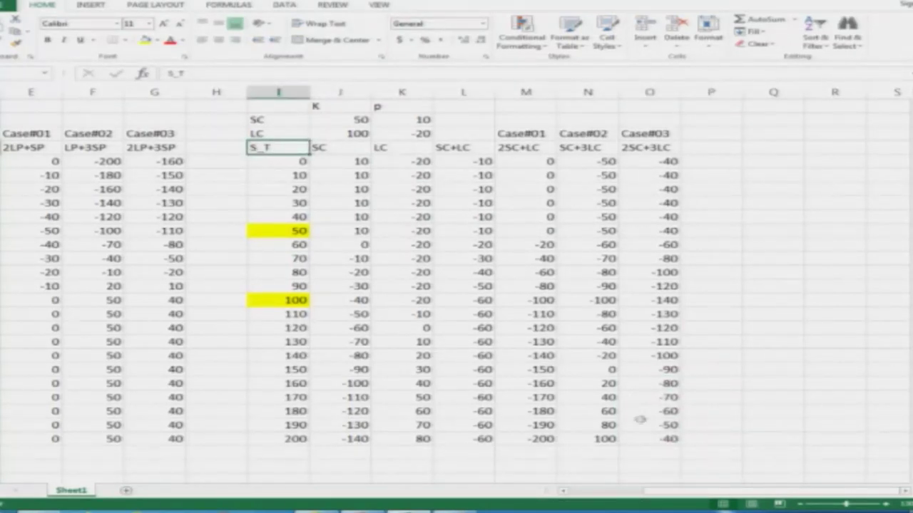
shift+click(665, 442)
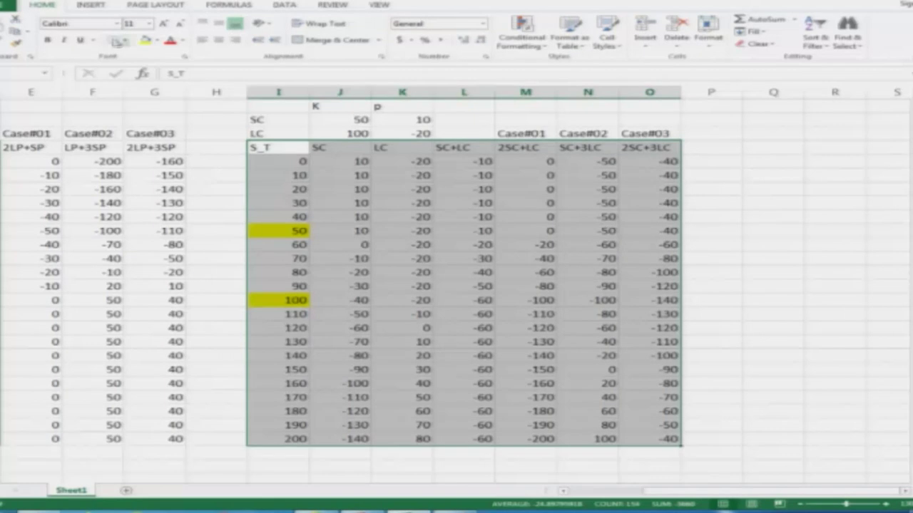
click(87, 5)
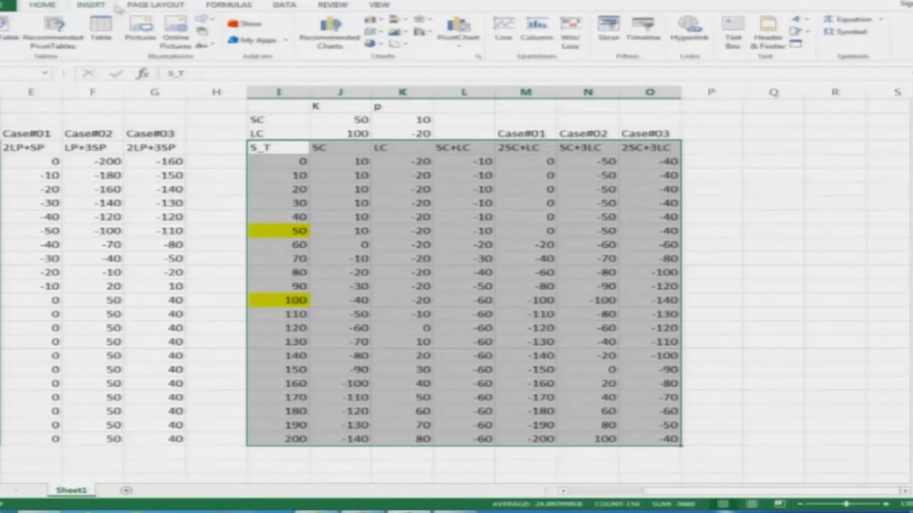
click(374, 32)
click(385, 63)
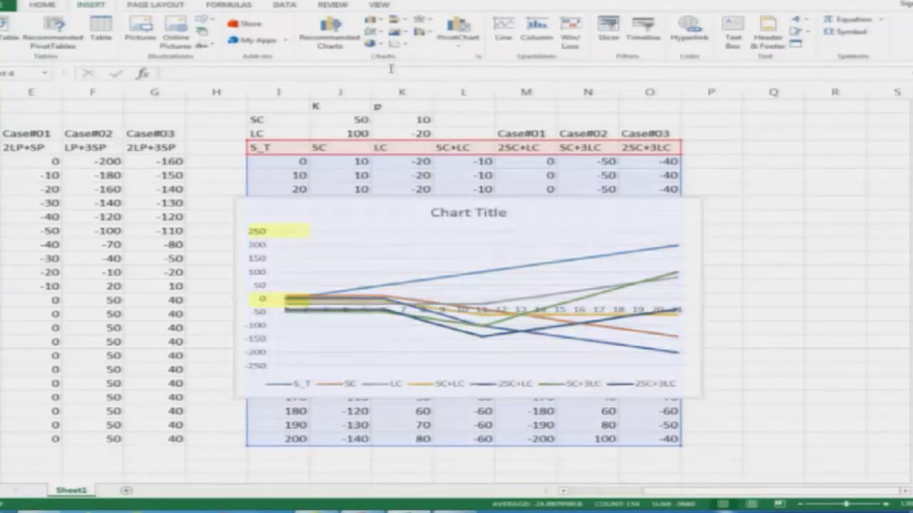
Remove the S_T line from the call payoff chart and enlarge the chart in width and height.
click(463, 278)
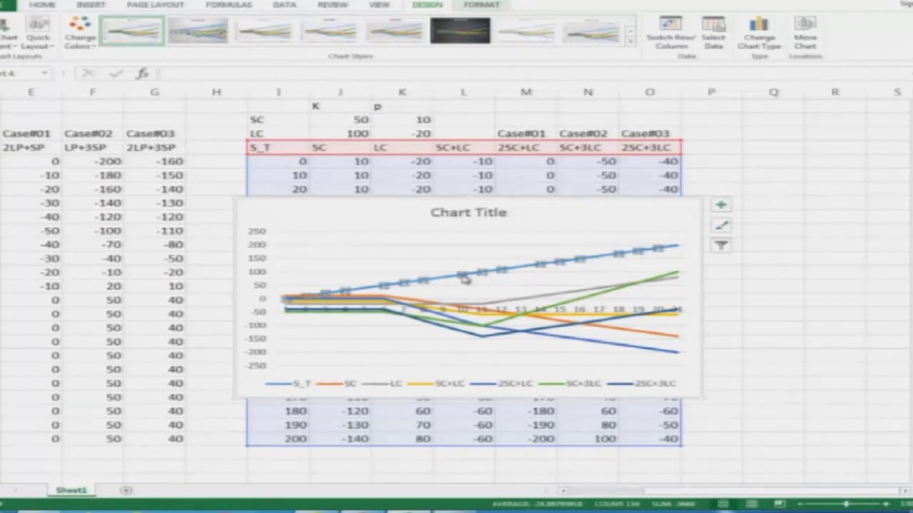
key(Delete)
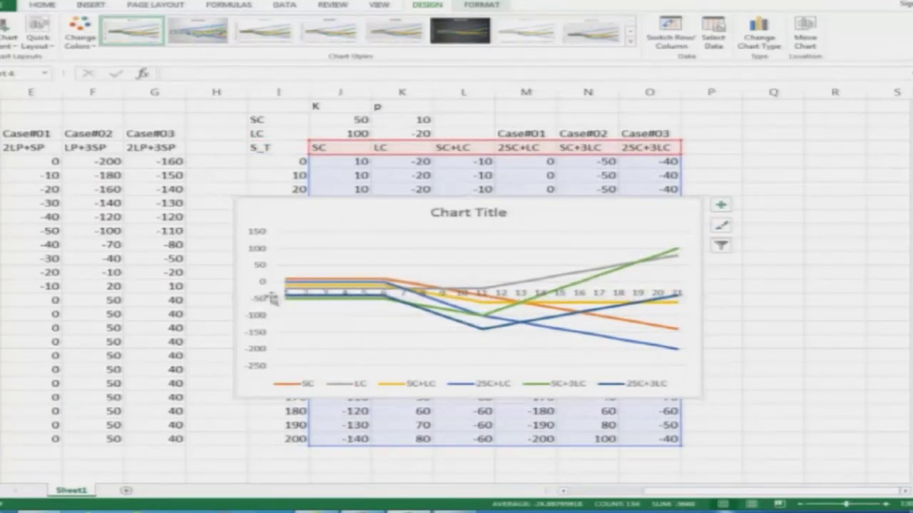
drag(235, 302, 60, 295)
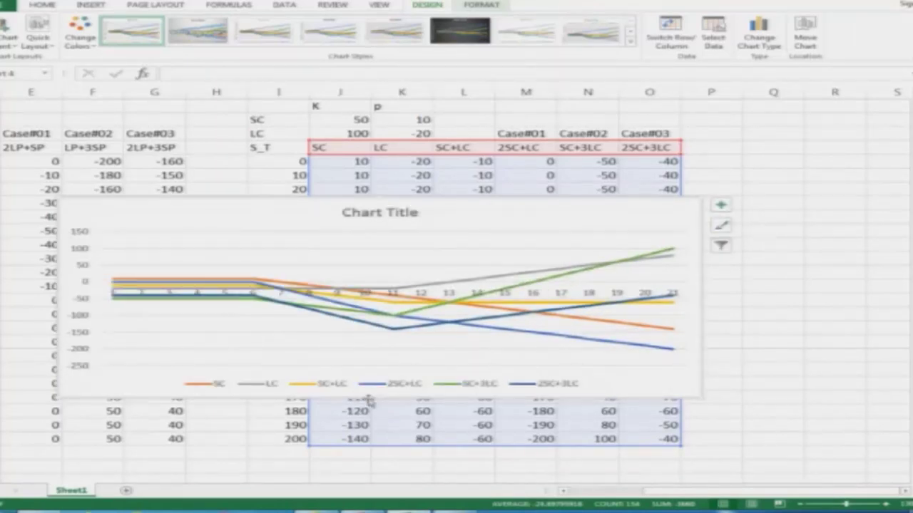
drag(380, 398, 369, 472)
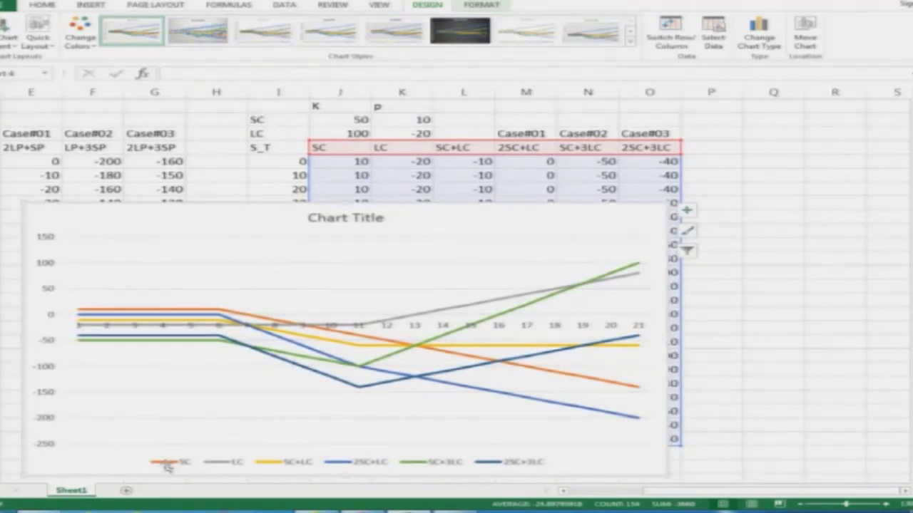
Set the colour of the SC line in the chart to standard red.
click(352, 335)
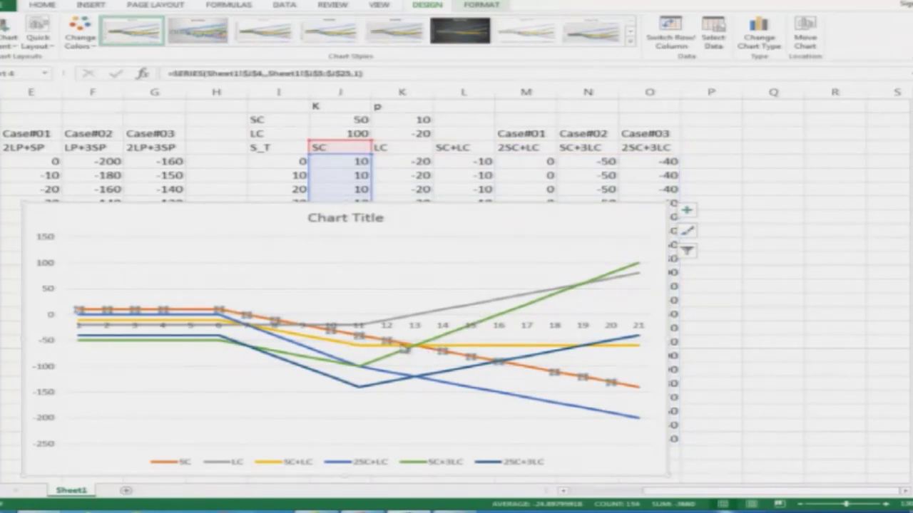
click(347, 335)
double_click(347, 335)
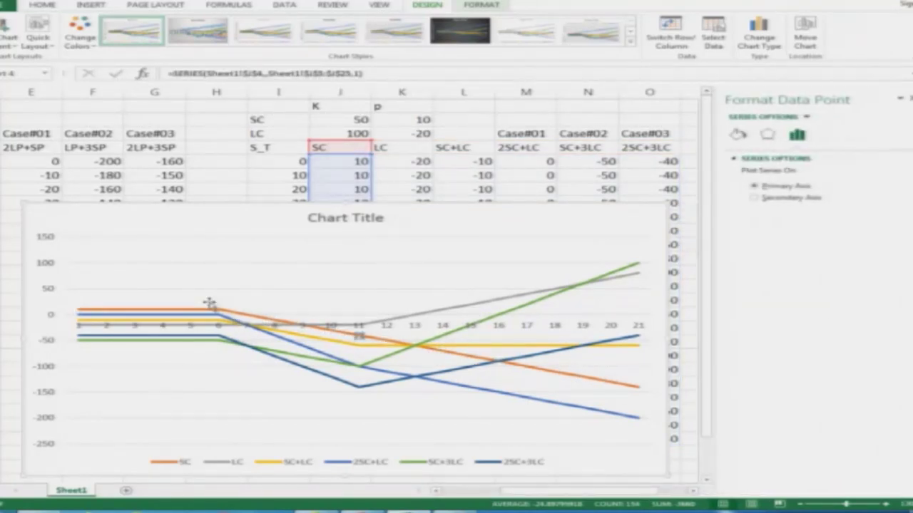
click(196, 265)
click(264, 161)
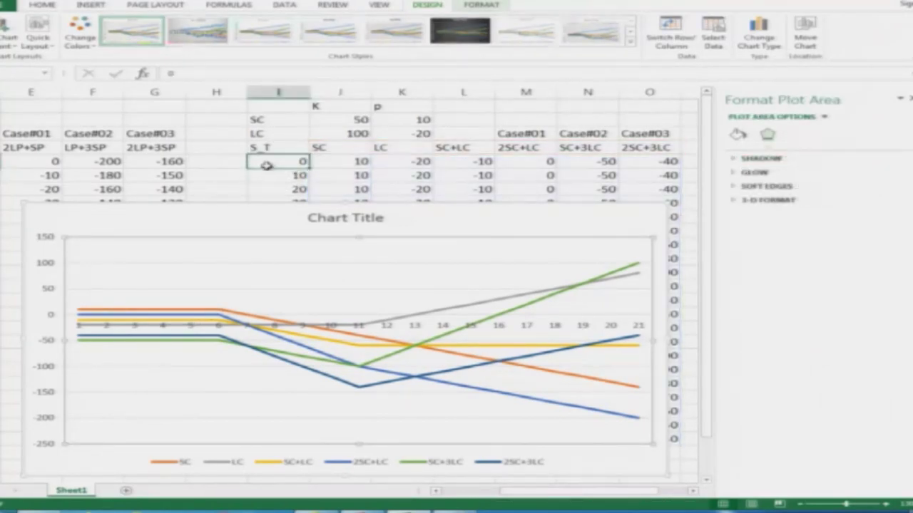
click(214, 311)
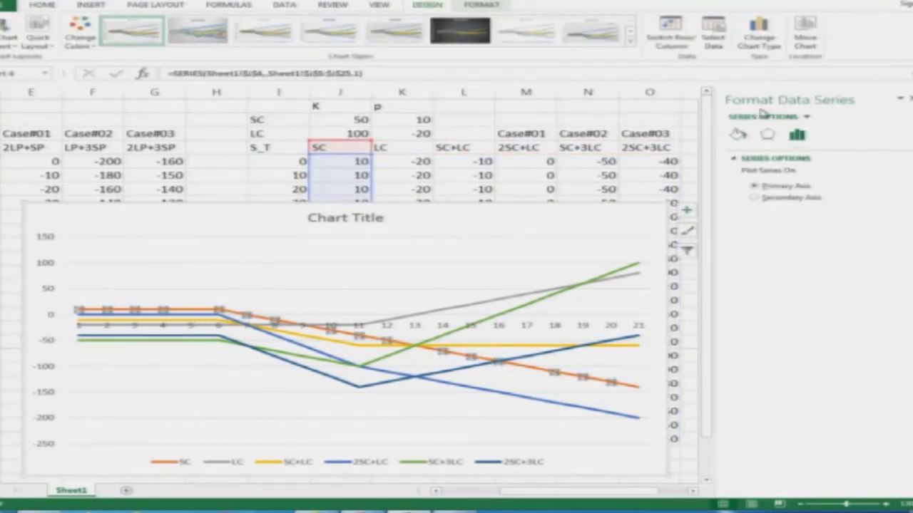
click(744, 137)
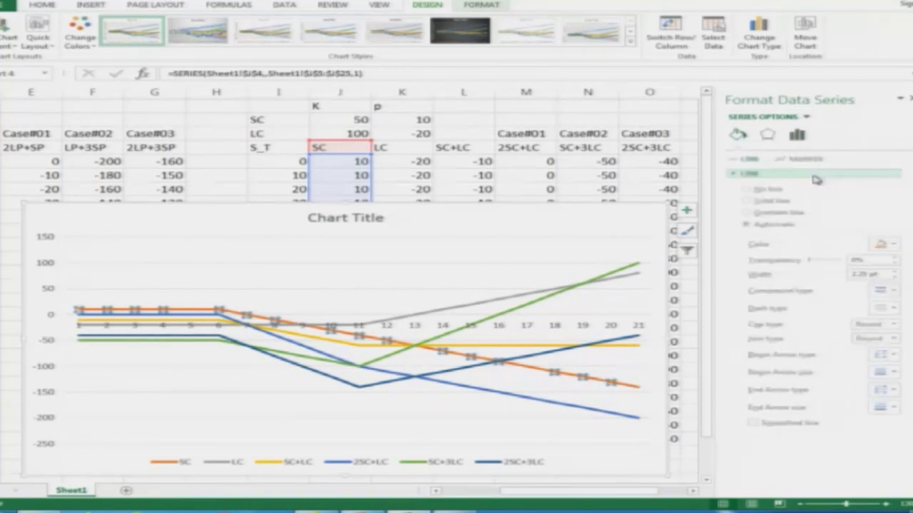
click(884, 244)
click(815, 328)
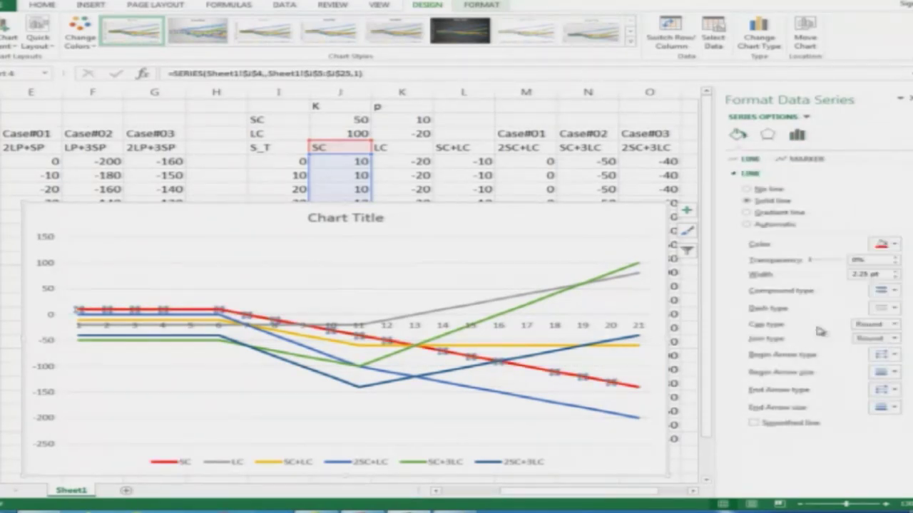
click(907, 99)
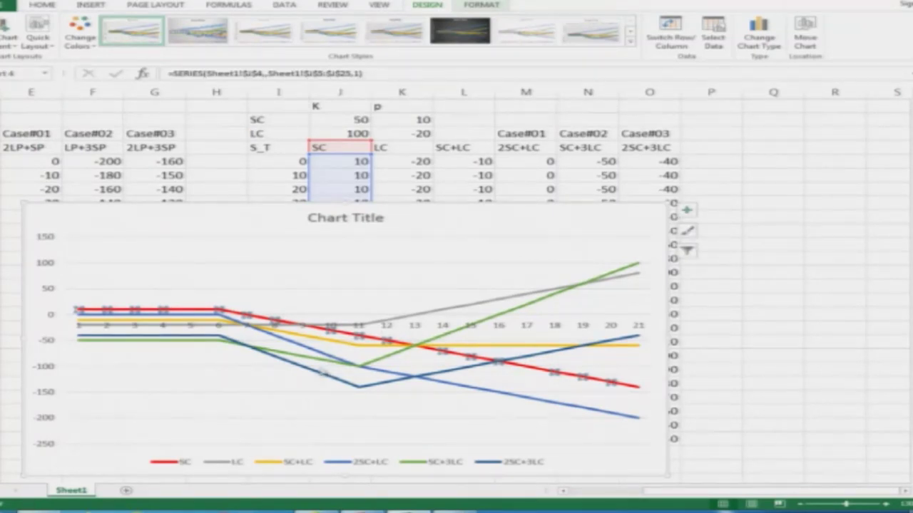
Set the colour of the LC line in the chart to standard green.
click(383, 324)
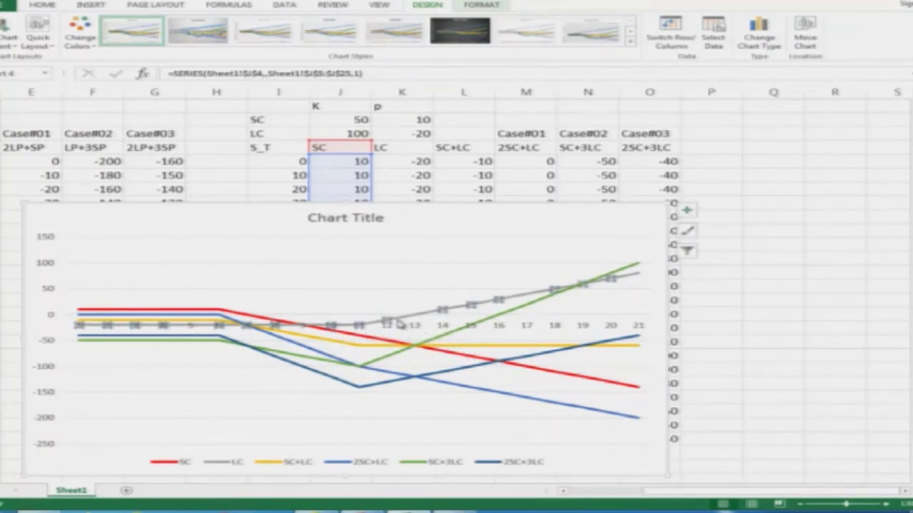
click(218, 158)
double_click(385, 325)
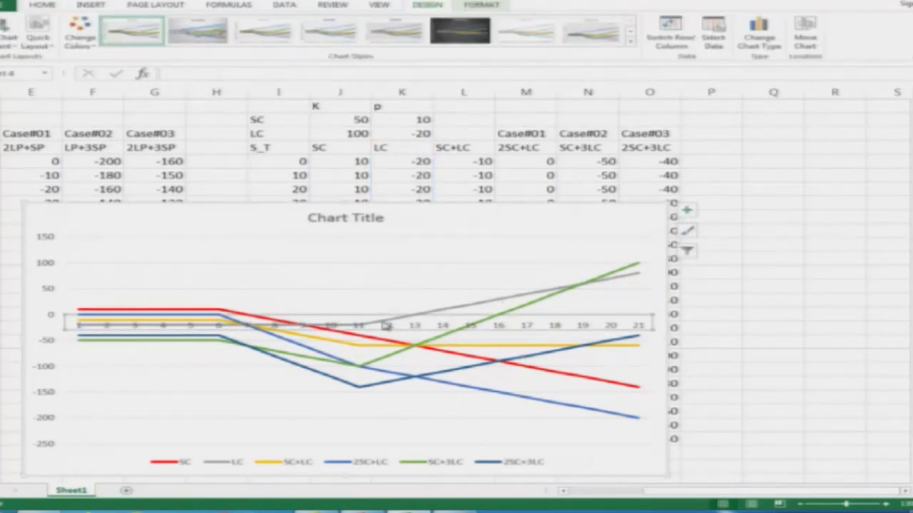
click(223, 173)
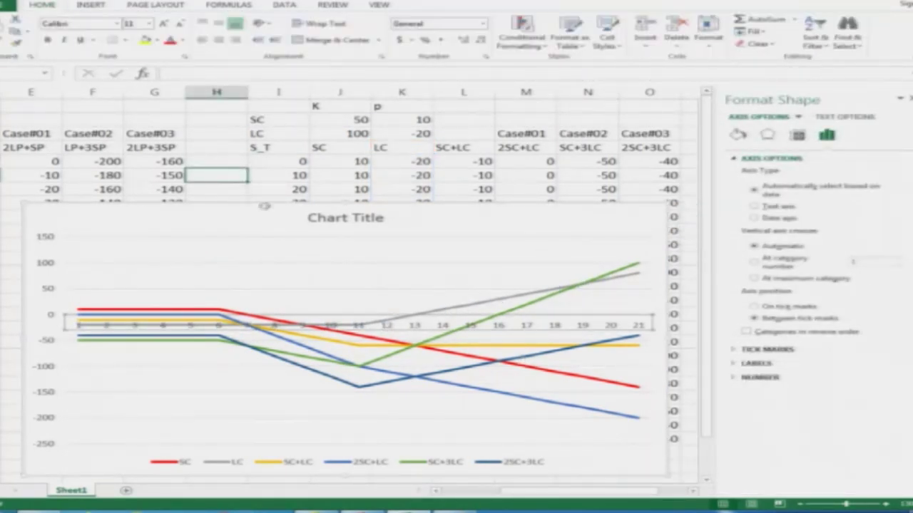
click(464, 309)
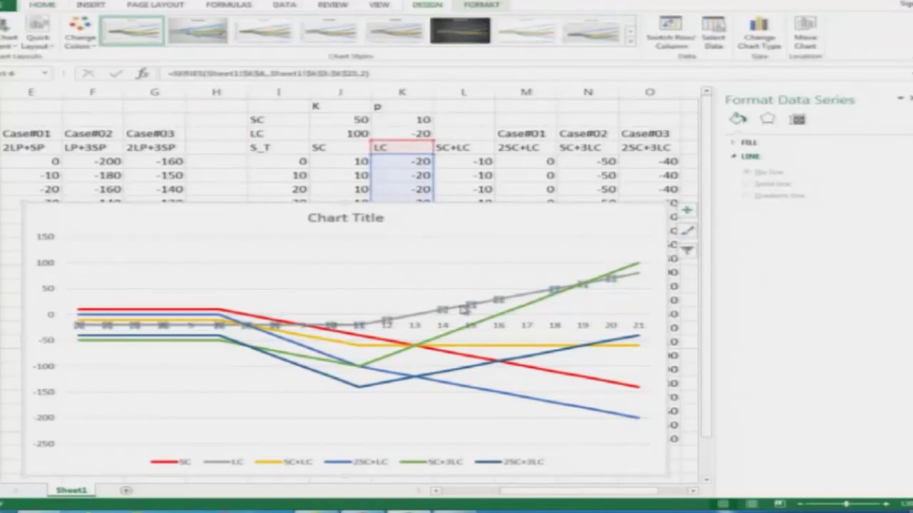
click(738, 134)
click(894, 246)
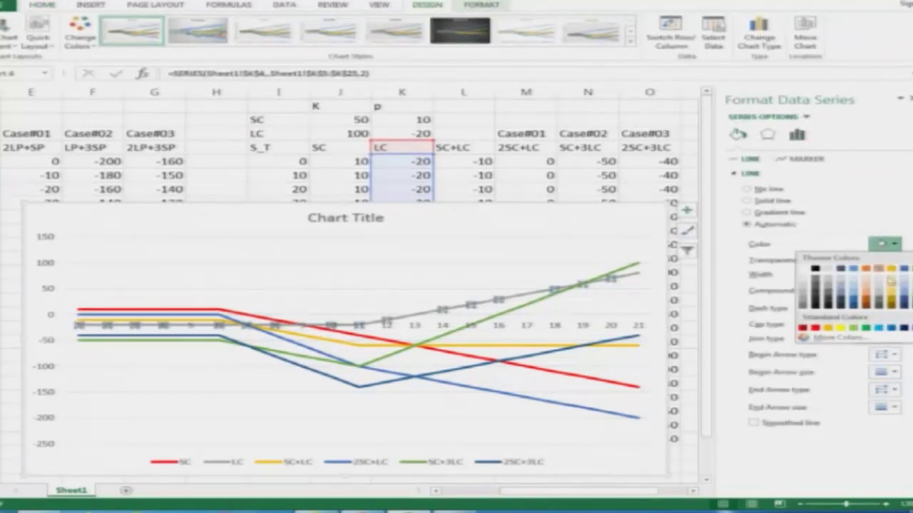
click(871, 326)
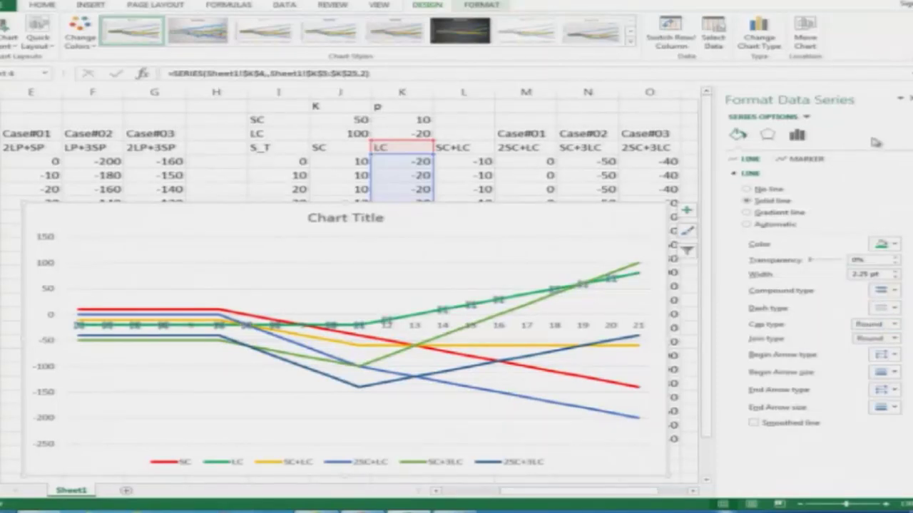
click(901, 98)
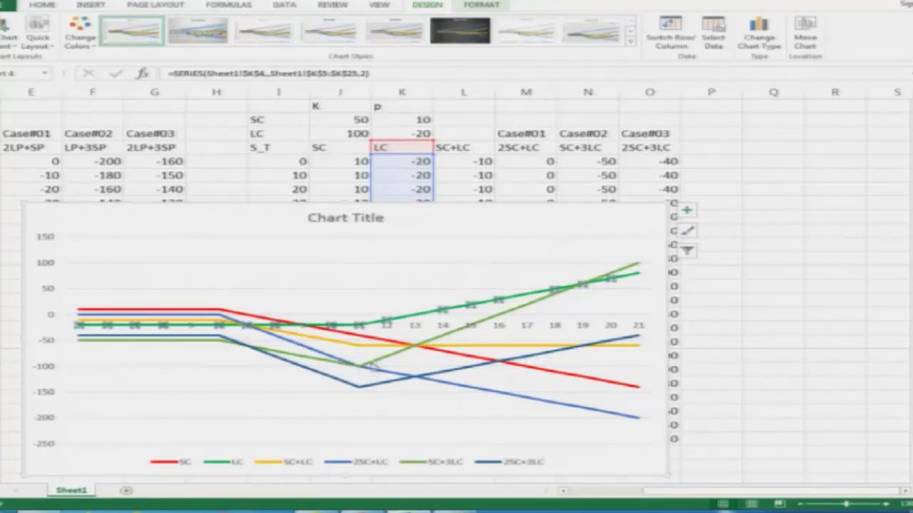
Set the colour of the SC+LC line in the chart to standard light blue.
click(356, 347)
click(217, 164)
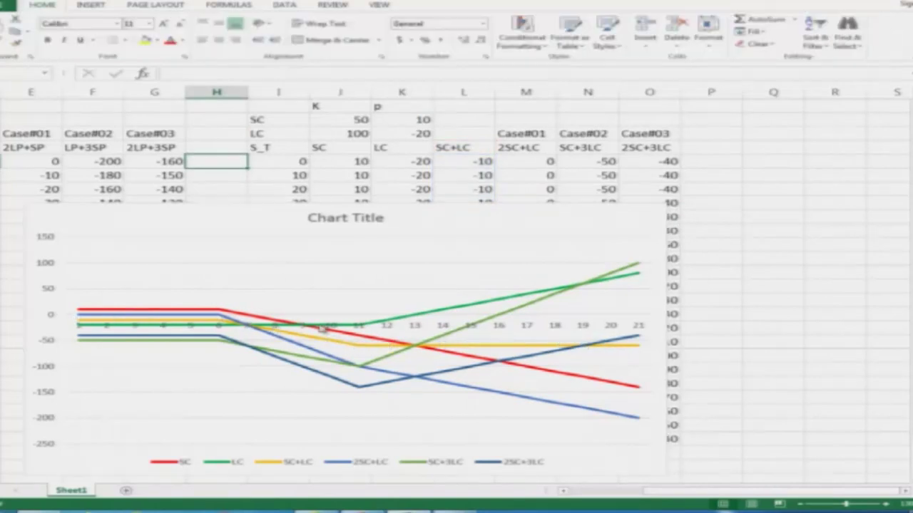
double_click(318, 341)
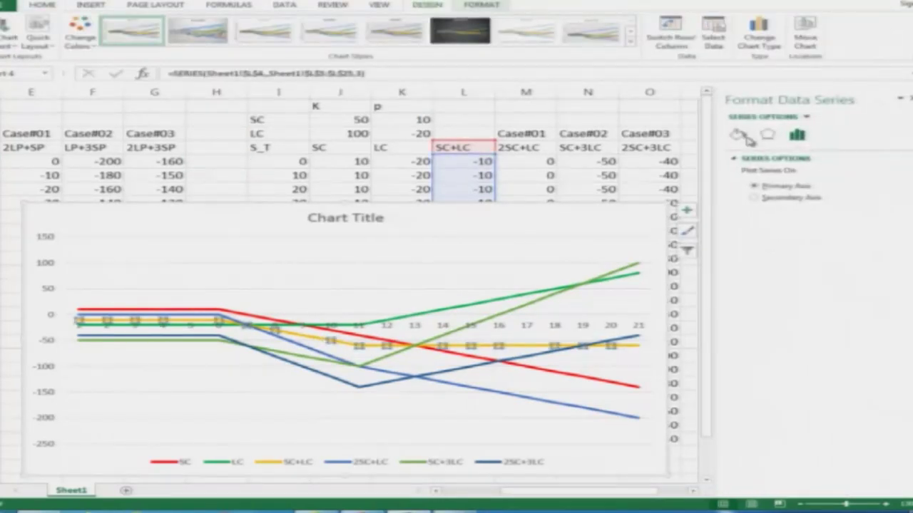
click(884, 244)
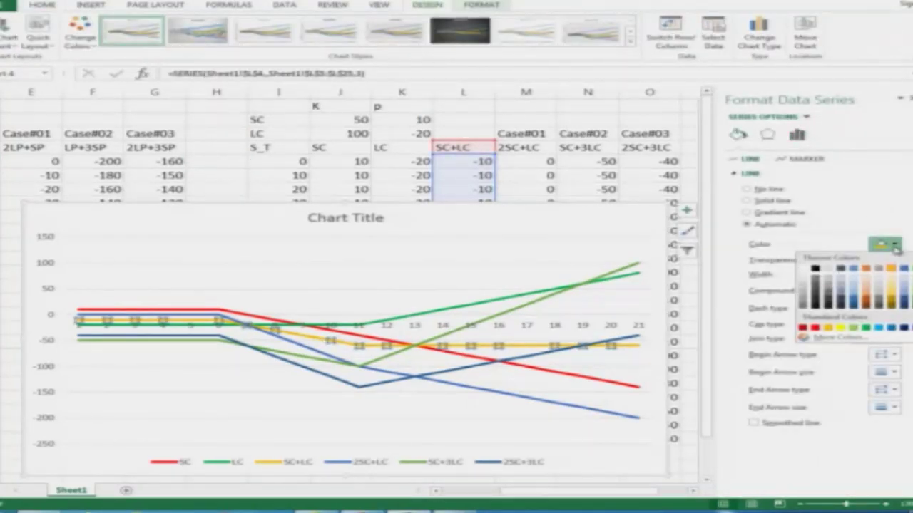
click(878, 328)
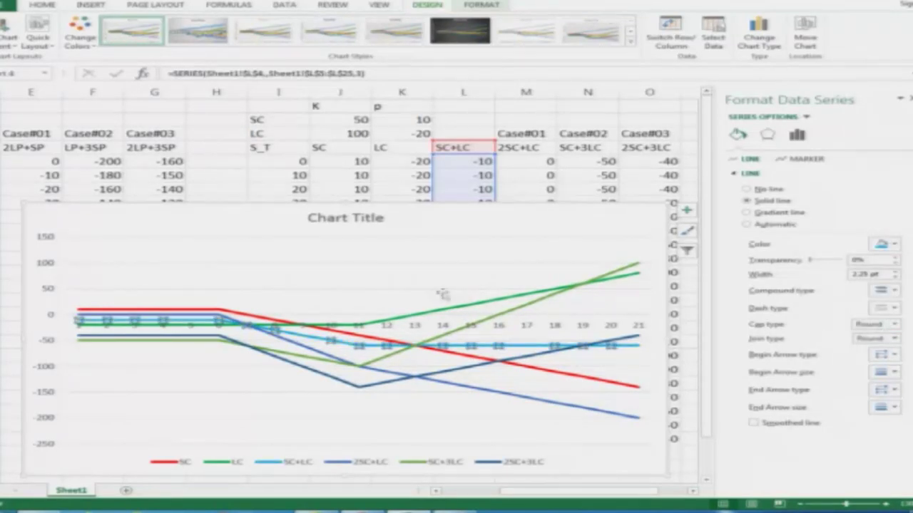
click(218, 175)
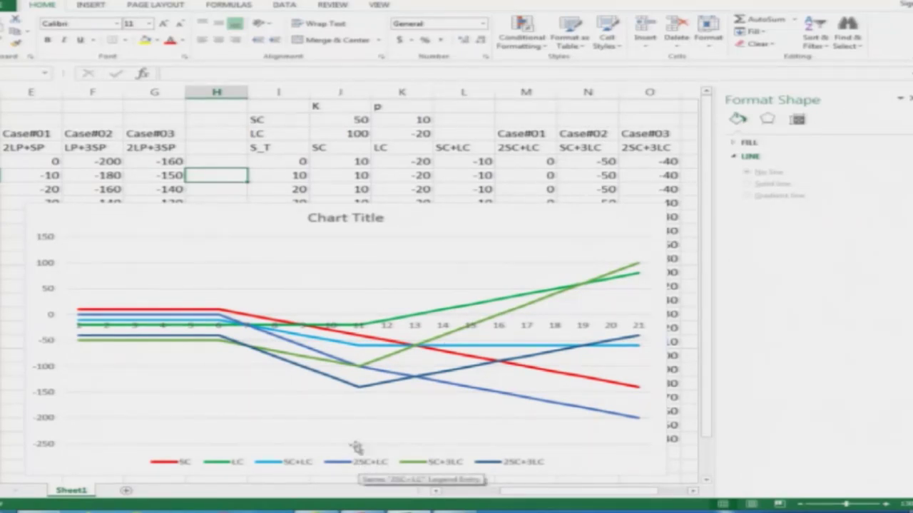
Format the 2SC+LC line in the chart as light blue with the square dot dash type.
mouse_move(337, 383)
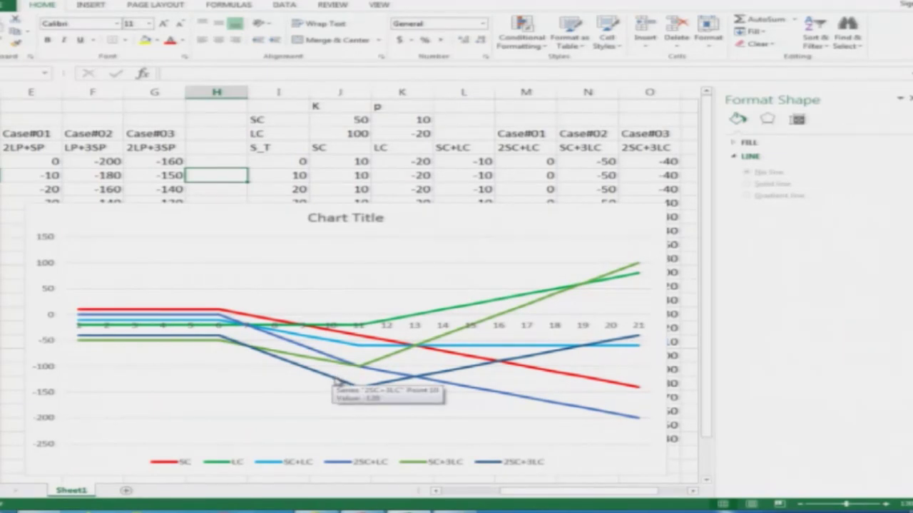
click(338, 383)
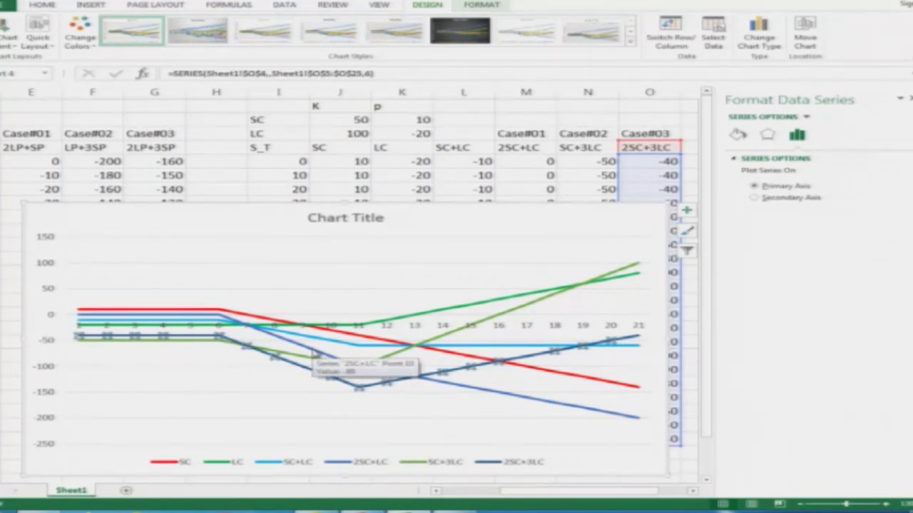
click(314, 354)
click(737, 134)
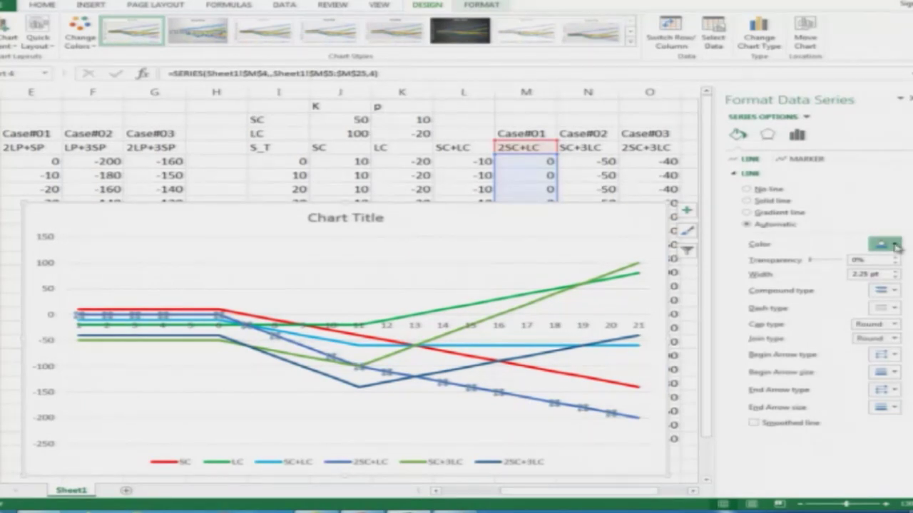
click(894, 244)
click(878, 329)
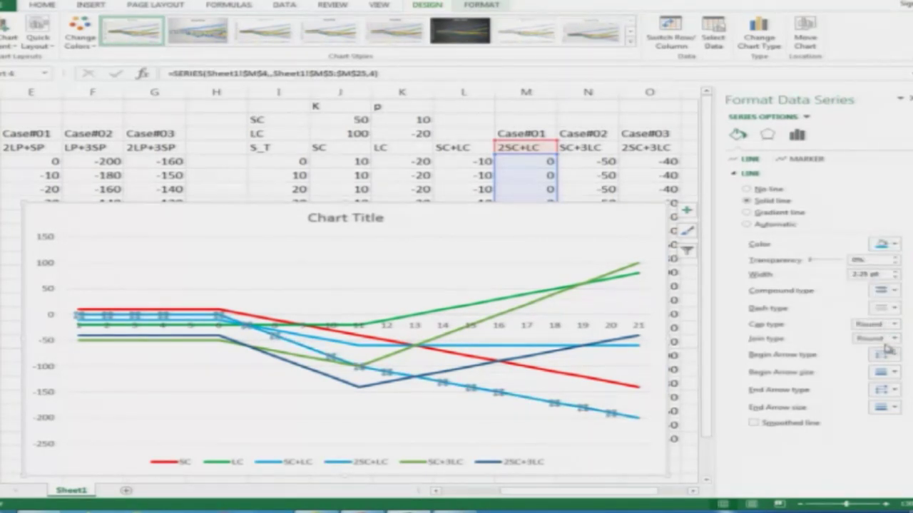
click(895, 308)
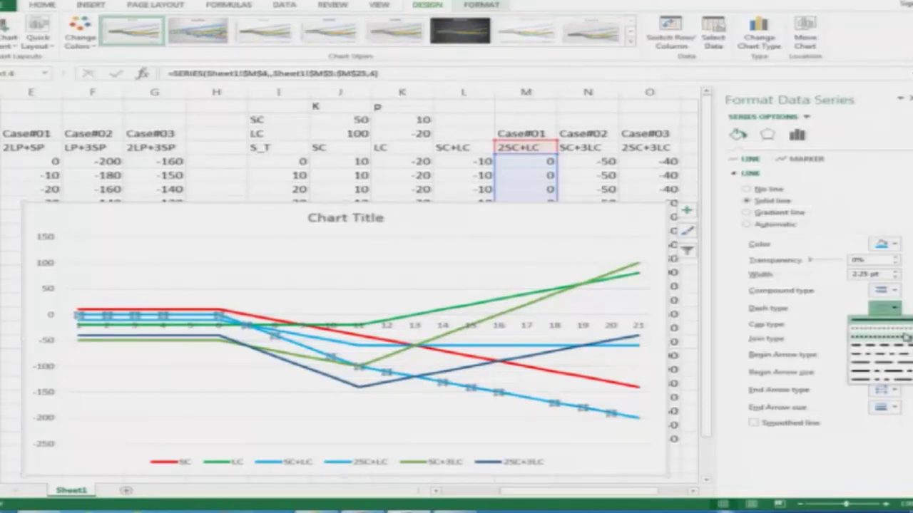
click(904, 337)
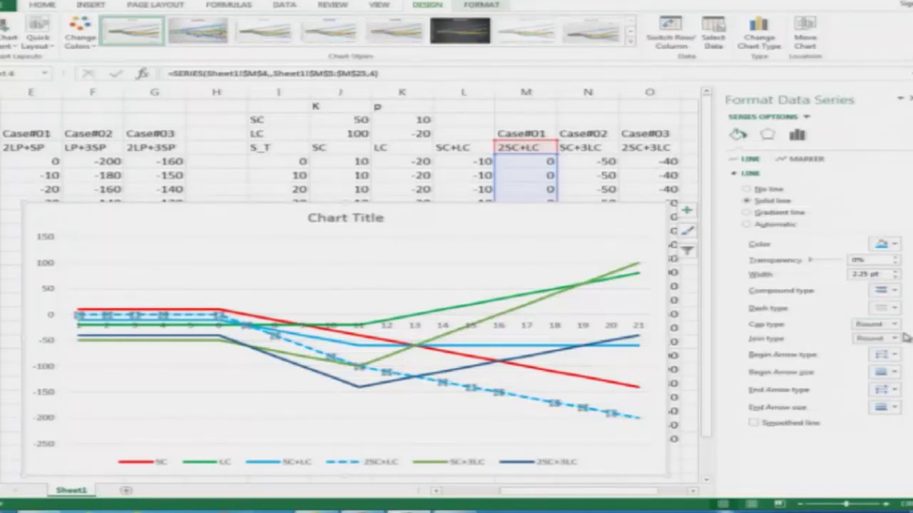
Format the SC+3LC line in the chart as light blue with the long dash type.
click(527, 230)
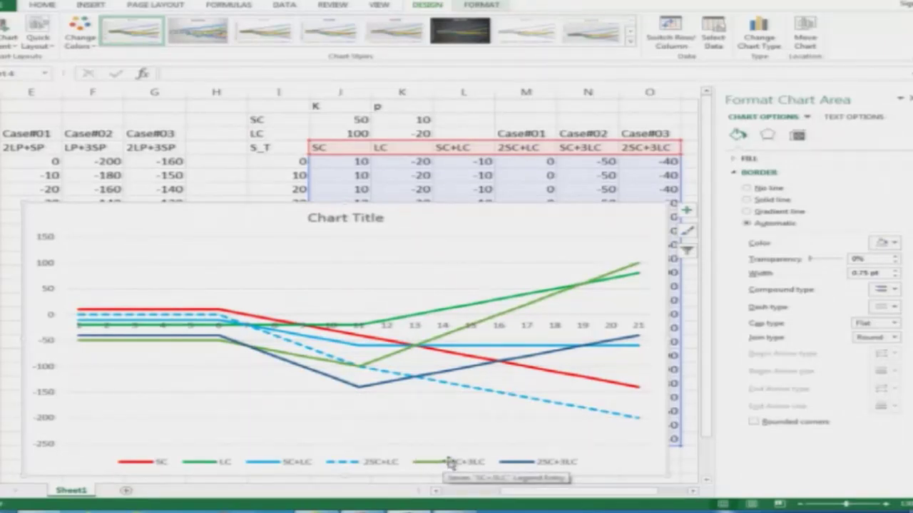
click(453, 336)
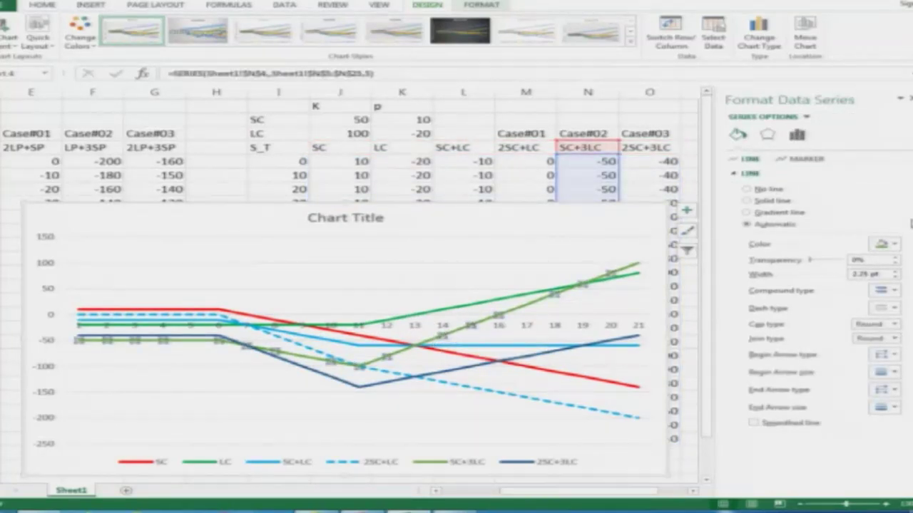
click(884, 243)
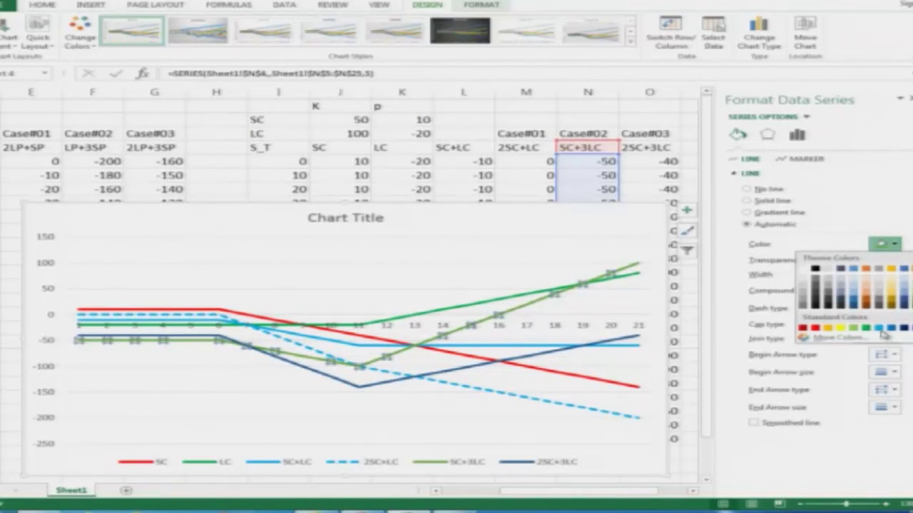
click(878, 328)
click(887, 308)
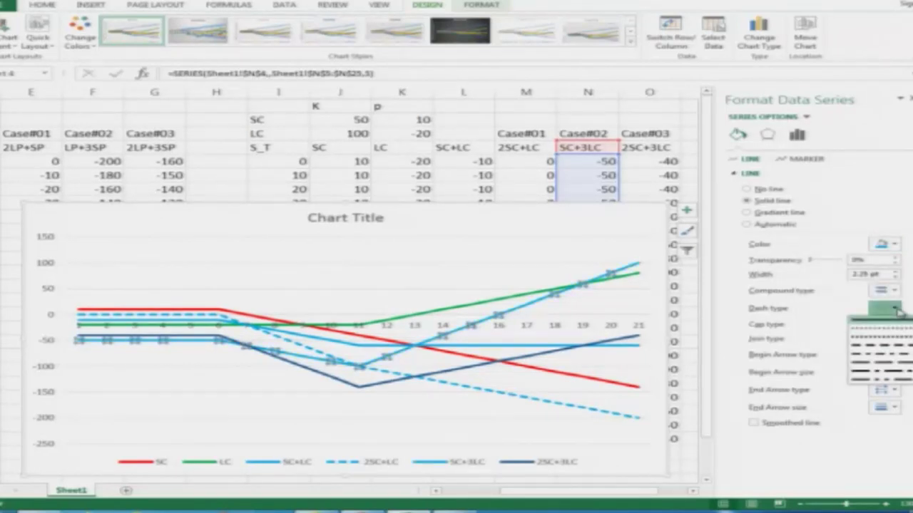
click(886, 365)
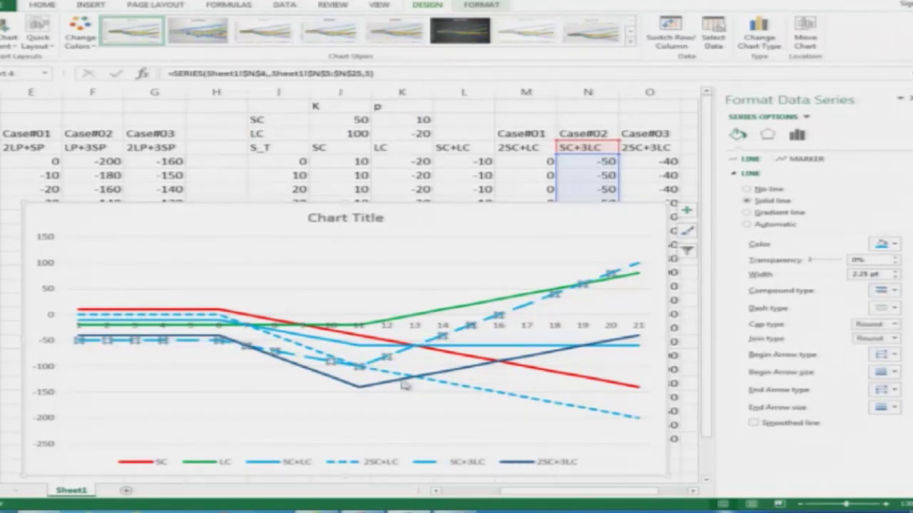
Format the 2SC+3LC line in the chart as light blue with the long dash dot dot type and close the formatting settings.
click(378, 385)
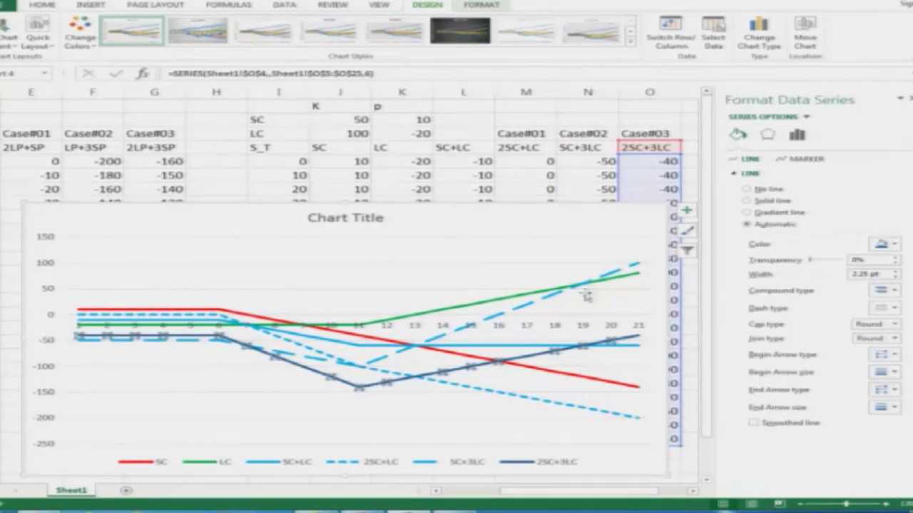
click(884, 244)
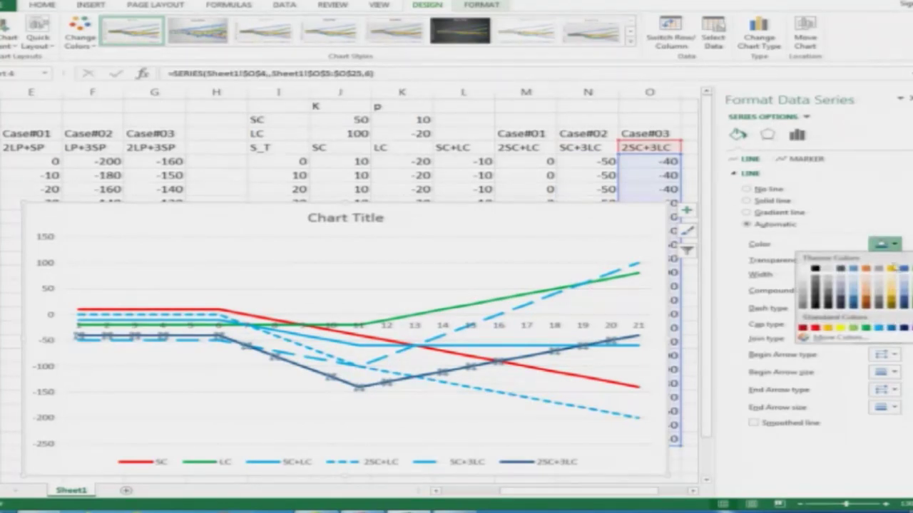
click(884, 332)
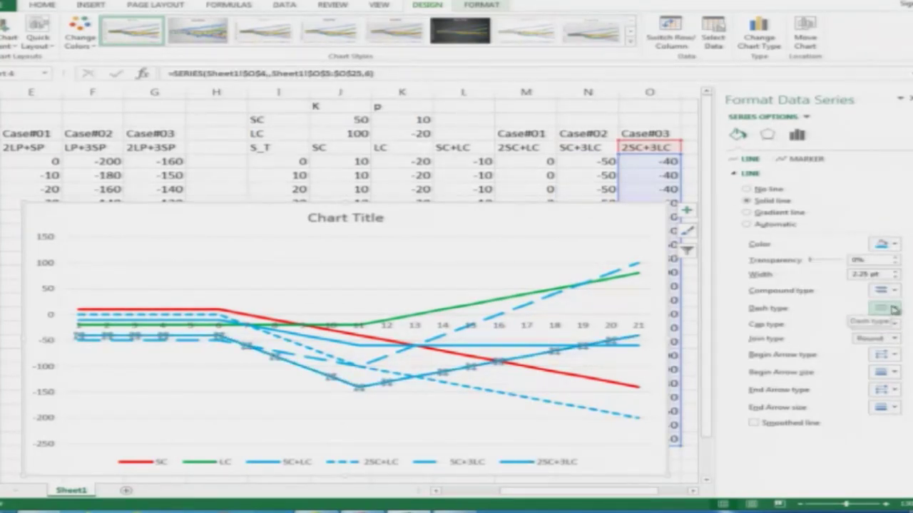
click(886, 308)
click(891, 377)
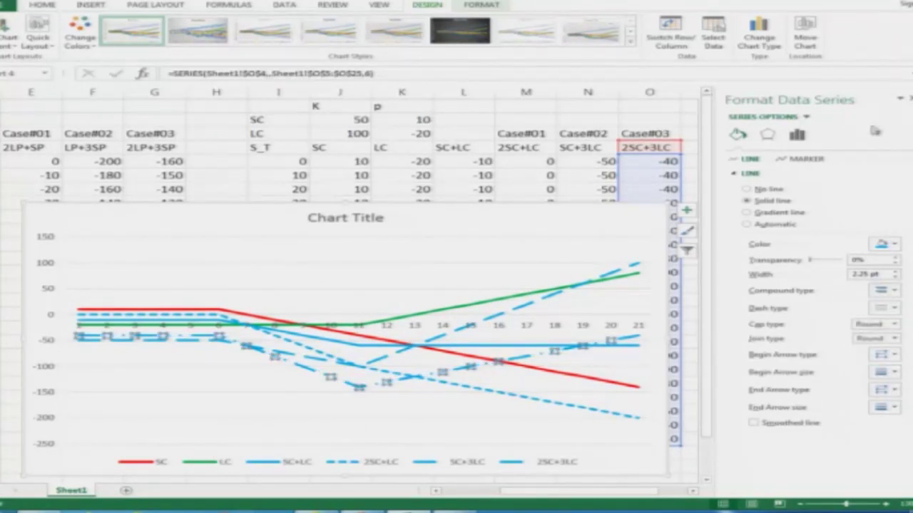
click(900, 97)
click(601, 228)
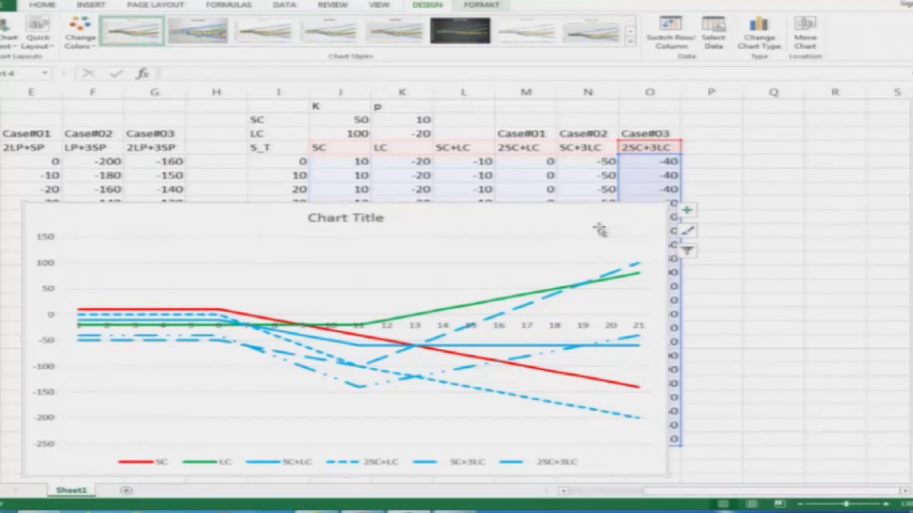
click(820, 356)
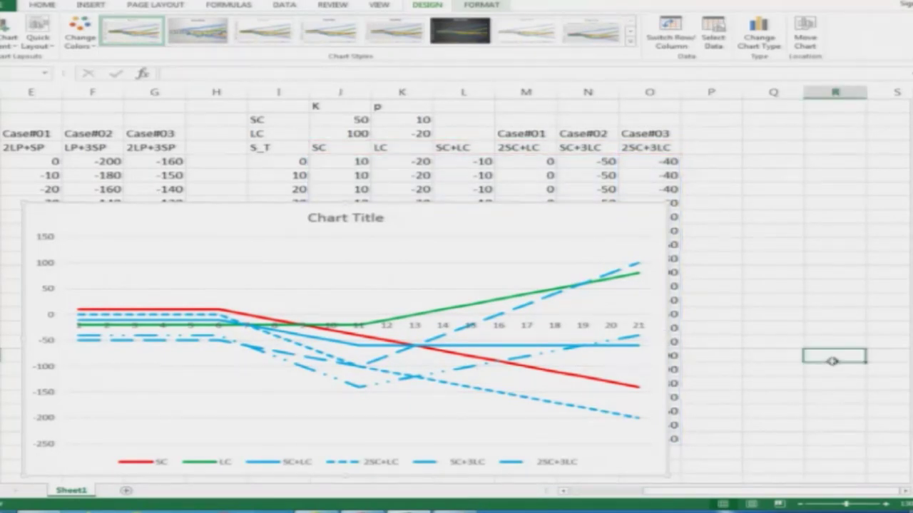
Enlarge the bear spread chart upward over the LC row and sideways to the far edge of column R.
click(573, 239)
drag(654, 342, 760, 342)
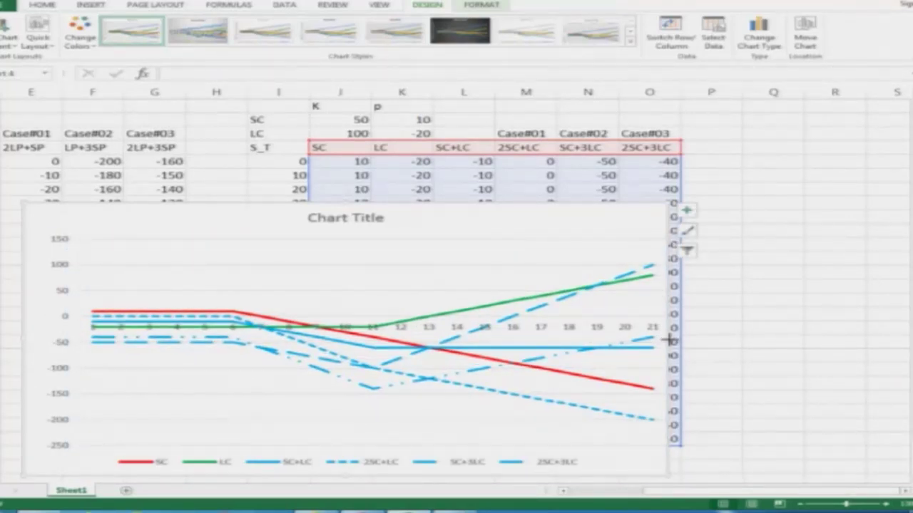
click(785, 342)
click(509, 212)
drag(346, 202, 347, 136)
drag(667, 305, 870, 314)
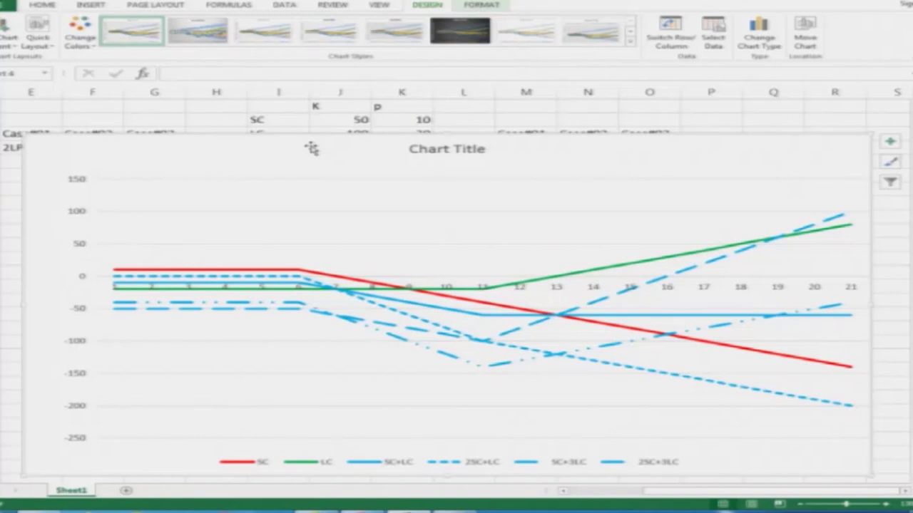
Switch to PowerPoint, paste the chart onto slide 11, and choose the red pen in the slide show.
click(470, 509)
key(ctrl+v)
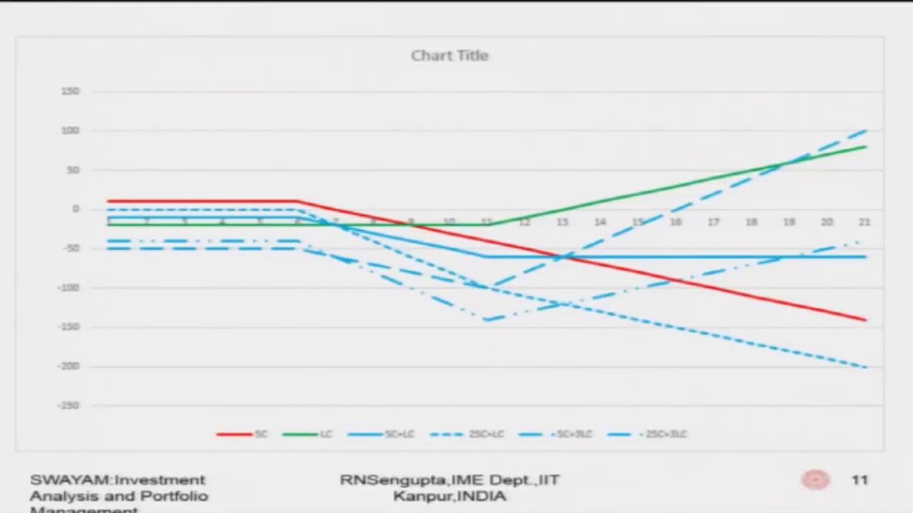
click(44, 503)
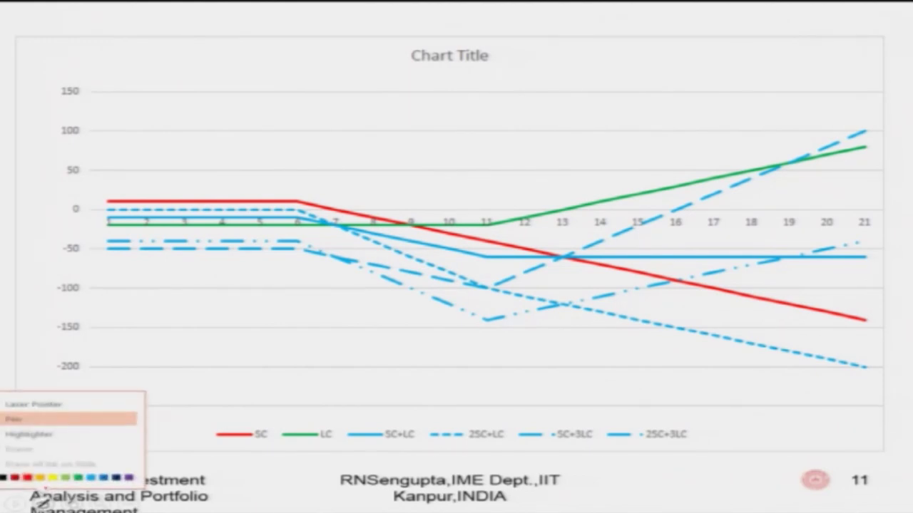
click(27, 476)
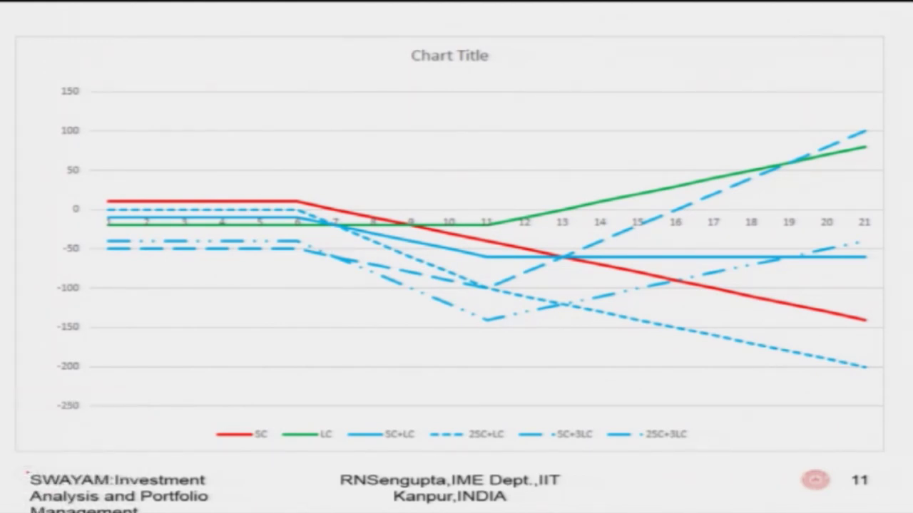
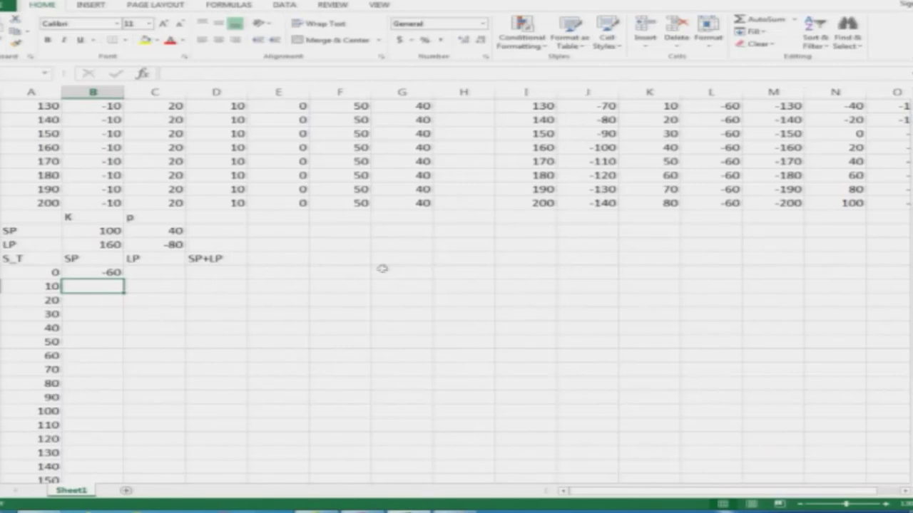
Fill the S_T cells 100 and 160 of the SP and LP table with yellow to mark the strike prices.
click(35, 410)
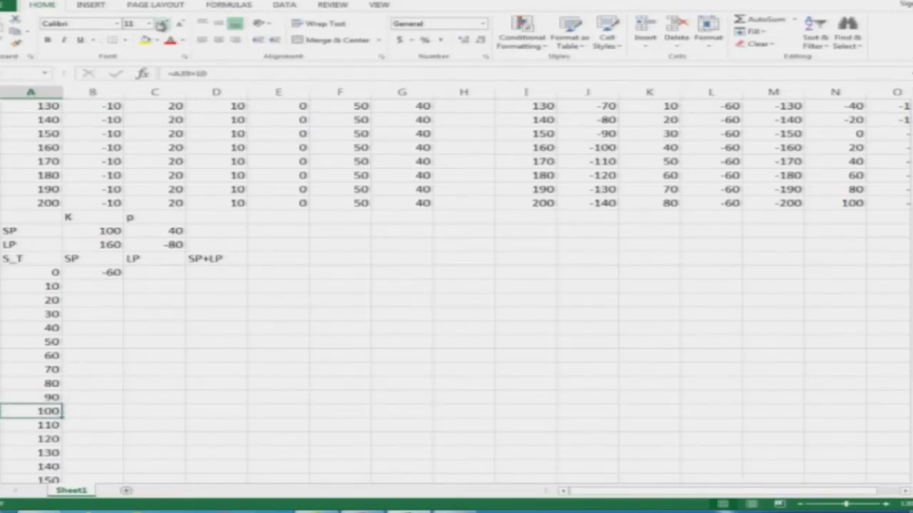
click(146, 41)
scroll(157, 59, down, 4)
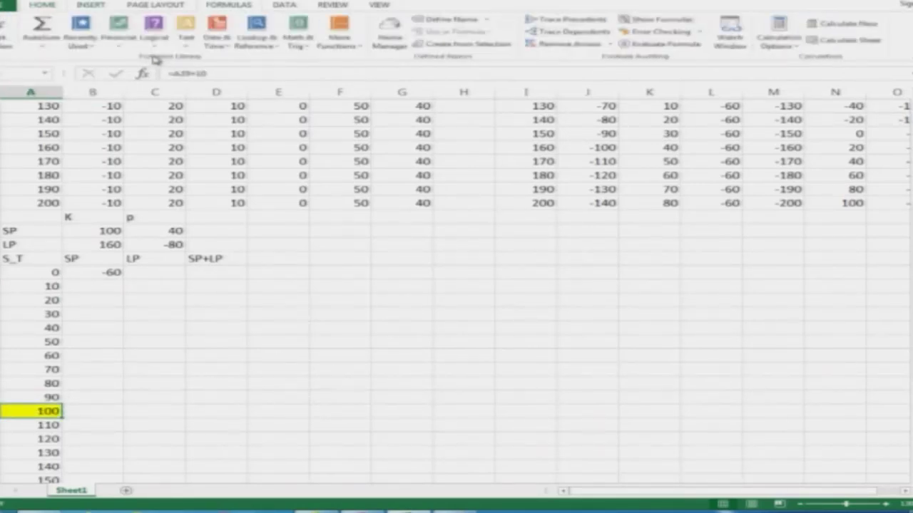
click(115, 372)
scroll(111, 379, down, 3)
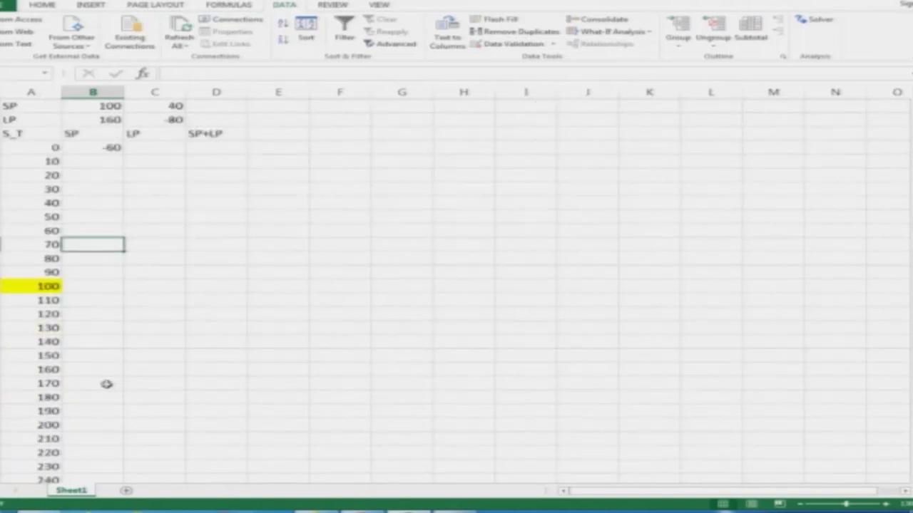
click(25, 370)
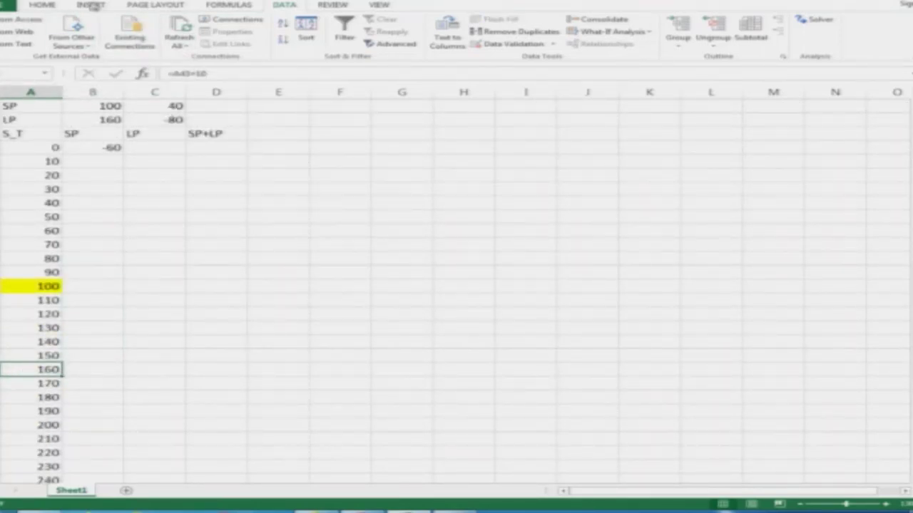
click(43, 6)
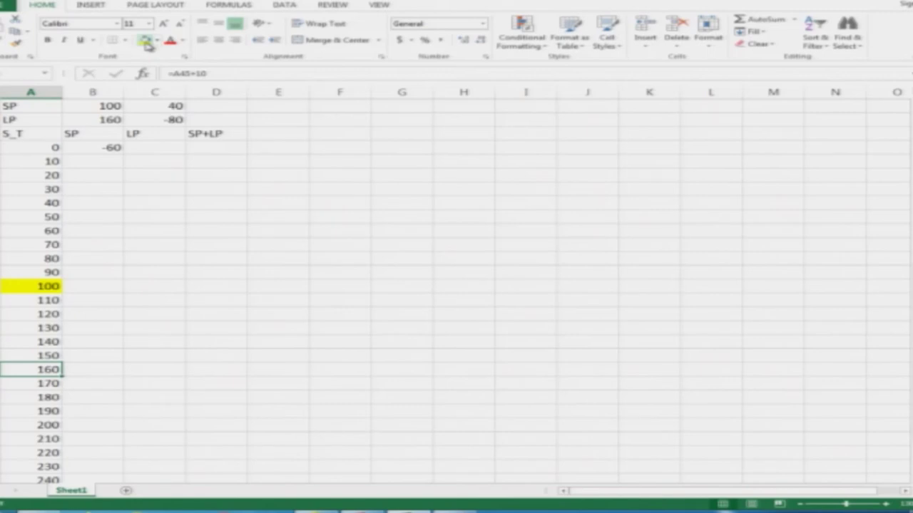
click(146, 41)
click(91, 161)
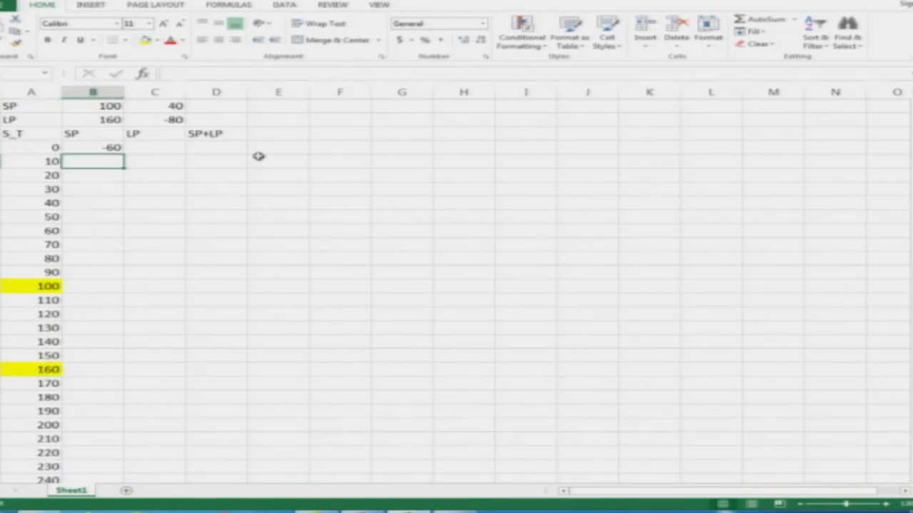
text(=)
key(Up)
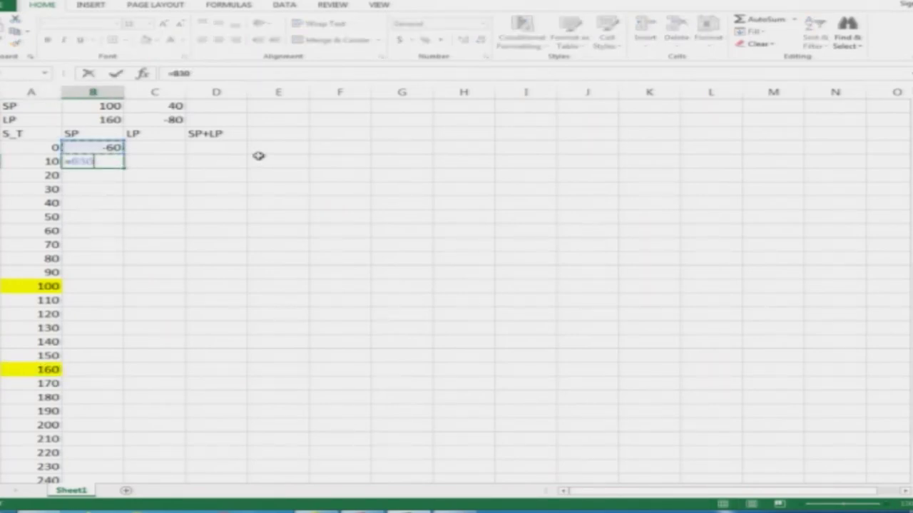
key(Escape)
Make the strike and premium references absolute in the first SP payoff formula, giving =A30-$B$27+$C$27 in cell B30.
key(Up)
key(F2)
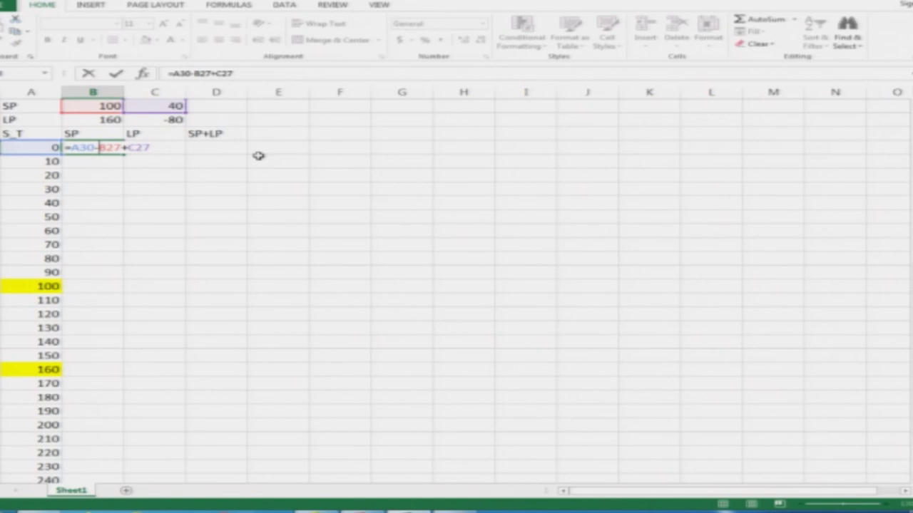
text($)
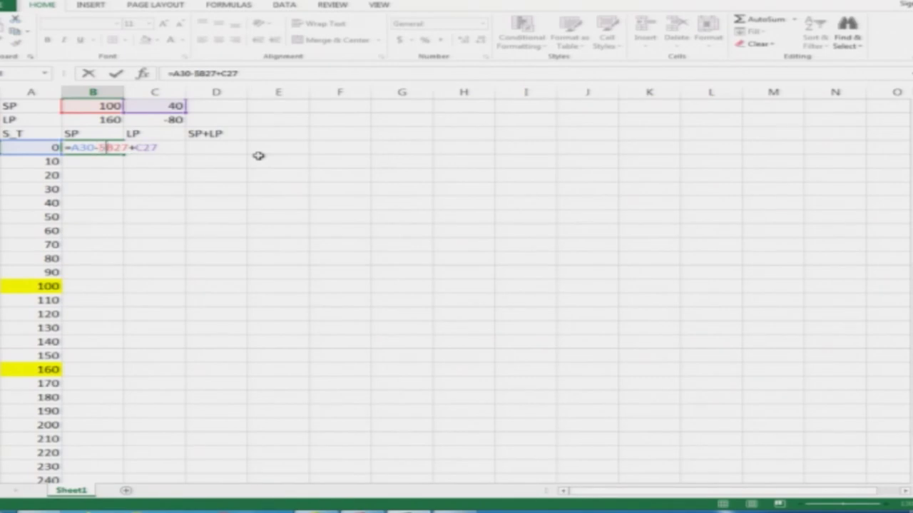
text($)
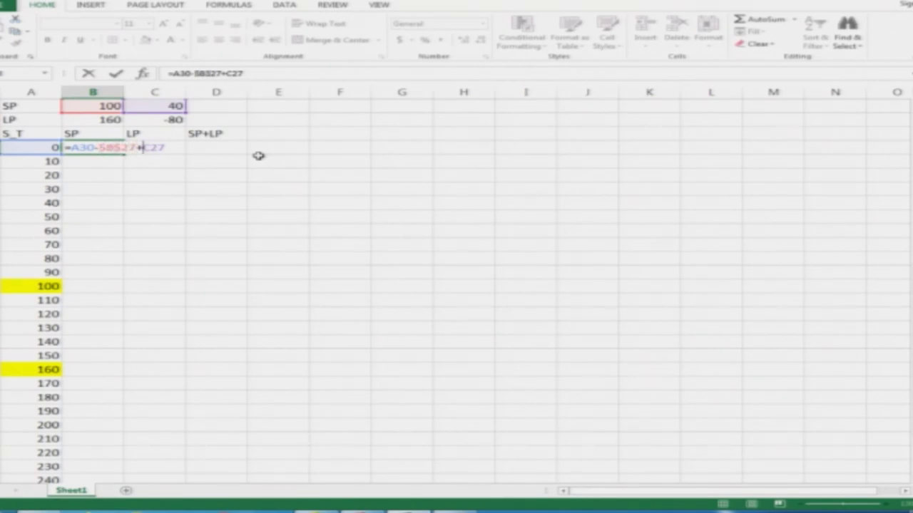
text($$)
key(Return)
Copy the SP payoff formula from B30 down the SP column through the S_T 100 row.
key(Up)
key(ctrl+c)
key(Down)
key(shift+Down)
key(shift+Down)
key(shift+Down)
key(shift+Down)
key(shift+Down)
key(shift+Down)
key(shift+Down)
key(shift+Down)
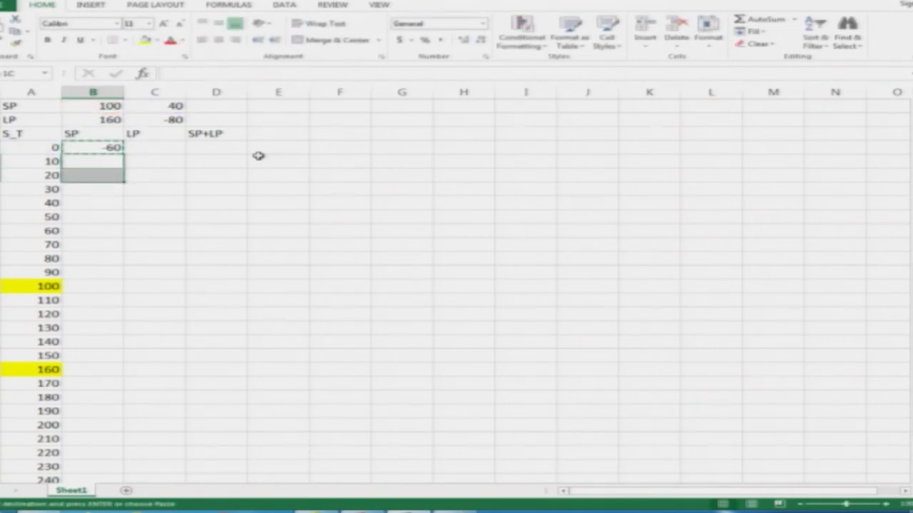
key(shift+Down)
key(ctrl+v)
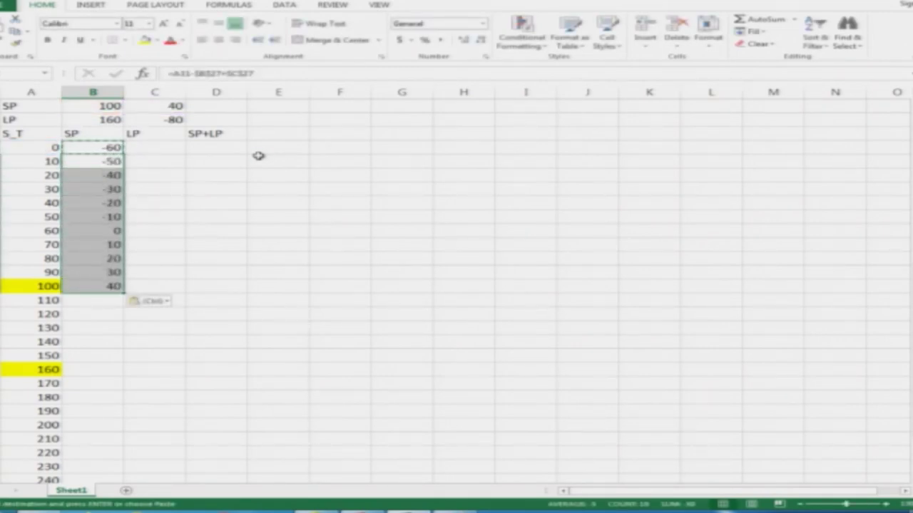
key(Escape)
Enter an absolute reference to the SP premium in C27 as the SP payoff at S_T 110.
key(Down)
key(Down)
key(Down)
key(Down)
key(Down)
key(Down)
key(Down)
key(Down)
key(Down)
key(Down)
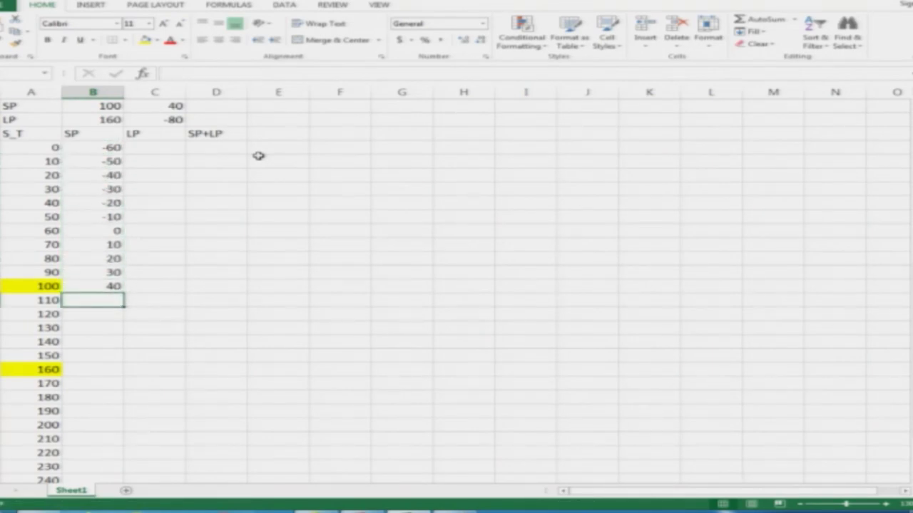
text(=)
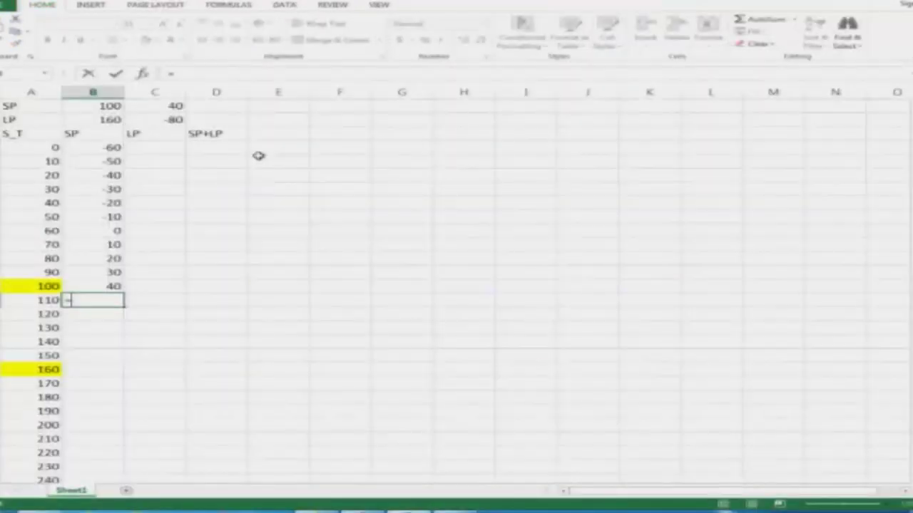
key(Up)
key(Up)
key(Up)
key(Up)
key(Up)
key(Up)
key(Up)
key(Up)
key(Up)
key(Up)
key(Up)
key(Up)
key(Up)
key(Up)
key(Right)
key(Return)
key(Up)
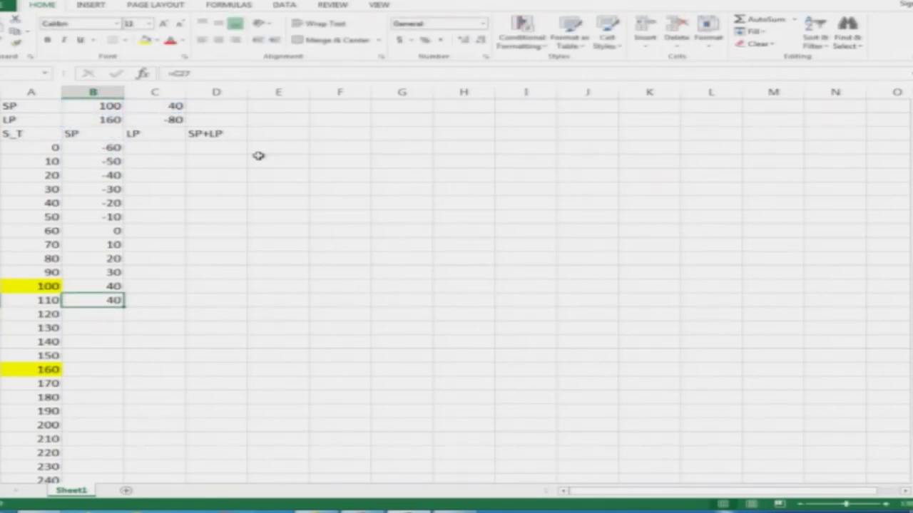
key(F2)
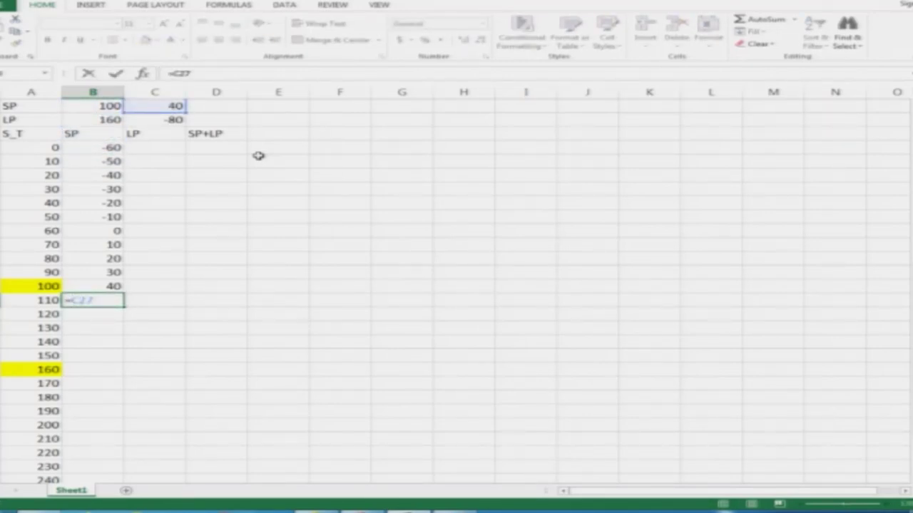
key(F4)
key(Return)
Copy the SP payoff at S_T 110 down the SP column through the S_T 250 row.
key(Up)
key(ctrl+c)
key(Down)
key(shift+Down)
key(shift+Down)
key(shift+Down)
key(shift+Down)
key(shift+Down)
key(shift+Down)
key(shift+Down)
key(shift+Down)
key(shift+Down)
key(shift+Down)
key(shift+Down)
key(shift+Down)
key(shift+Down)
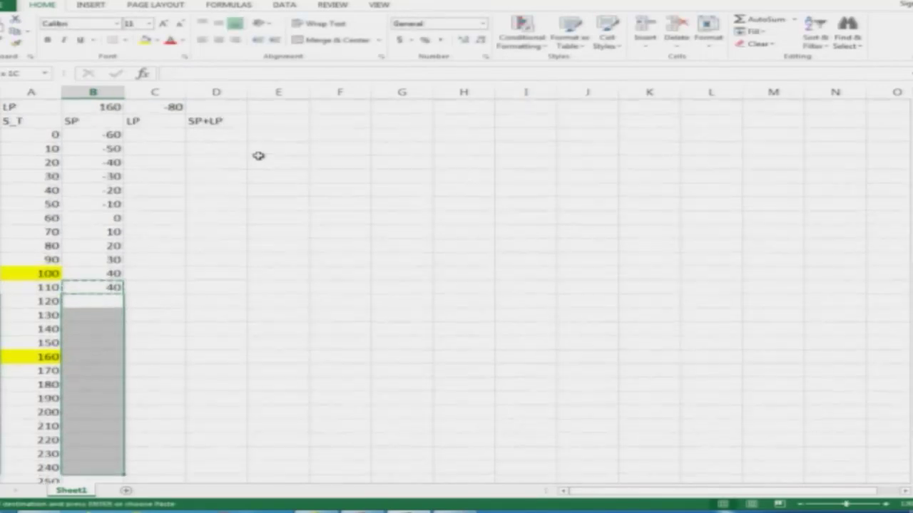
key(Return)
Delete the surplus S_T values 260 to 290 below the SP payoff rows.
key(Down)
key(Down)
key(Down)
key(Down)
key(Down)
key(Down)
key(Down)
key(Down)
key(Down)
key(Down)
key(Down)
key(Down)
key(Down)
key(Down)
key(Down)
key(Down)
key(Left)
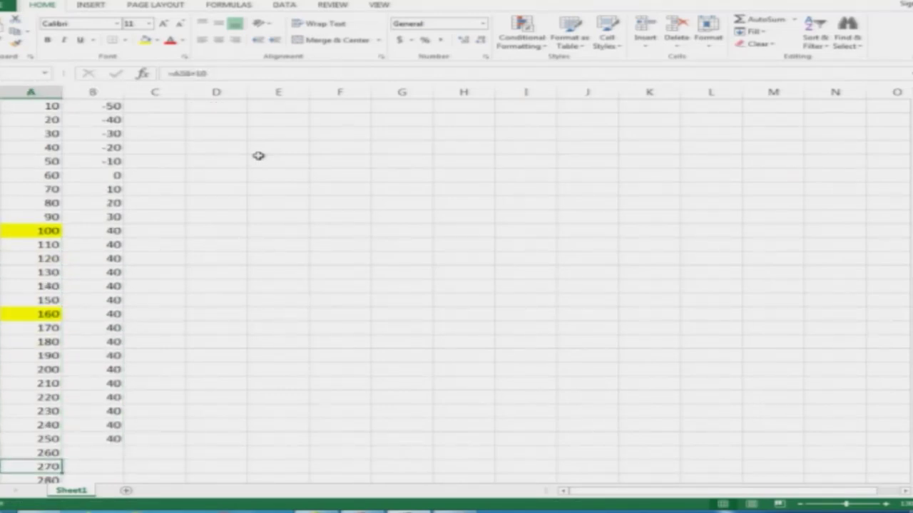
key(Up)
key(shift+Down)
key(shift+Down)
key(shift+Down)
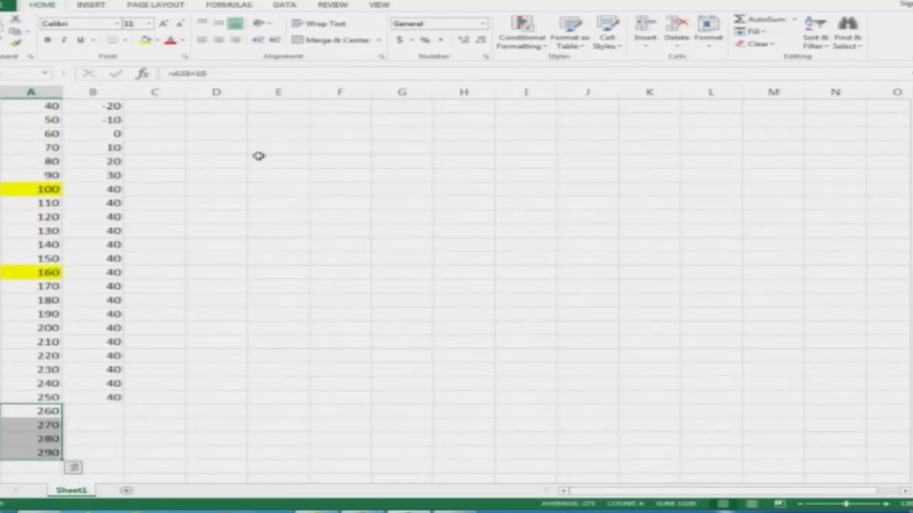
key(Delete)
Enter the LP payoff formula =B28-A30+C28 in C30 for S_T 0, checking it against the bear spread slide in PowerPoint.
key(Up)
key(Up)
key(Up)
key(Up)
key(Up)
key(Up)
key(Up)
key(Up)
key(Up)
key(Up)
key(Up)
key(Up)
key(Up)
key(Up)
key(Up)
key(Up)
key(Up)
key(Up)
key(Up)
key(Up)
key(Down)
key(Down)
key(Down)
key(Down)
key(Right)
key(Right)
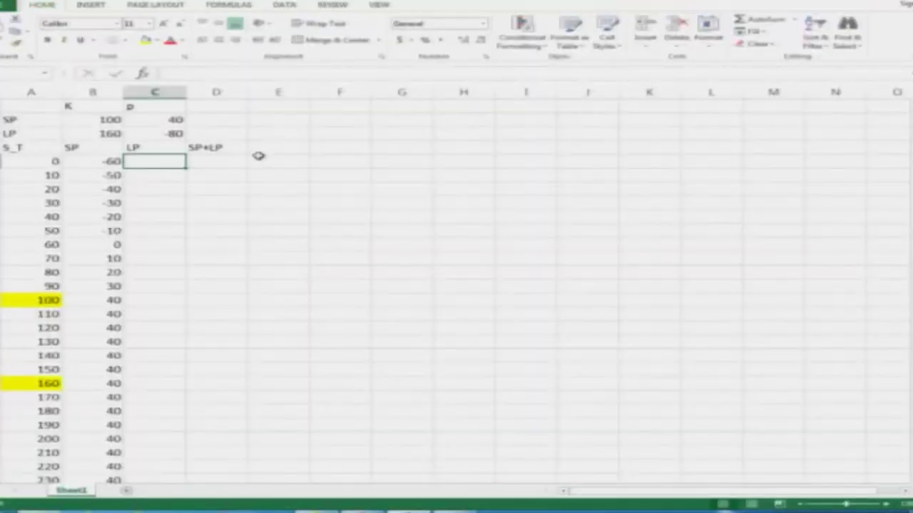
text(=)
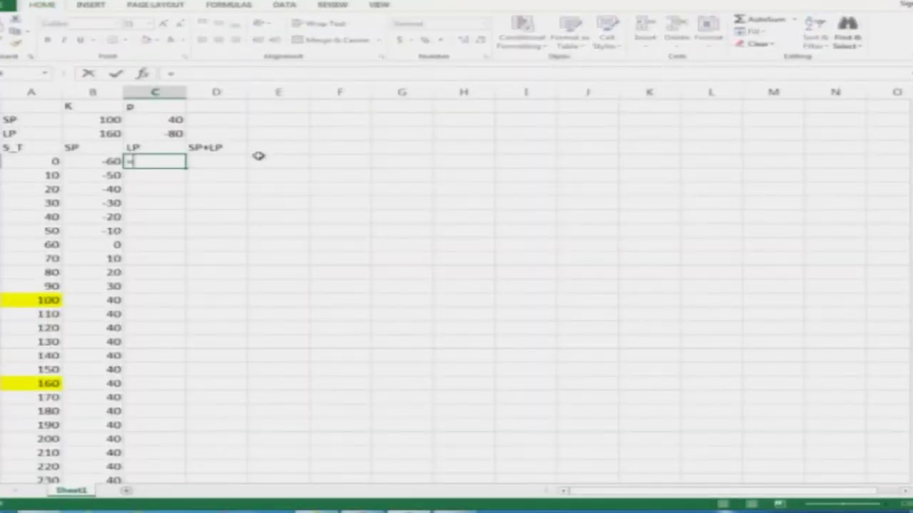
key(Up)
key(Left)
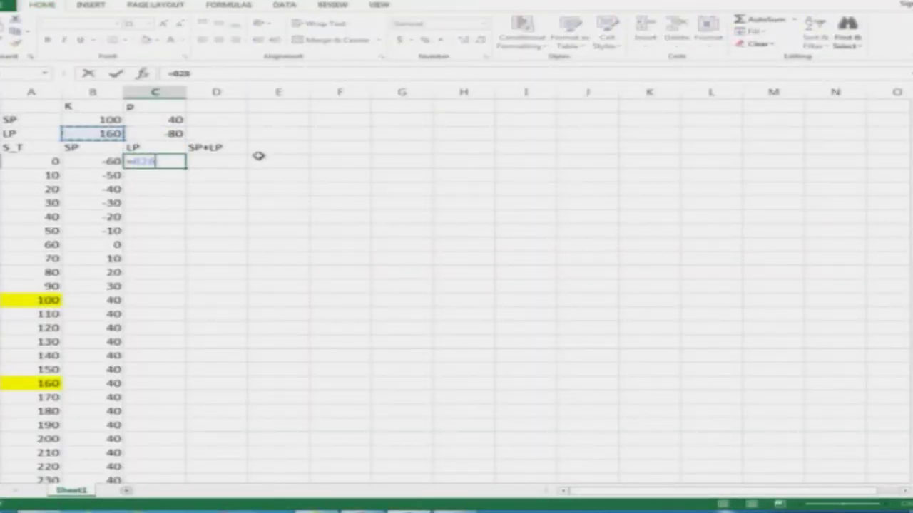
text(-)
key(Left)
key(Left)
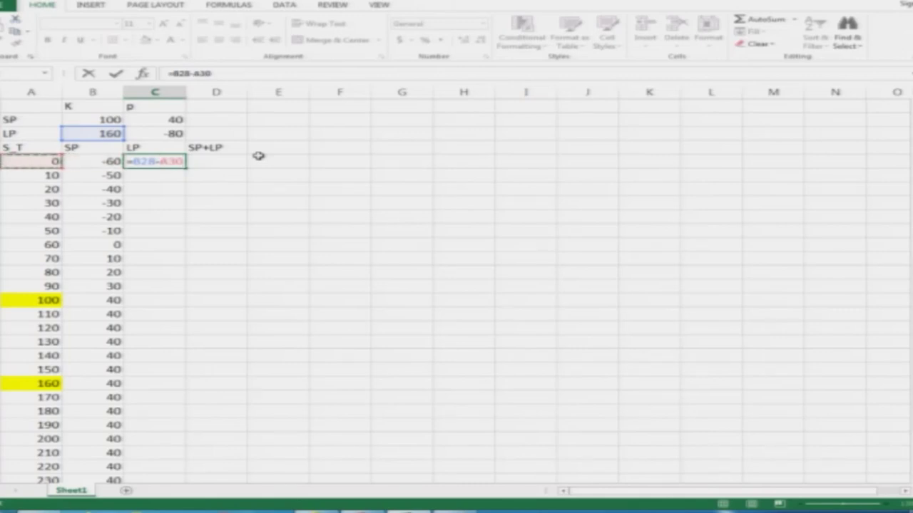
text(+)
key(Up)
key(alt+Tab)
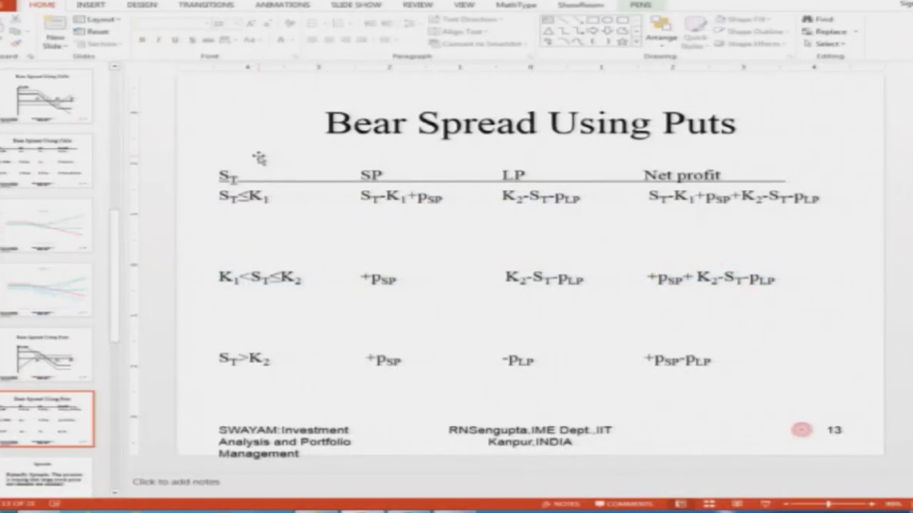
key(alt+Tab)
key(Return)
Make the LP strike and premium references absolute in C30, giving =$B$28-A30+$C$28.
key(Up)
key(F2)
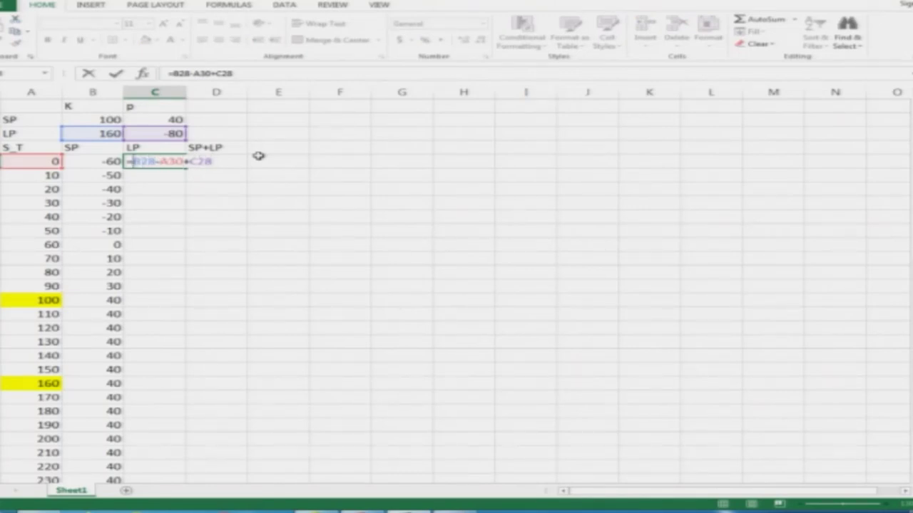
key(F4)
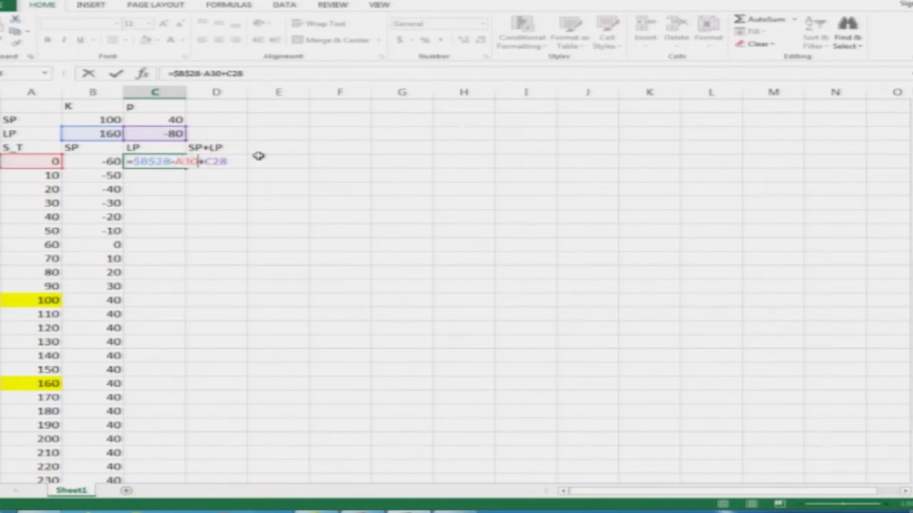
key(F4)
key(ctrl+Return)
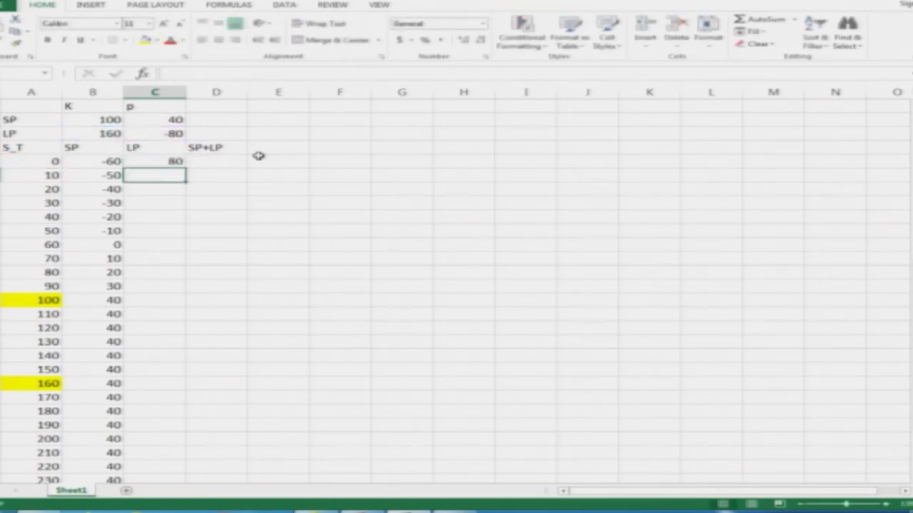
Copy the LP payoff formula from C30 down the LP column through the S_T 160 row.
key(ctrl+c)
key(Down)
key(shift+Down)
key(shift+Down)
key(shift+Down)
key(shift+Down)
key(shift+Down)
key(shift+Down)
key(shift+Down)
key(shift+Down)
key(shift+Down)
key(shift+Down)
key(shift+Down)
key(shift+Down)
key(shift+Down)
key(shift+Down)
key(shift+Down)
key(shift+Down)
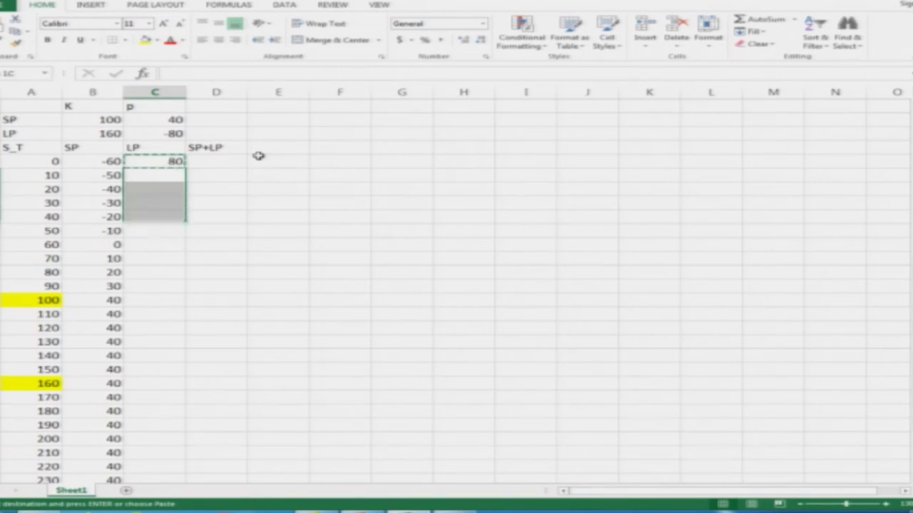
key(ctrl+v)
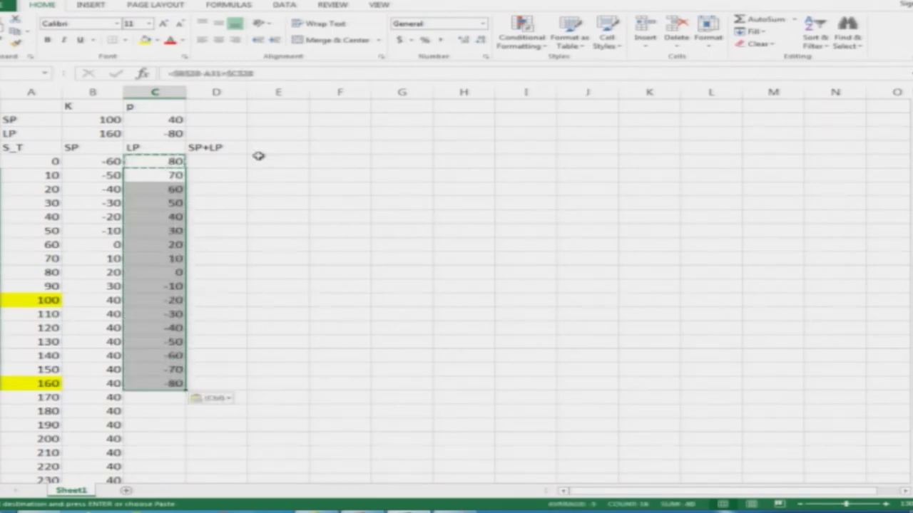
key(Escape)
Enter an absolute reference to the LP premium in C28 as the LP payoff at S_T 170.
key(Down)
key(Down)
key(Down)
key(Down)
key(Down)
key(Down)
key(Down)
key(Down)
key(Down)
key(Down)
key(Down)
key(Down)
key(Down)
key(Down)
key(Down)
key(Down)
key(Down)
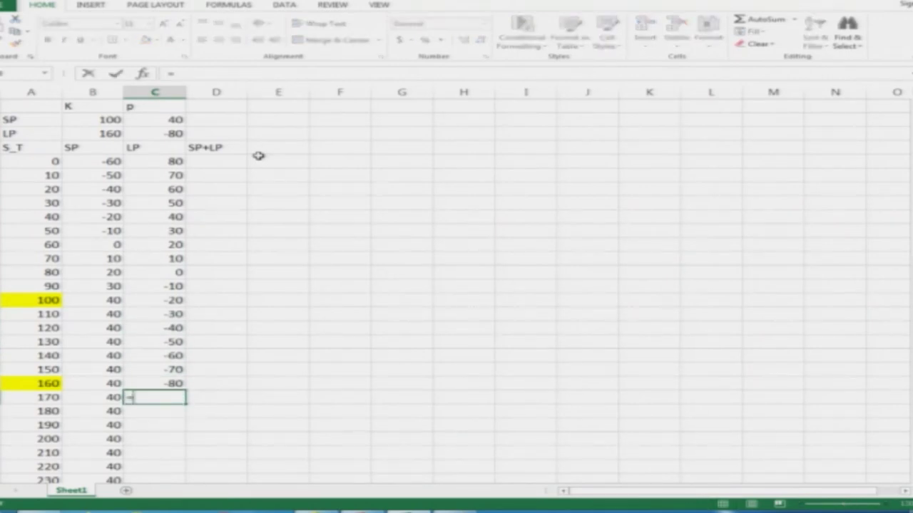
key(alt+Tab)
key(alt+Tab)
text(=)
key(Up)
key(Up)
key(Up)
key(Up)
key(Up)
key(Up)
key(Up)
key(Up)
key(Up)
key(Up)
key(Up)
key(Up)
key(Up)
key(Up)
key(Up)
key(Up)
key(Up)
key(Up)
key(Up)
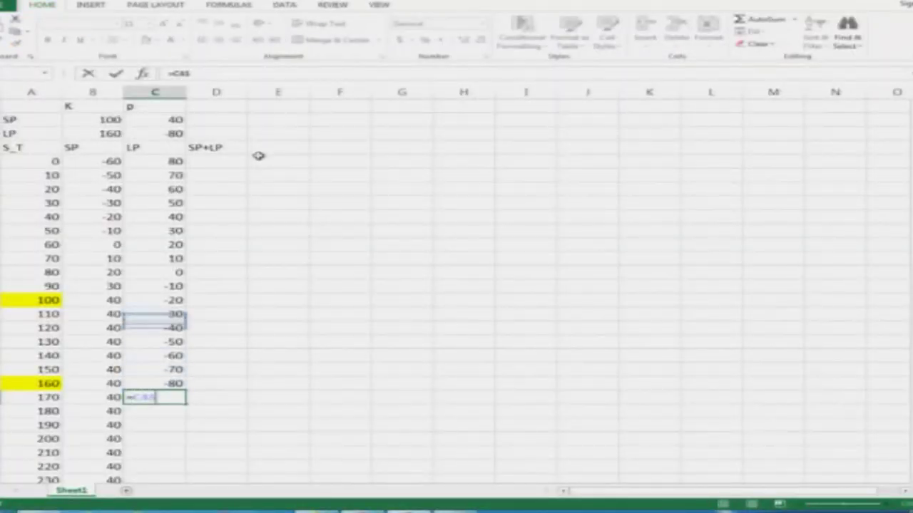
key(Return)
key(Up)
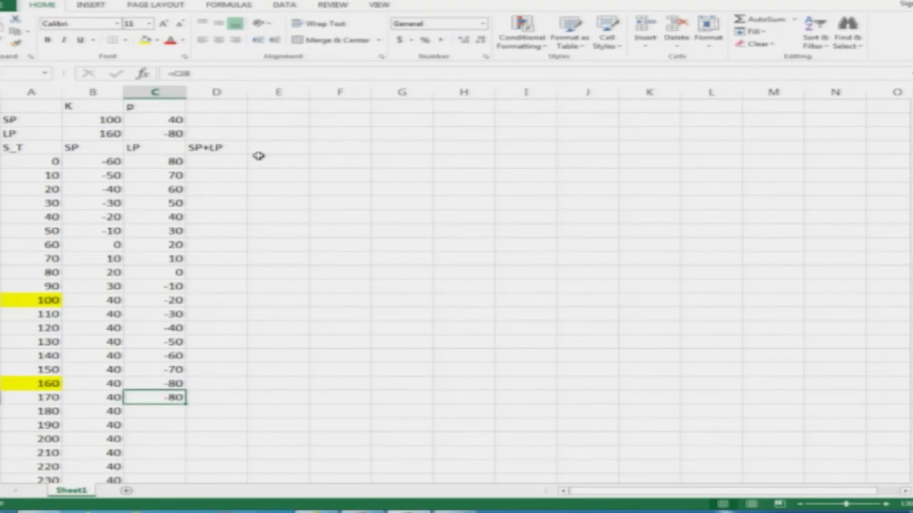
key(F2)
key(F4)
key(Return)
Copy the LP payoff at S_T 170 down the LP column through the S_T 250 row.
key(Up)
key(ctrl+c)
key(shift+Down)
key(shift+Down)
key(shift+Down)
key(shift+Down)
key(shift+Down)
key(shift+Down)
key(shift+Down)
key(shift+Down)
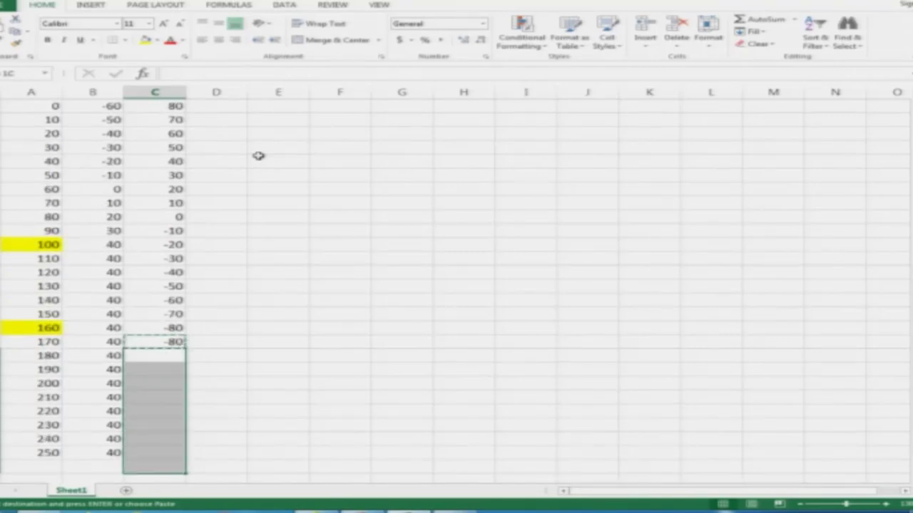
key(ctrl+v)
Enter =B30+C30 in D30 as the SP+LP payoff at S_T 0 and copy that cell.
key(Up)
key(Up)
key(Up)
key(Up)
key(Up)
key(Up)
key(Up)
key(Up)
key(Up)
key(Up)
key(Up)
key(Up)
key(Up)
key(Up)
key(Up)
key(Up)
key(Up)
key(Up)
key(Up)
key(Up)
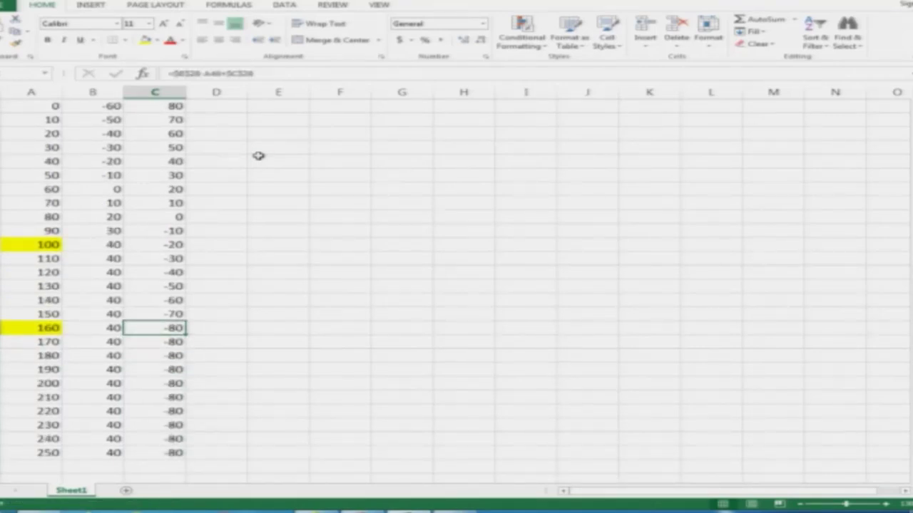
key(Down)
key(Down)
key(Down)
key(Down)
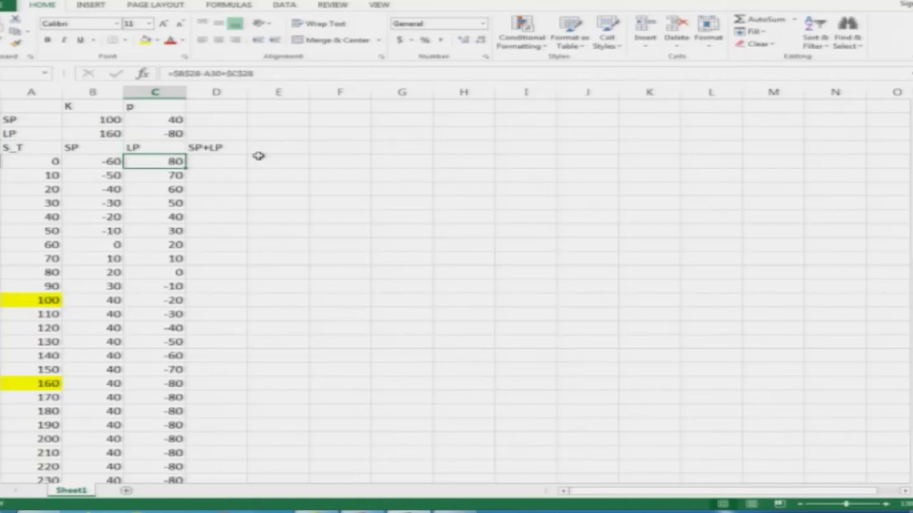
key(Right)
text(=)
key(Left)
key(Left)
text(+)
key(Left)
key(Return)
key(Up)
key(ctrl+c)
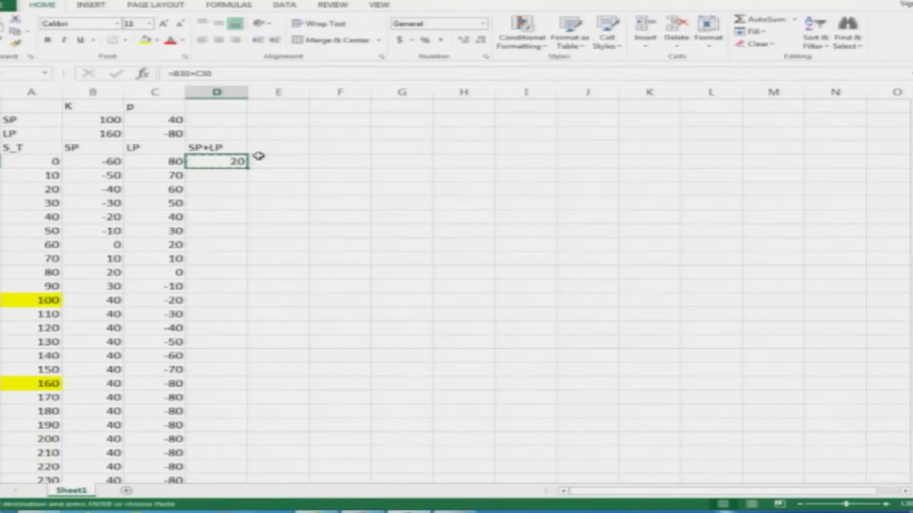
Copy the SP+LP formula from D30 down the SP+LP column through the S_T 250 row.
key(Down)
key(shift+Down)
key(shift+Down)
key(shift+Down)
key(shift+Down)
key(shift+Down)
key(shift+Down)
key(shift+Down)
key(shift+Down)
key(shift+Down)
key(shift+Down)
key(shift+Down)
key(shift+Down)
key(shift+Down)
key(shift+Down)
key(shift+Down)
key(shift+Down)
key(shift+Down)
key(shift+Down)
key(shift+Down)
key(shift+Down)
key(shift+Down)
key(shift+Down)
key(shift+Down)
key(shift+Down)
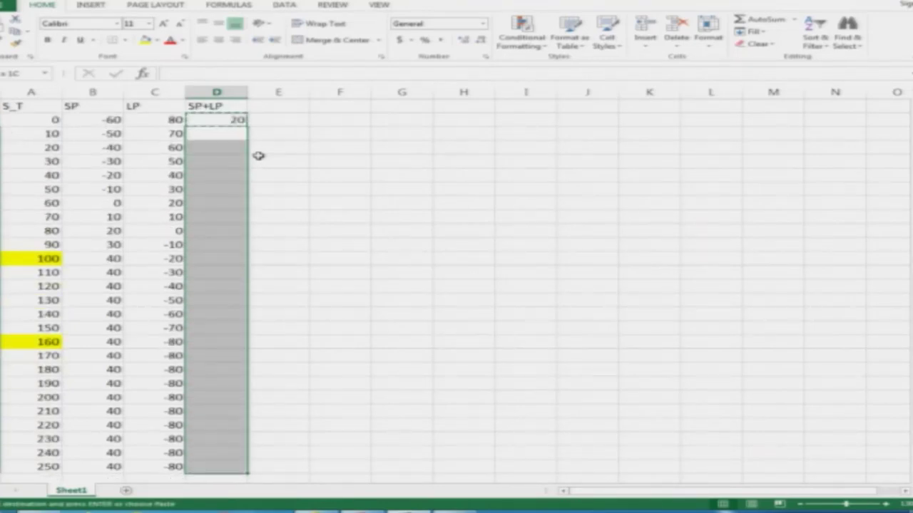
key(ctrl+v)
key(Escape)
key(Up)
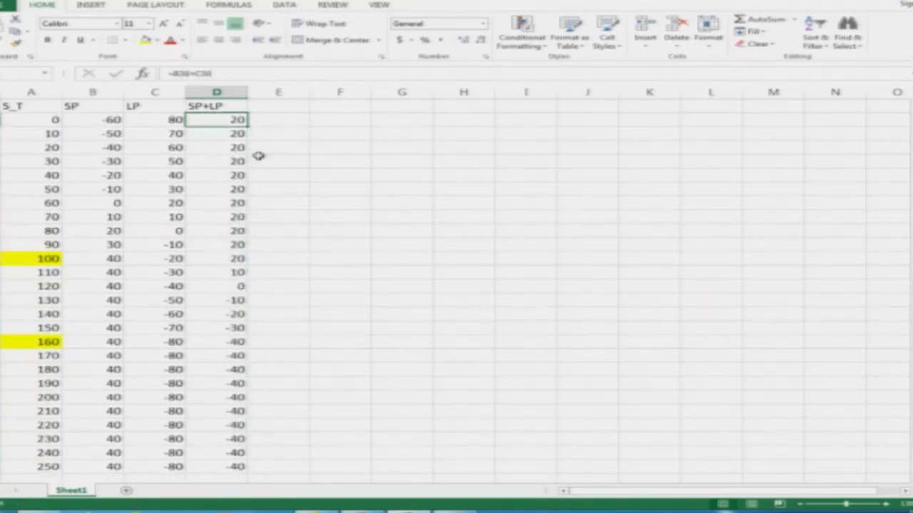
Insert a basic 2-D line chart from the put bear spread table, covering the S_T to SP+LP headers through the S_T 250 row.
scroll(162, 127, up, 2)
click(22, 189)
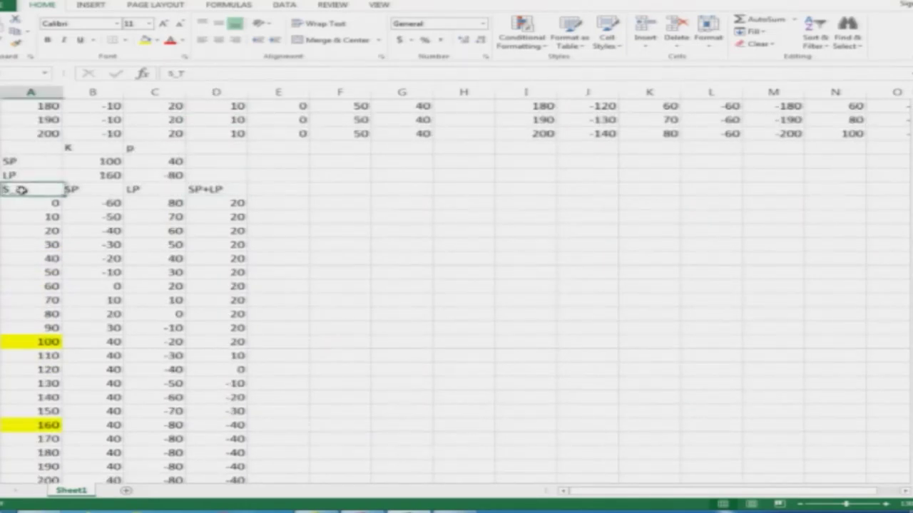
key(shift+Right)
key(shift+Right)
key(shift+Right)
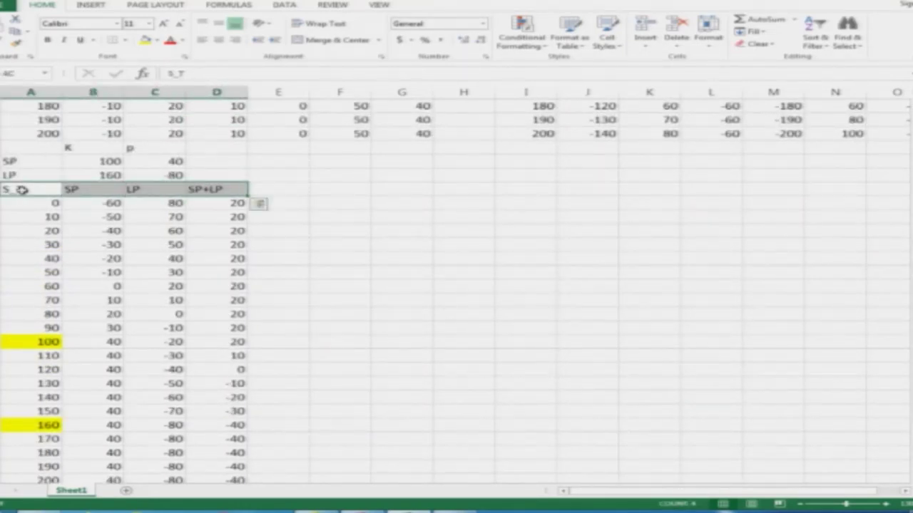
key(ctrl+shift+Down)
key(shift+Up)
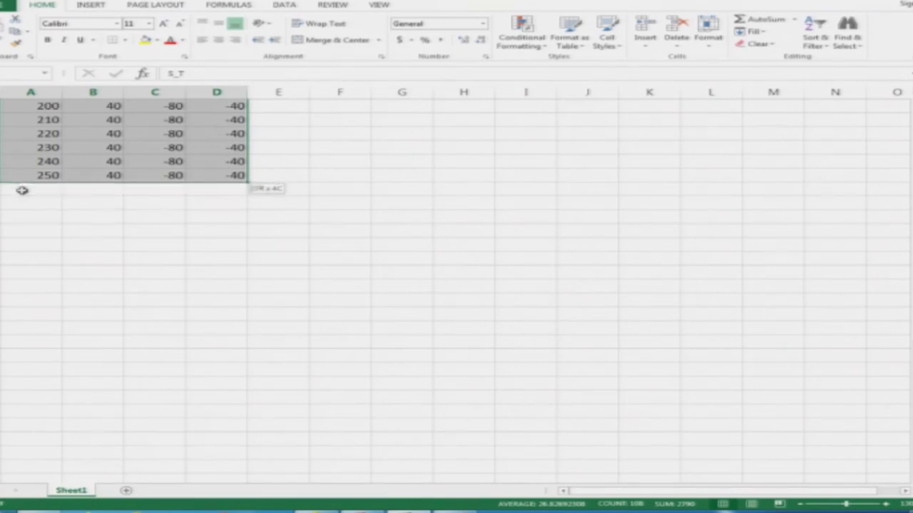
click(91, 4)
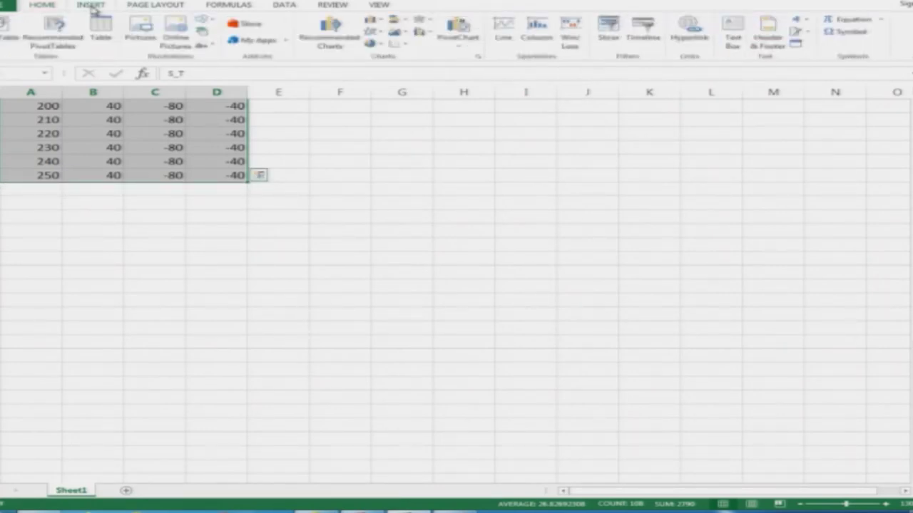
click(360, 34)
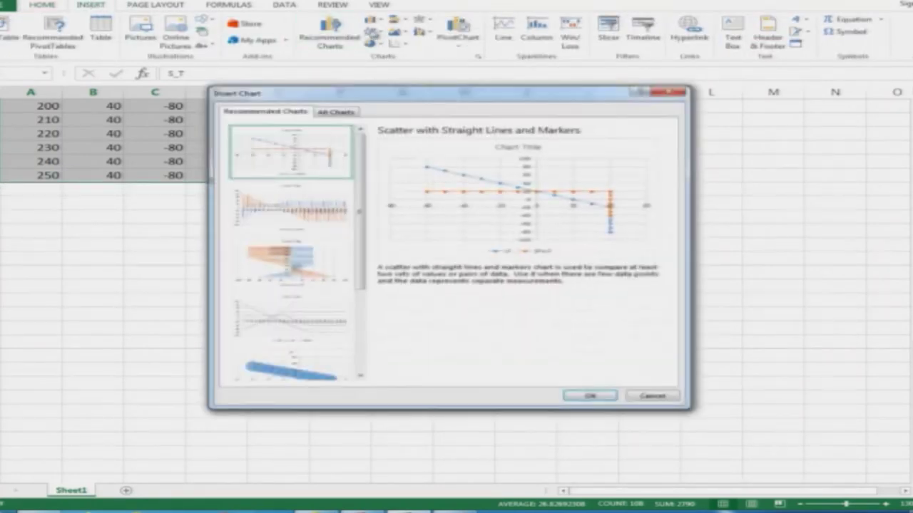
click(668, 92)
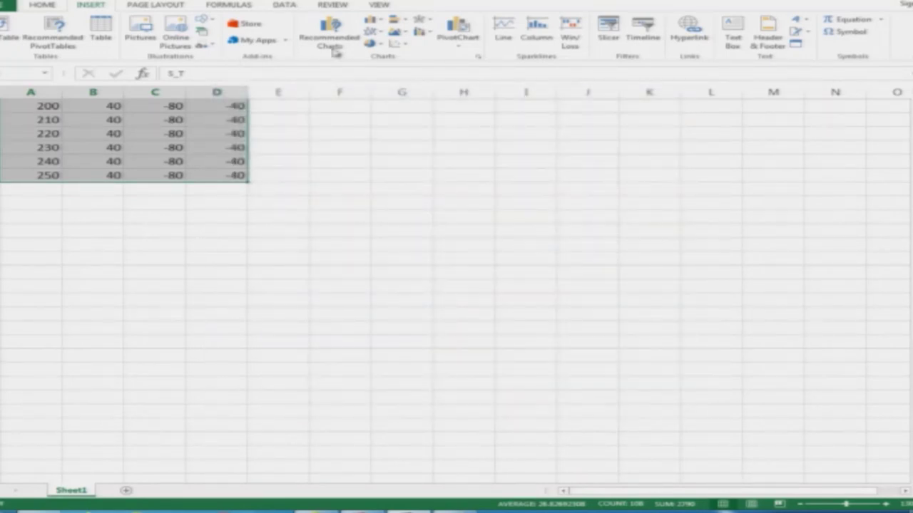
click(378, 36)
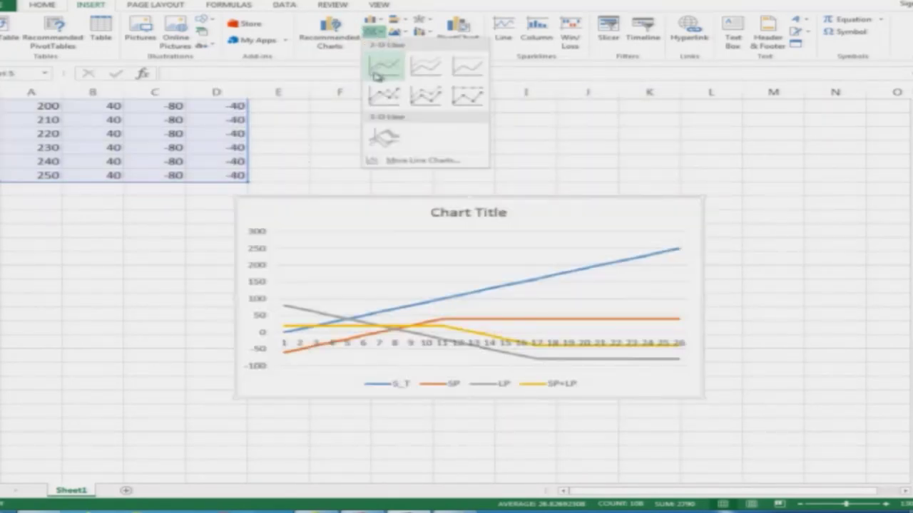
click(383, 66)
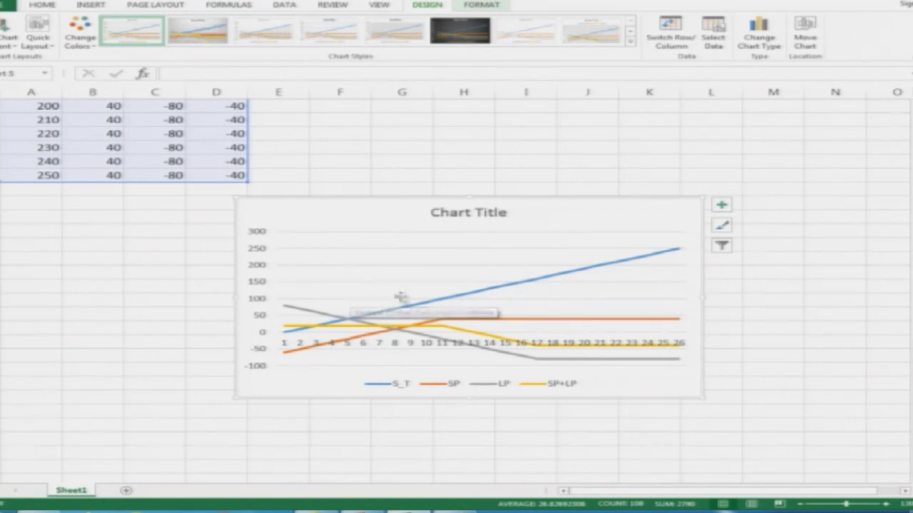
Delete the S_T series from the new line chart and widen the chart so it starts in column A.
click(453, 298)
mouse_move(454, 301)
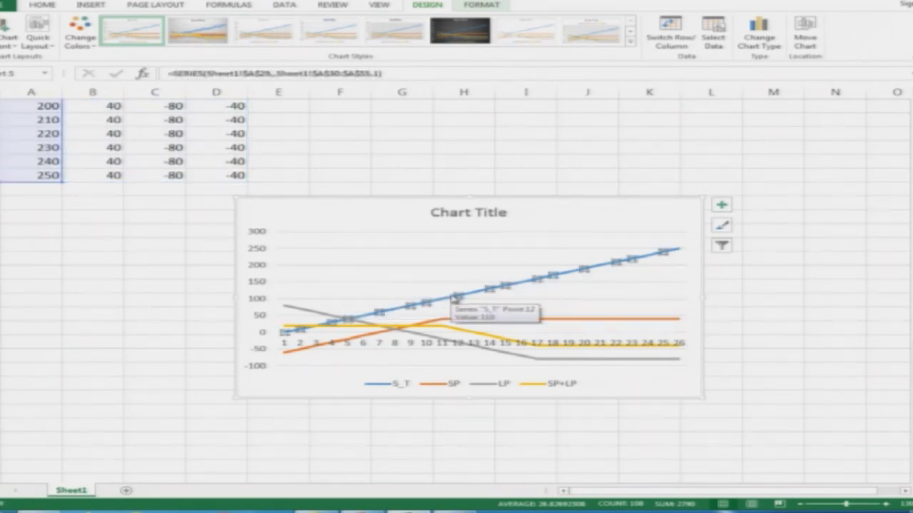
key(Delete)
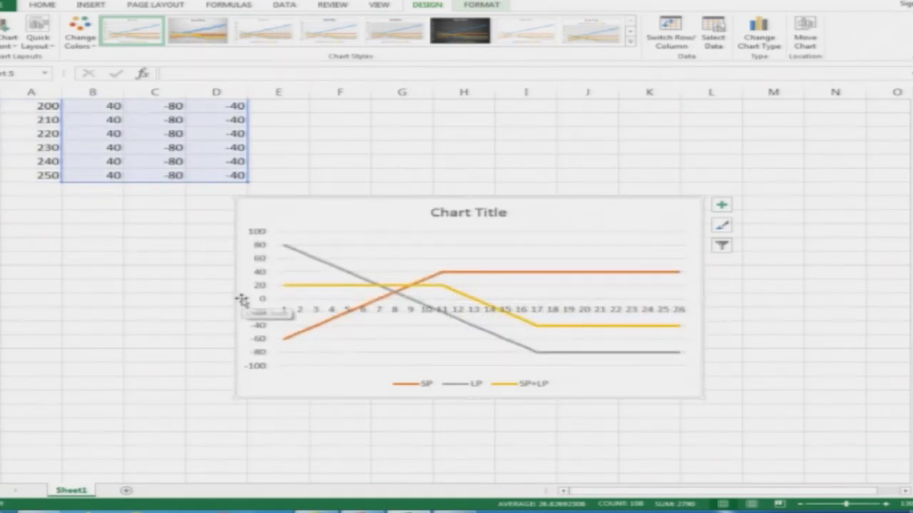
drag(236, 299, 39, 289)
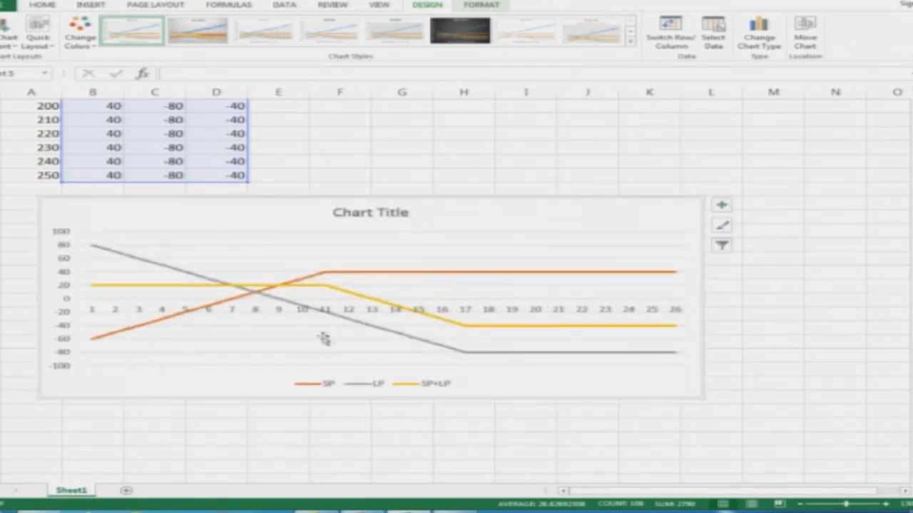
Change the line color of the SP series in the chart to standard red.
click(348, 271)
double_click(349, 271)
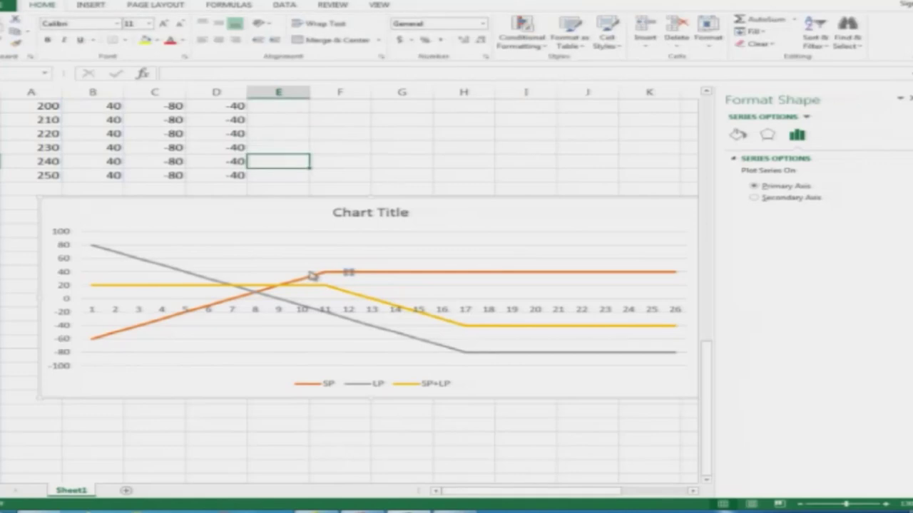
click(314, 276)
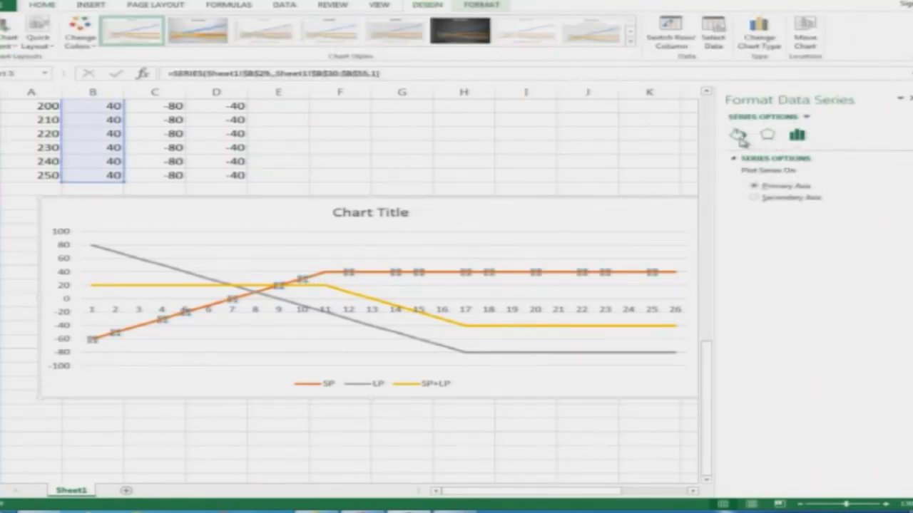
click(738, 135)
click(896, 245)
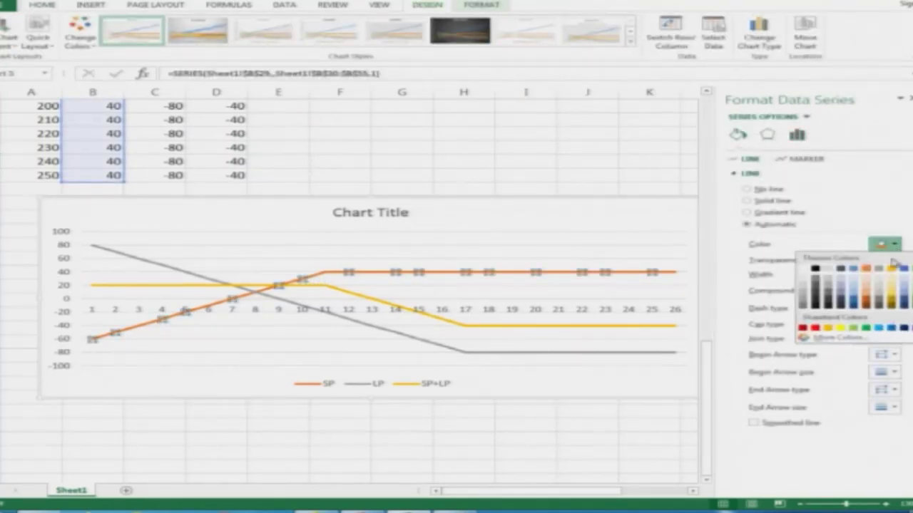
click(815, 328)
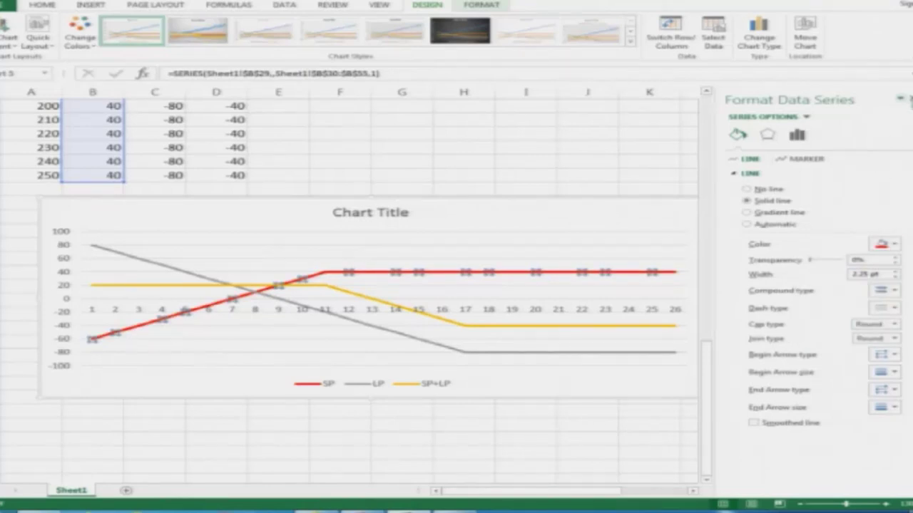
click(900, 99)
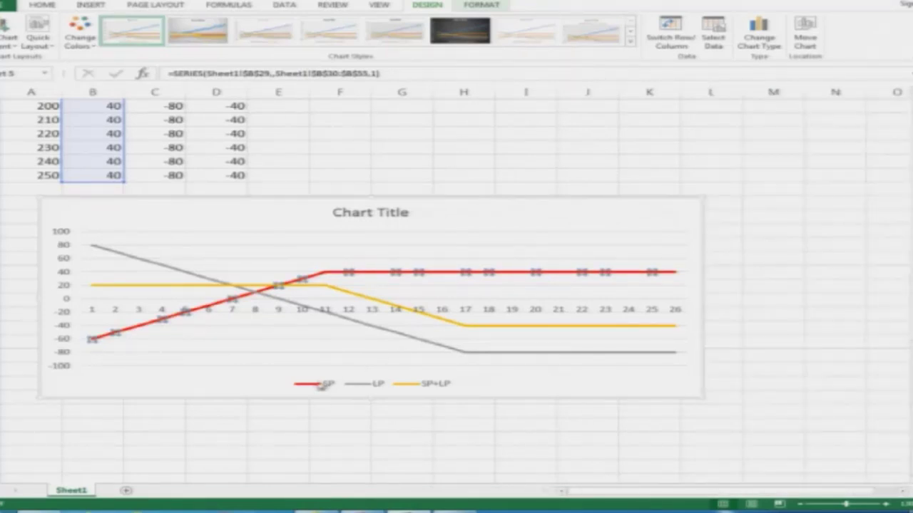
Change the line color of the LP series in the chart to standard green.
click(396, 334)
double_click(396, 334)
click(738, 134)
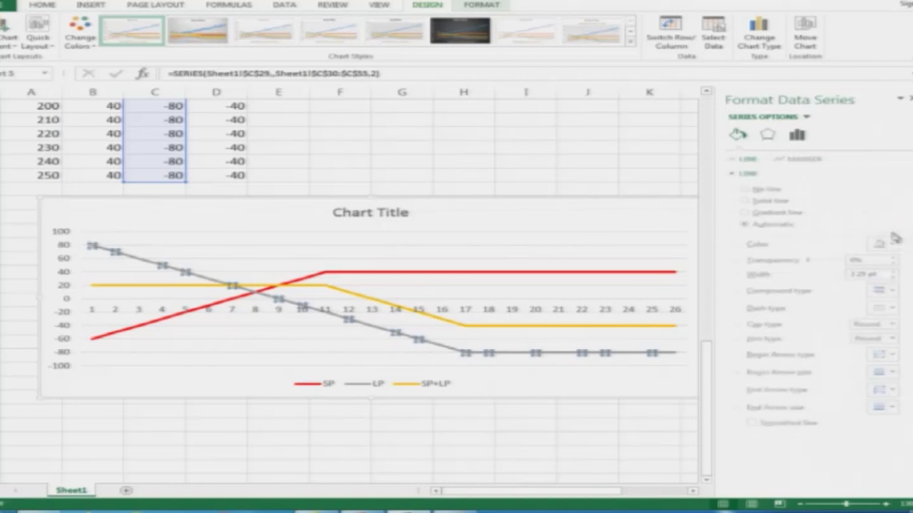
click(894, 245)
click(867, 328)
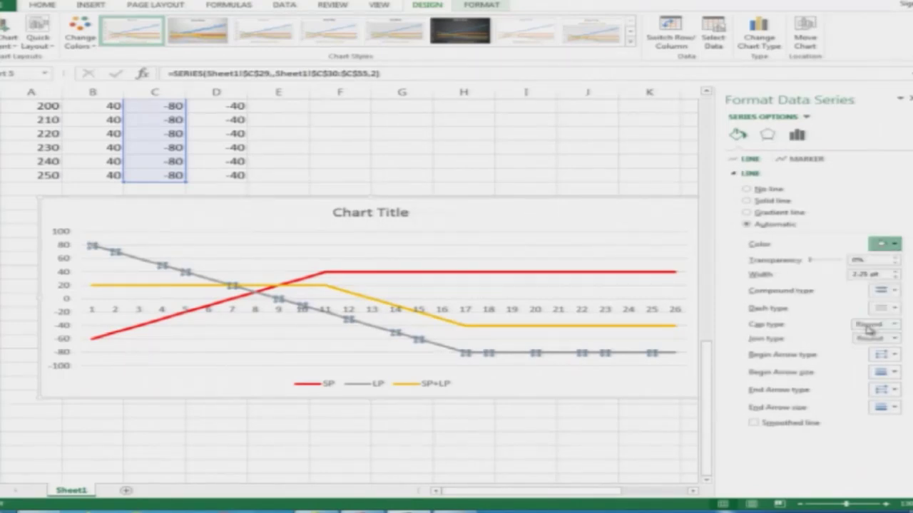
click(907, 99)
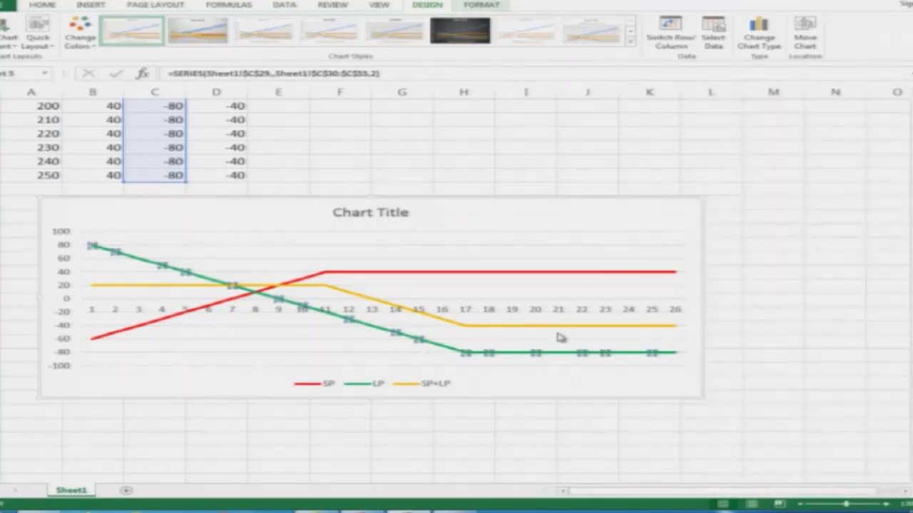
Change the line color of the SP+LP series in the chart to standard light blue.
mouse_move(570, 328)
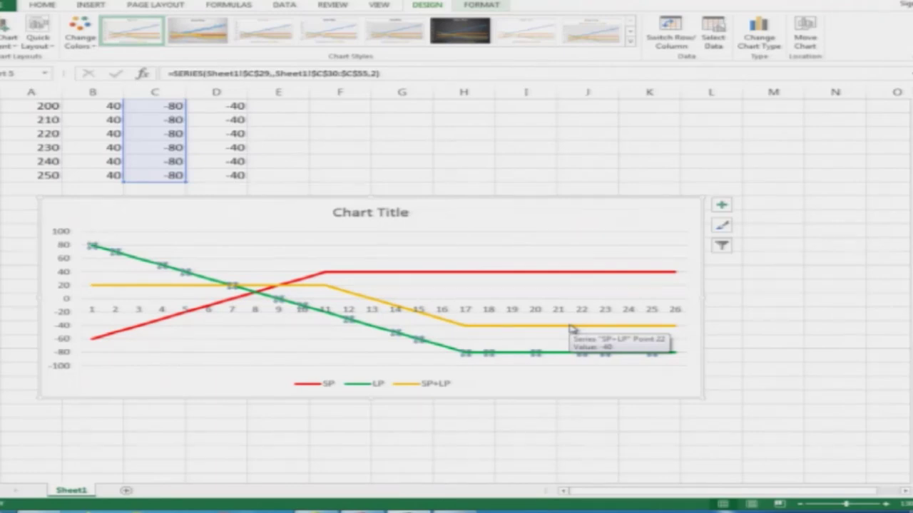
double_click(570, 328)
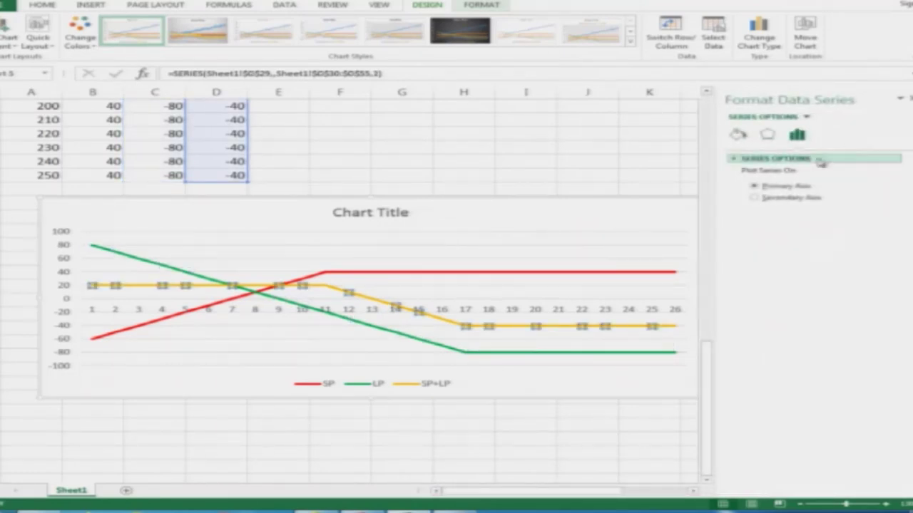
click(737, 135)
click(888, 244)
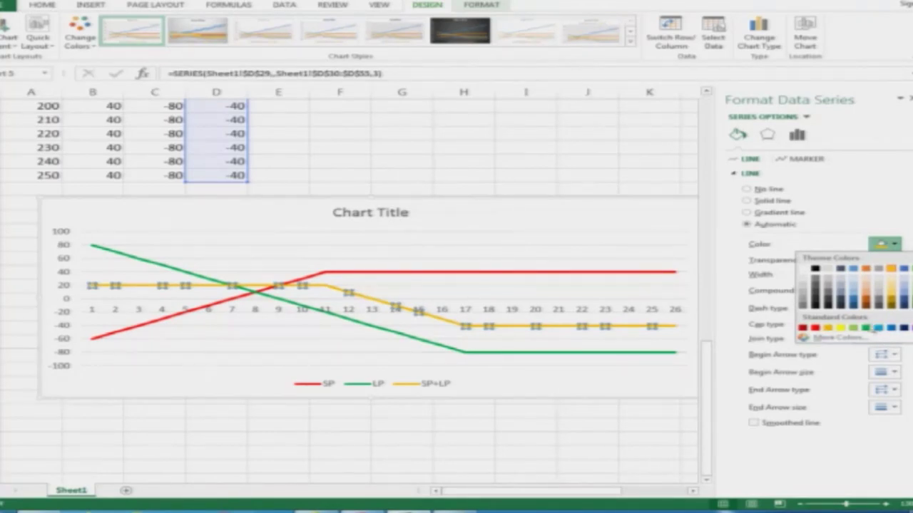
click(881, 330)
click(533, 439)
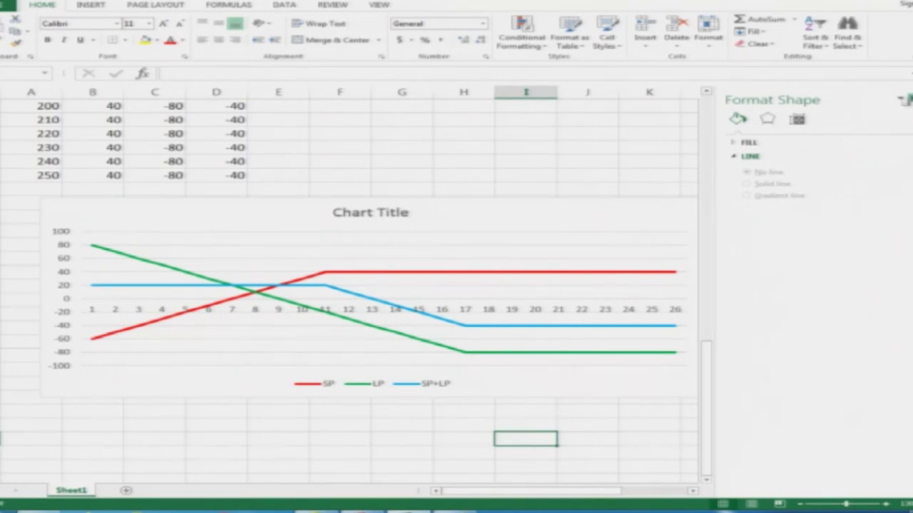
click(902, 100)
Copy the chart, switch to PowerPoint, and paste it onto a new slide added after the Bear Spread Using Puts table slide.
click(554, 214)
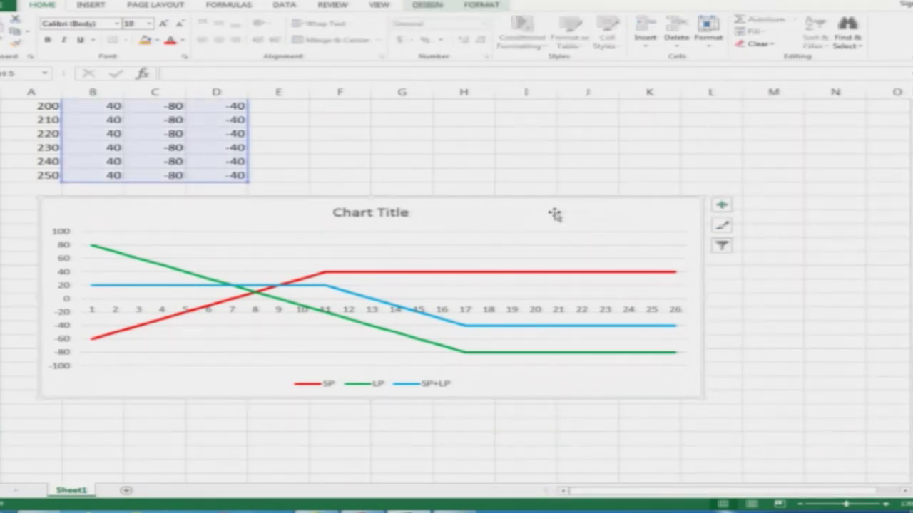
key(ctrl+c)
click(473, 507)
key(ctrl+v)
key(Delete)
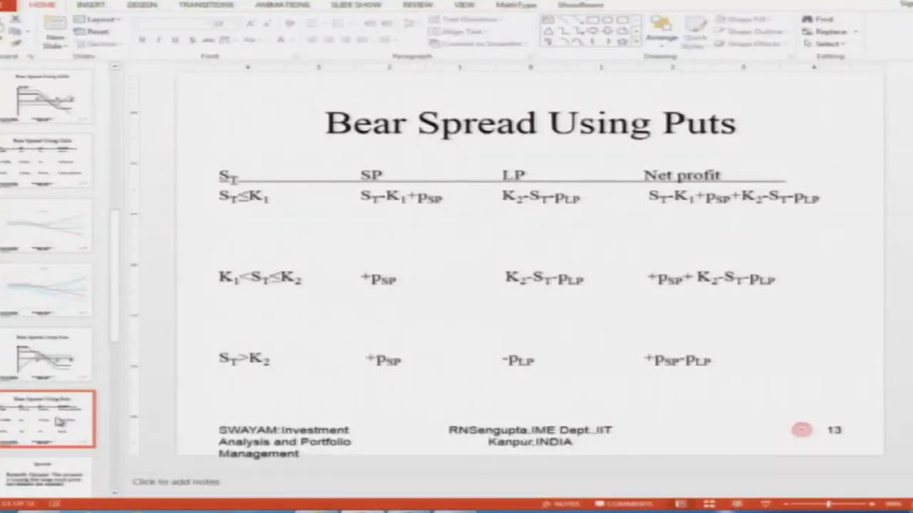
key(ctrl+m)
key(ctrl+v)
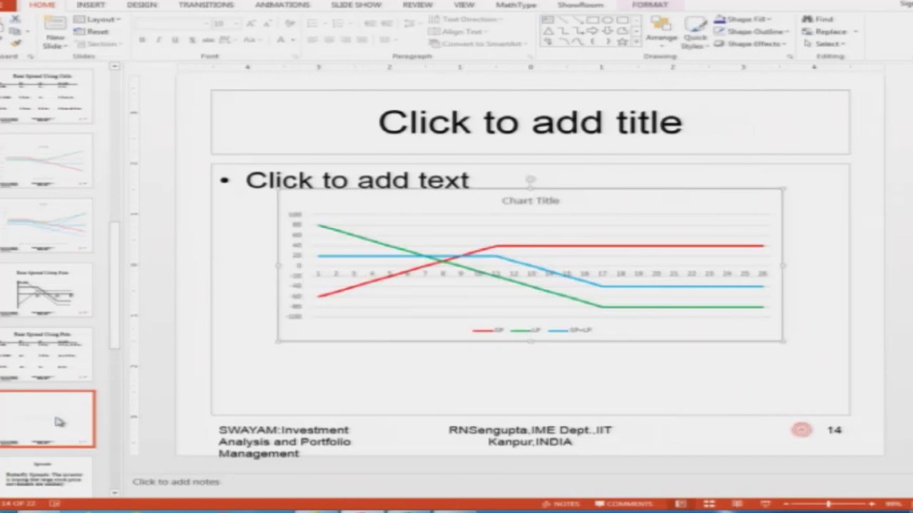
Start the slide show from slide 12, the Bear Spread Using Puts profit diagram.
click(44, 308)
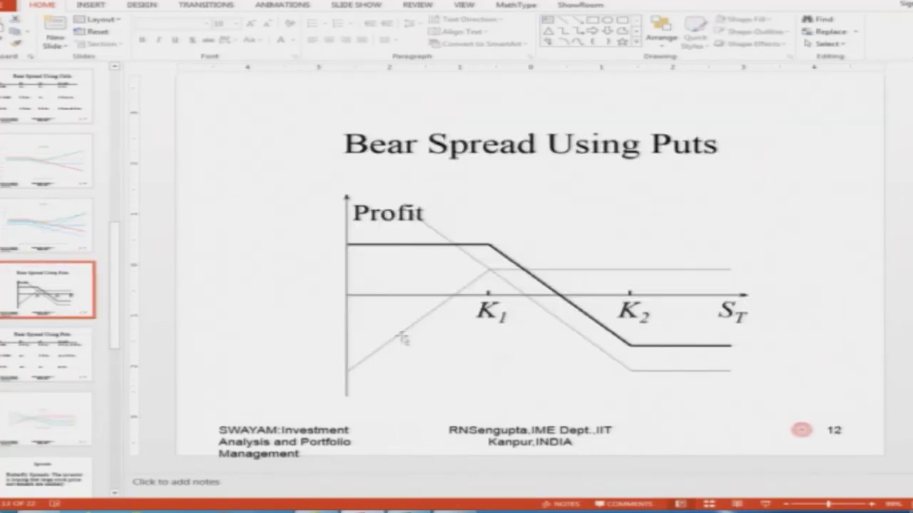
click(765, 504)
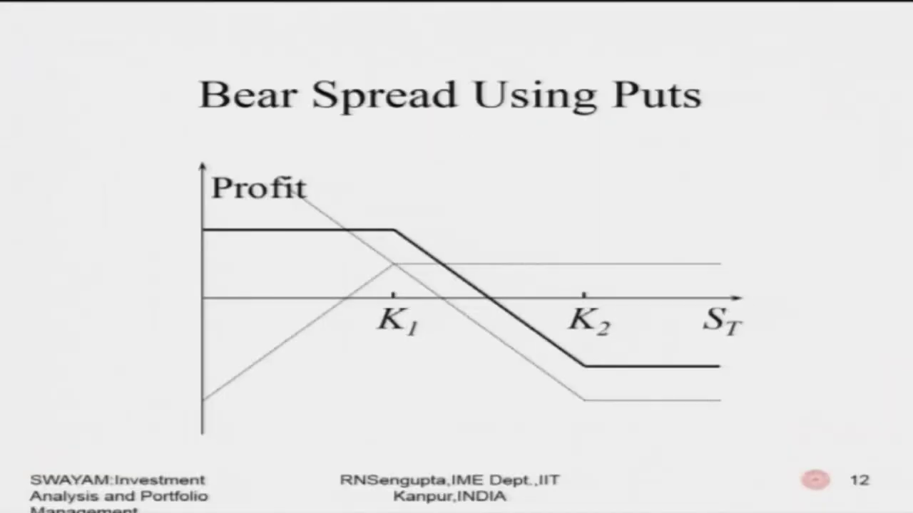